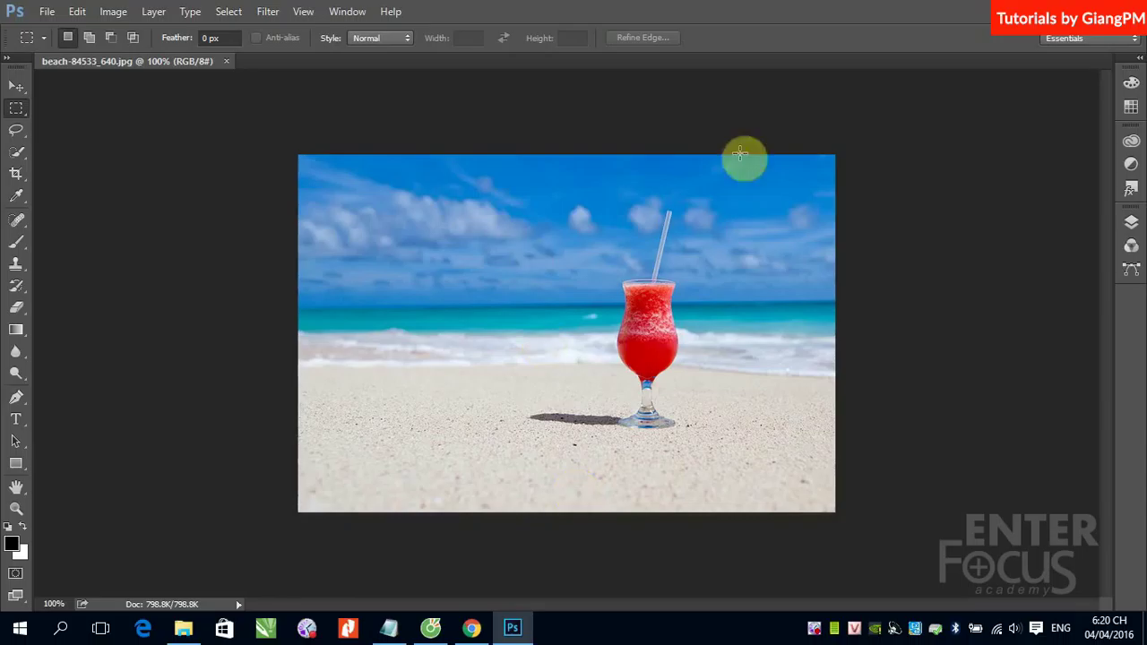
# Apply the basic Blur filter once to the whole beach photo
pyautogui.click(266, 12)
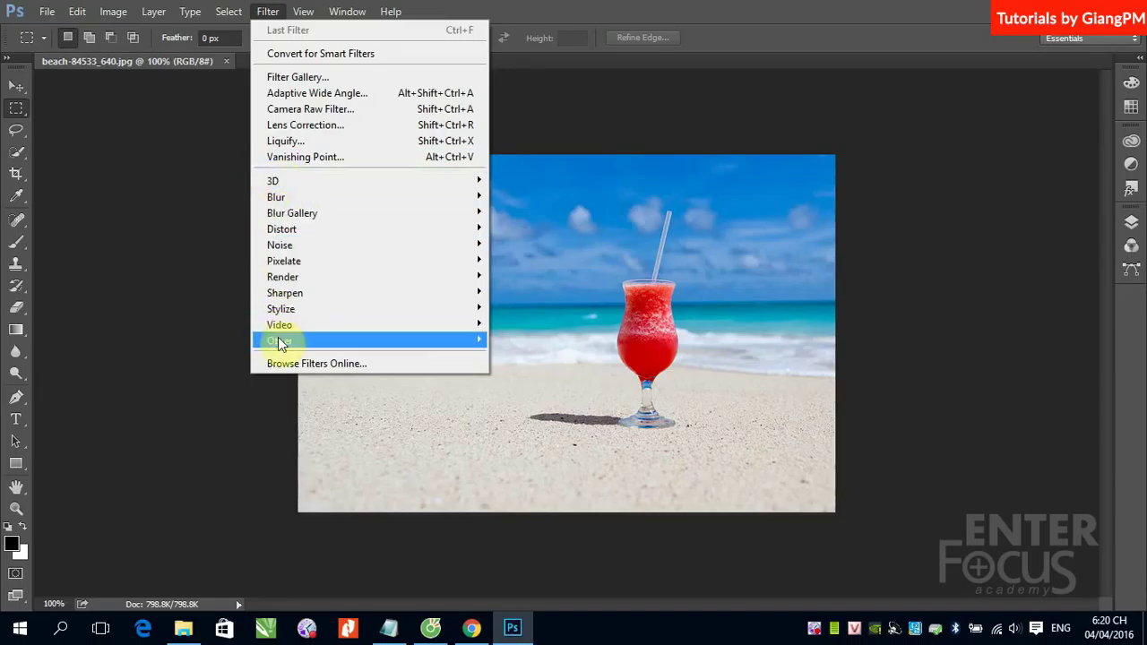
pyautogui.moveTo(274, 308)
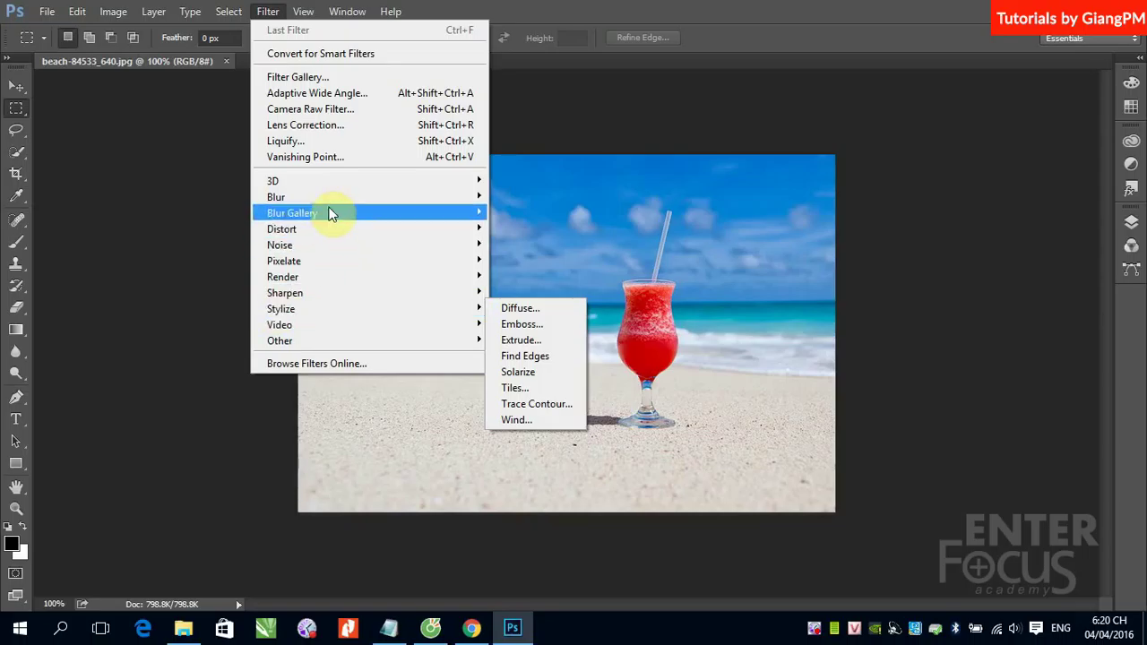
pyautogui.moveTo(327, 204)
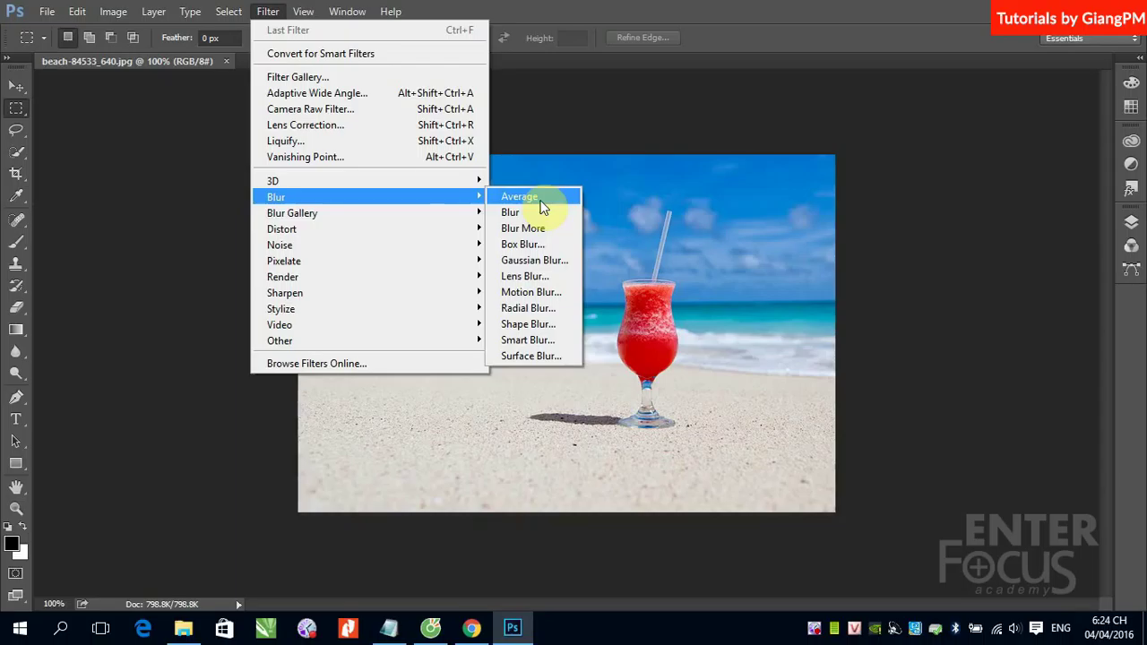
pyautogui.click(290, 197)
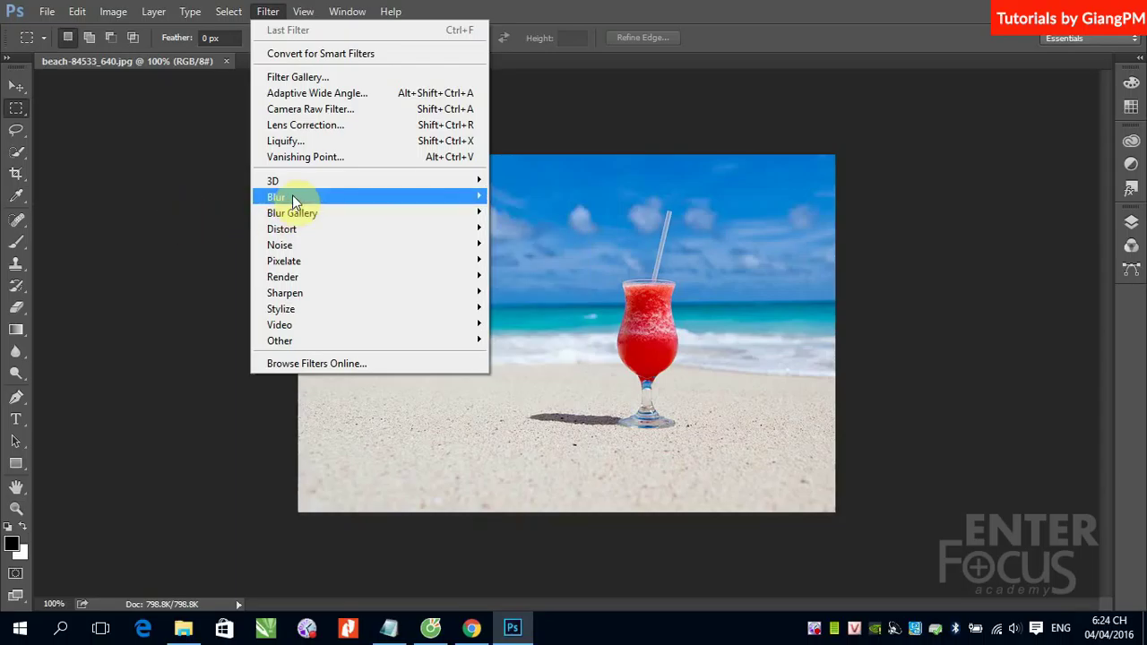
pyautogui.moveTo(363, 205)
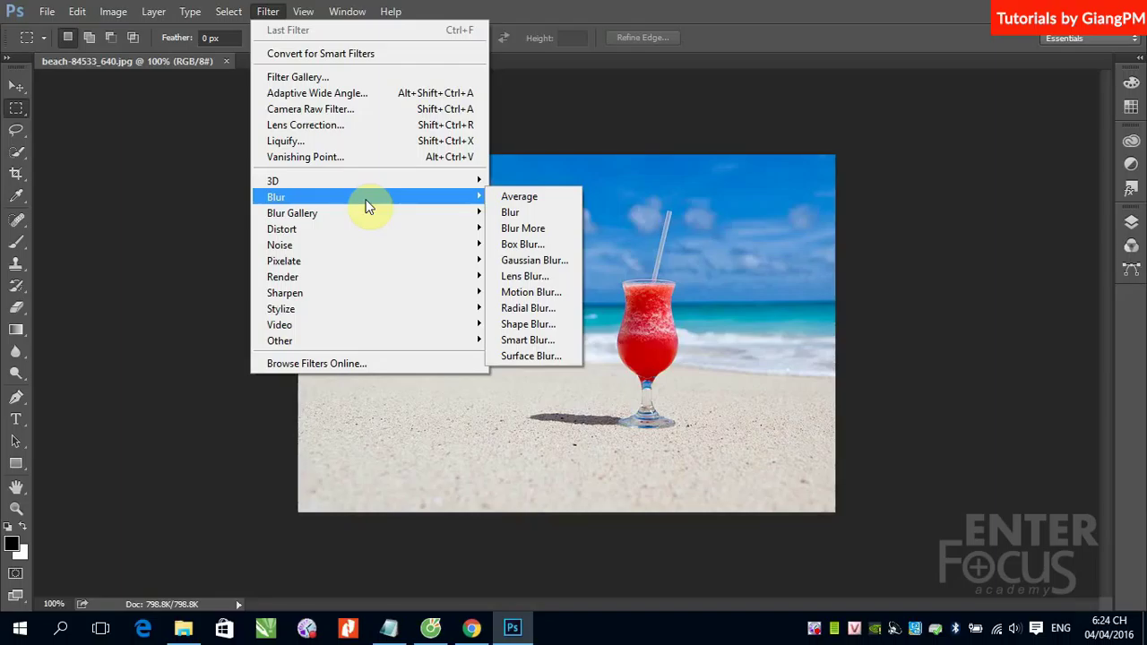
pyautogui.click(530, 214)
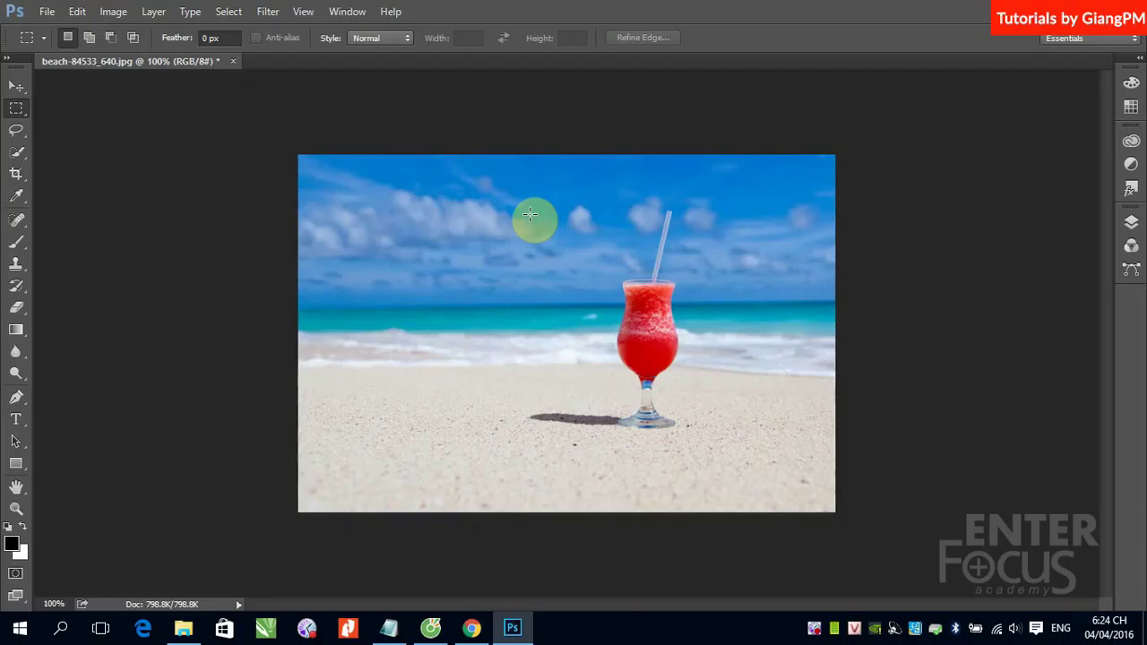
# Apply the Blur More filter to the whole photo, and restore the original unblurred image
pyautogui.click(236, 19)
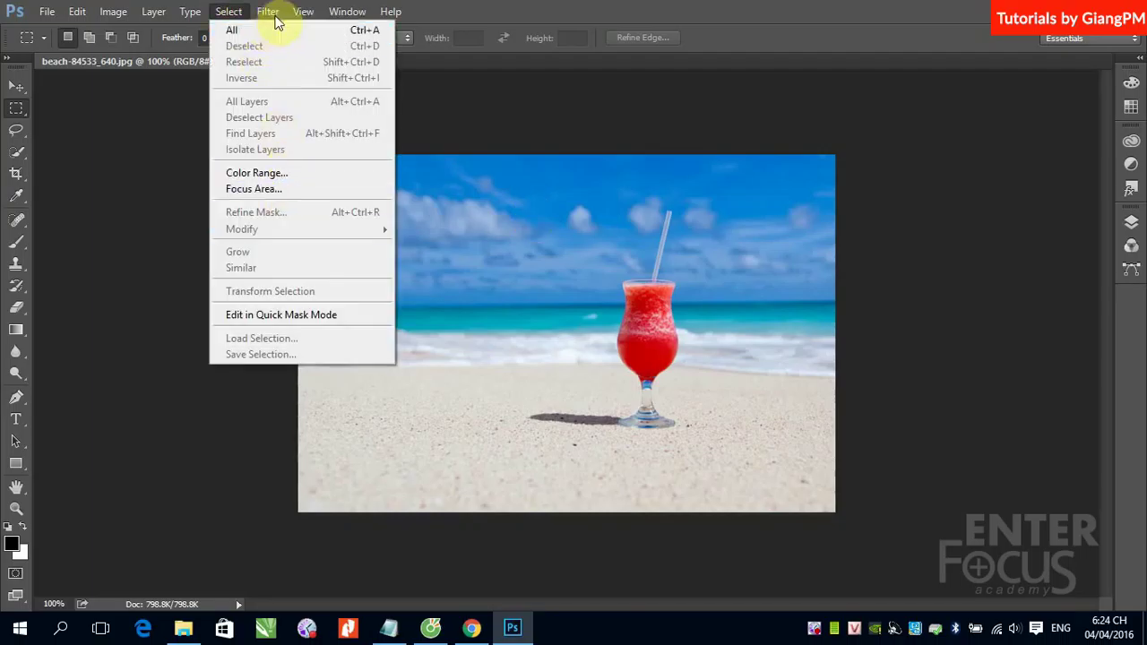
pyautogui.moveTo(268, 11)
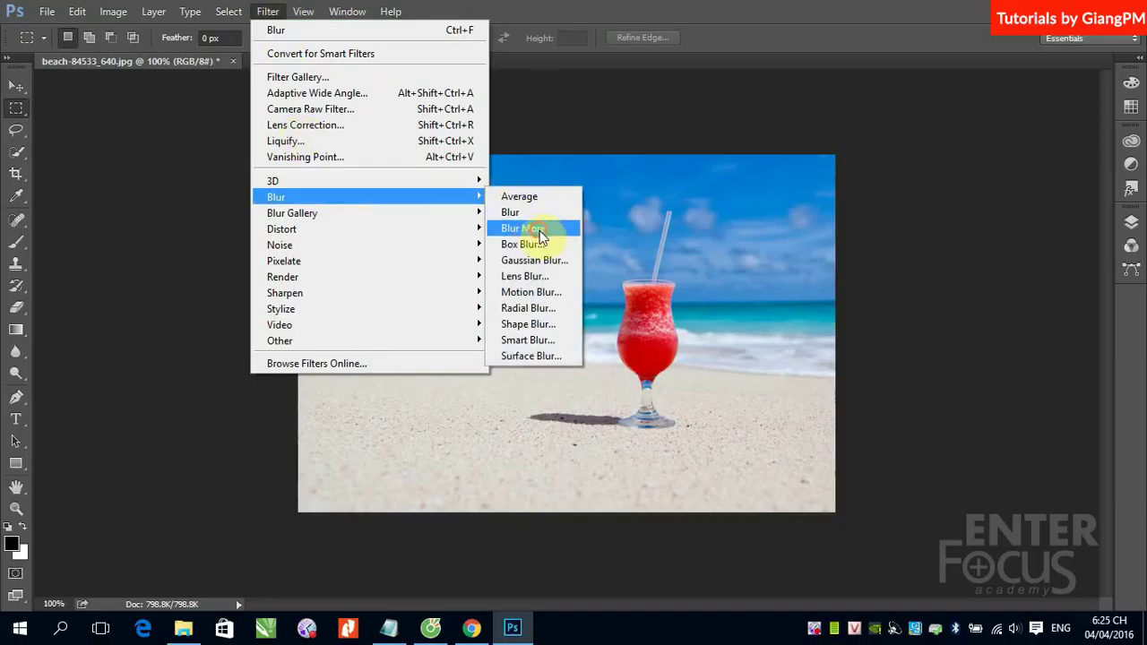
pyautogui.click(538, 230)
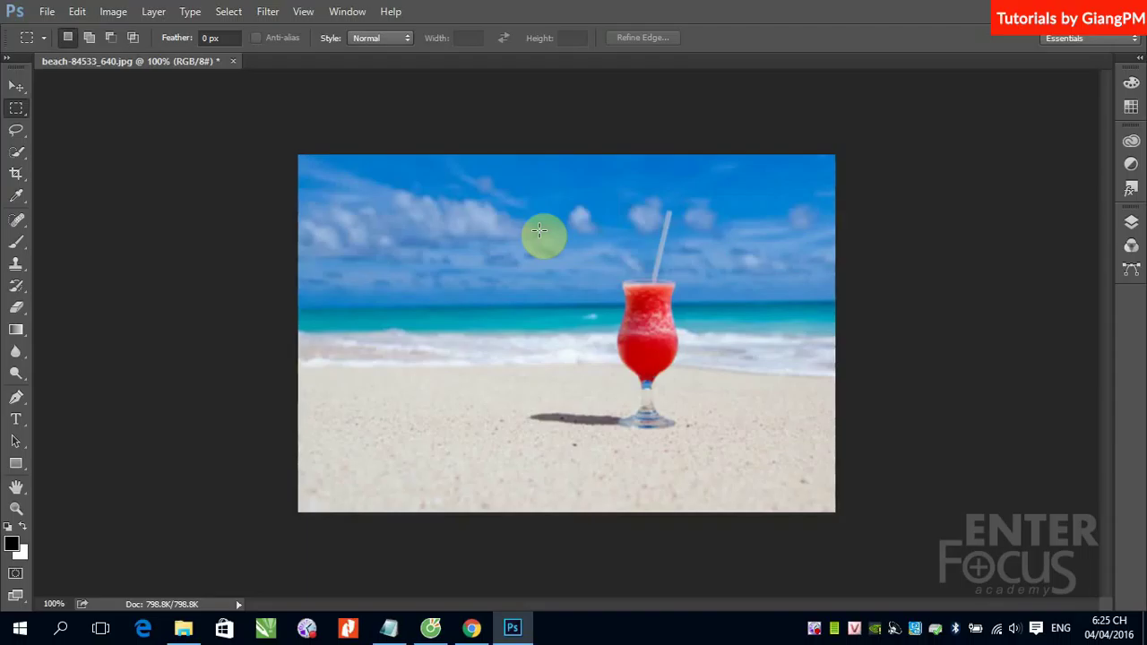
pyautogui.hotkey('ctrl', 's')
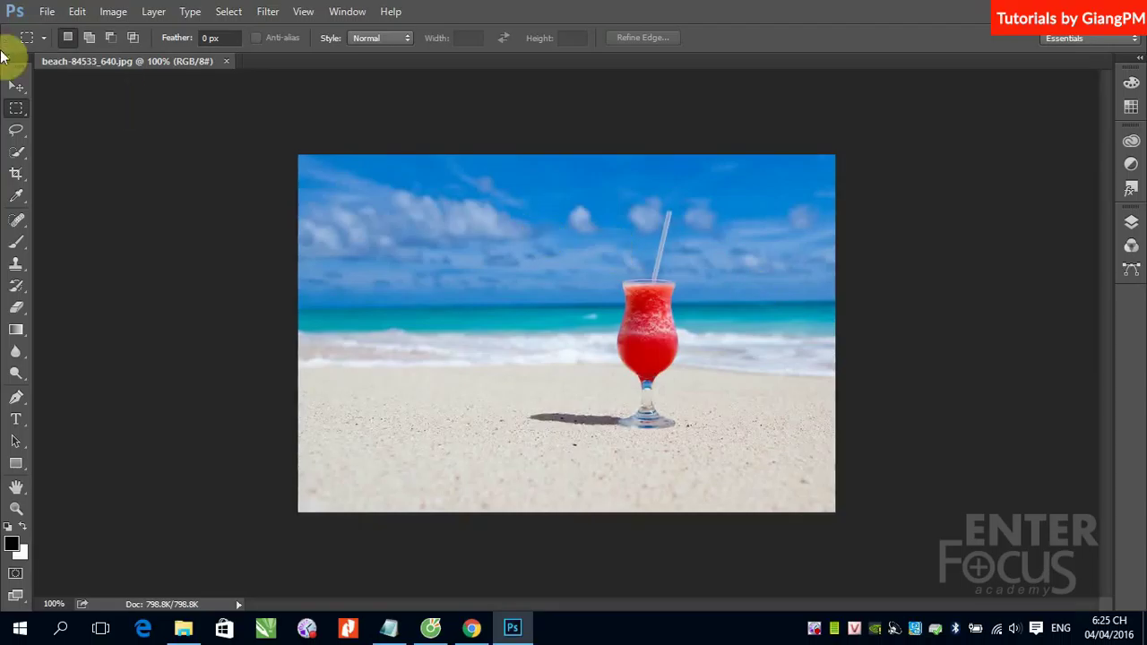
# Draw a rectangular marquee selection around the cocktail glass, check the available Blur filters, and clear the selection
pyautogui.click(16, 109)
pyautogui.moveTo(570, 197); pyautogui.dragTo(763, 462)
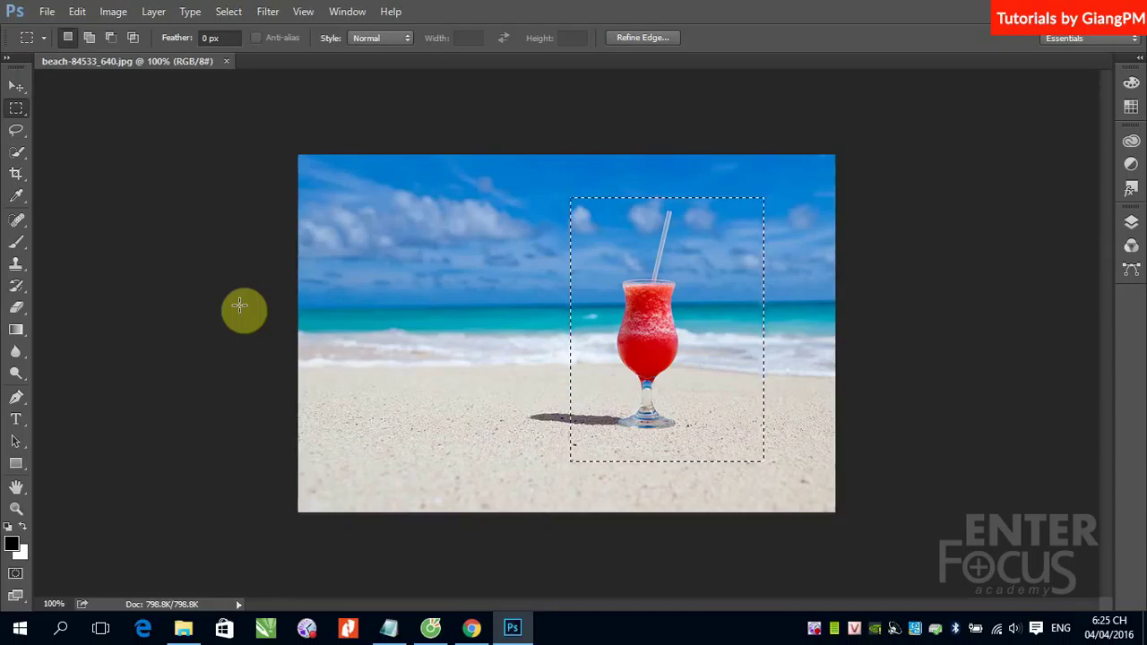
pyautogui.click(268, 11)
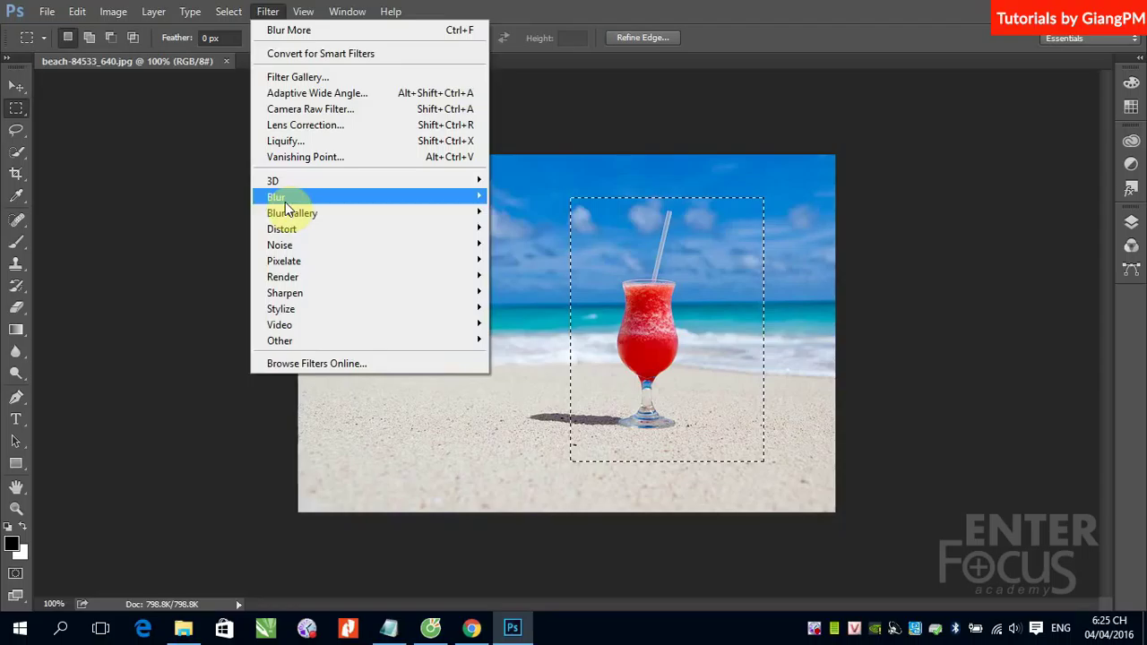
pyautogui.moveTo(291, 198)
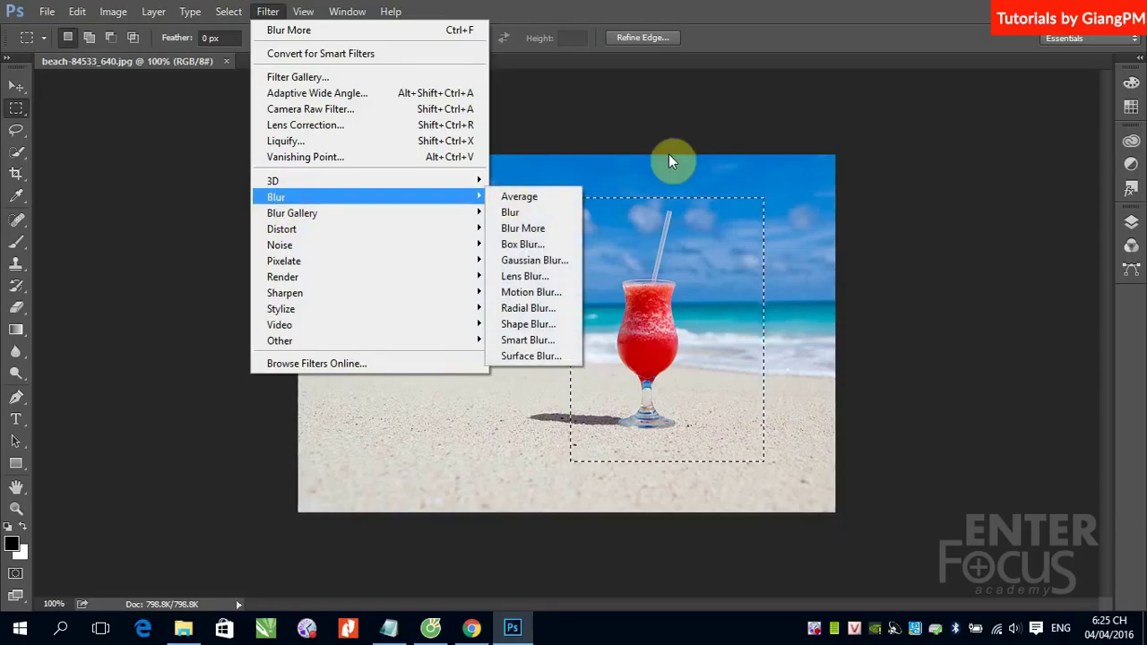
pyautogui.click(551, 143)
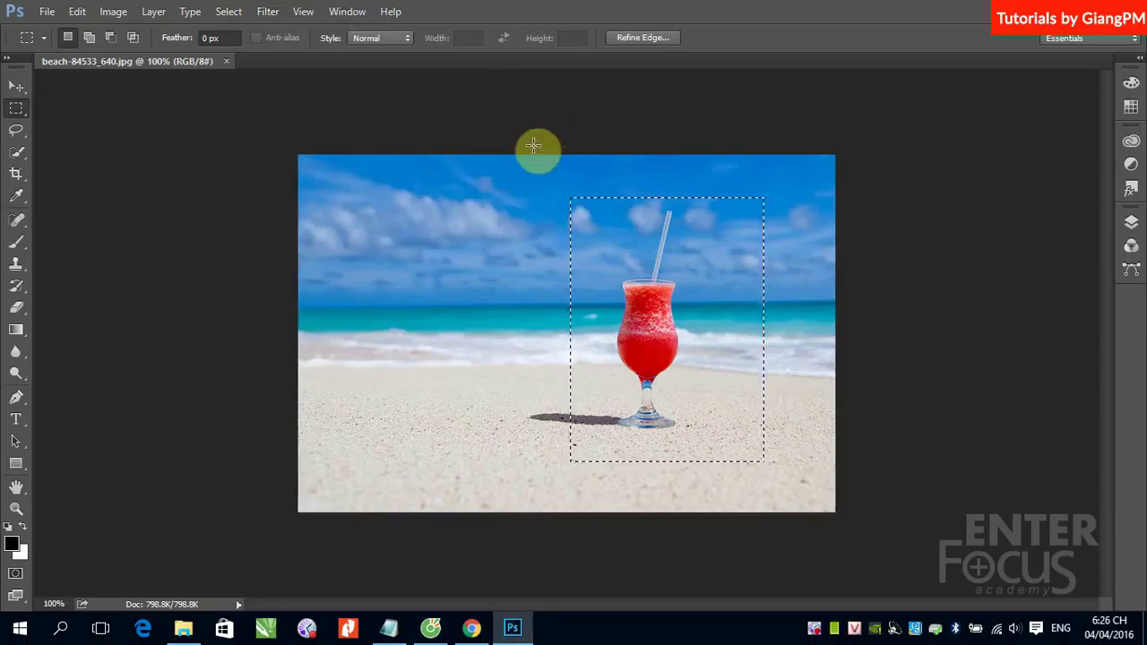
pyautogui.hotkey('ctrl', 'd')
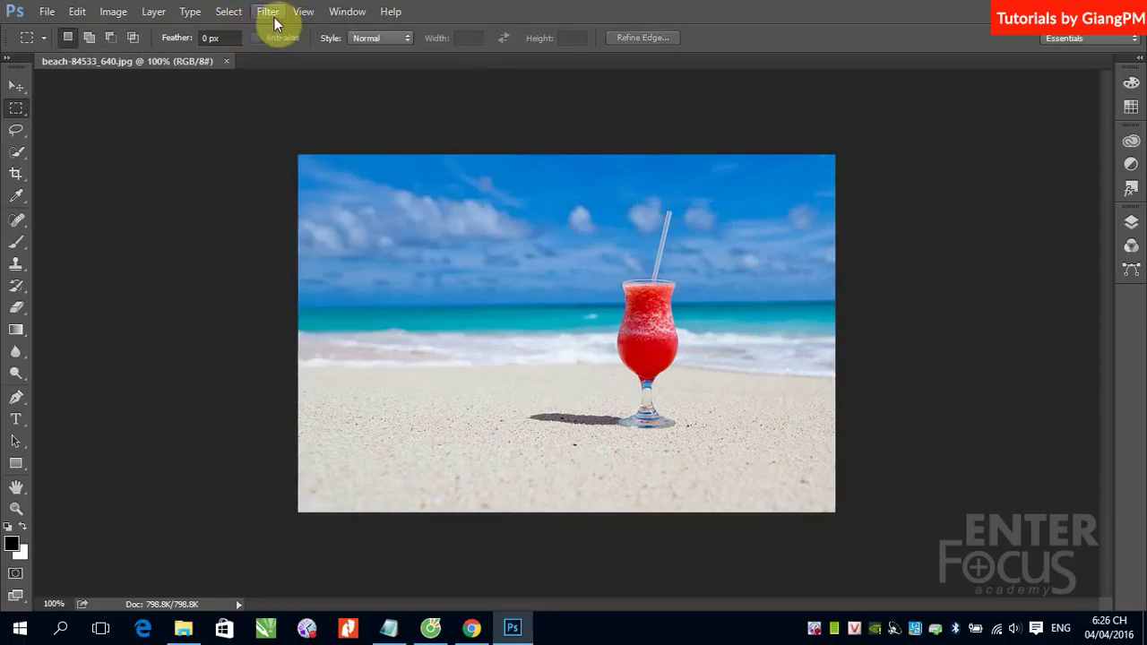
# Preview a Gaussian Blur on the photo with a radius of 6.4 pixels, centring the dialog preview on the cocktail glass
pyautogui.click(270, 16)
pyautogui.moveTo(305, 197)
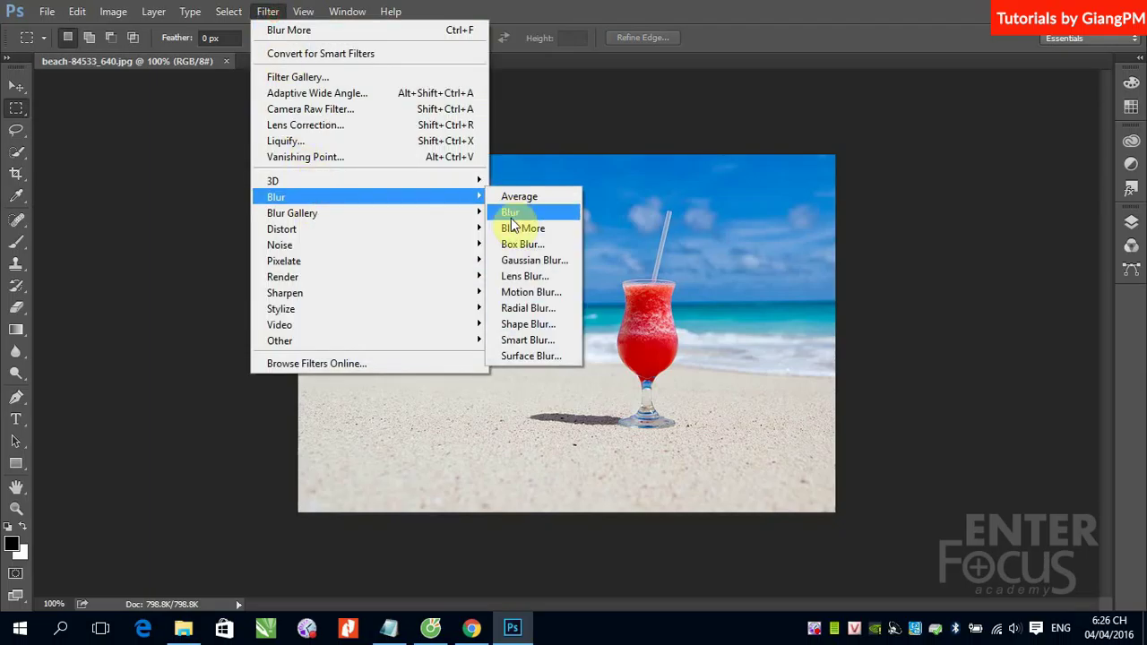
pyautogui.click(540, 260)
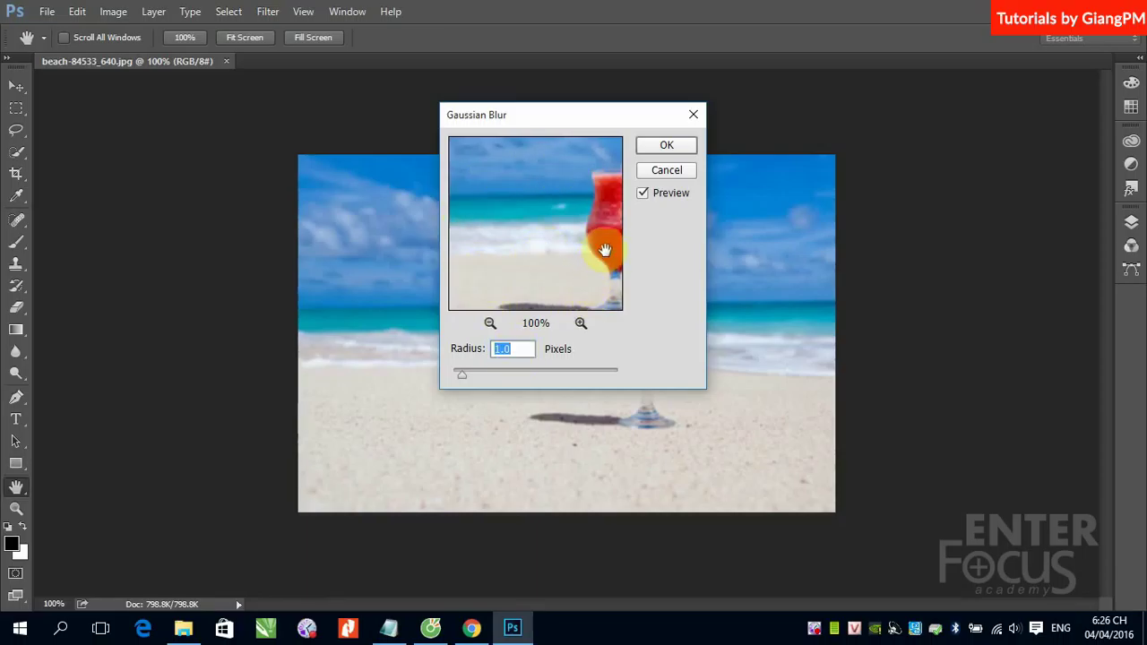
pyautogui.moveTo(606, 246); pyautogui.dragTo(642, 246)
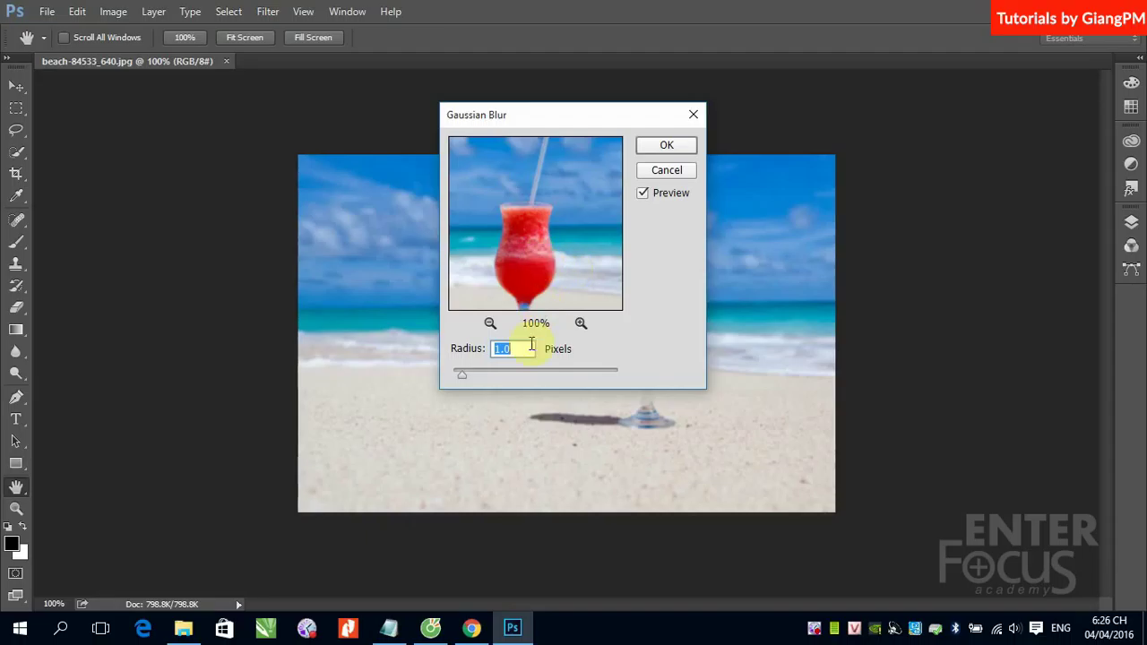
pyautogui.moveTo(464, 384); pyautogui.dragTo(504, 373)
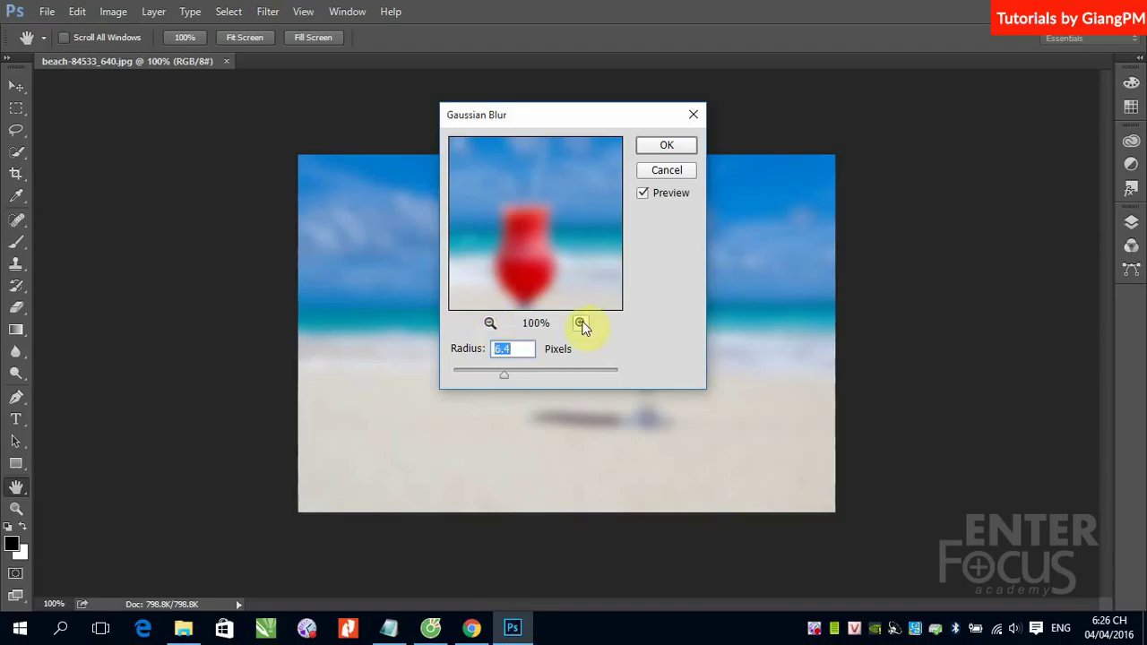
# Compare the blurred and original image in the filter preview at 33% and 67% zoom, and cancel the Gaussian Blur
pyautogui.click(490, 323)
pyautogui.click(490, 322)
pyautogui.click(490, 322)
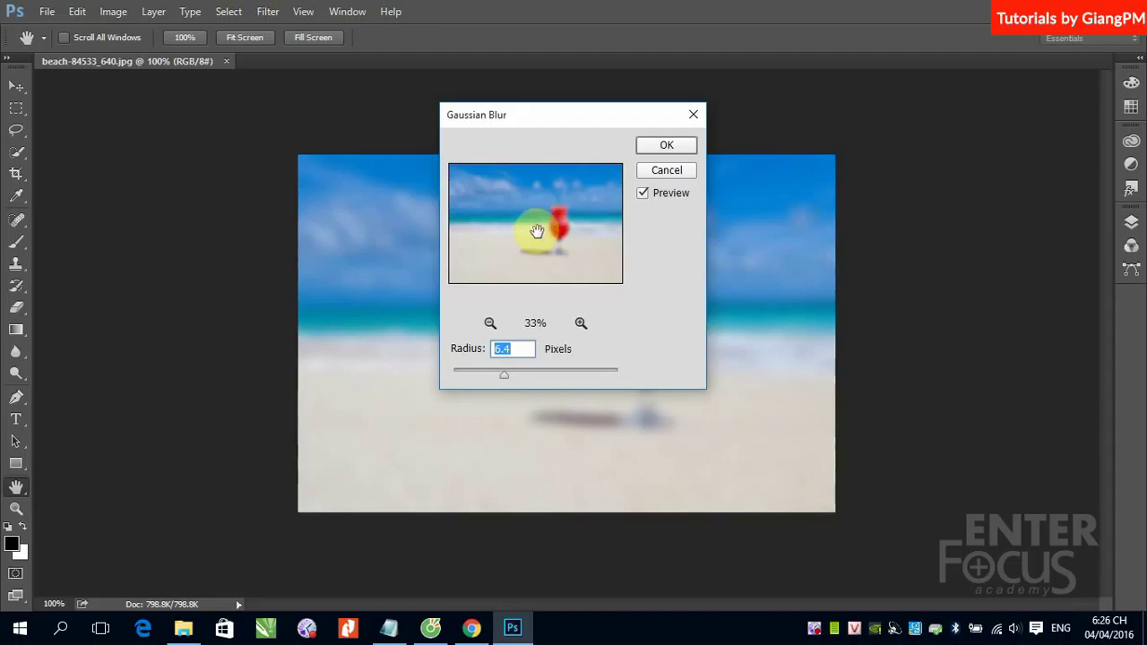
pyautogui.moveTo(537, 232); pyautogui.dragTo(538, 231)
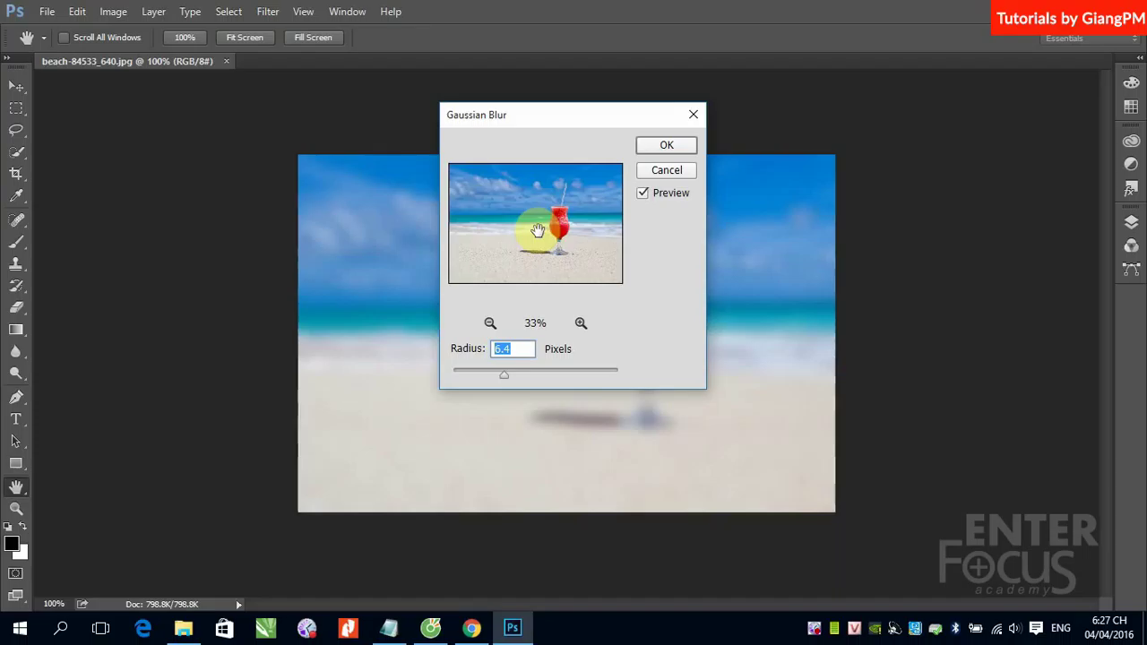
pyautogui.moveTo(538, 231); pyautogui.dragTo(538, 231)
pyautogui.click(581, 323)
pyautogui.click(581, 323)
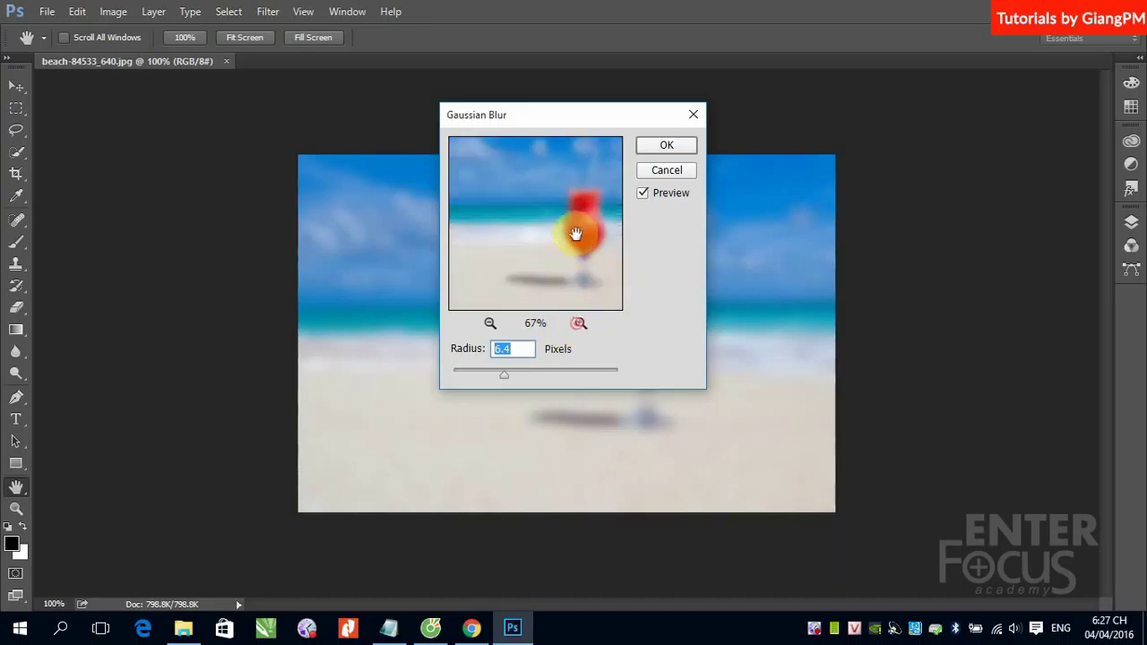
pyautogui.moveTo(576, 230); pyautogui.dragTo(583, 265)
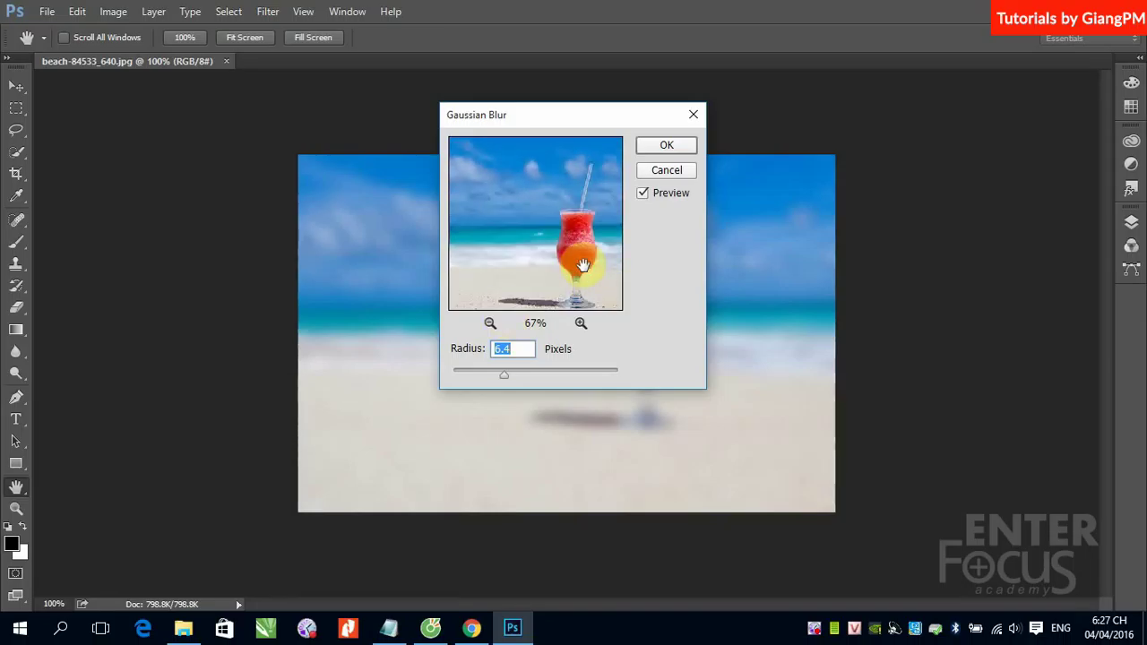
pyautogui.moveTo(582, 265); pyautogui.dragTo(583, 265)
pyautogui.moveTo(583, 265); pyautogui.dragTo(581, 265)
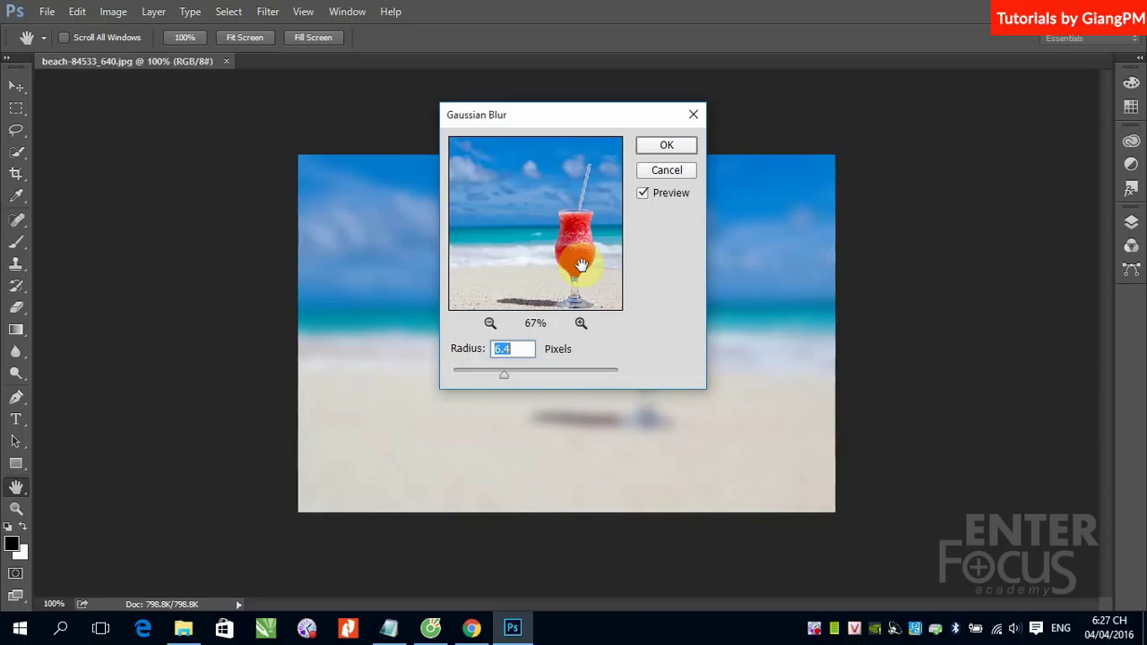
pyautogui.moveTo(582, 265); pyautogui.dragTo(580, 266)
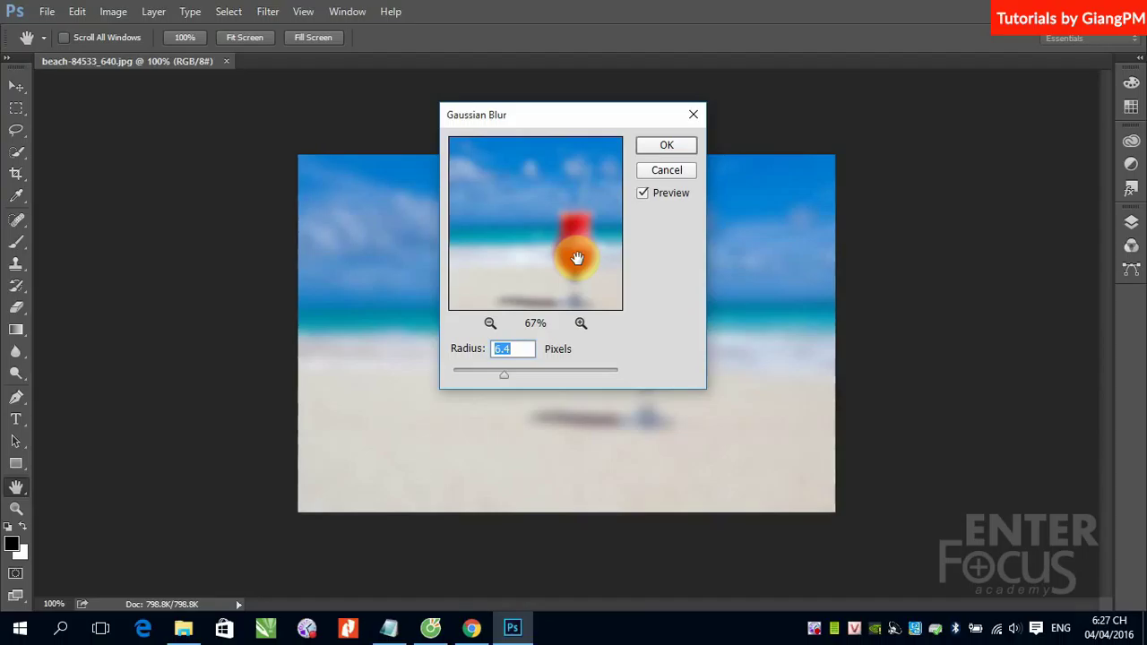
pyautogui.click(666, 171)
pyautogui.press('m')
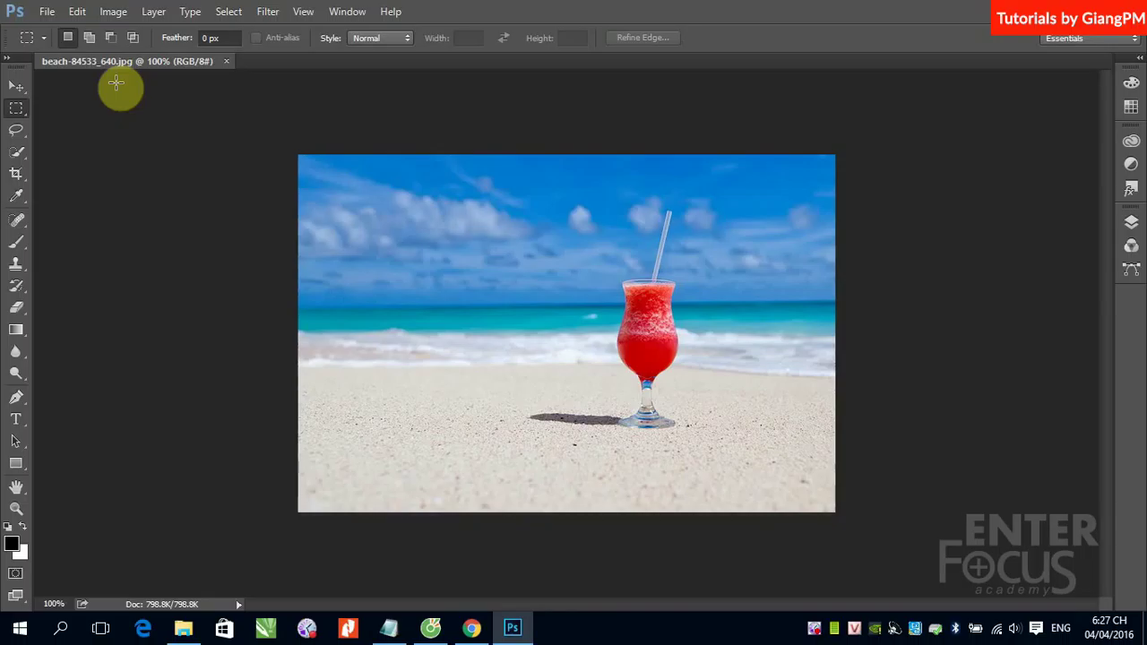
# Open the Filter Gallery for the photo, collapse the Texture category and expand the Artistic category
pyautogui.click(266, 11)
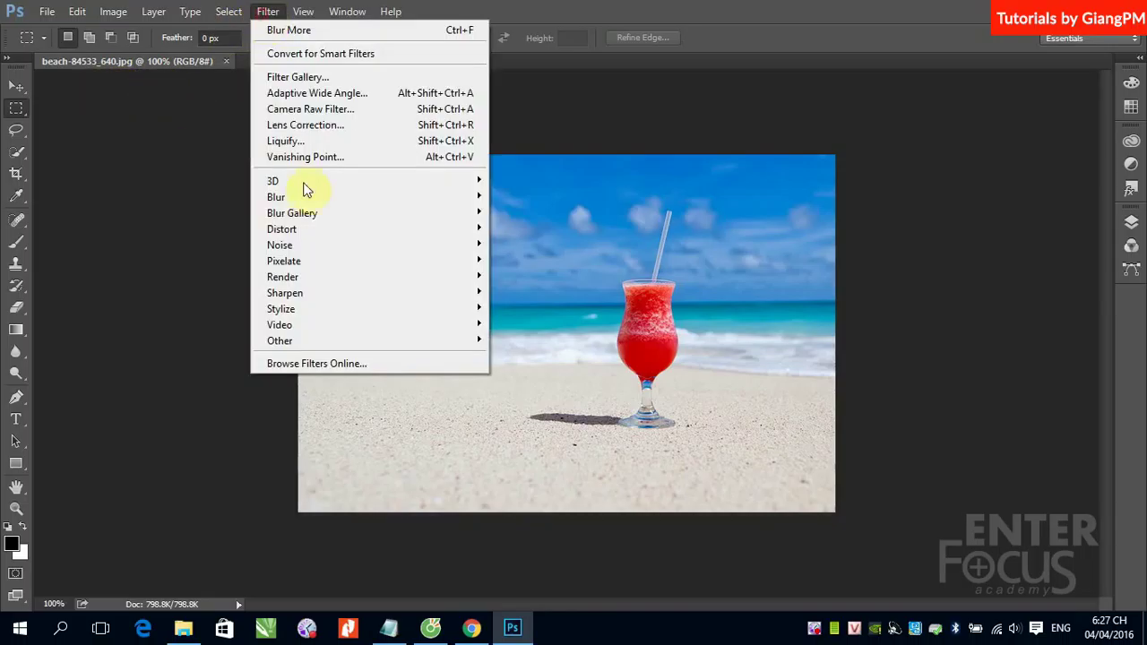
pyautogui.click(310, 78)
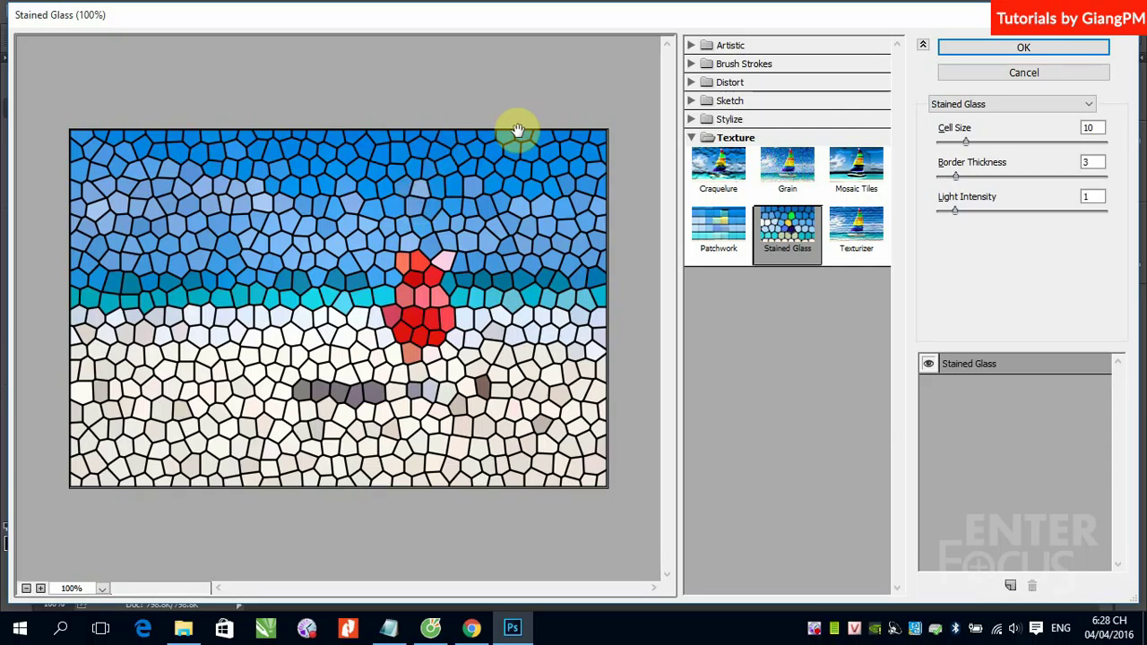
pyautogui.click(691, 138)
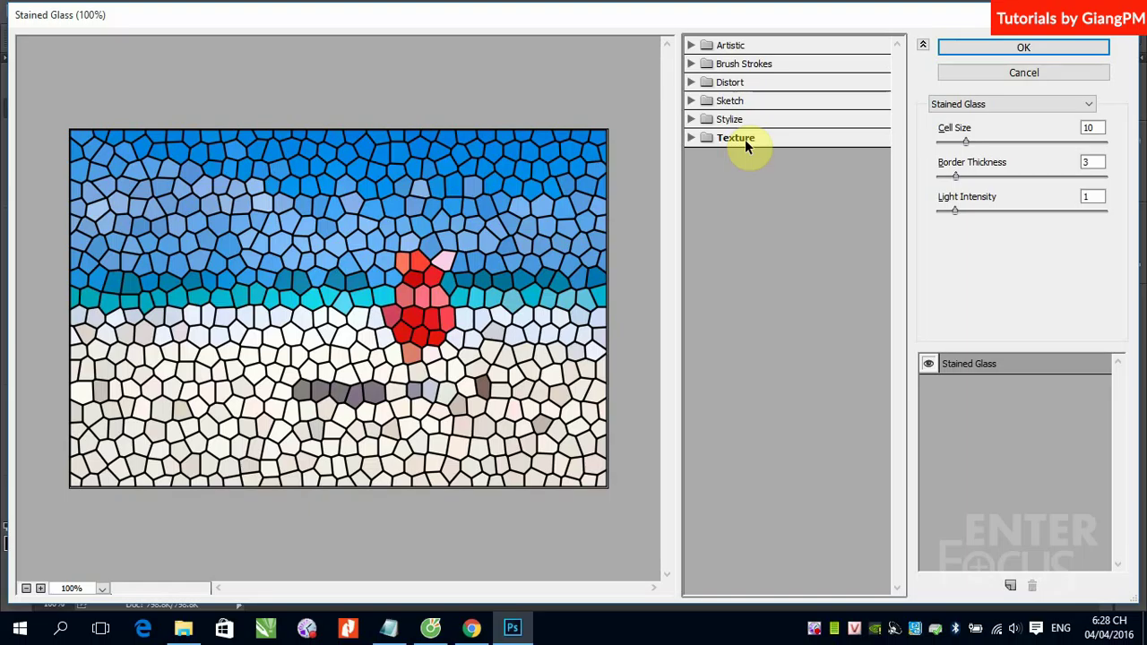
pyautogui.click(691, 42)
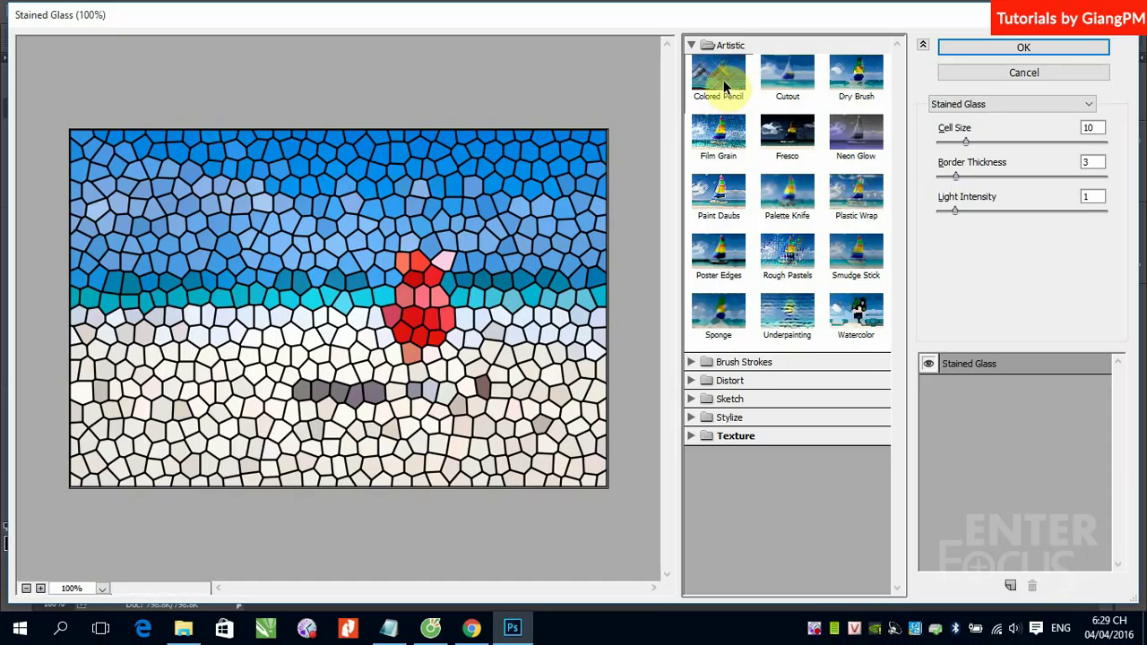
# Preview the Artistic filters Colored Pencil, Cutout, Dry Brush, Film Grain and Fresco on the beach photo
pyautogui.click(726, 86)
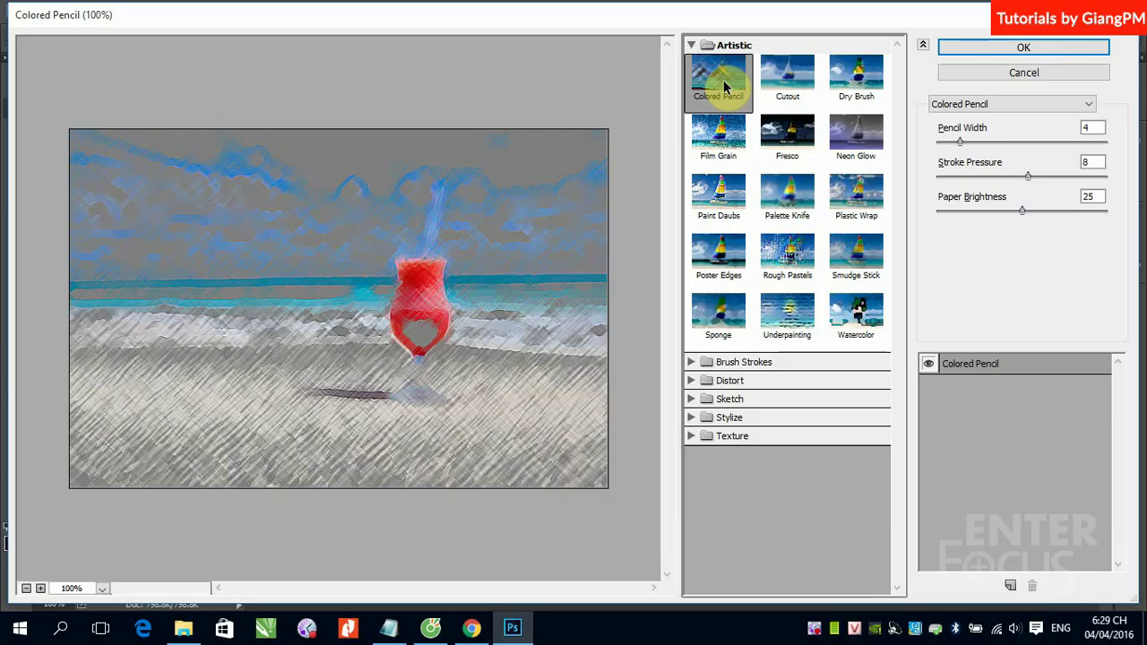
pyautogui.click(786, 76)
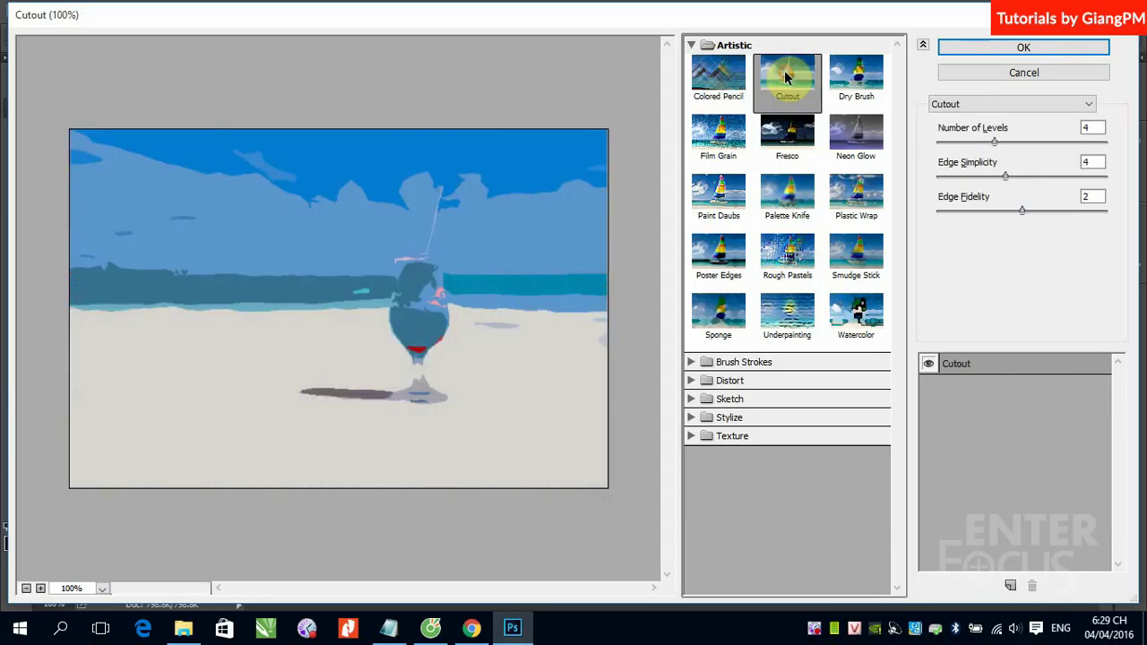
pyautogui.click(860, 79)
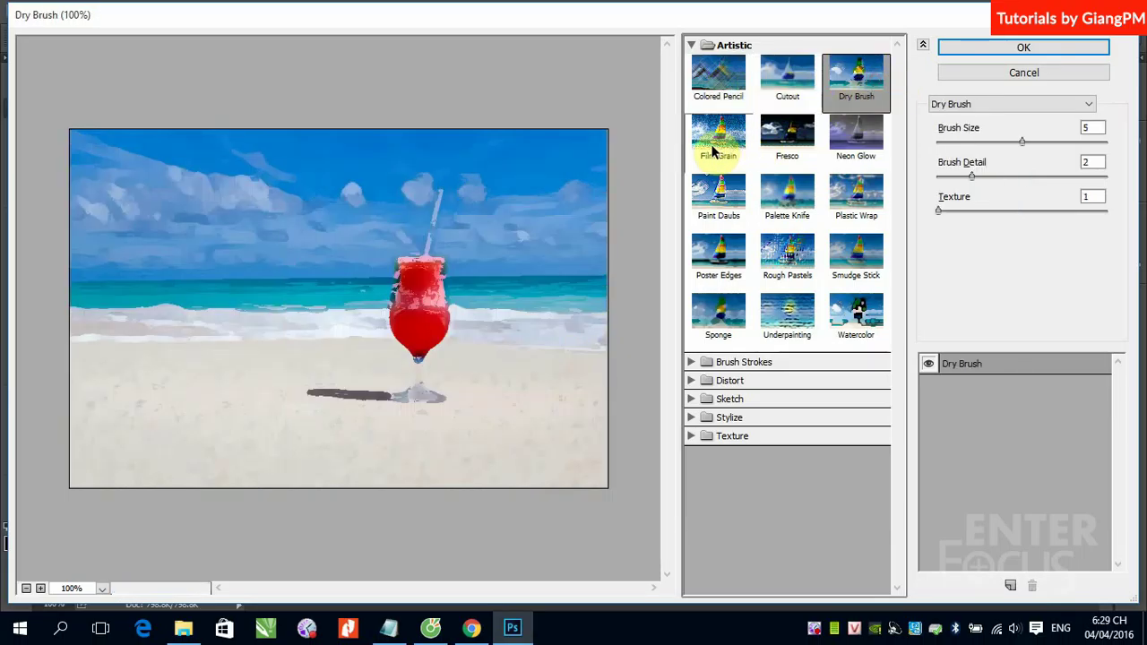
pyautogui.click(713, 148)
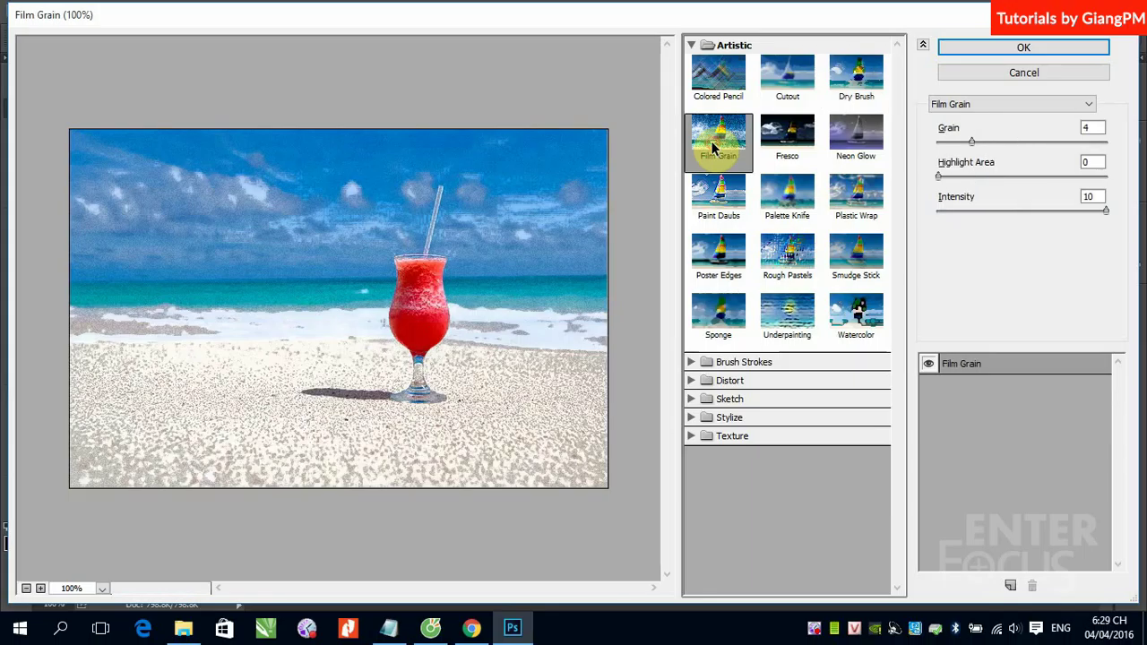
pyautogui.click(789, 146)
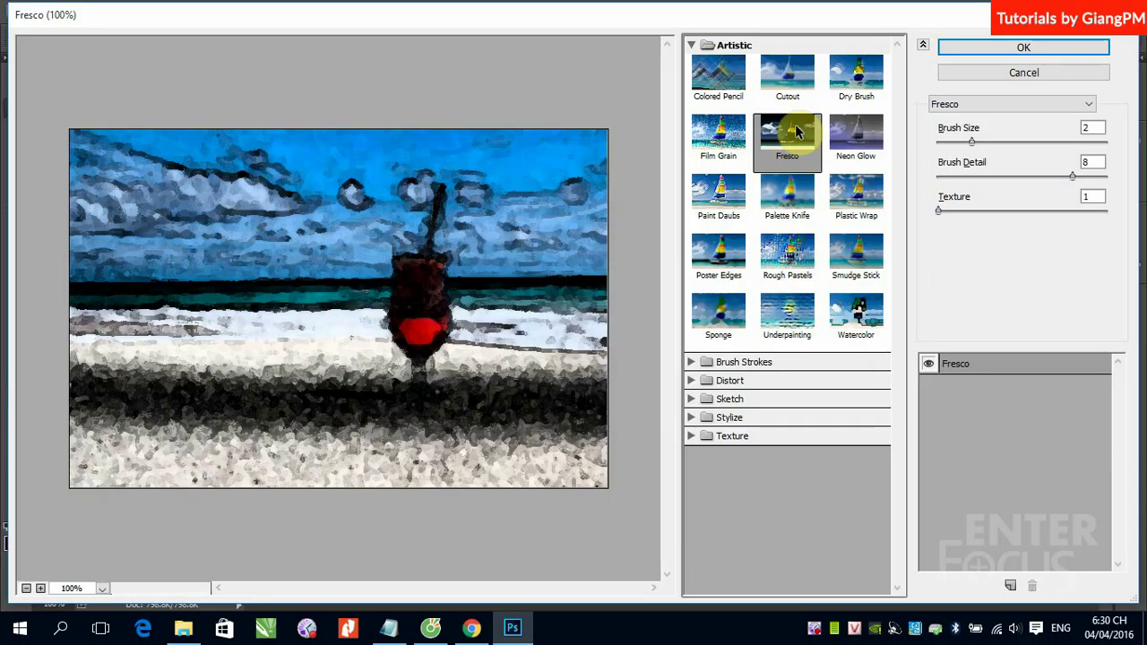
# Compare the Neon Glow and Fresco filter previews on the beach photo by switching between them repeatedly
pyautogui.click(874, 142)
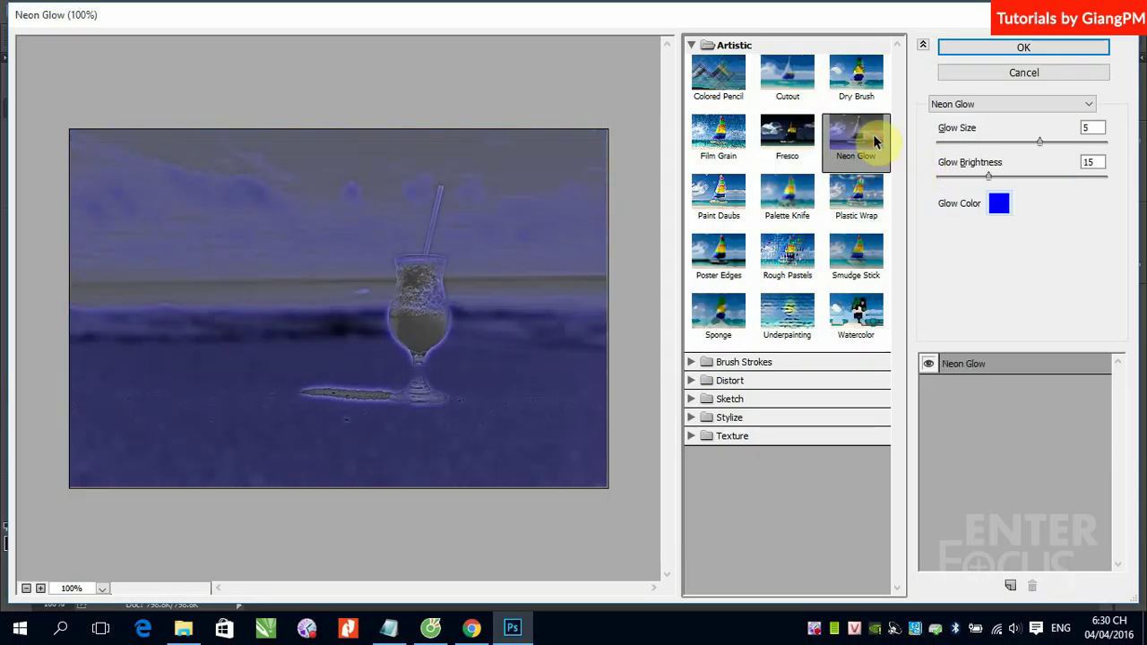
pyautogui.click(797, 141)
pyautogui.click(857, 144)
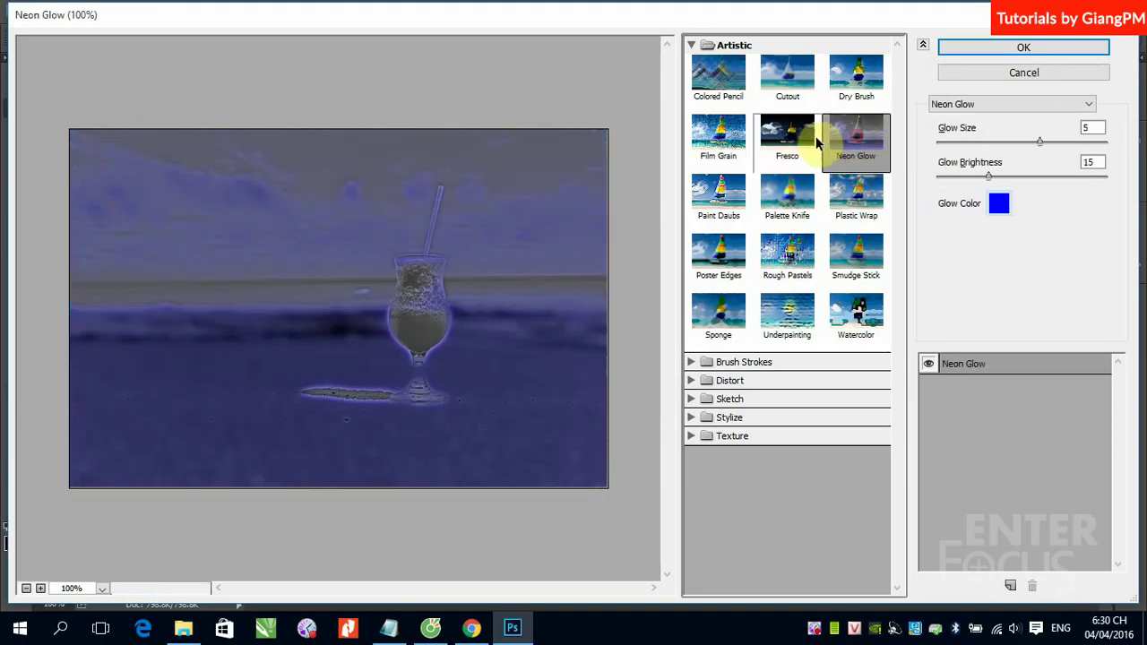
pyautogui.click(804, 140)
pyautogui.click(857, 144)
pyautogui.click(784, 141)
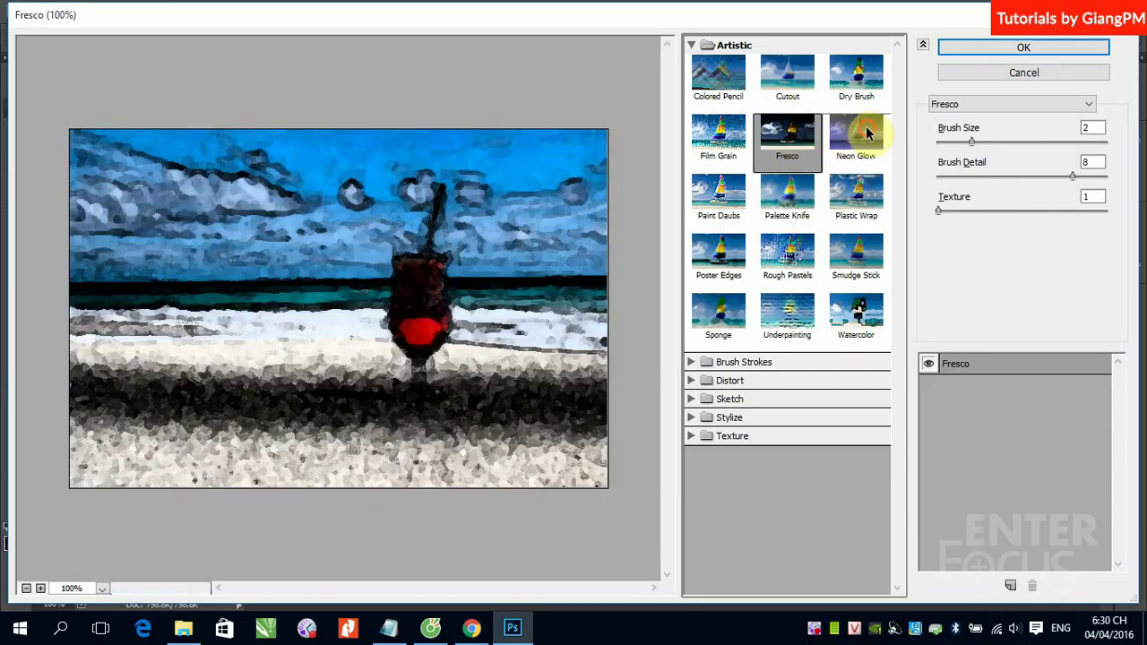
pyautogui.click(867, 133)
pyautogui.click(795, 130)
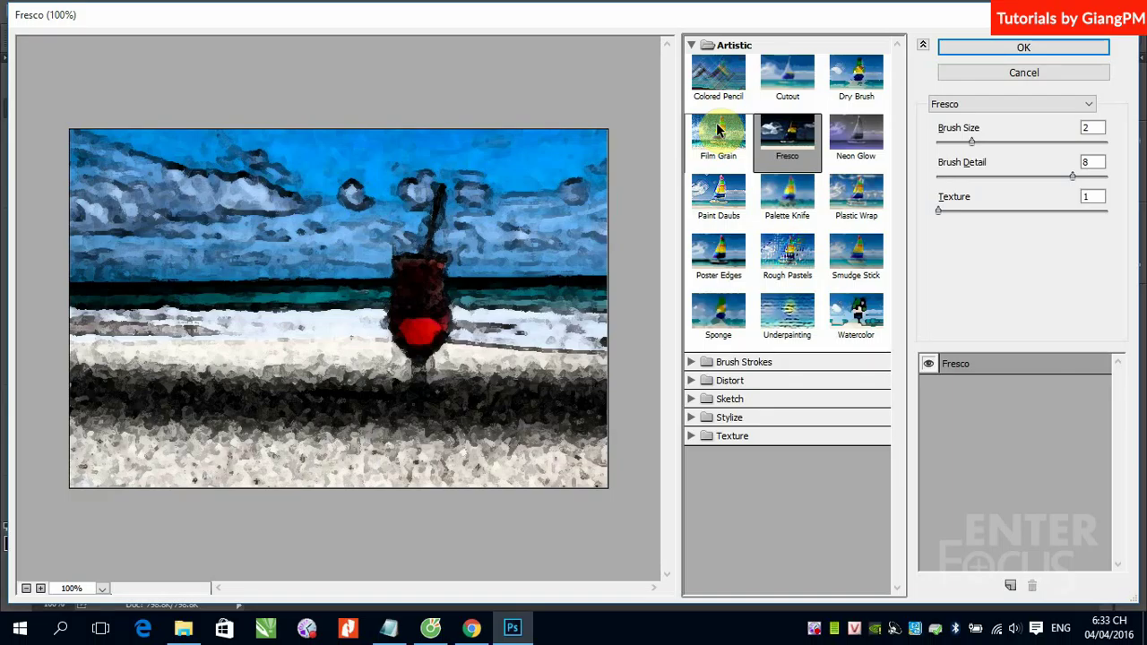
# Preview Colored Pencil on the beach photo with Pencil Width 1, Stroke Pressure 0 and Paper Brightness 0
pyautogui.click(717, 81)
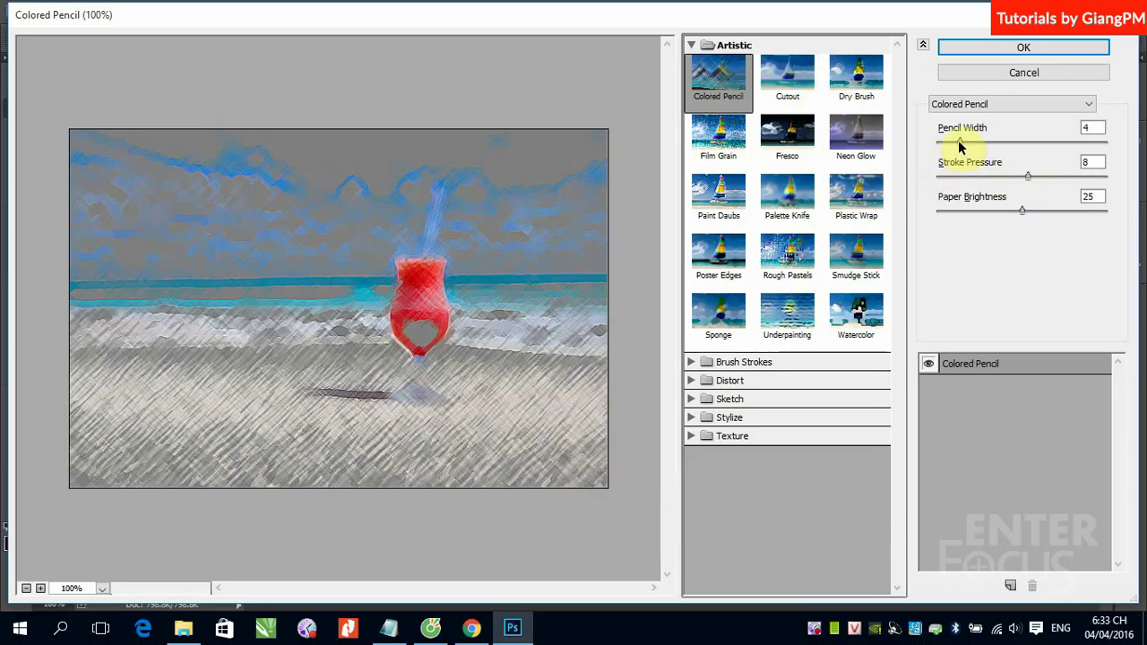
pyautogui.moveTo(959, 144); pyautogui.dragTo(938, 143)
pyautogui.moveTo(1027, 177); pyautogui.dragTo(928, 191)
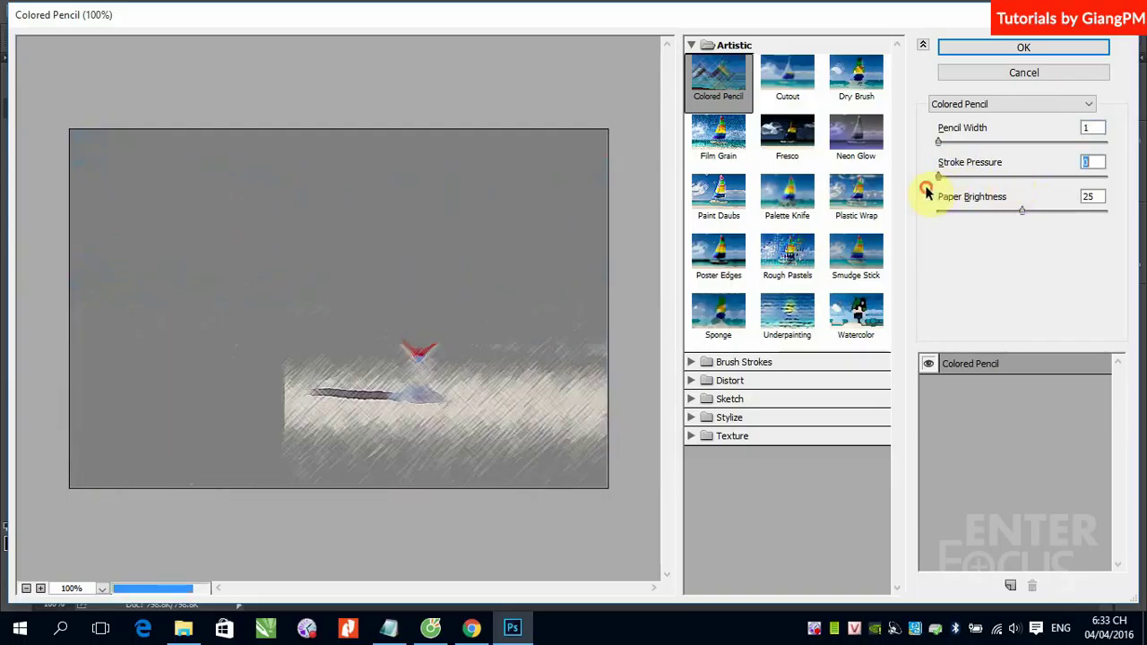
pyautogui.moveTo(1022, 212); pyautogui.dragTo(927, 225)
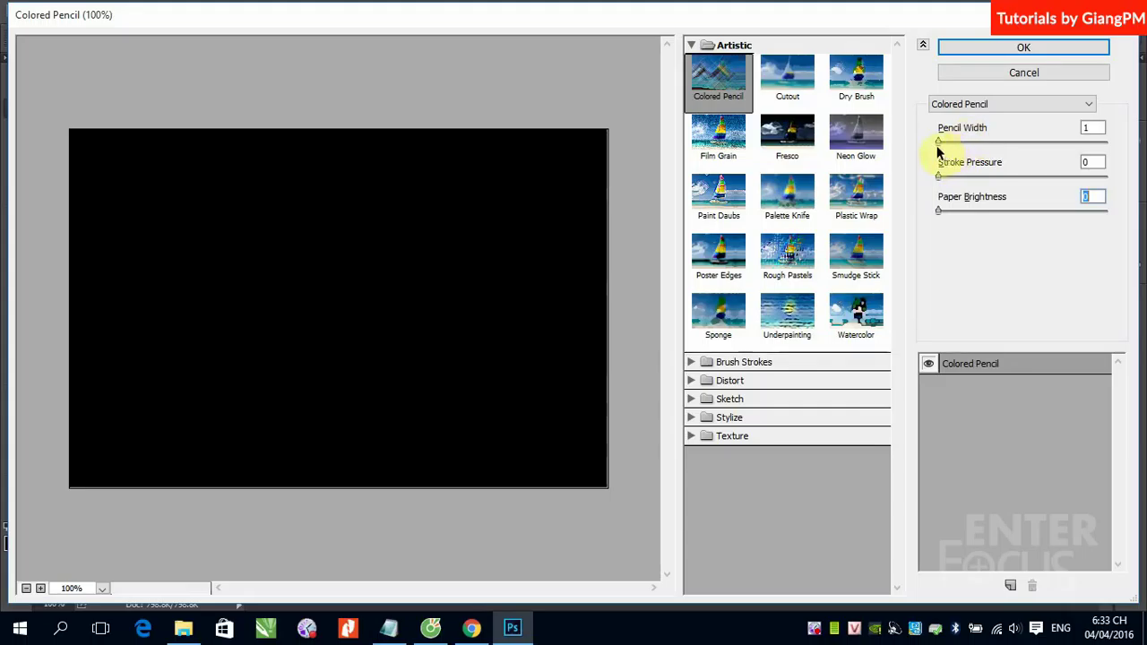
# Raise the Colored Pencil settings to Pencil Width 7, Paper Brightness 25 and Stroke Pressure 8
pyautogui.moveTo(938, 144); pyautogui.dragTo(983, 152)
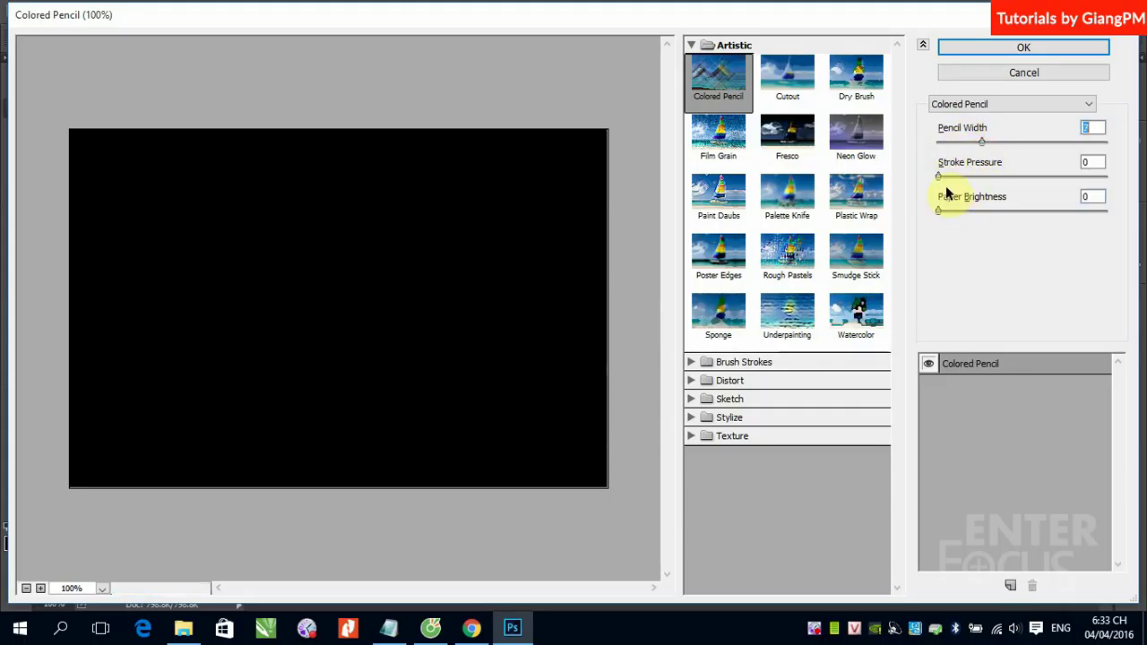
pyautogui.moveTo(938, 210); pyautogui.dragTo(1020, 212)
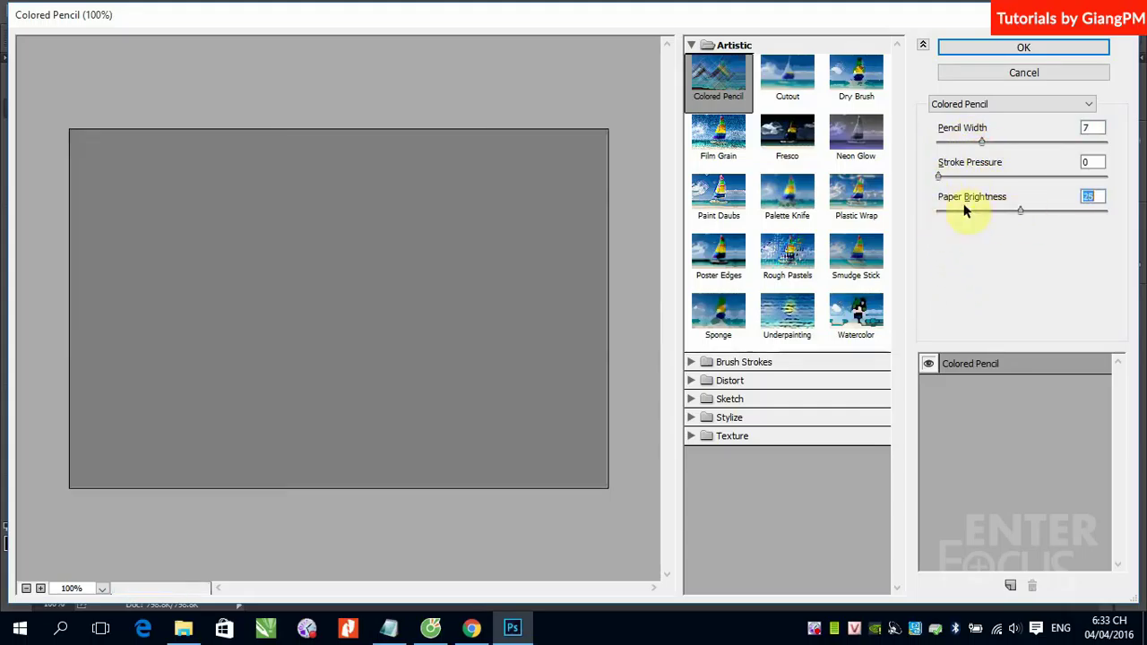
pyautogui.moveTo(940, 179); pyautogui.dragTo(1027, 177)
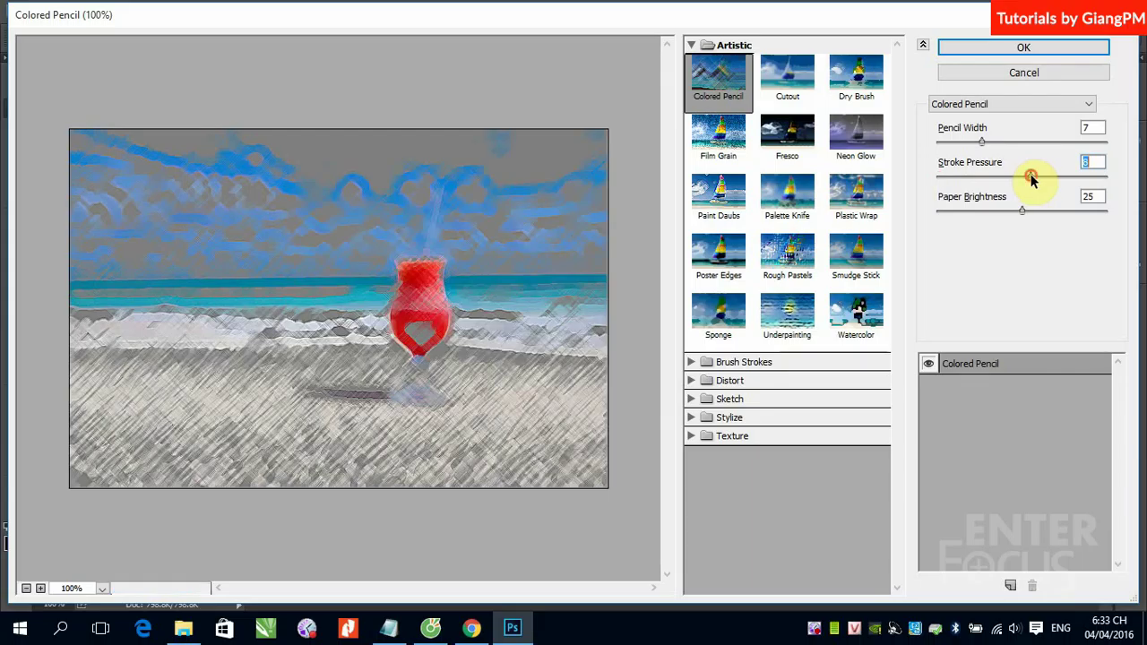
# Try a Colored Pencil width of 23, and settle on Pencil Width 9, Stroke Pressure 7 and Paper Brightness 20
pyautogui.click(983, 143)
pyautogui.moveTo(983, 143); pyautogui.dragTo(1095, 144)
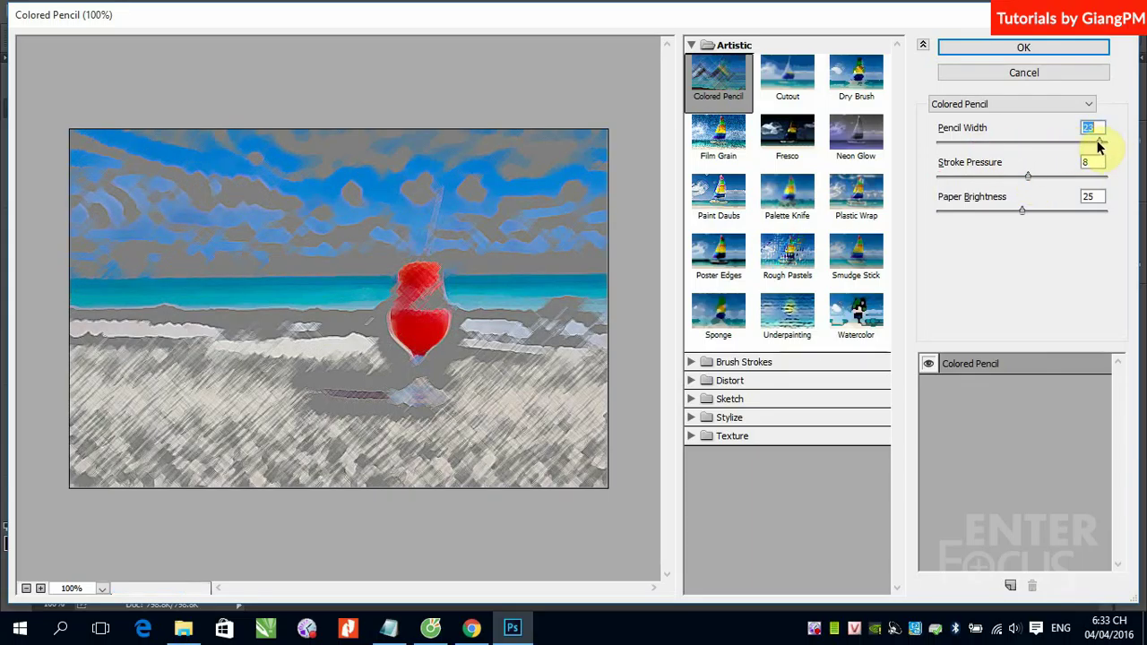
pyautogui.moveTo(1100, 146)
pyautogui.mouseDown()
pyautogui.moveTo(1042, 157)
pyautogui.moveTo(999, 148)
pyautogui.moveTo(951, 188)
pyautogui.mouseUp()
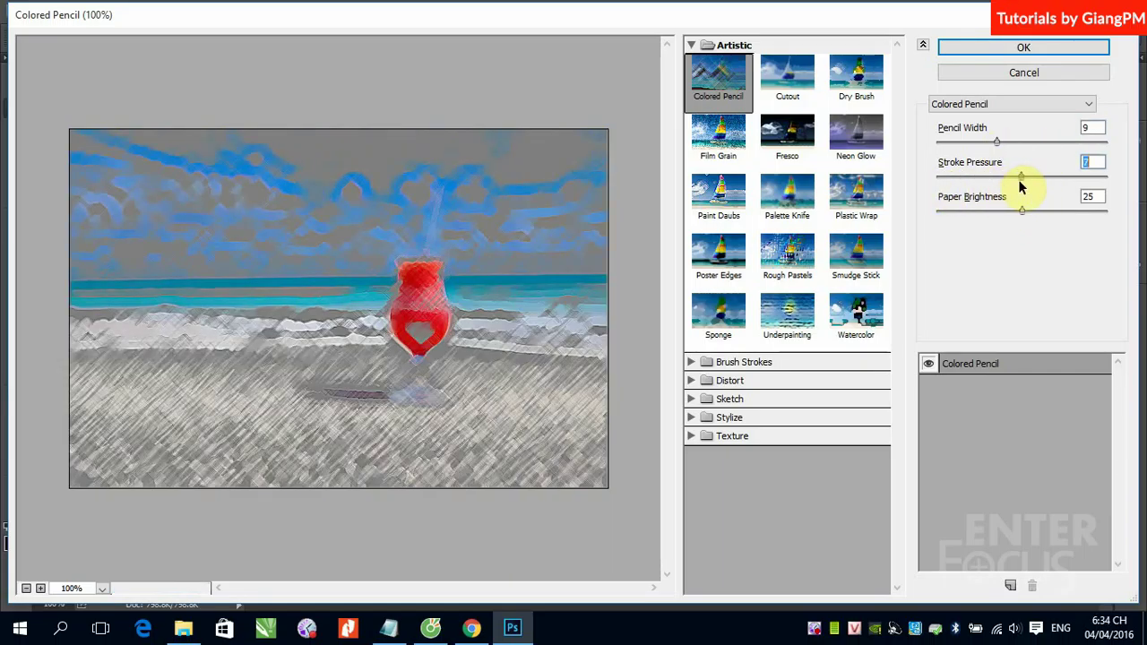
pyautogui.click(1012, 179)
pyautogui.moveTo(1022, 213)
pyautogui.mouseDown()
pyautogui.moveTo(968, 215)
pyautogui.moveTo(1070, 212)
pyautogui.moveTo(1005, 220)
pyautogui.mouseUp()
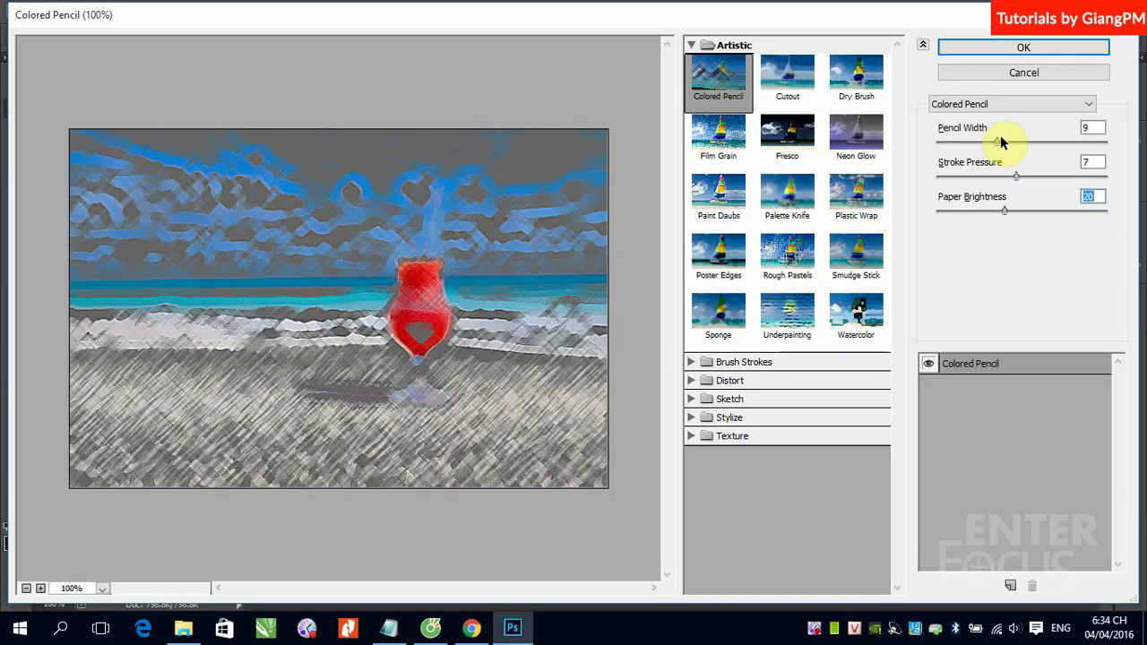
# Preview Cutout on the beach photo with Edge Simplicity 1, Edge Fidelity 1 and 6 levels, and cancel the Filter Gallery
pyautogui.click(786, 90)
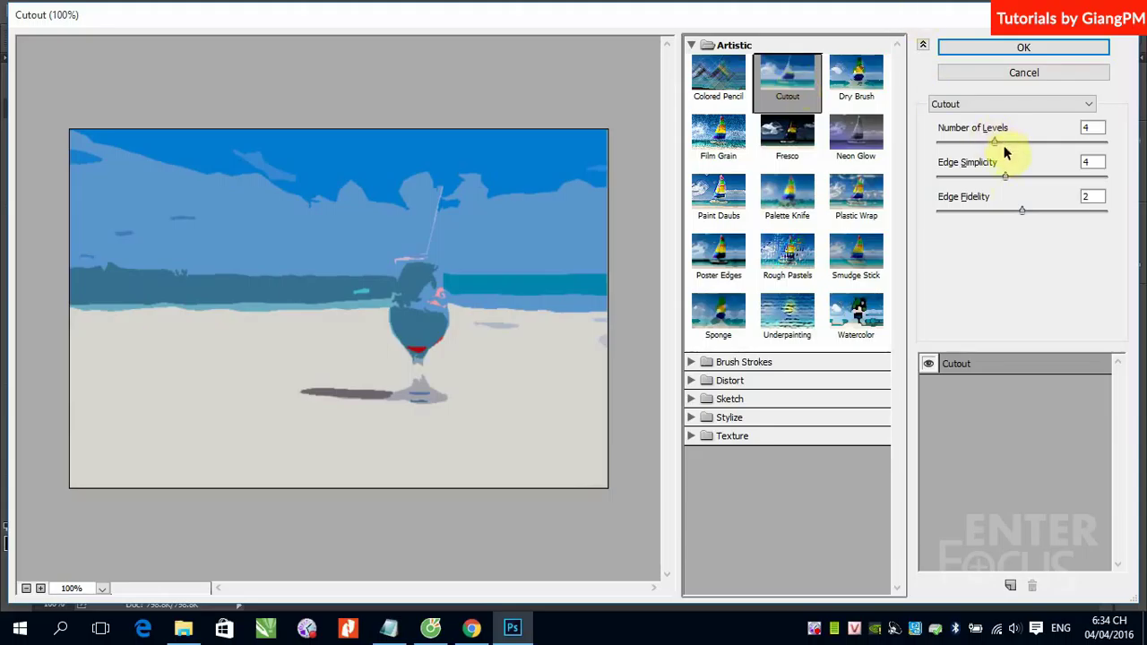
pyautogui.click(1004, 178)
pyautogui.moveTo(1005, 177); pyautogui.dragTo(946, 177)
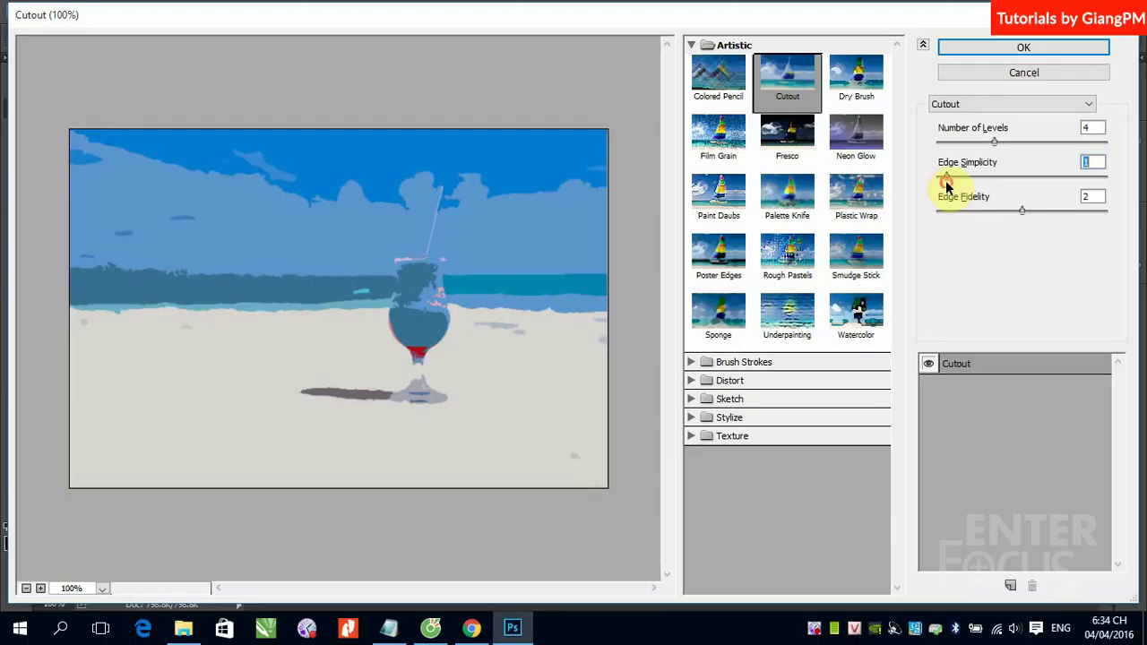
pyautogui.moveTo(1019, 211); pyautogui.dragTo(945, 215)
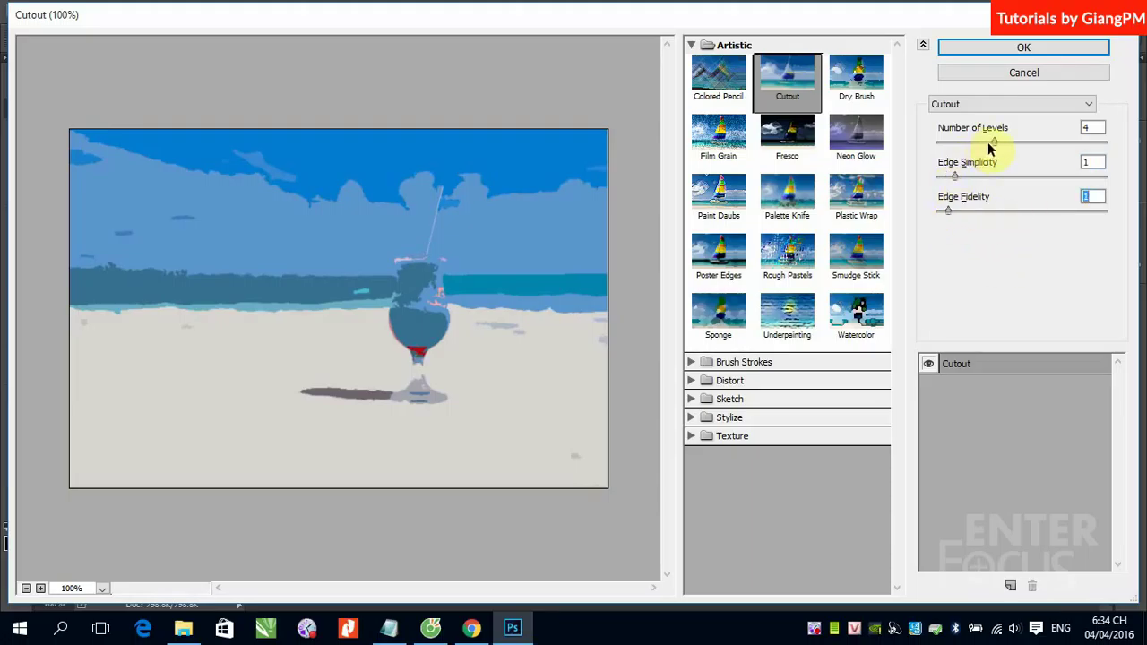
pyautogui.moveTo(992, 143); pyautogui.dragTo(1059, 148)
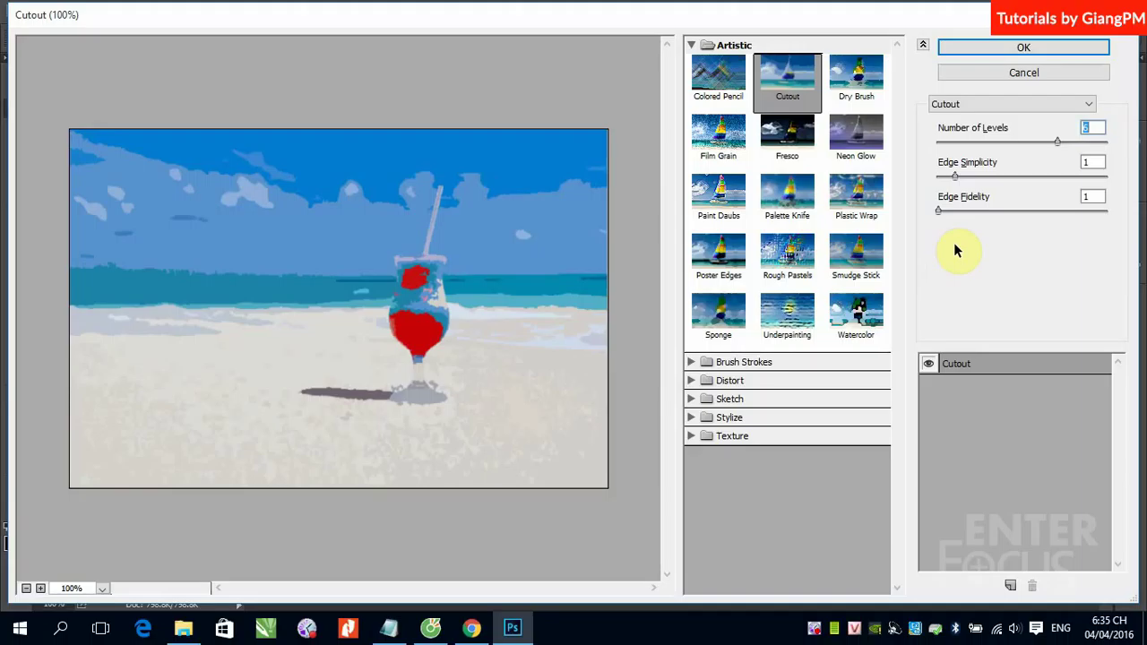
pyautogui.moveTo(1056, 143)
pyautogui.mouseDown()
pyautogui.moveTo(1010, 148)
pyautogui.moveTo(1057, 148)
pyautogui.mouseUp()
pyautogui.click(1033, 74)
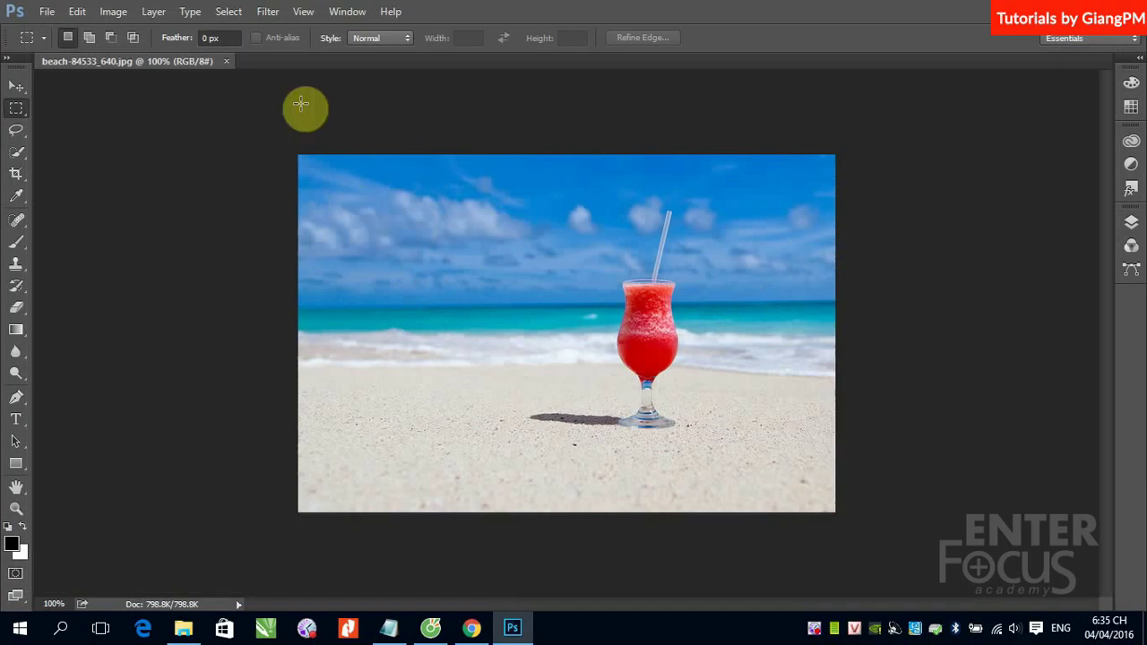
pyautogui.click(47, 12)
pyautogui.click(60, 40)
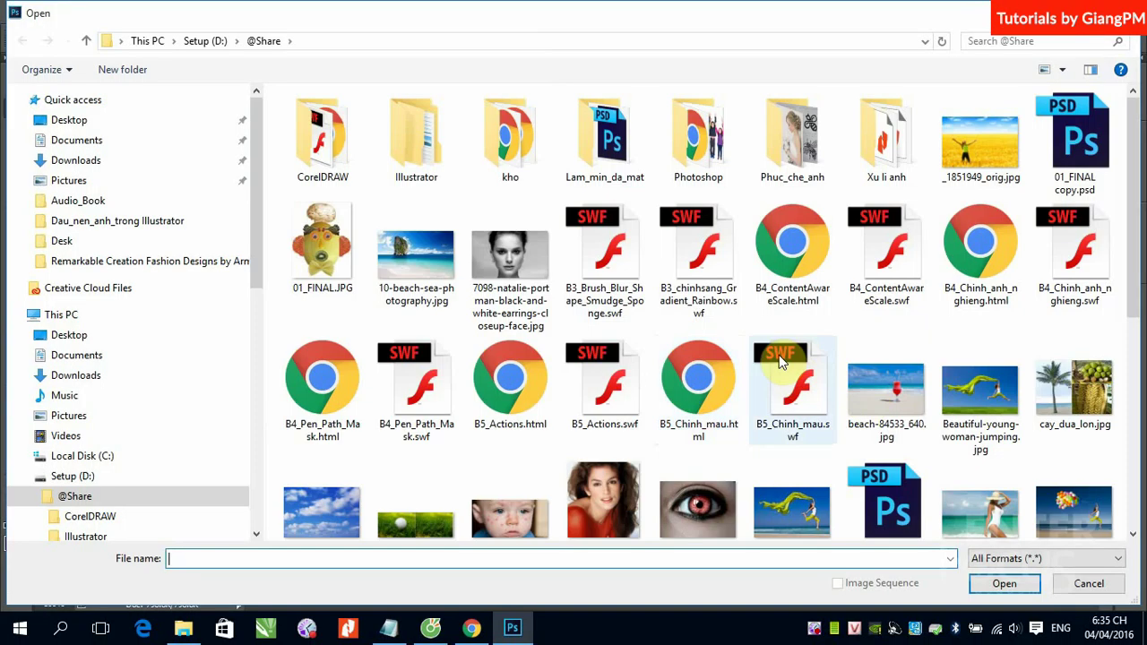
pyautogui.scroll(-3, 1013, 260)
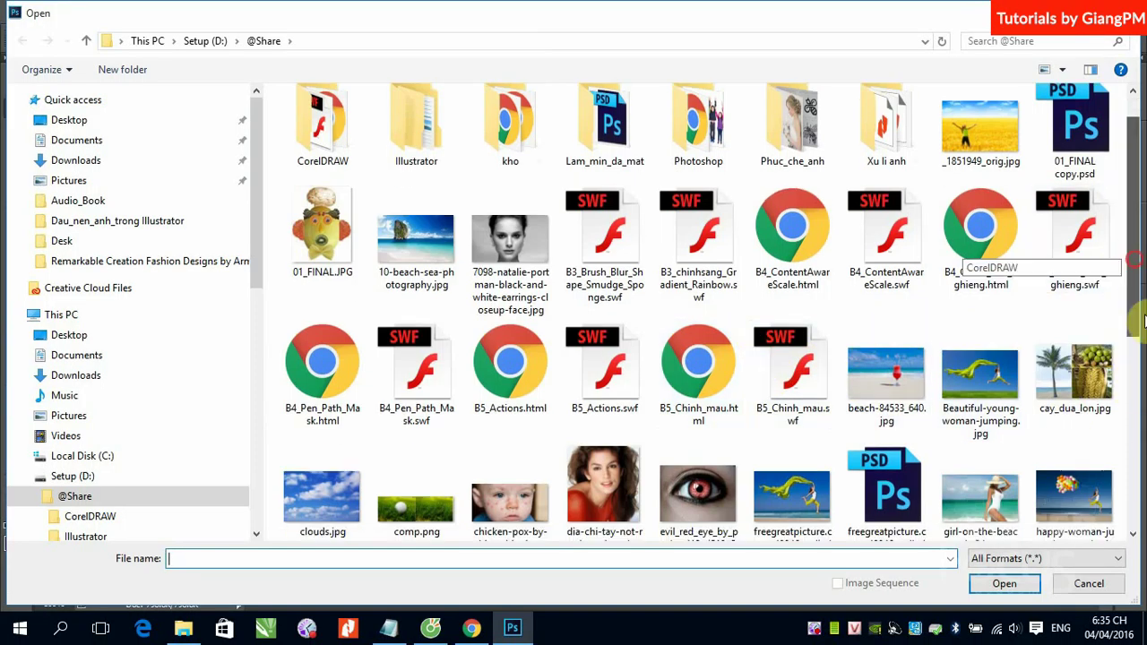
pyautogui.scroll(-1, 1139, 416)
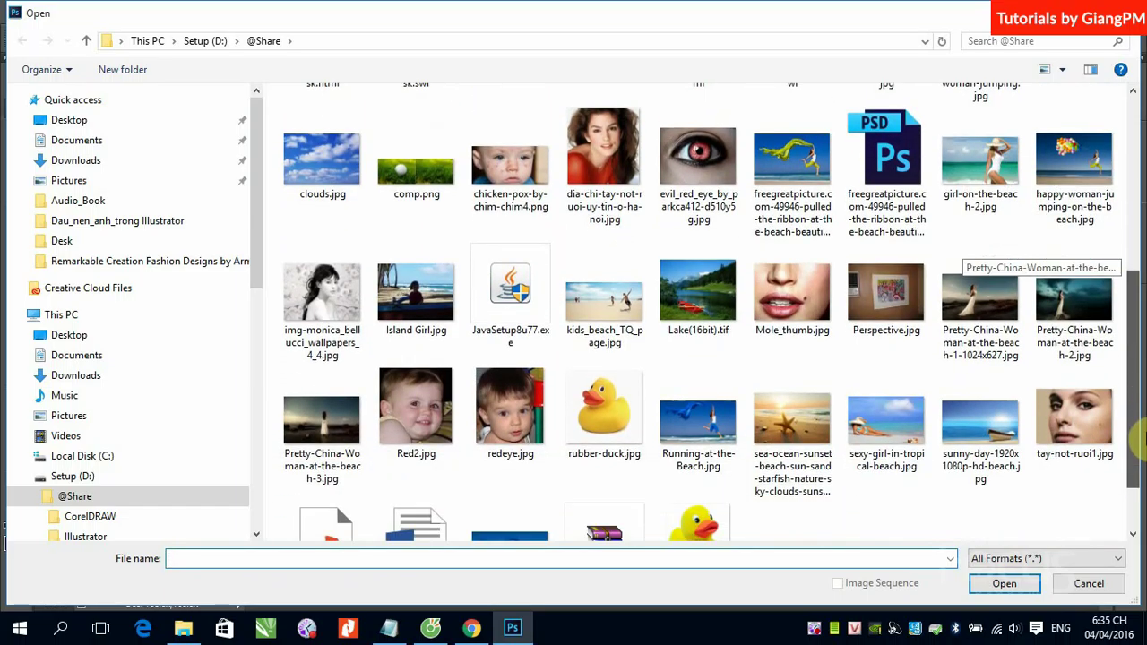
pyautogui.click(697, 296)
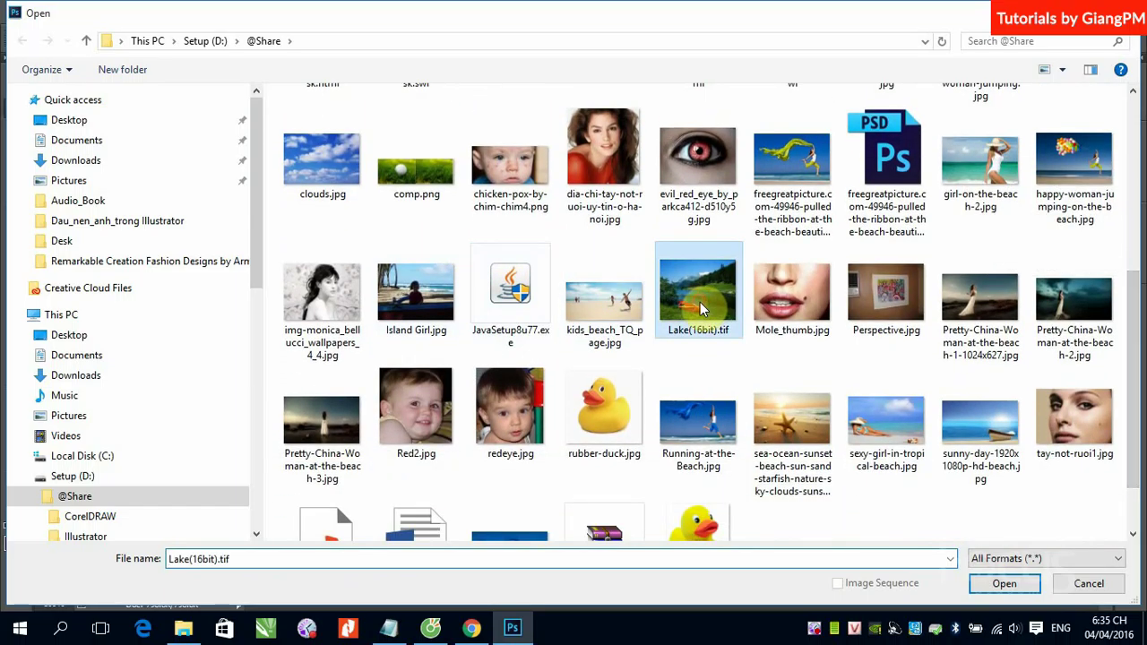
pyautogui.click(1002, 587)
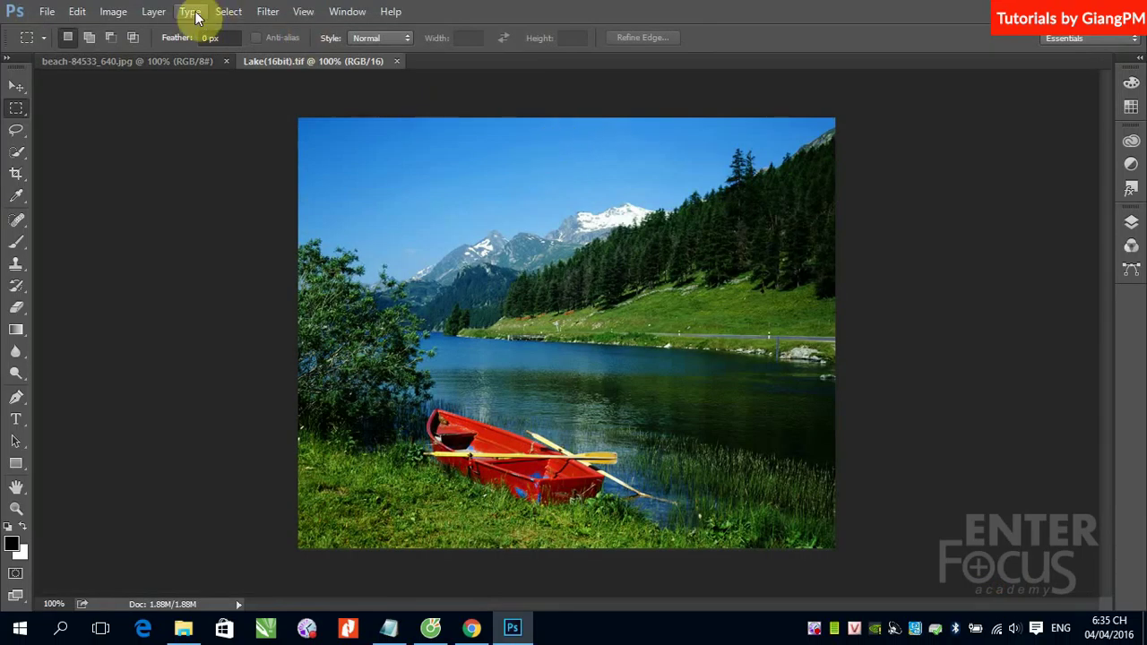
# Check which filters are available for the 16-bit lake image, and convert it to 8 Bits/Channel
pyautogui.click(268, 12)
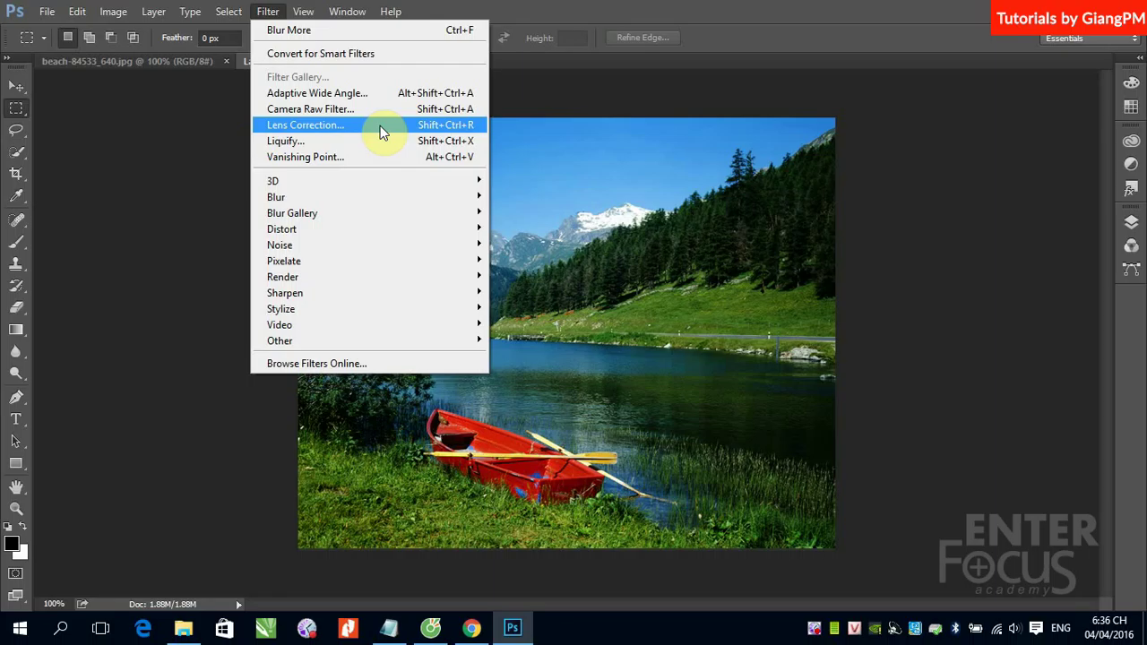
pyautogui.click(534, 92)
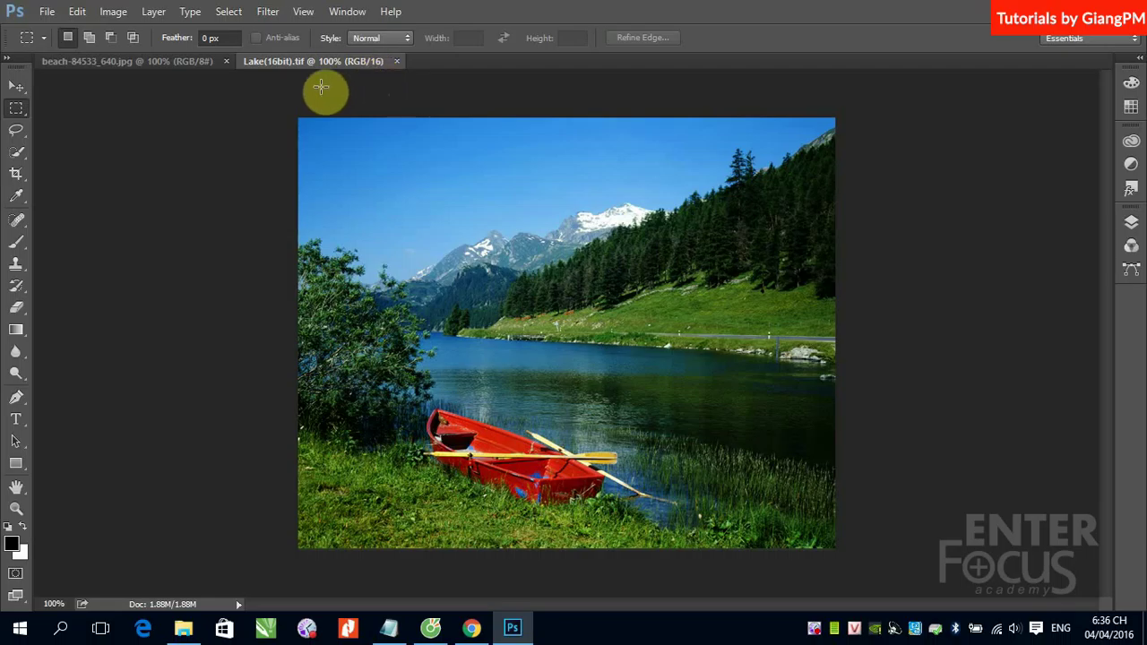
pyautogui.click(267, 13)
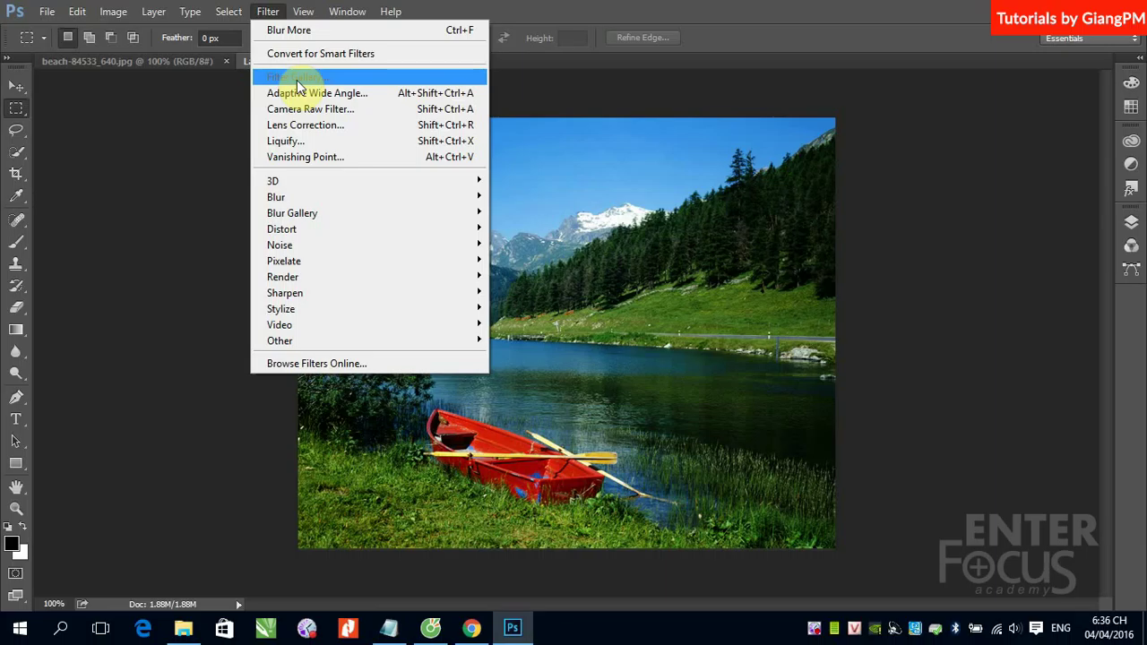
pyautogui.moveTo(115, 13)
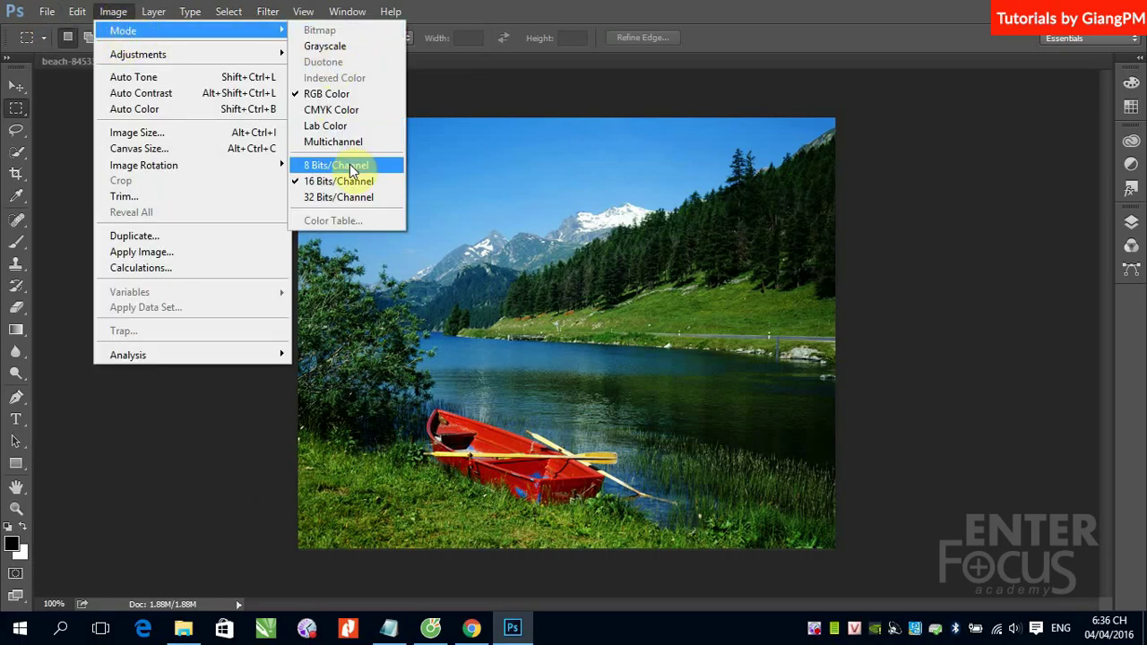
pyautogui.click(350, 166)
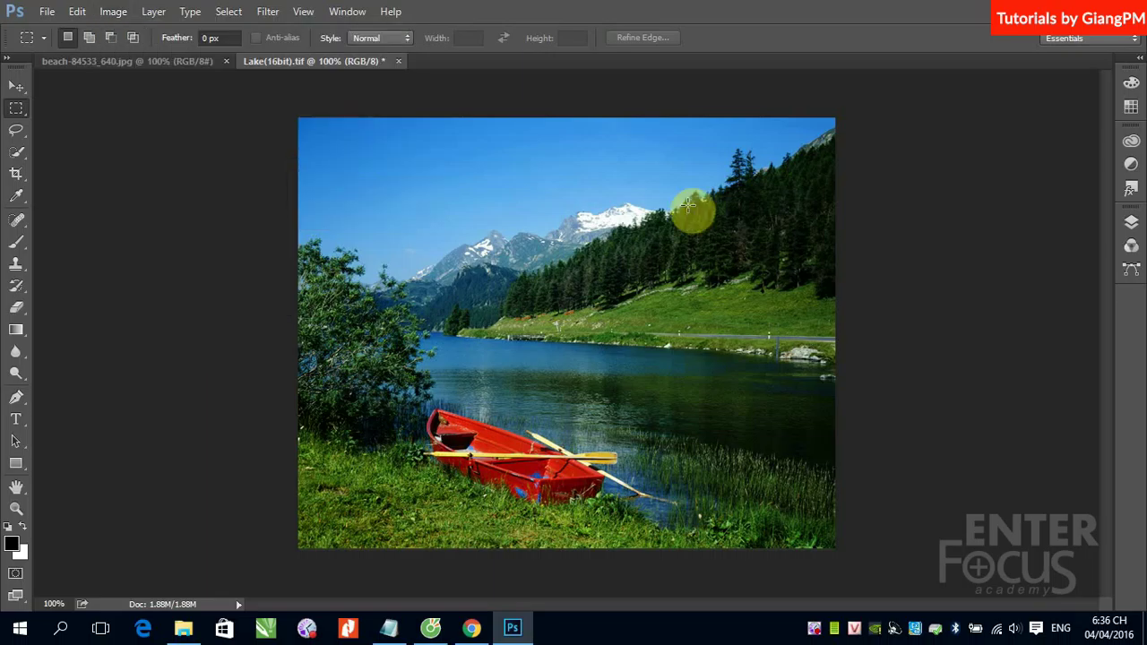
# Open the Filter Gallery for the lake image and choose the Artistic filter Cutout
pyautogui.click(269, 13)
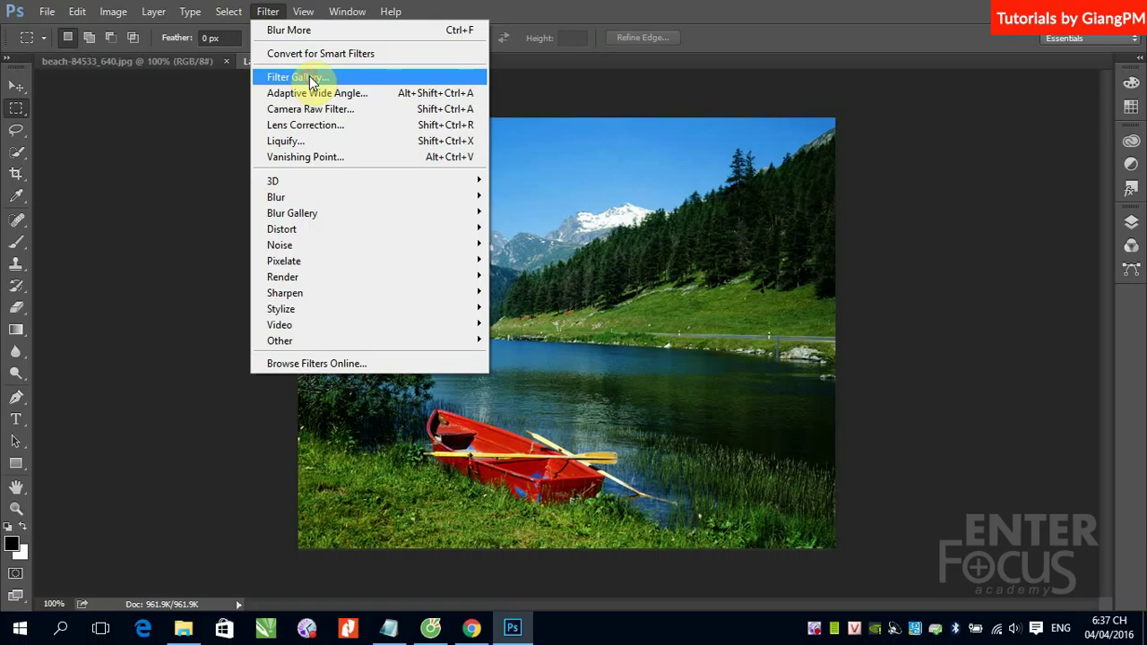
pyautogui.click(309, 78)
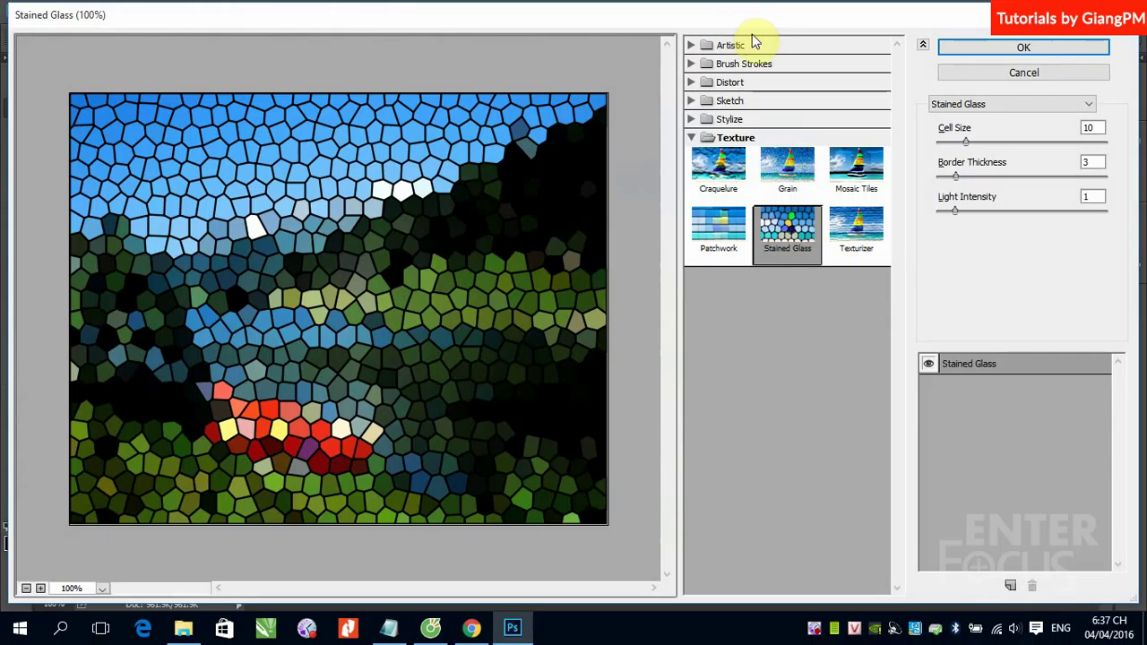
pyautogui.click(734, 45)
pyautogui.click(789, 84)
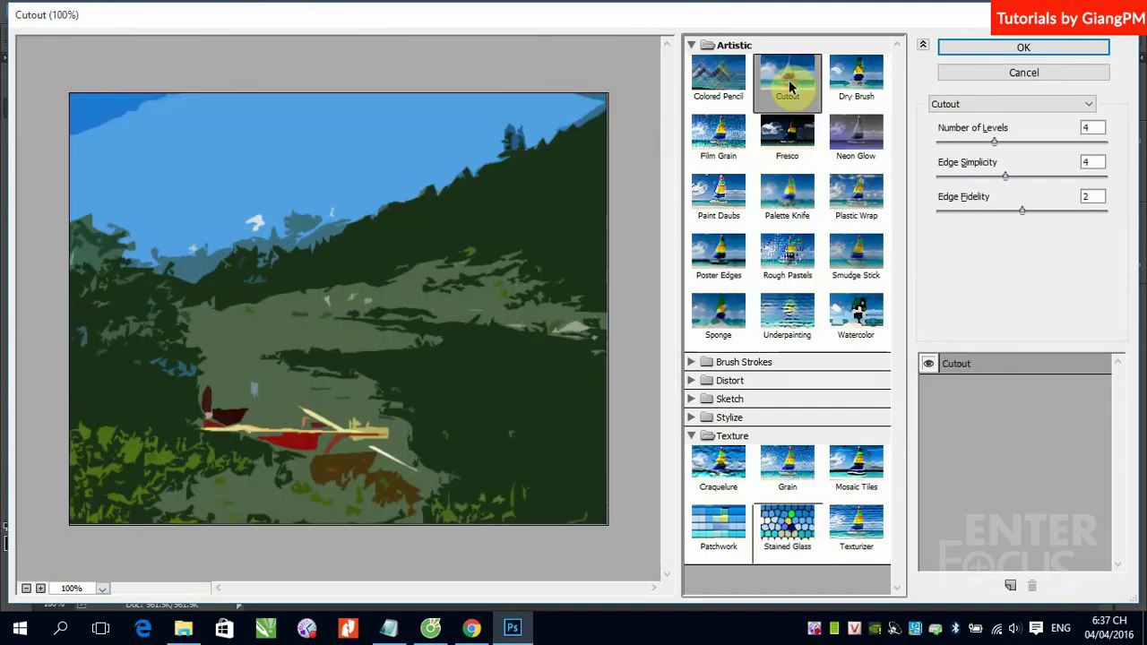
# Set Cutout's Number of Levels to 8 and Edge Fidelity to 3, try Edge Simplicity 10 and set it to 0
pyautogui.moveTo(993, 142); pyautogui.dragTo(1140, 148)
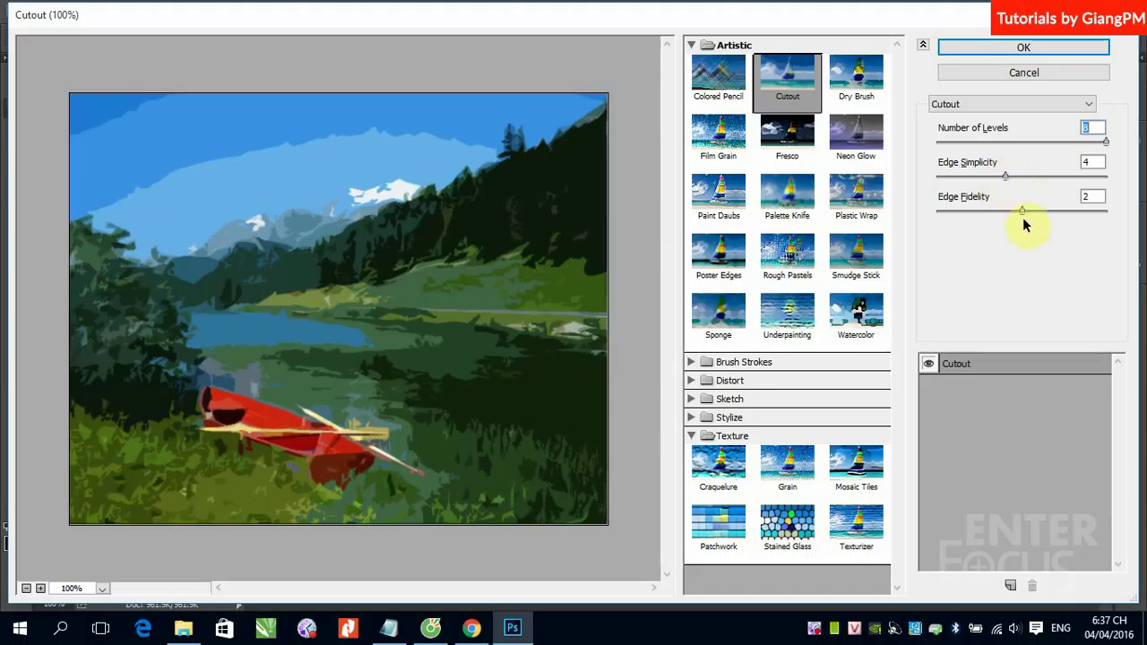
pyautogui.click(1020, 211)
pyautogui.moveTo(1021, 211); pyautogui.dragTo(1108, 237)
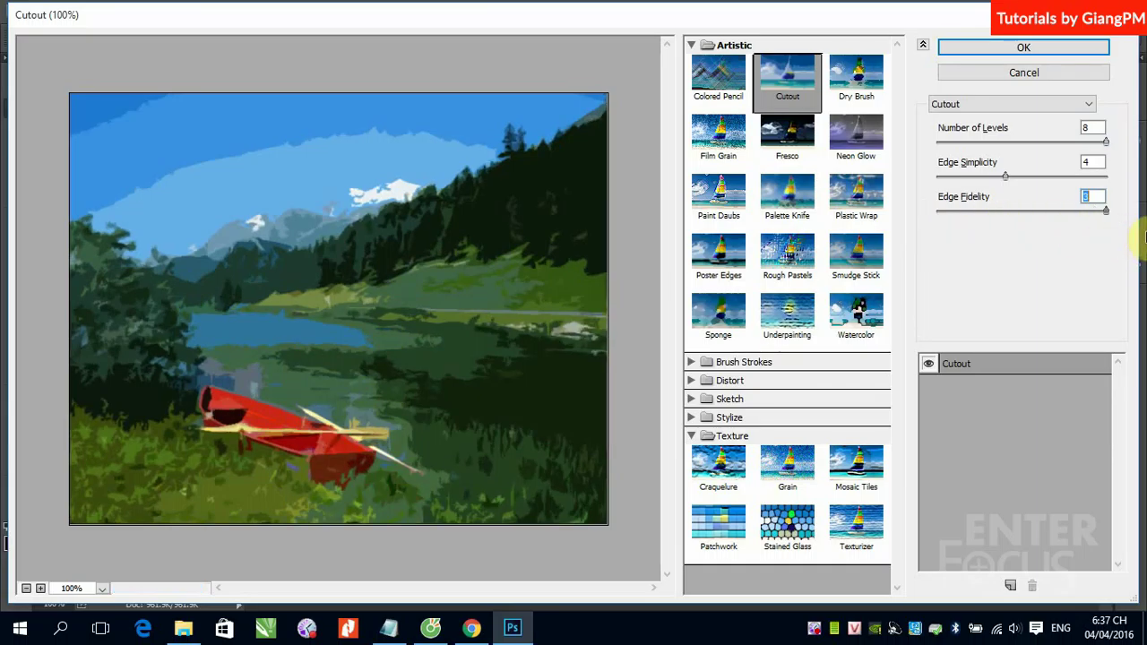
pyautogui.click(1005, 179)
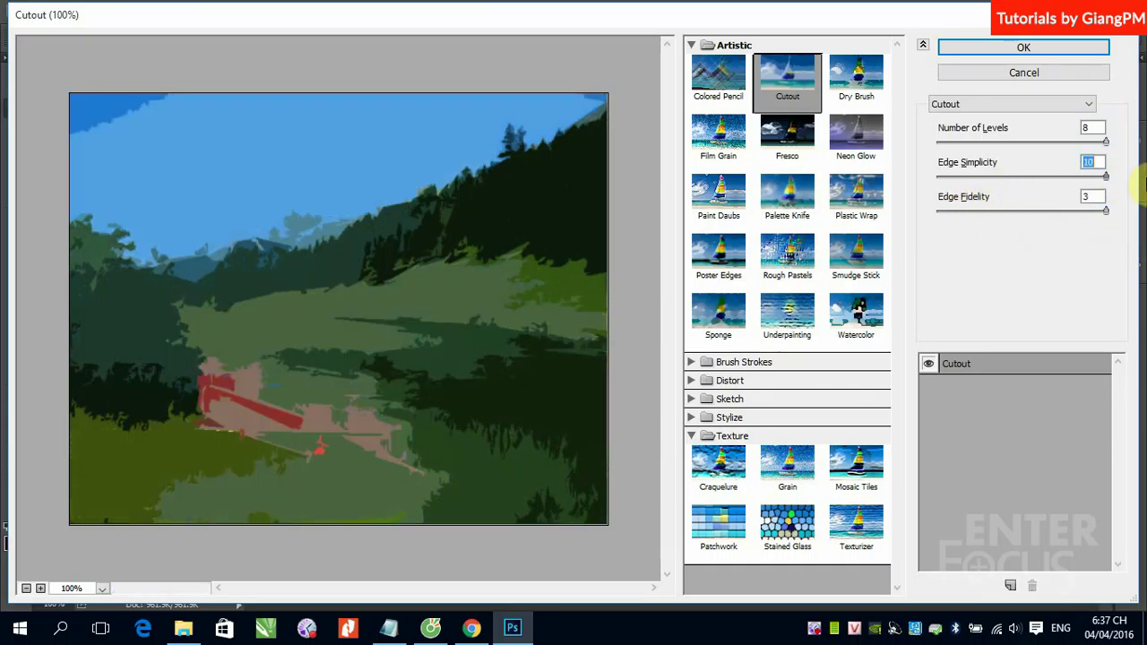
pyautogui.moveTo(1105, 176); pyautogui.dragTo(903, 185)
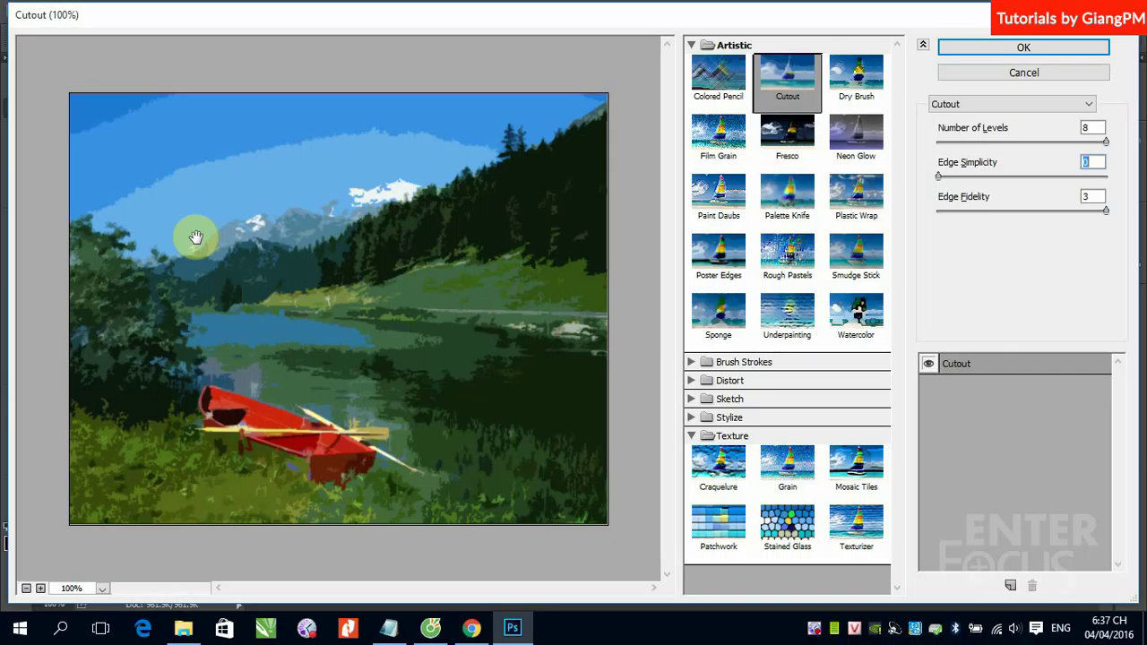
# Switch the lake image's effect to Dry Brush with Brush Size 1, Brush Detail 10 and Texture 3
pyautogui.click(856, 79)
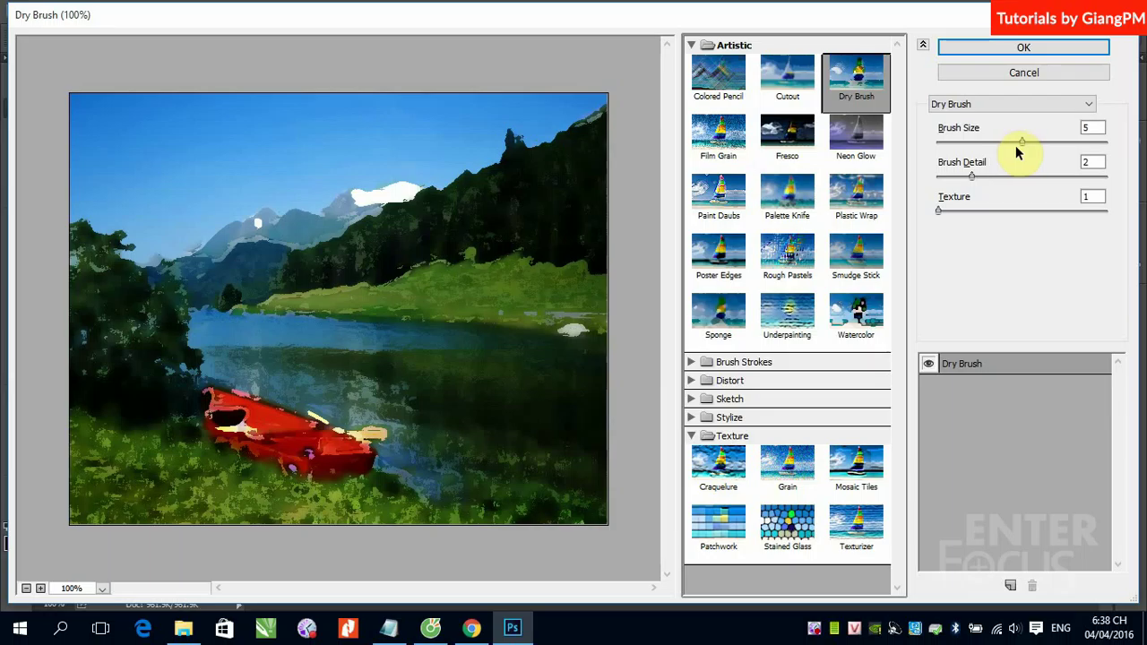
pyautogui.moveTo(1024, 146); pyautogui.dragTo(922, 146)
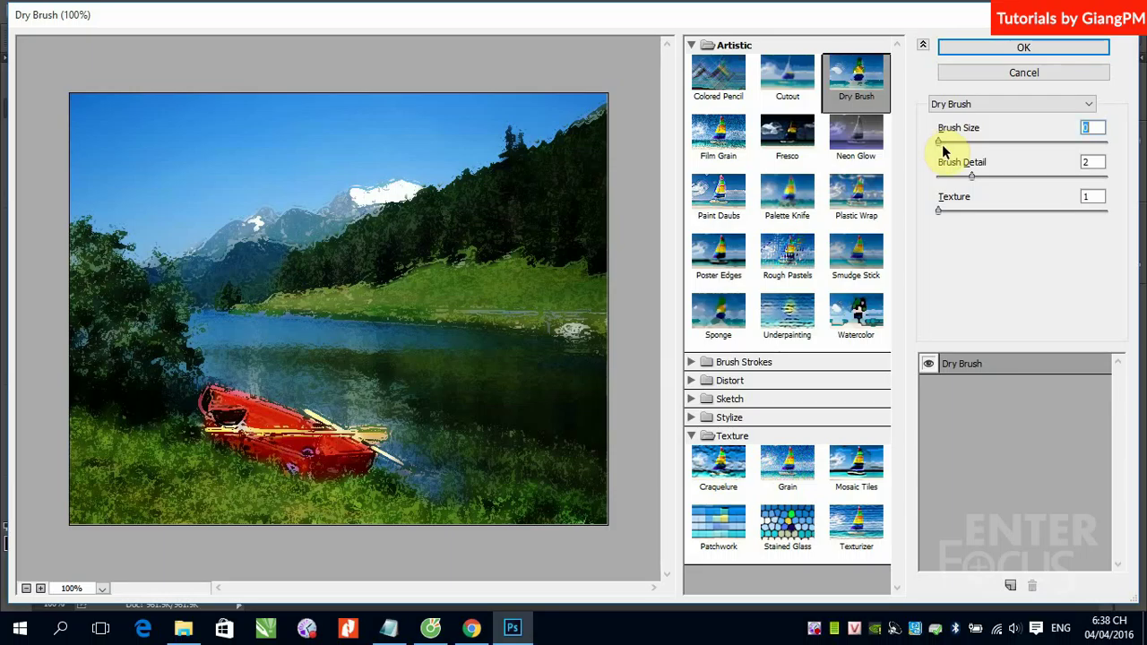
pyautogui.moveTo(939, 141)
pyautogui.mouseDown()
pyautogui.moveTo(1037, 184)
pyautogui.moveTo(1131, 181)
pyautogui.mouseUp()
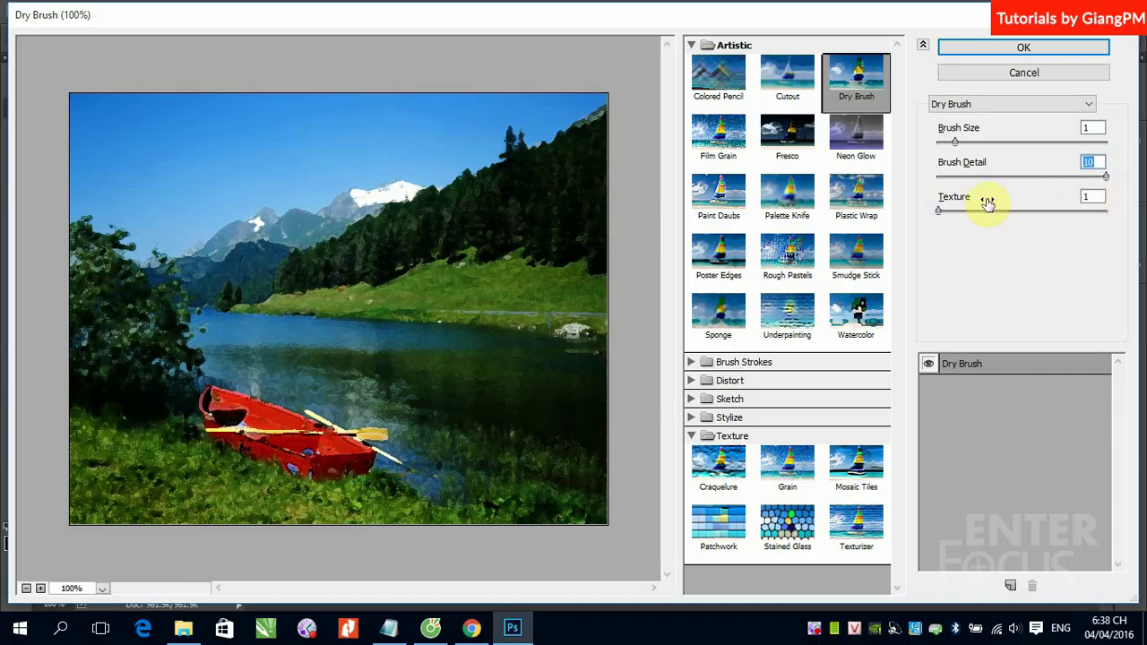
pyautogui.moveTo(940, 213); pyautogui.dragTo(1001, 220)
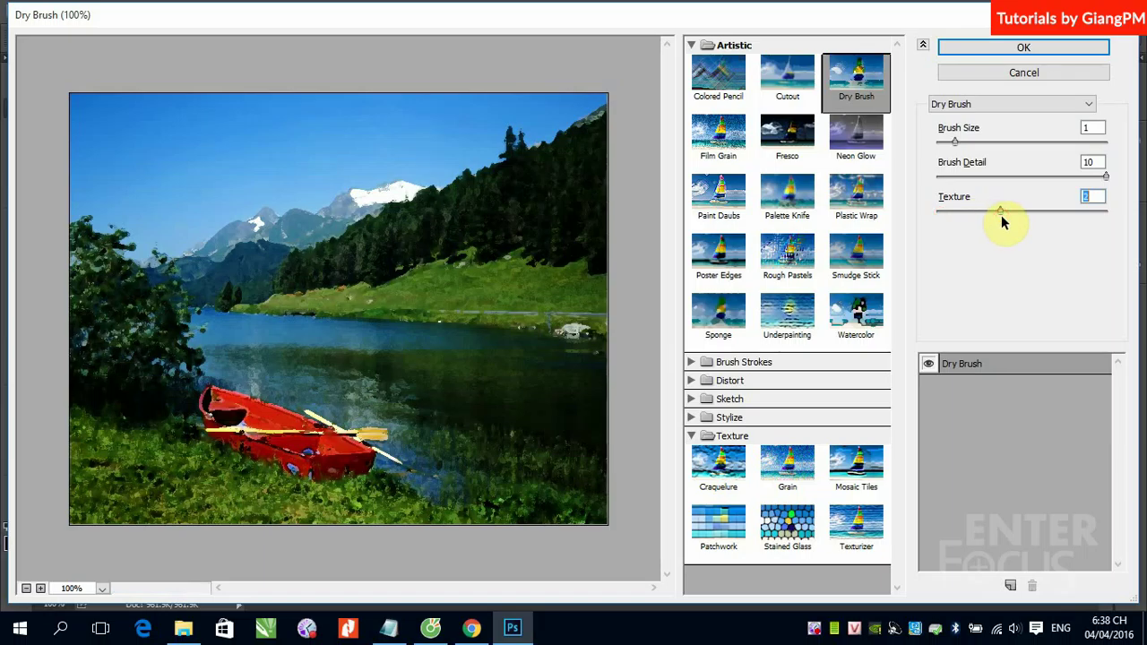
pyautogui.moveTo(225, 493); pyautogui.dragTo(220, 493)
pyautogui.moveTo(998, 215); pyautogui.dragTo(1106, 208)
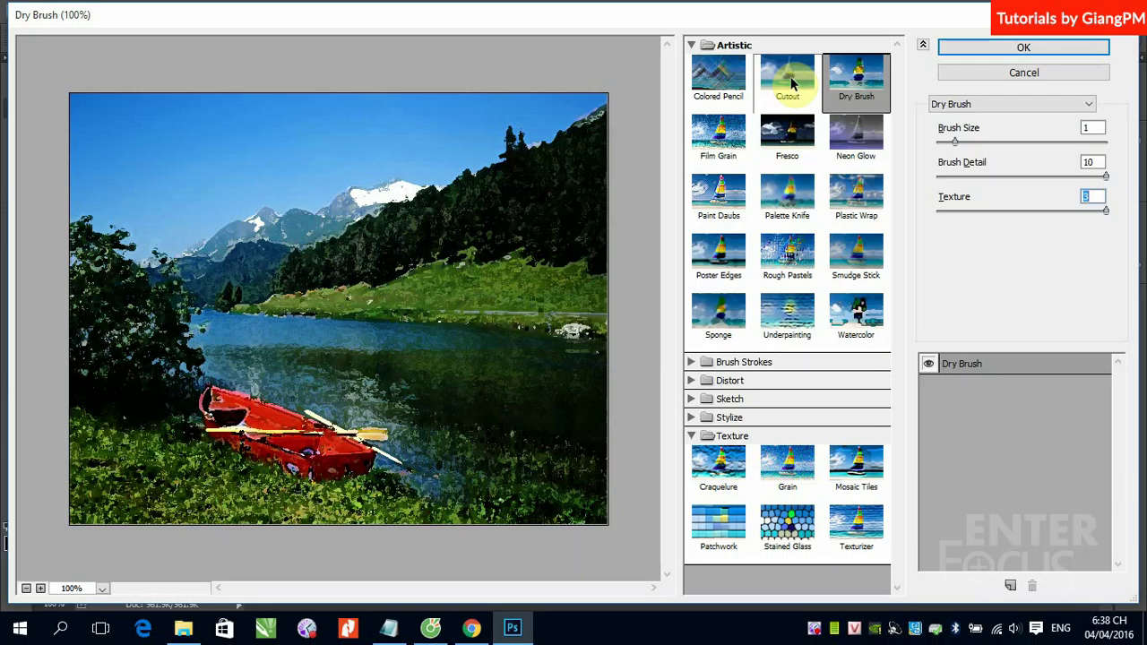
# Switch the effect to Film Grain and set Grain to 12, Highlight Area to 7 and Intensity to 10
pyautogui.click(717, 134)
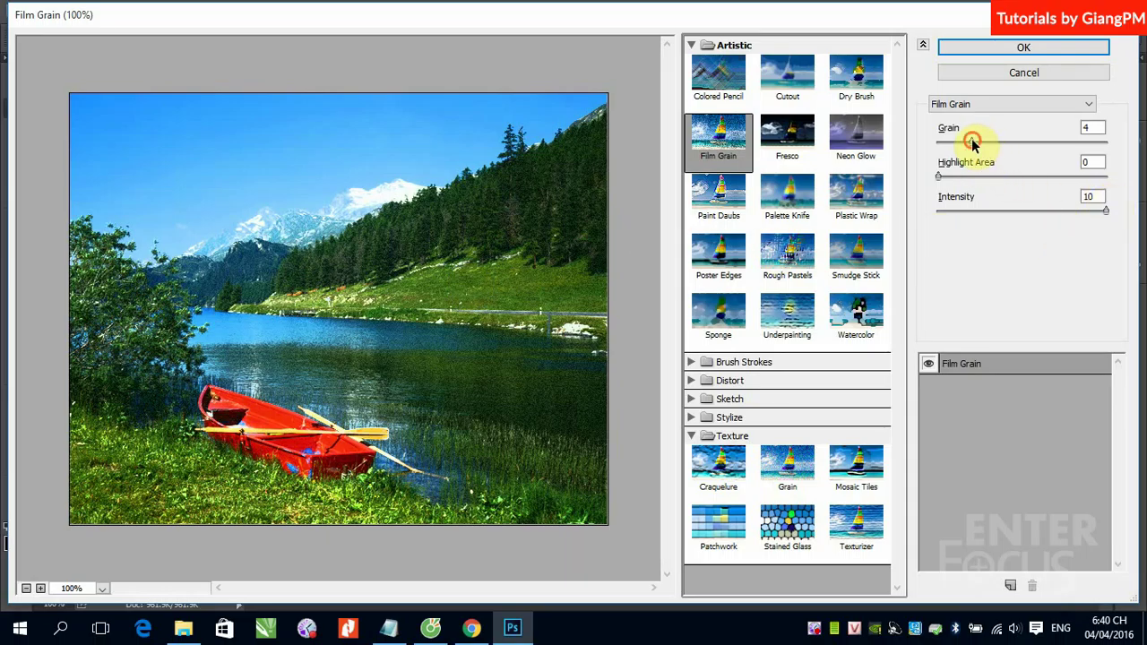
pyautogui.moveTo(973, 142); pyautogui.dragTo(1082, 142)
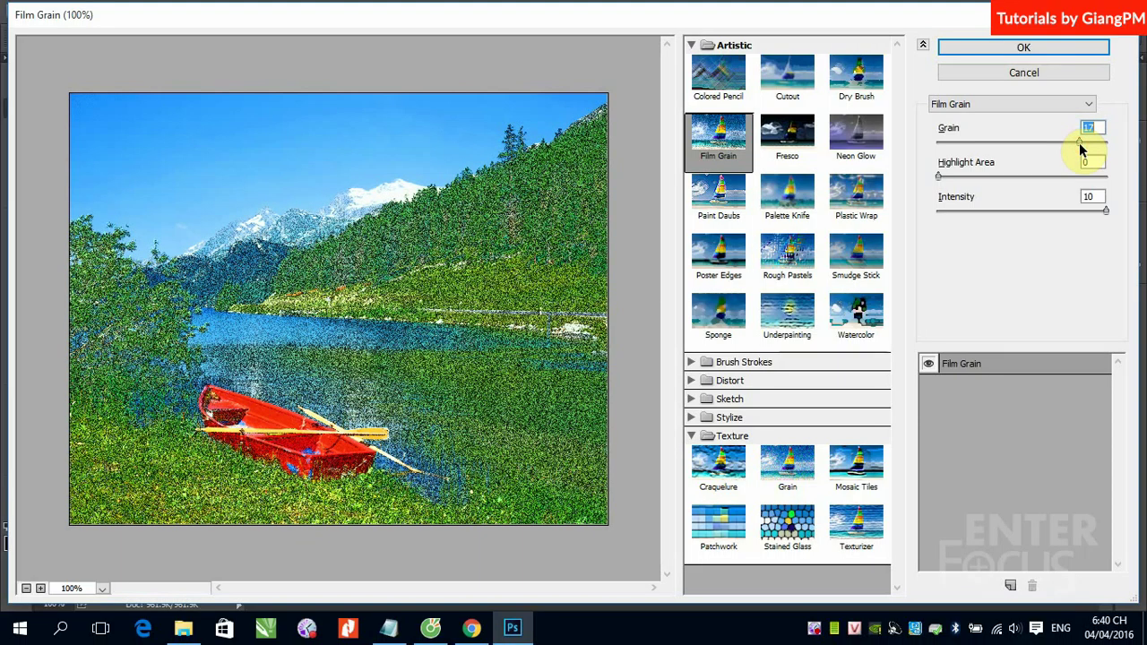
pyautogui.moveTo(1080, 144); pyautogui.dragTo(1035, 141)
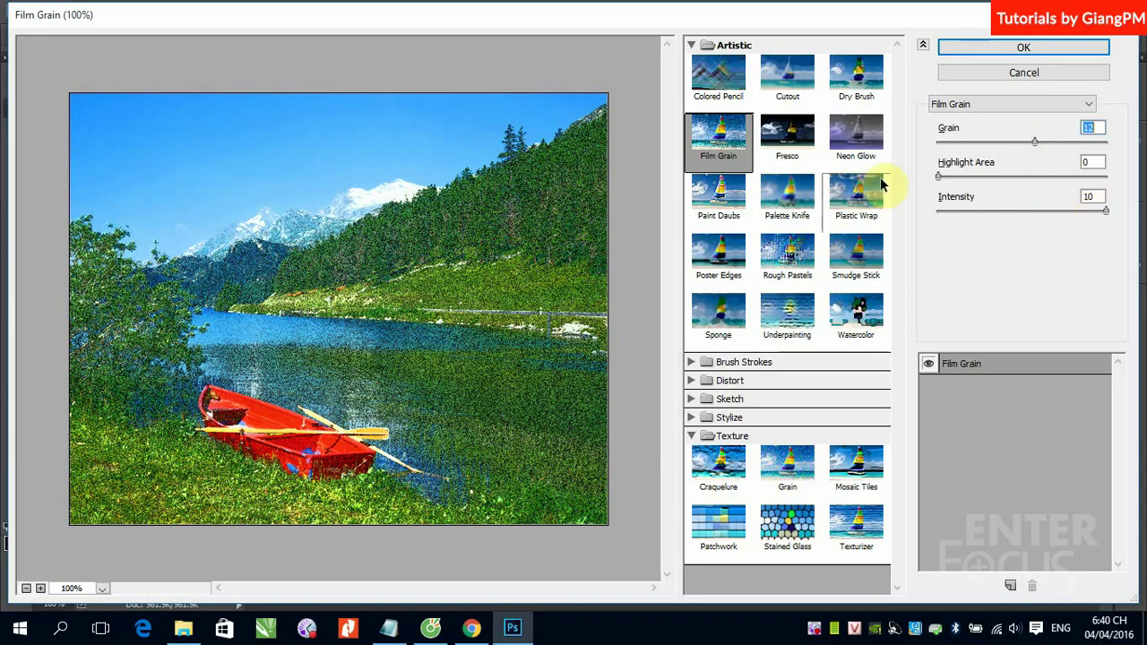
pyautogui.moveTo(939, 176); pyautogui.dragTo(992, 196)
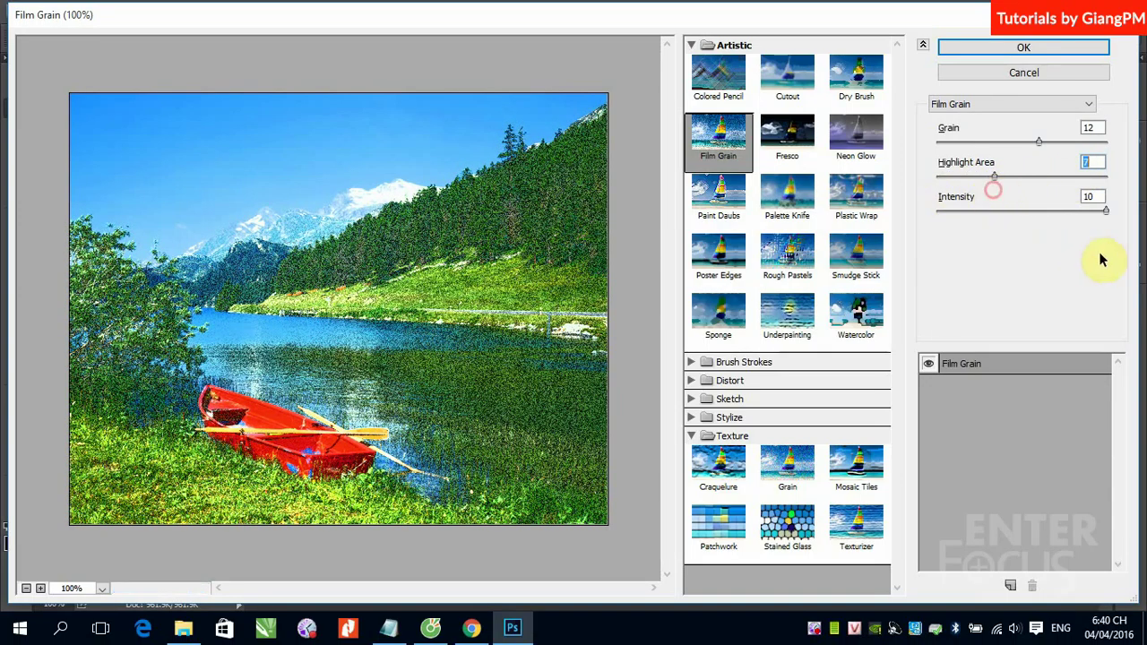
pyautogui.moveTo(1106, 211); pyautogui.dragTo(1123, 235)
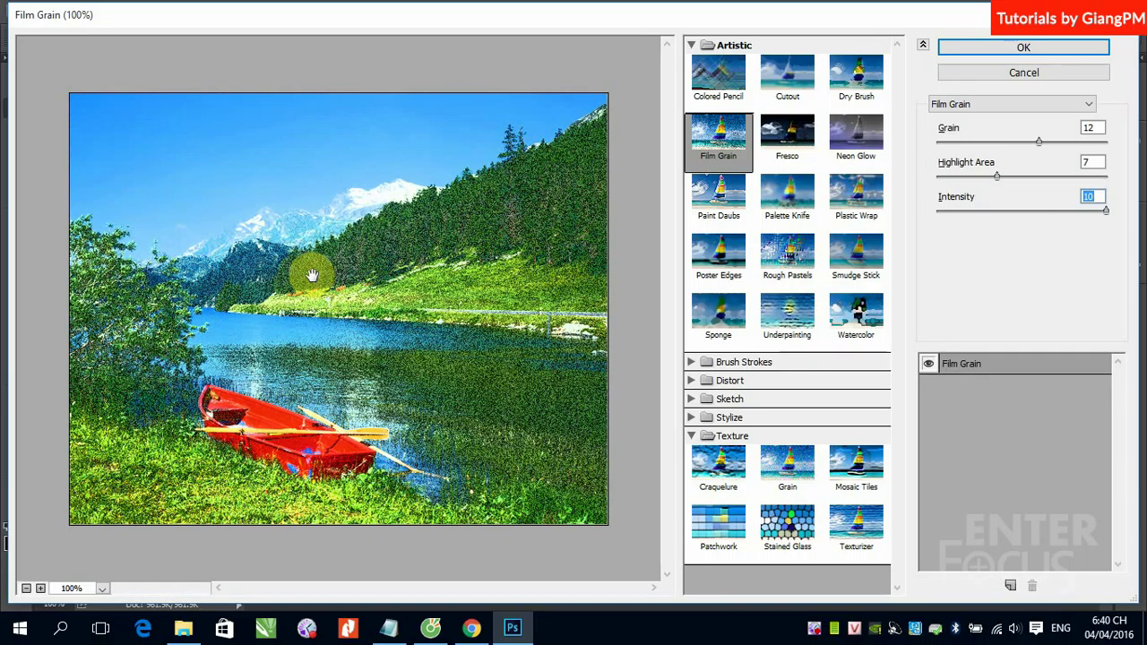
# Switch the effect to Fresco with Brush Size 0, Brush Detail 0 and Texture 2
pyautogui.click(788, 146)
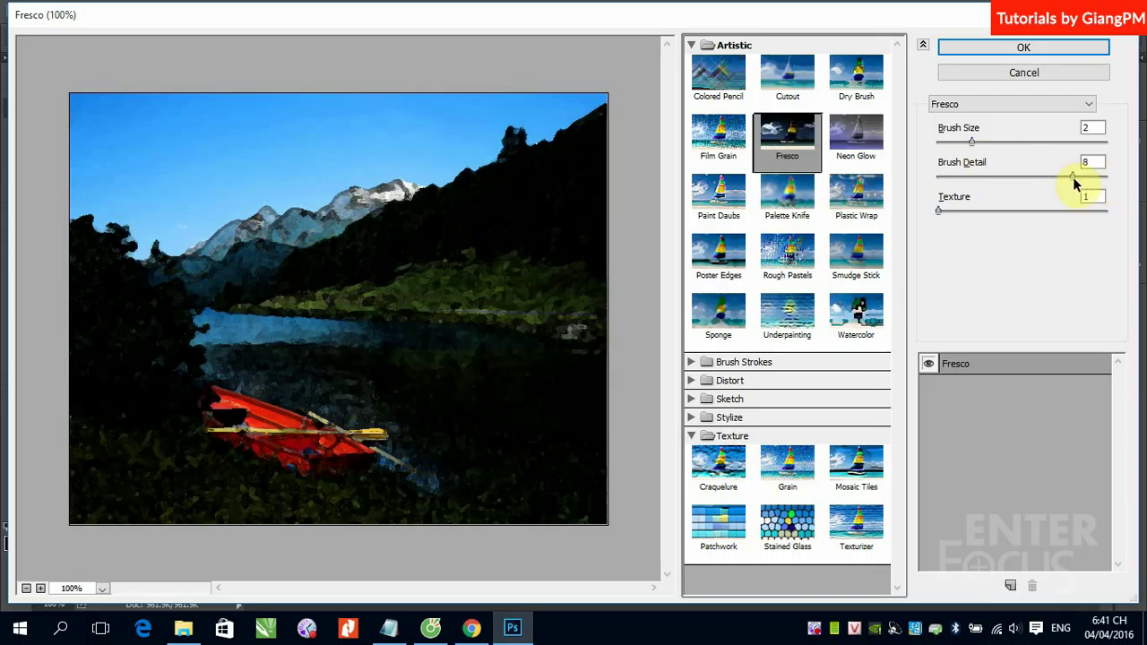
pyautogui.moveTo(1073, 176); pyautogui.dragTo(939, 178)
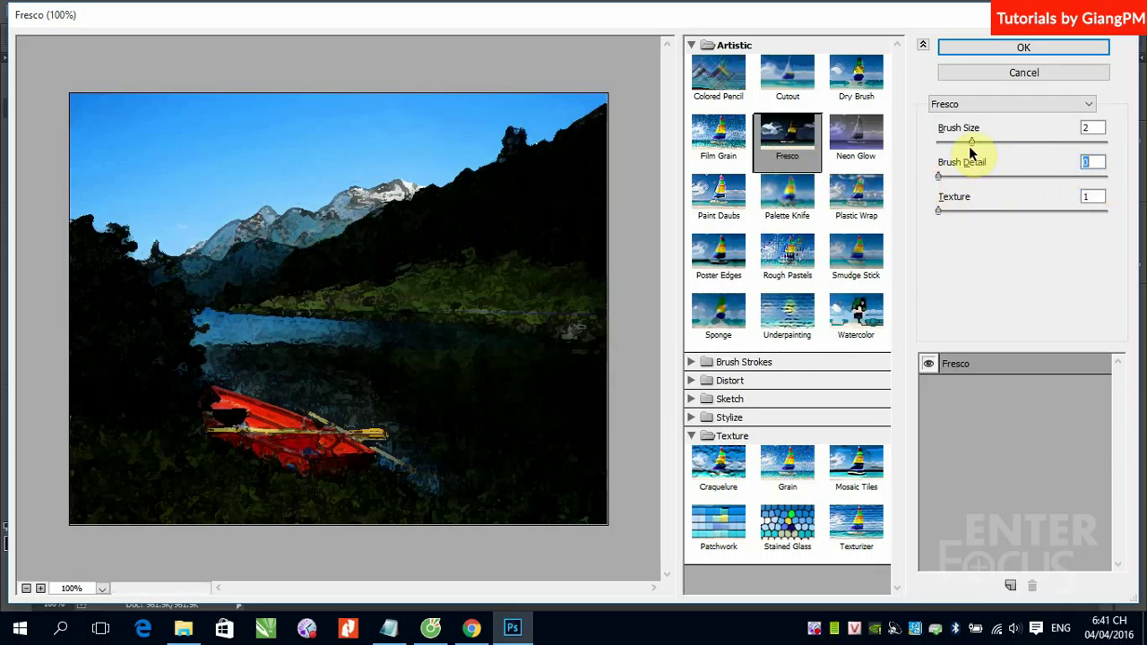
pyautogui.moveTo(971, 141); pyautogui.dragTo(940, 141)
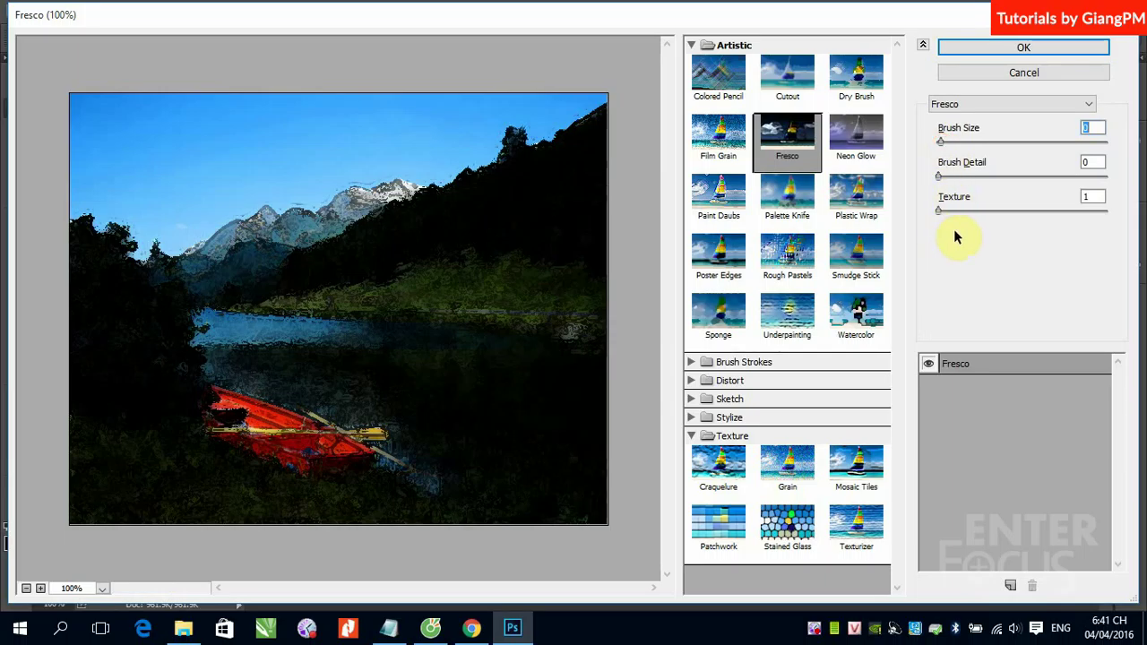
pyautogui.moveTo(938, 211); pyautogui.dragTo(1025, 211)
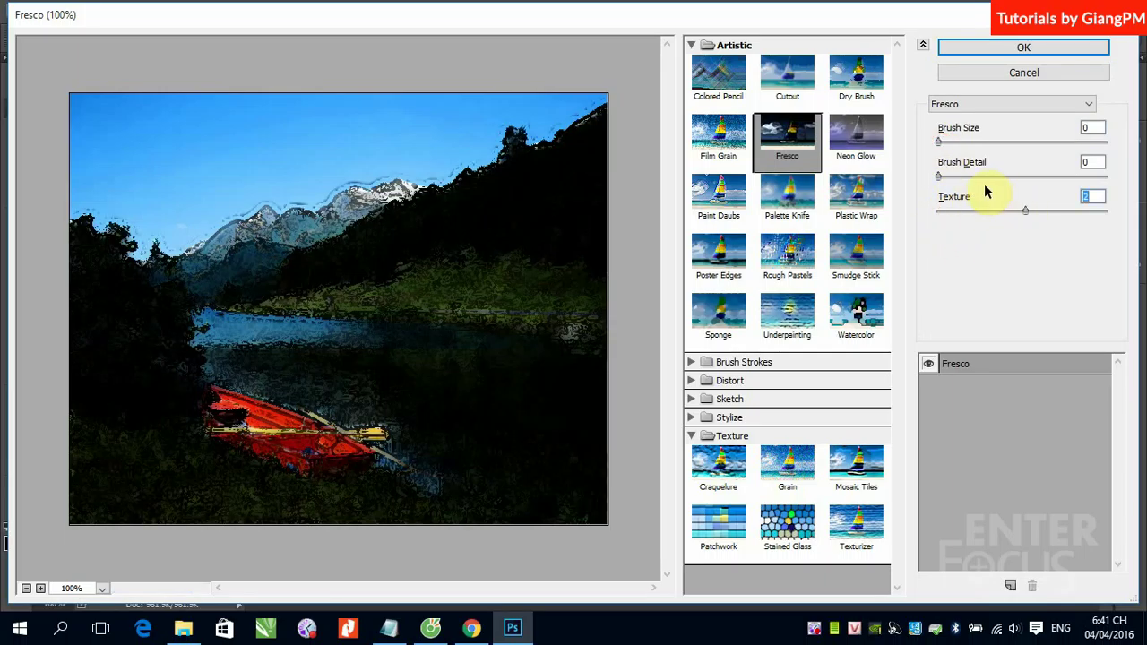
# Try Fresco with Brush Detail 8, 0 and 10, raising Texture to 3 and Brush Size to 5
pyautogui.moveTo(939, 176); pyautogui.dragTo(1065, 177)
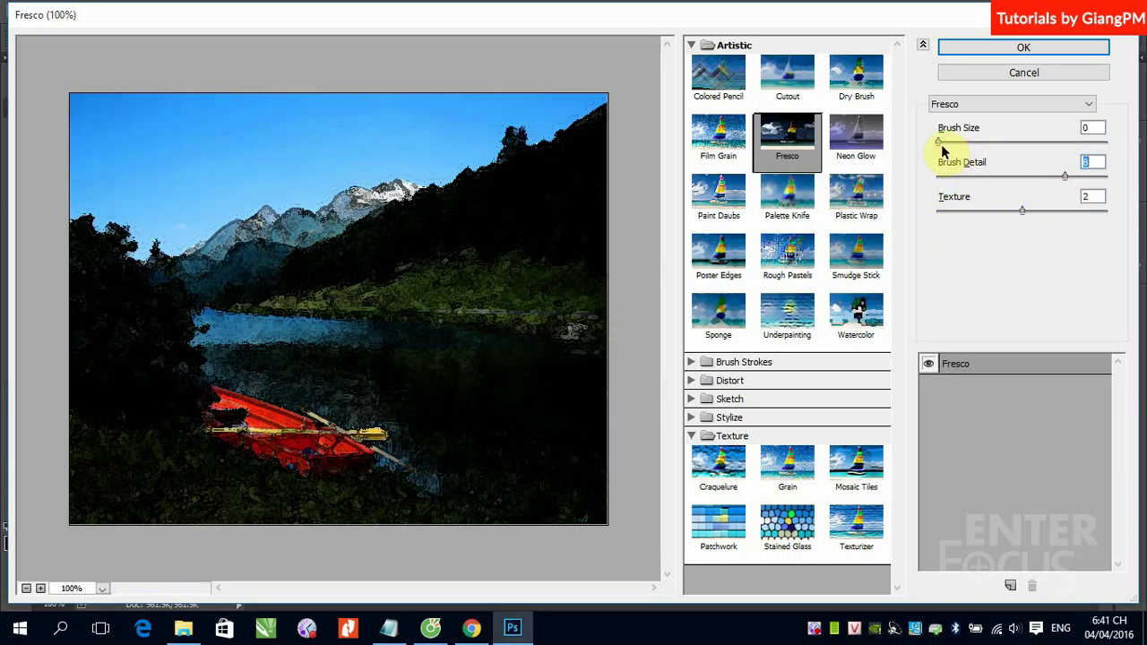
pyautogui.moveTo(941, 143)
pyautogui.mouseDown()
pyautogui.moveTo(1075, 146)
pyautogui.moveTo(909, 154)
pyautogui.mouseUp()
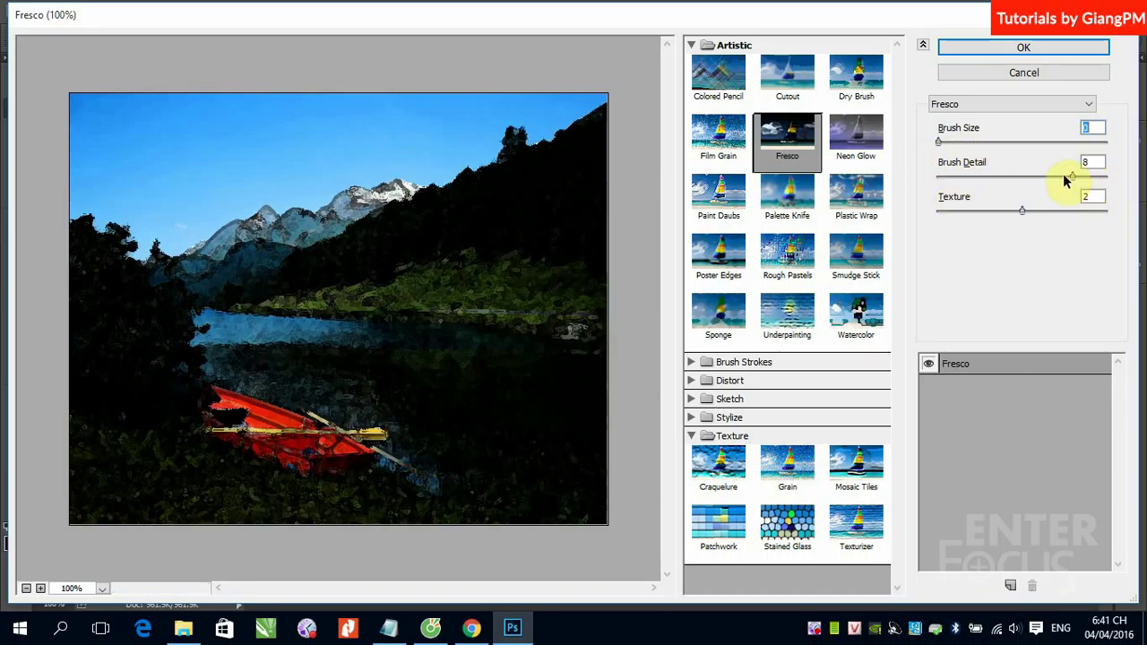
pyautogui.moveTo(1067, 177); pyautogui.dragTo(931, 191)
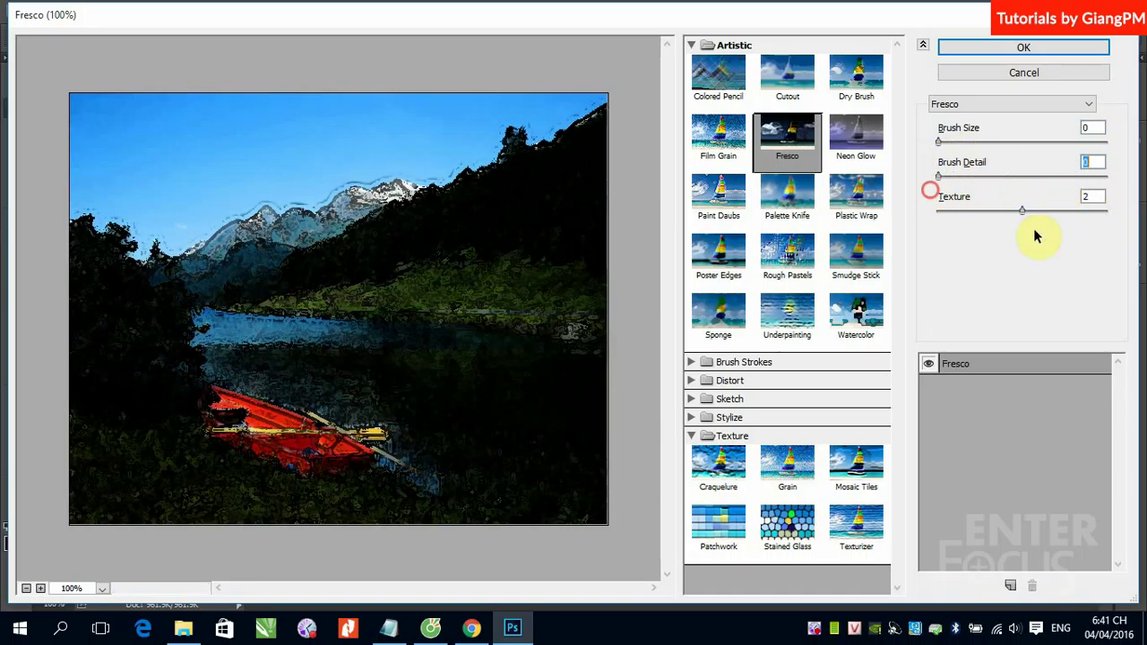
pyautogui.moveTo(1022, 210); pyautogui.dragTo(1139, 212)
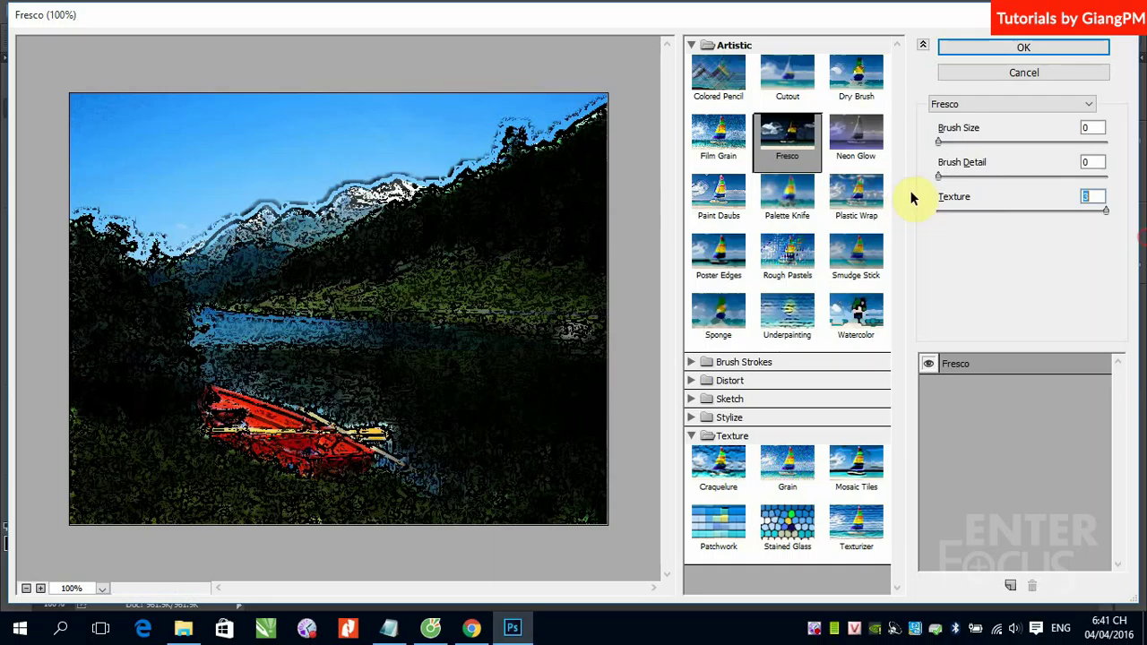
pyautogui.moveTo(938, 176); pyautogui.dragTo(1107, 183)
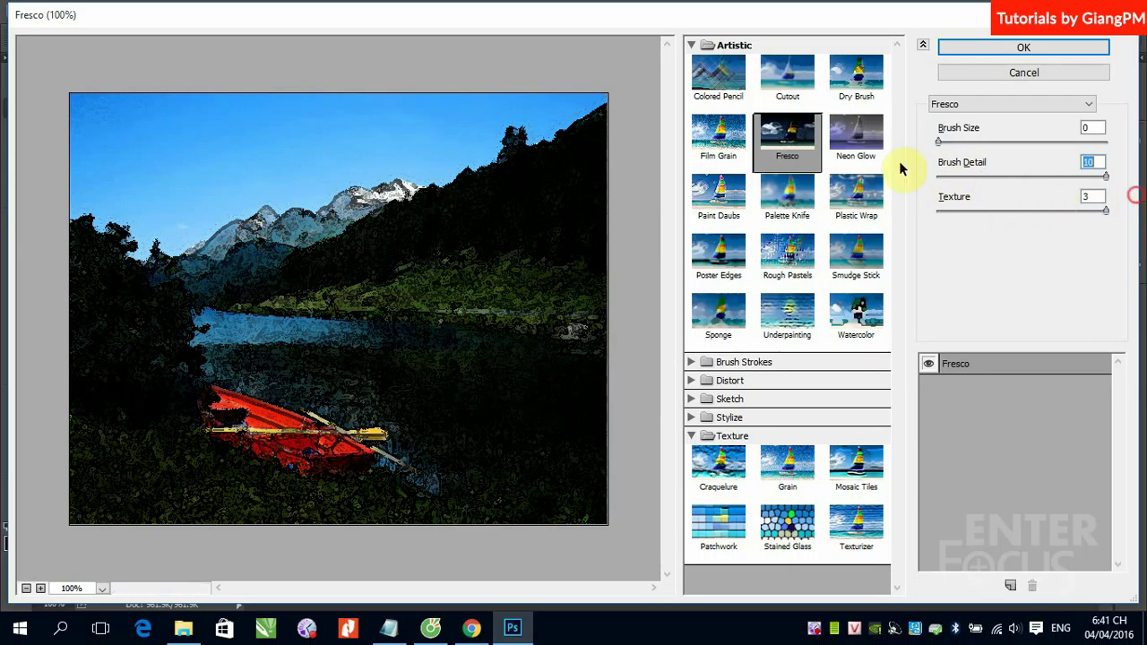
pyautogui.moveTo(938, 142)
pyautogui.mouseDown()
pyautogui.moveTo(1116, 152)
pyautogui.moveTo(1022, 144)
pyautogui.mouseUp()
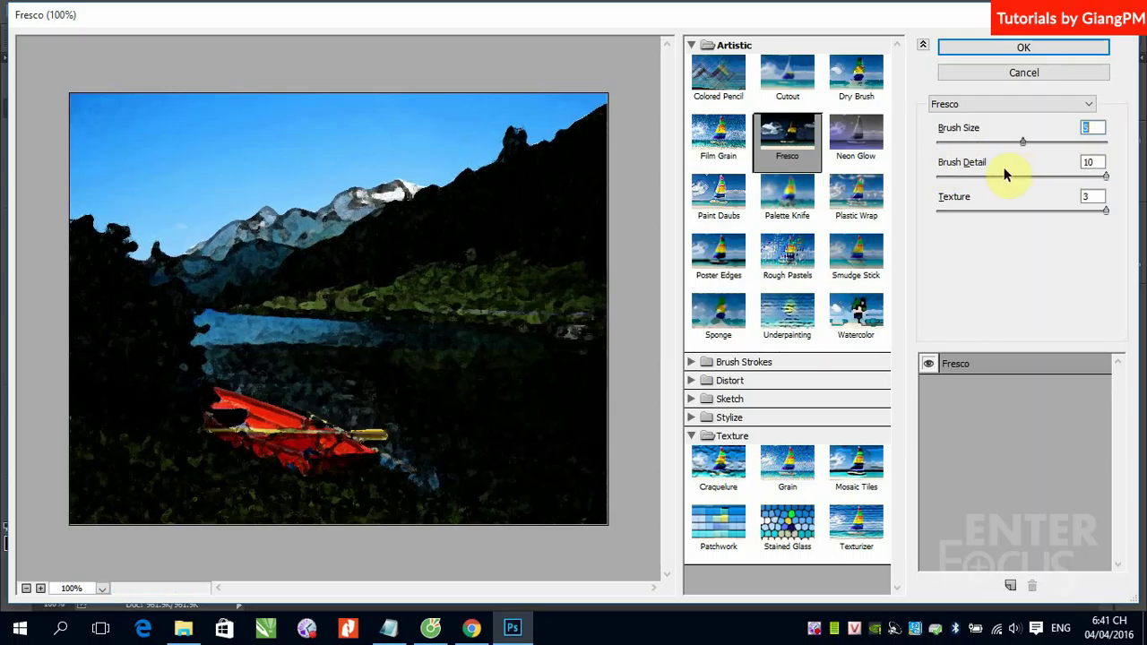
# Set Fresco's Brush Size to 0, Brush Detail to 2 and Texture to 1
pyautogui.press('Down')
pyautogui.press('Down')
pyautogui.press('Down')
pyautogui.press('Down')
pyautogui.press('Down')
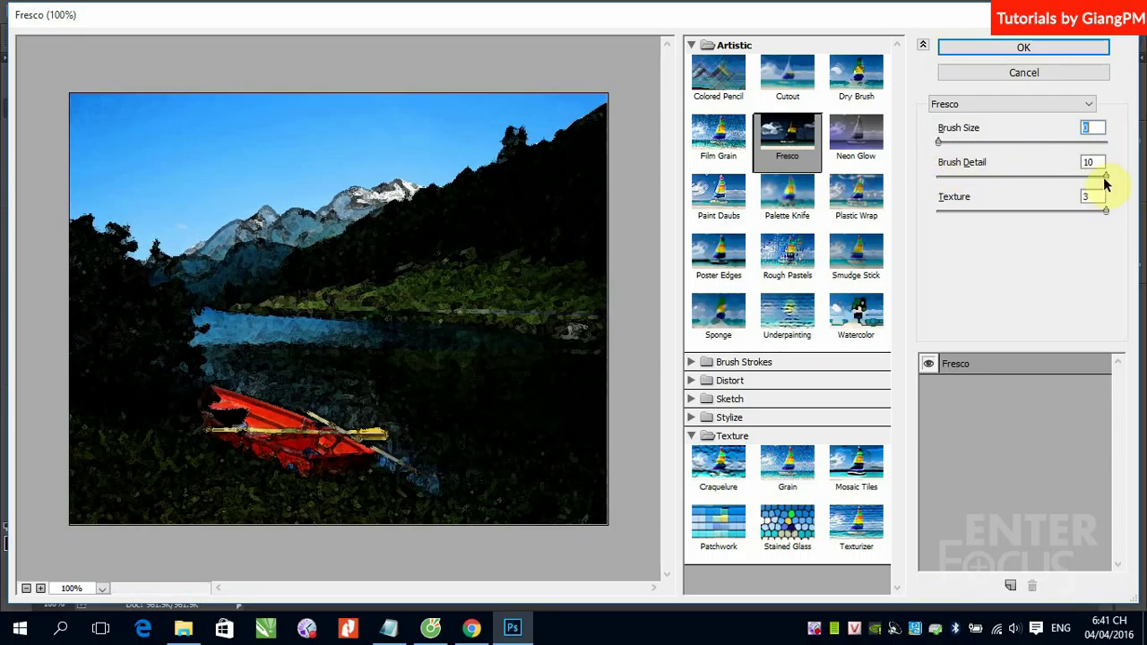
pyautogui.moveTo(1106, 184)
pyautogui.mouseDown()
pyautogui.moveTo(952, 192)
pyautogui.moveTo(1109, 200)
pyautogui.moveTo(972, 197)
pyautogui.mouseUp()
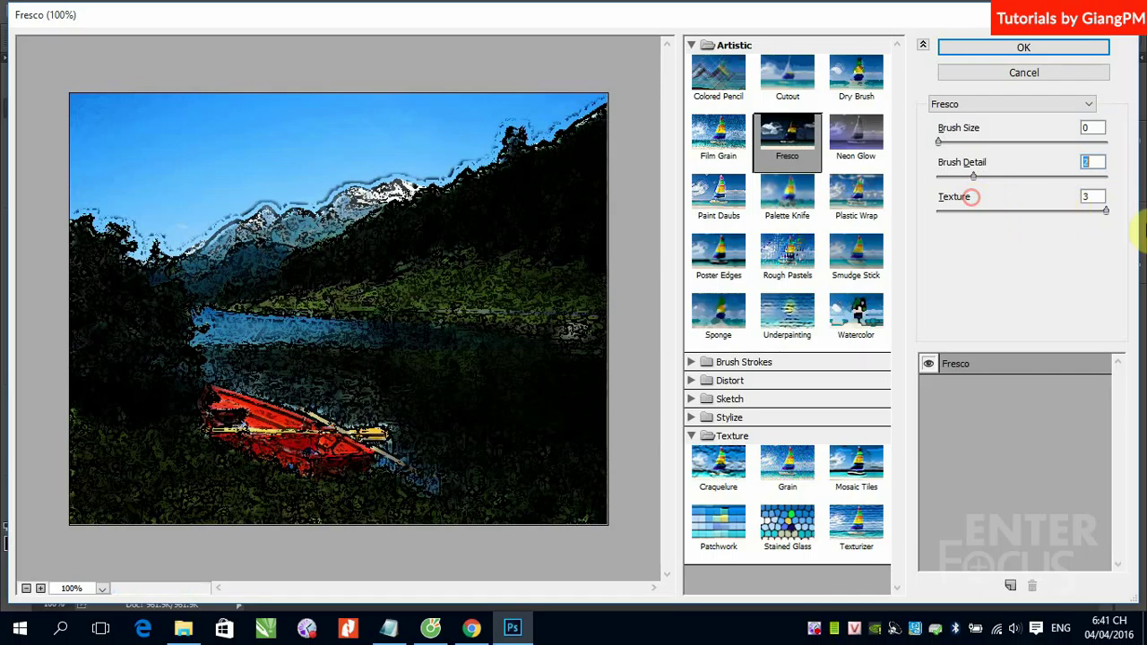
pyautogui.moveTo(1106, 210)
pyautogui.mouseDown()
pyautogui.moveTo(916, 215)
pyautogui.moveTo(950, 213)
pyautogui.mouseUp()
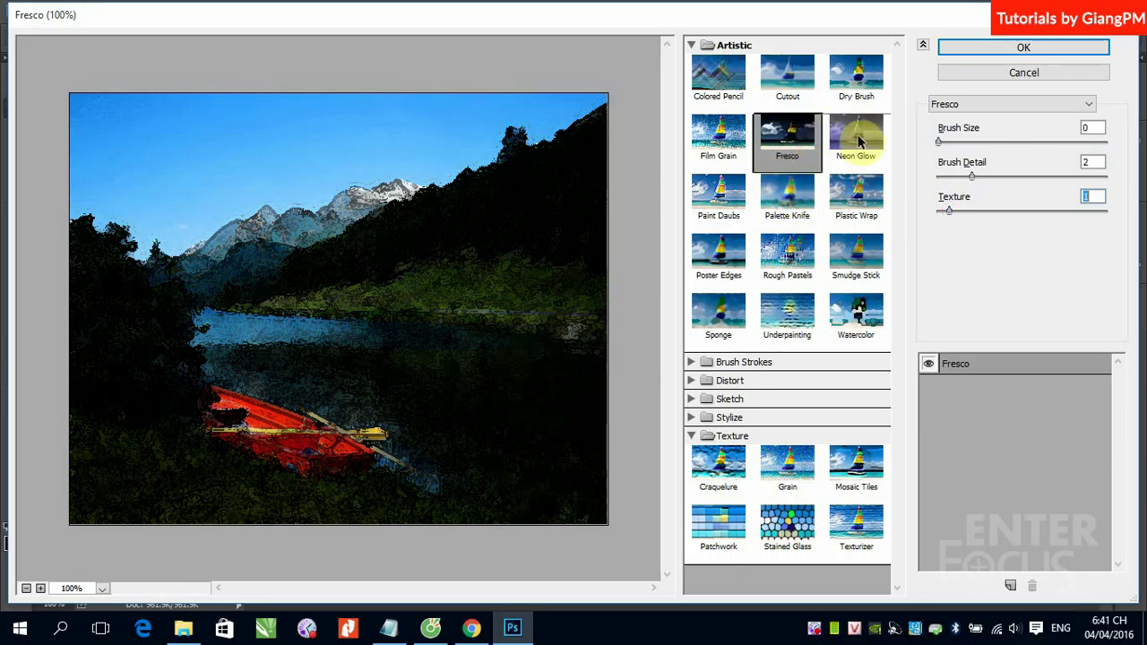
# Switch the effect to Neon Glow with a bright green glow color, Glow Size -2 and Glow Brightness 24
pyautogui.click(857, 141)
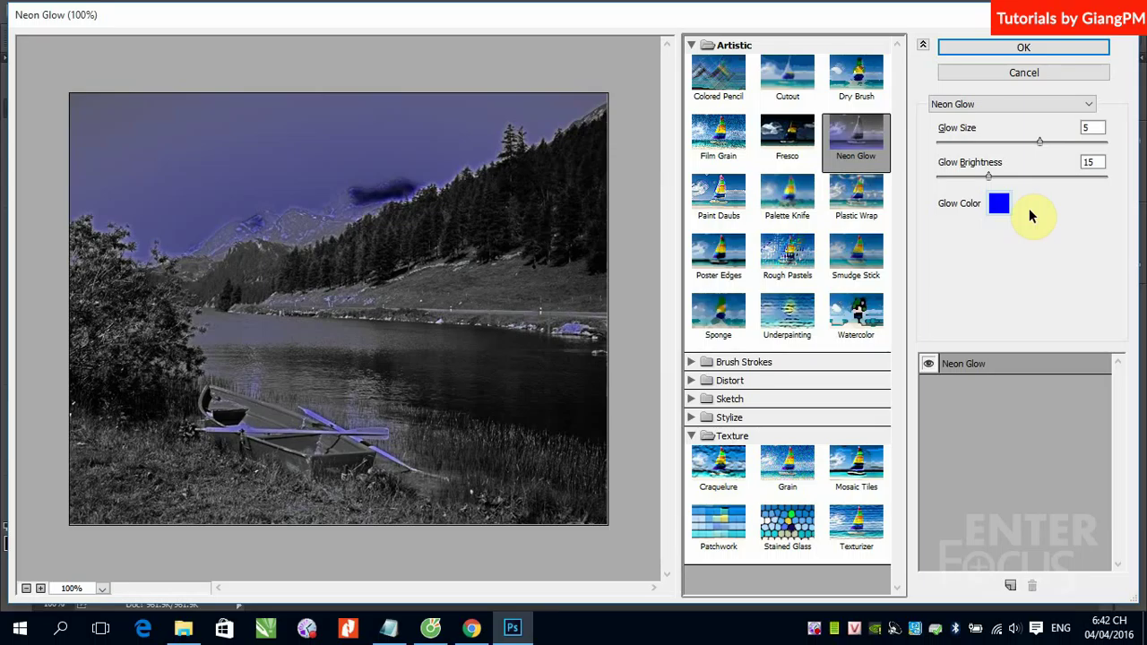
pyautogui.click(1002, 203)
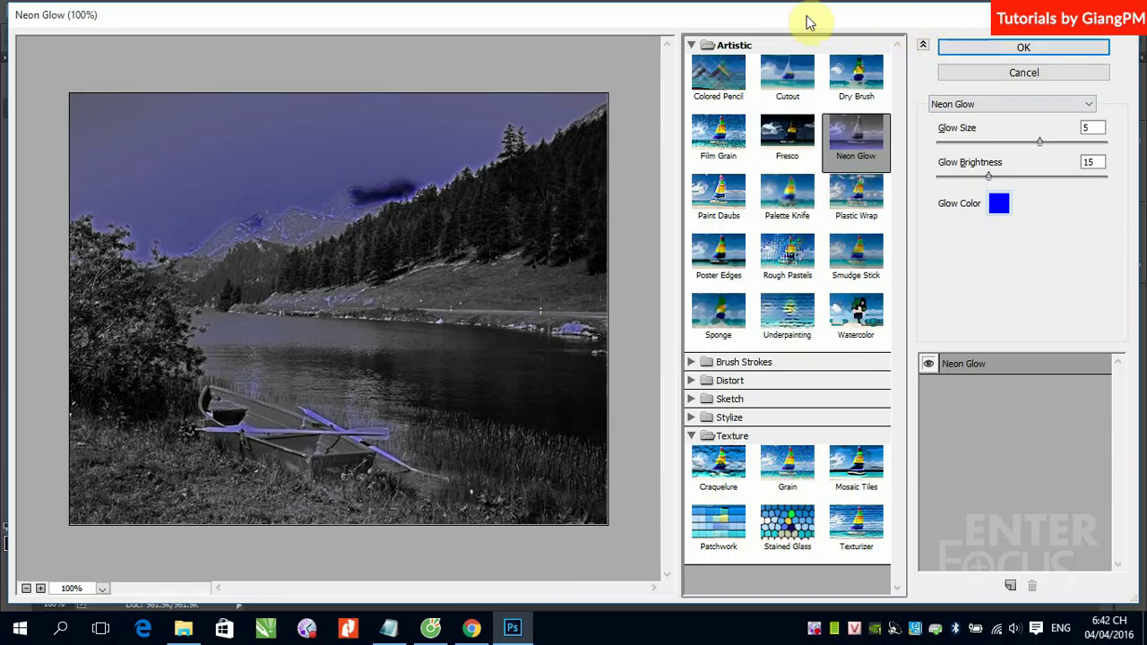
pyautogui.click(1000, 204)
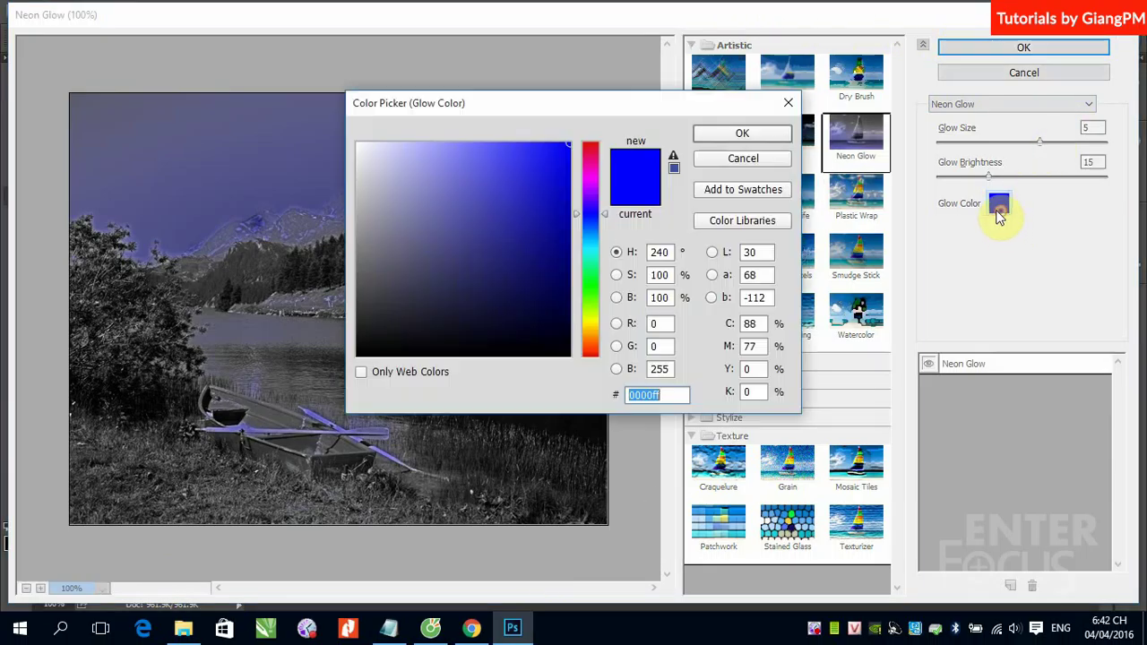
pyautogui.click(591, 301)
pyautogui.click(751, 133)
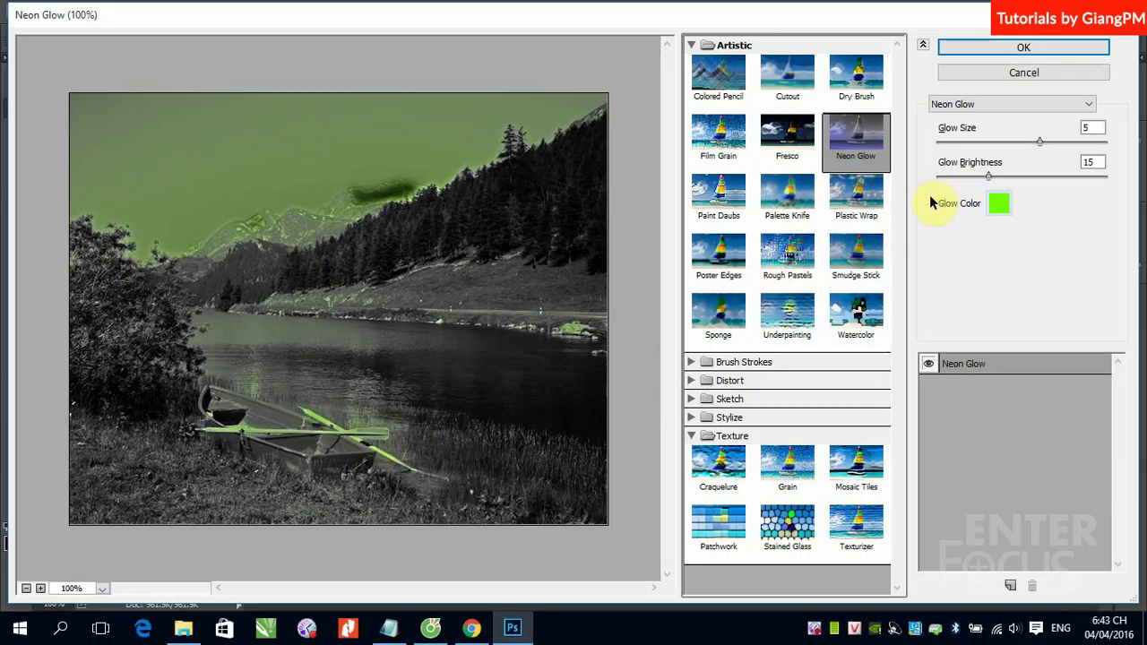
pyautogui.moveTo(1041, 144); pyautogui.dragTo(947, 137)
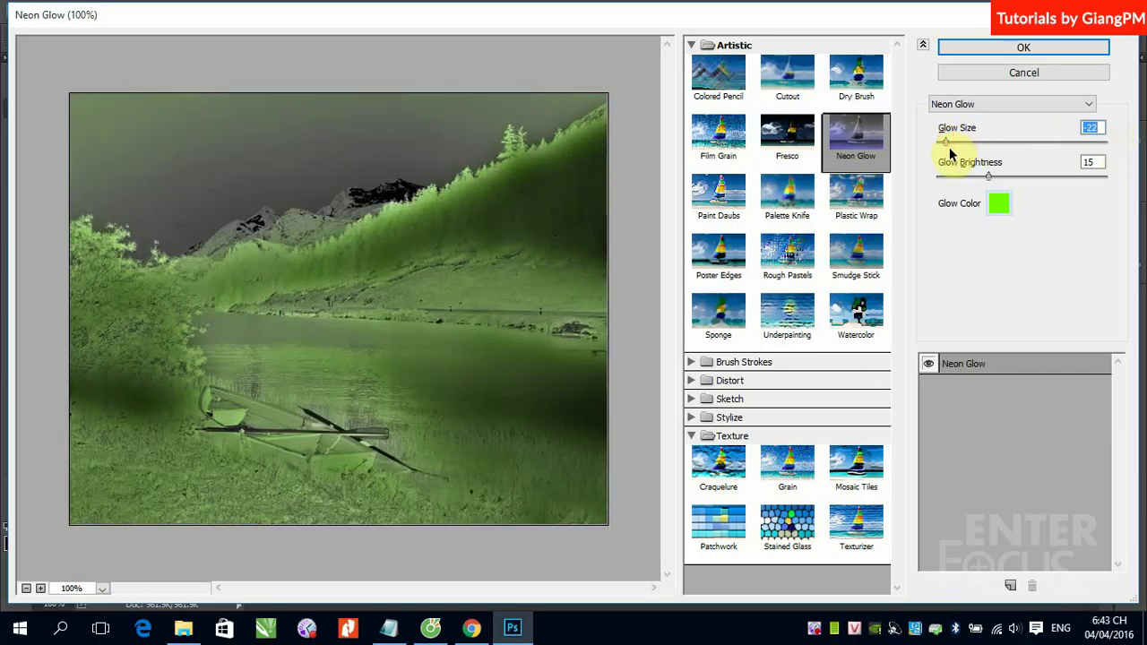
pyautogui.moveTo(944, 146); pyautogui.dragTo(1018, 175)
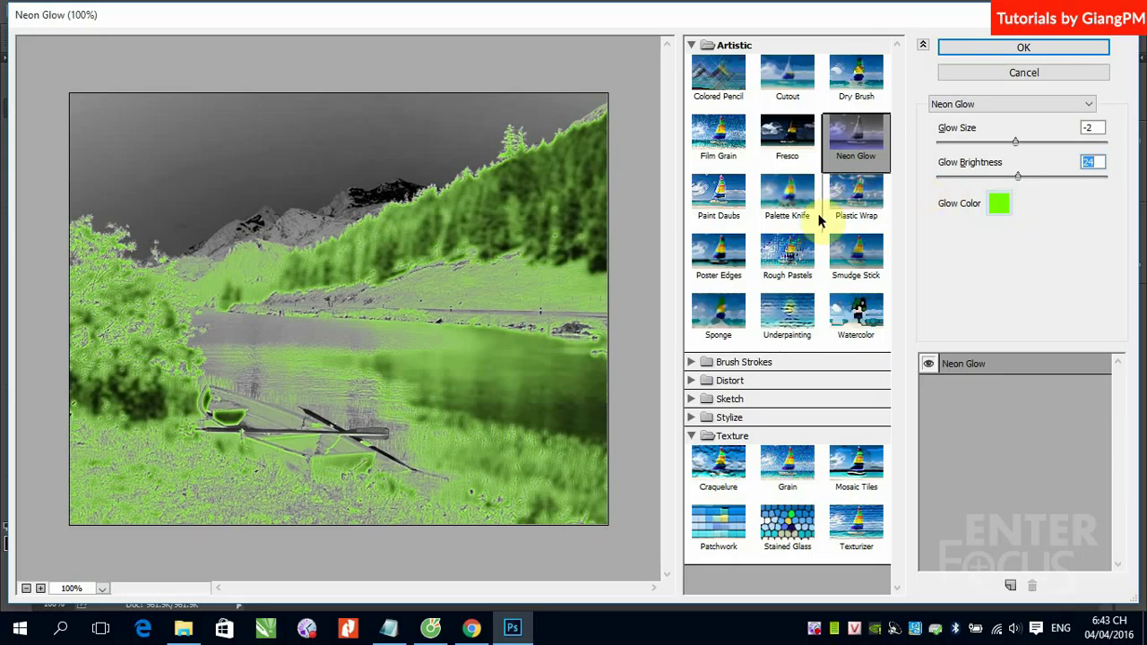
# Switch the effect to Paint Daubs, try Brush Size 1 and 17, and set Brush Size to 16 and Sharpness to 0
pyautogui.click(737, 199)
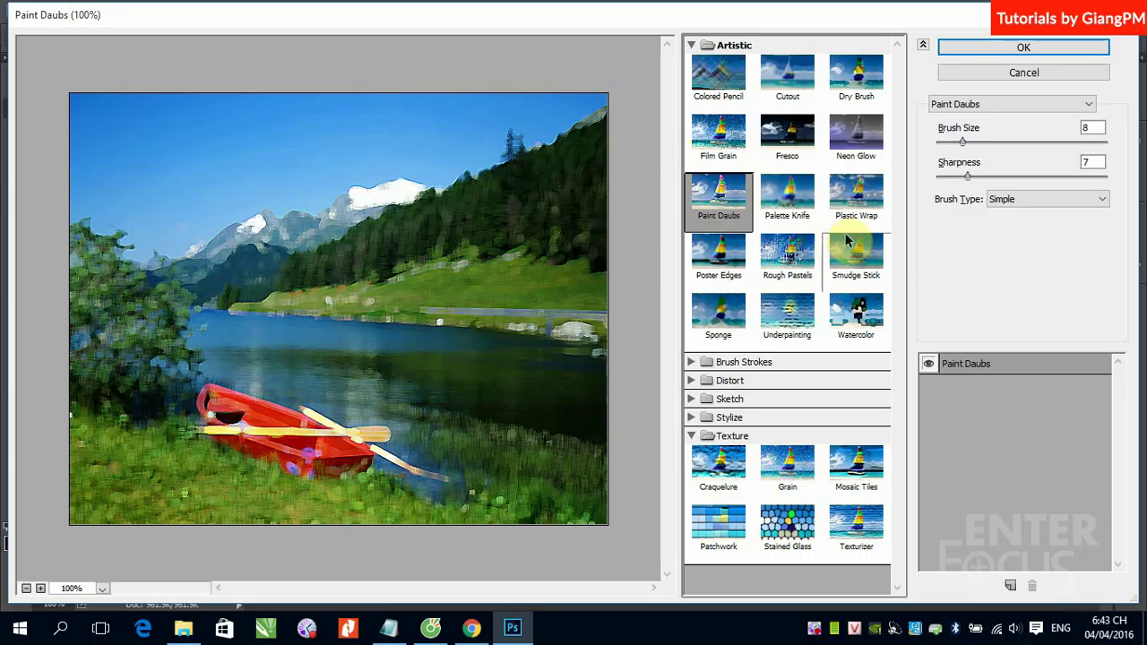
pyautogui.moveTo(989, 182); pyautogui.dragTo(940, 181)
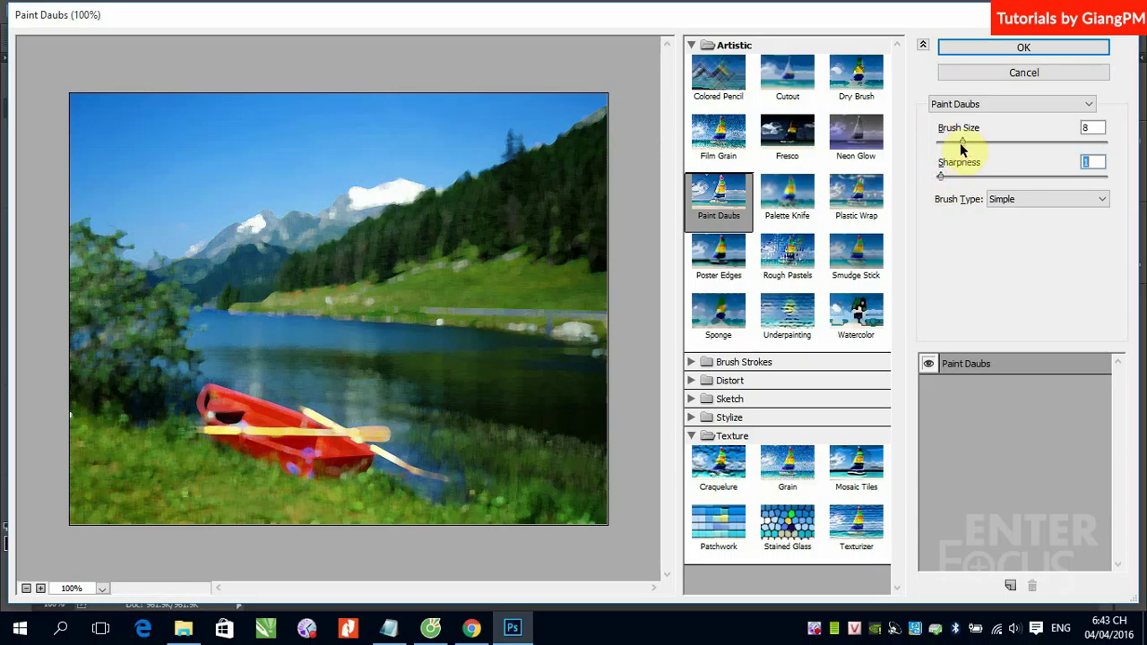
pyautogui.moveTo(960, 142)
pyautogui.mouseDown()
pyautogui.moveTo(1025, 143)
pyautogui.moveTo(928, 153)
pyautogui.mouseUp()
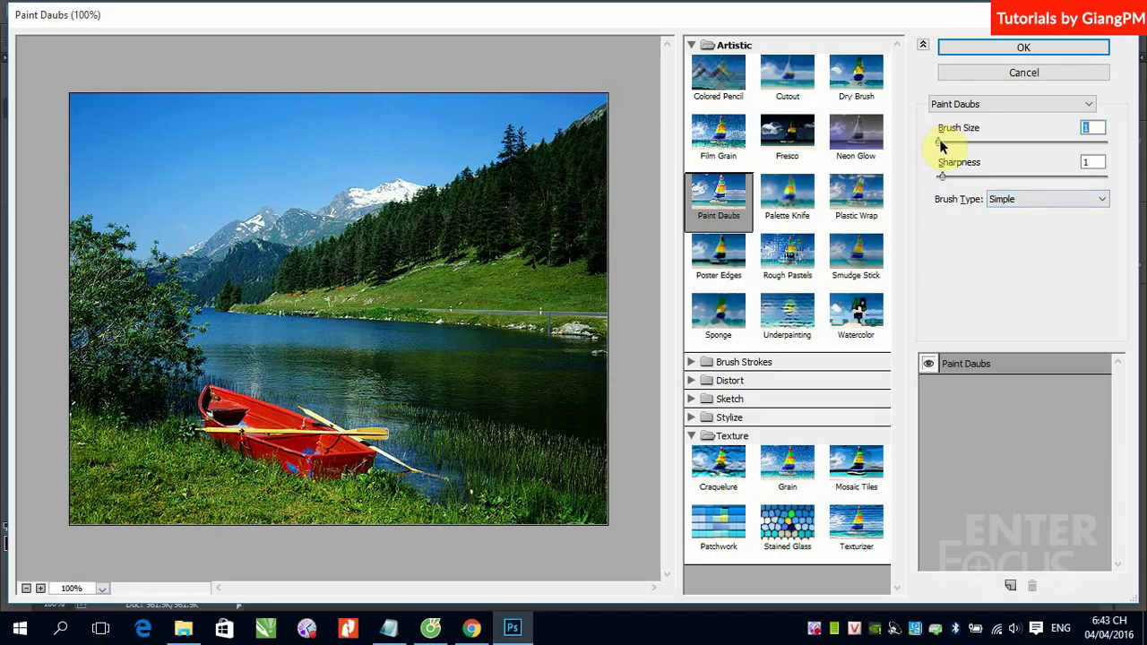
pyautogui.moveTo(941, 143); pyautogui.dragTo(993, 145)
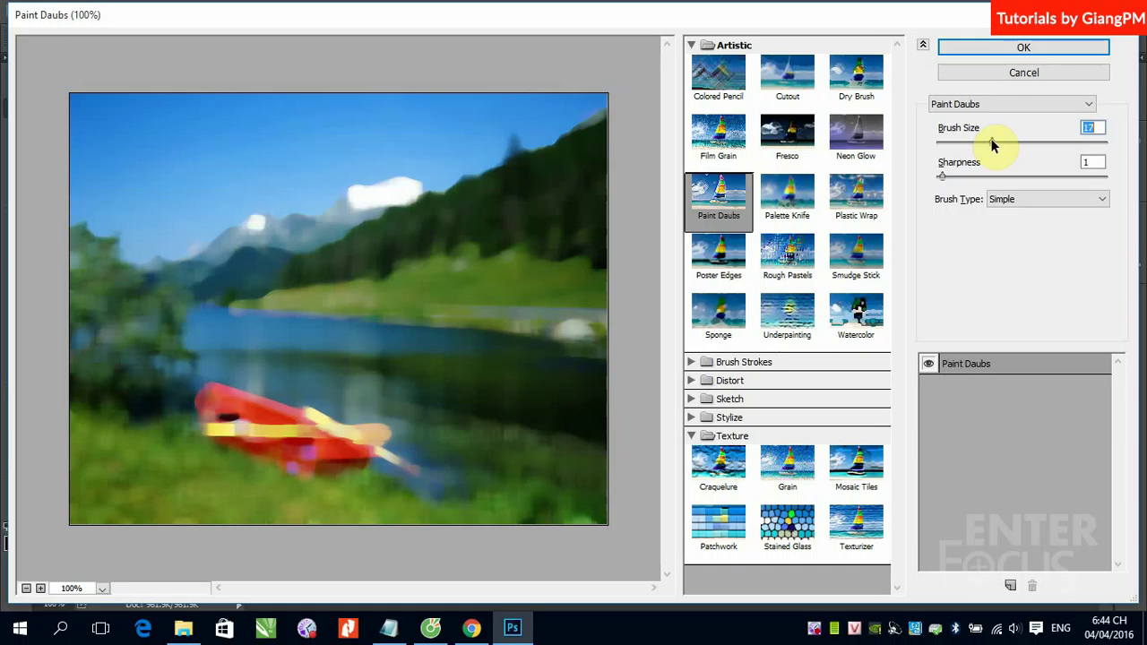
pyautogui.moveTo(993, 145)
pyautogui.mouseDown()
pyautogui.moveTo(1005, 148)
pyautogui.moveTo(977, 146)
pyautogui.moveTo(936, 176)
pyautogui.mouseUp()
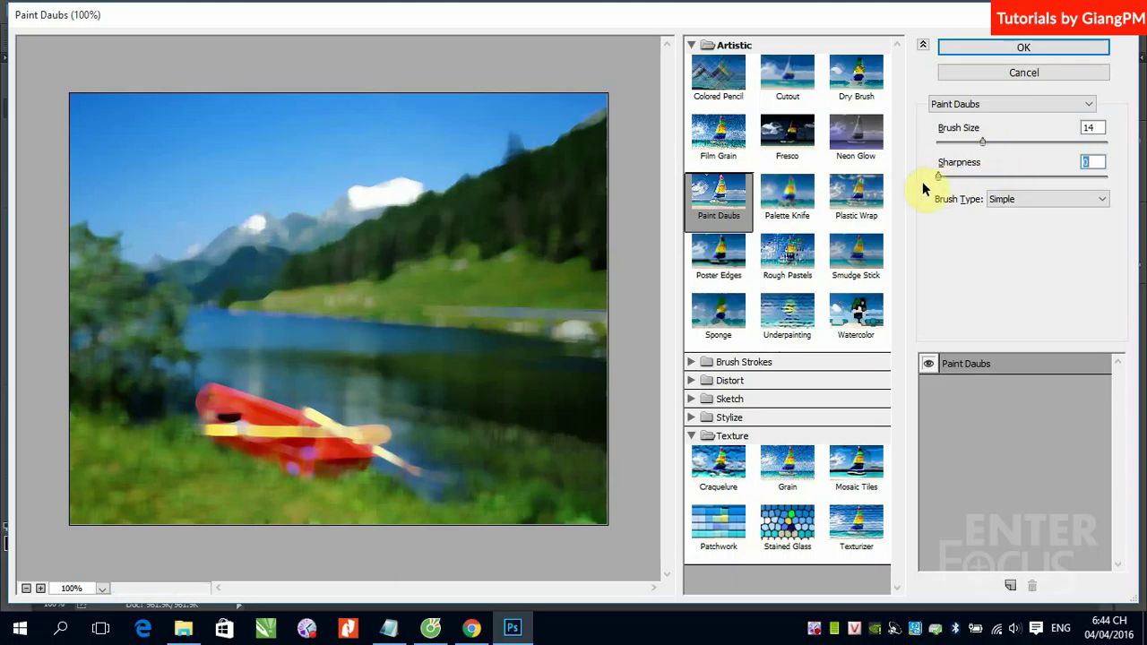
pyautogui.click(984, 145)
pyautogui.moveTo(984, 145)
pyautogui.mouseDown()
pyautogui.moveTo(1017, 146)
pyautogui.moveTo(909, 149)
pyautogui.moveTo(999, 149)
pyautogui.moveTo(992, 156)
pyautogui.mouseUp()
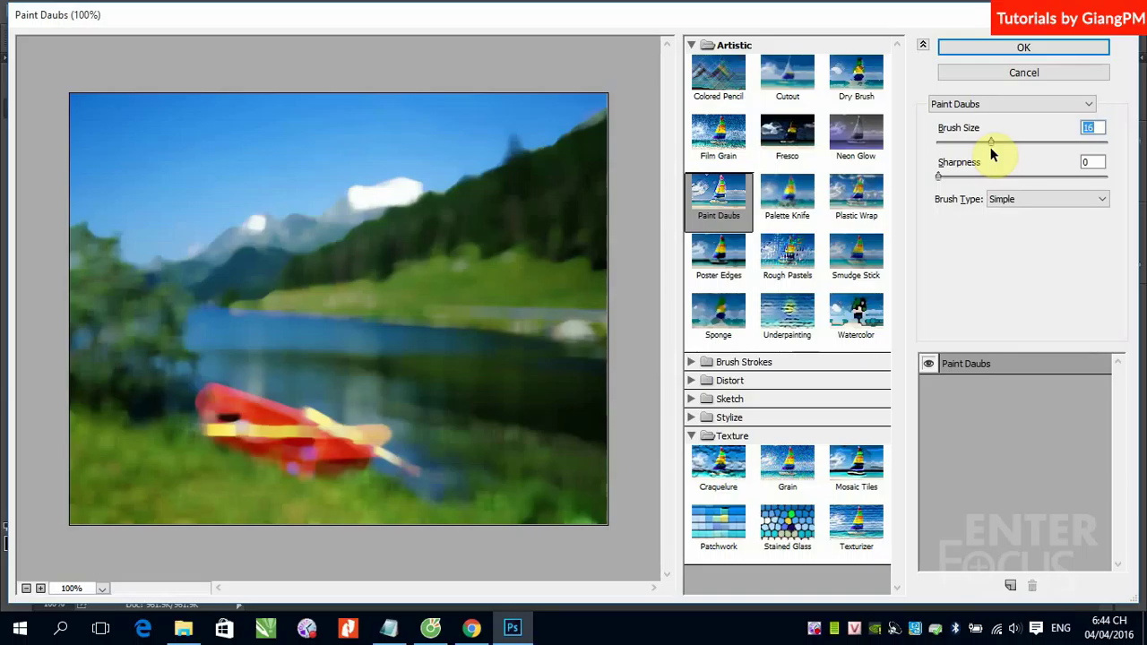
# Keep Paint Daubs' Sharpness at 0 and set its Brush Size to 8
pyautogui.click(938, 176)
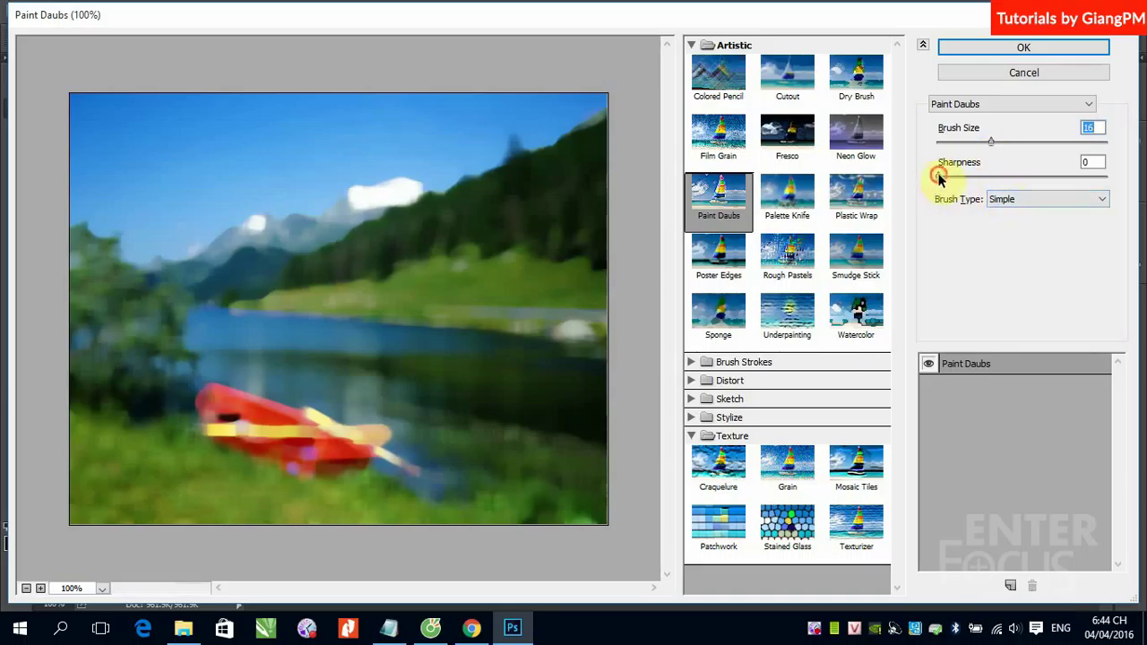
pyautogui.moveTo(938, 177)
pyautogui.mouseDown()
pyautogui.moveTo(1124, 197)
pyautogui.moveTo(938, 183)
pyautogui.mouseUp()
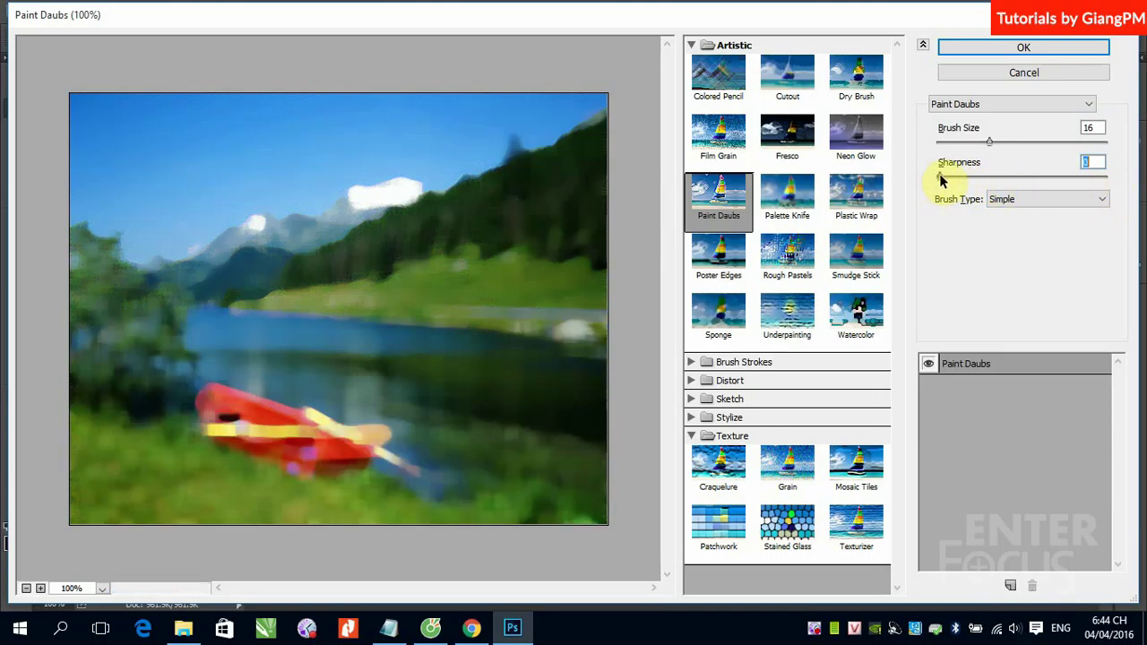
pyautogui.click(938, 175)
pyautogui.moveTo(989, 149)
pyautogui.mouseDown()
pyautogui.moveTo(944, 147)
pyautogui.moveTo(960, 148)
pyautogui.mouseUp()
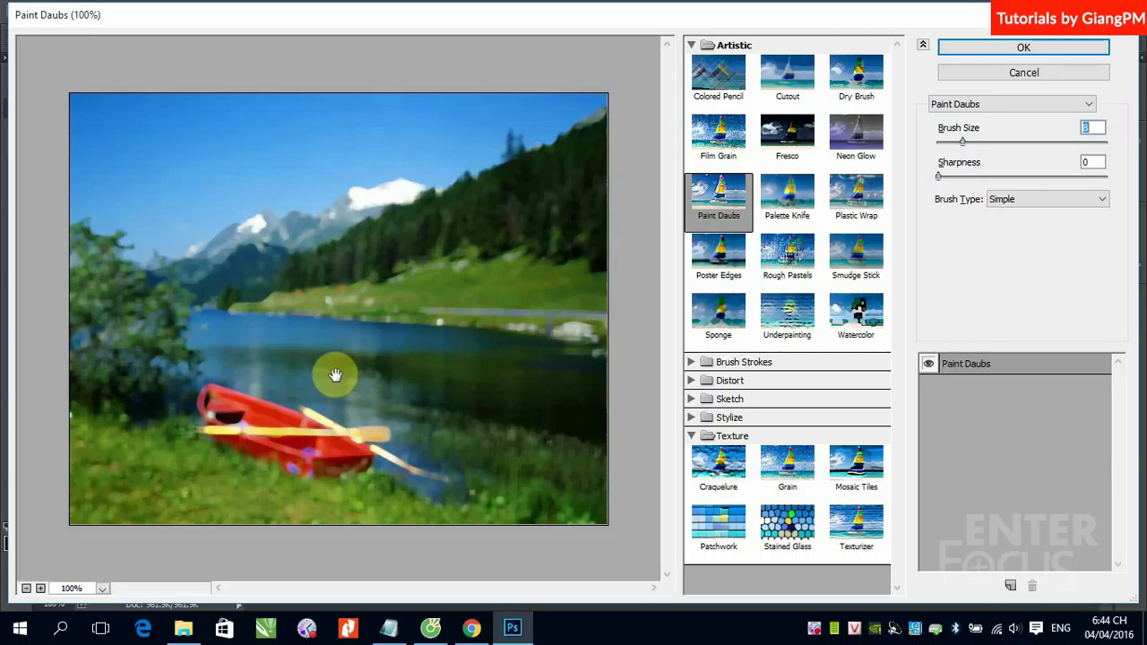
# Try the Light Rough, Dark Rough, Wide Sharp and Wide Blurry brush types for Paint Daubs, and set Brush Type to Sparkle
pyautogui.click(1102, 199)
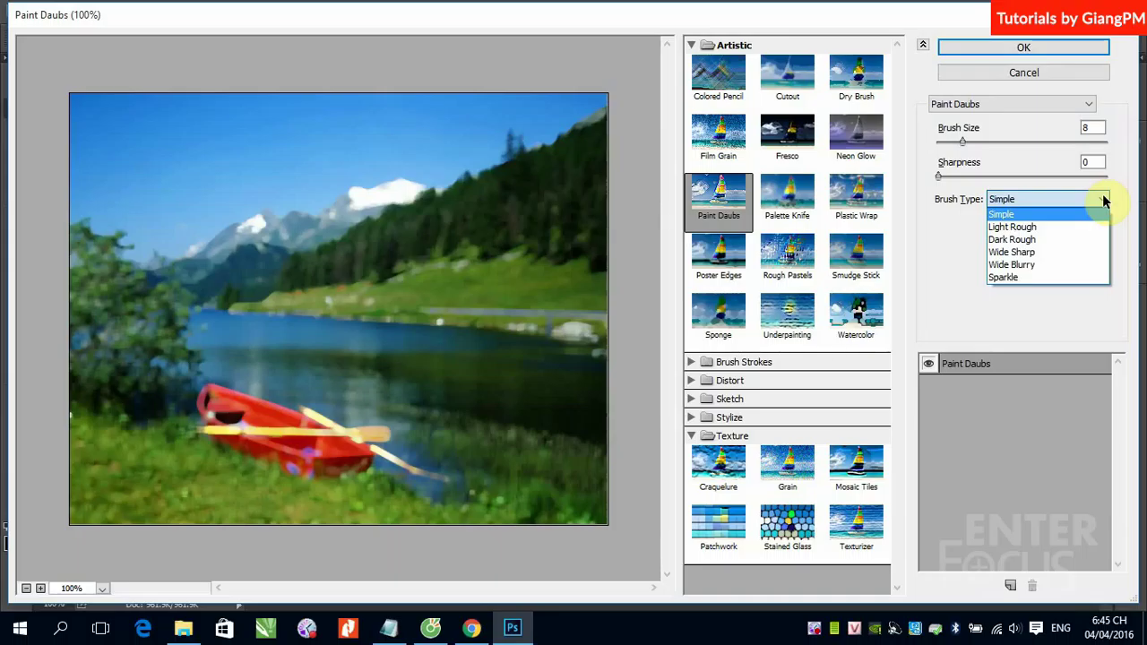
pyautogui.click(1048, 226)
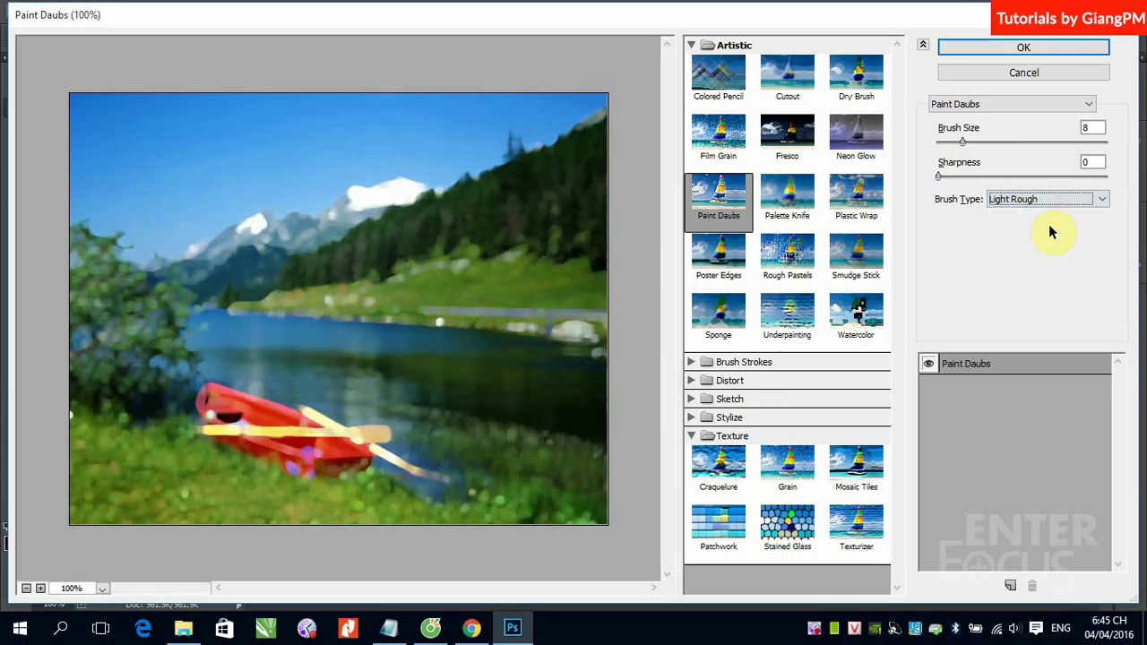
pyautogui.click(1054, 199)
pyautogui.click(1039, 240)
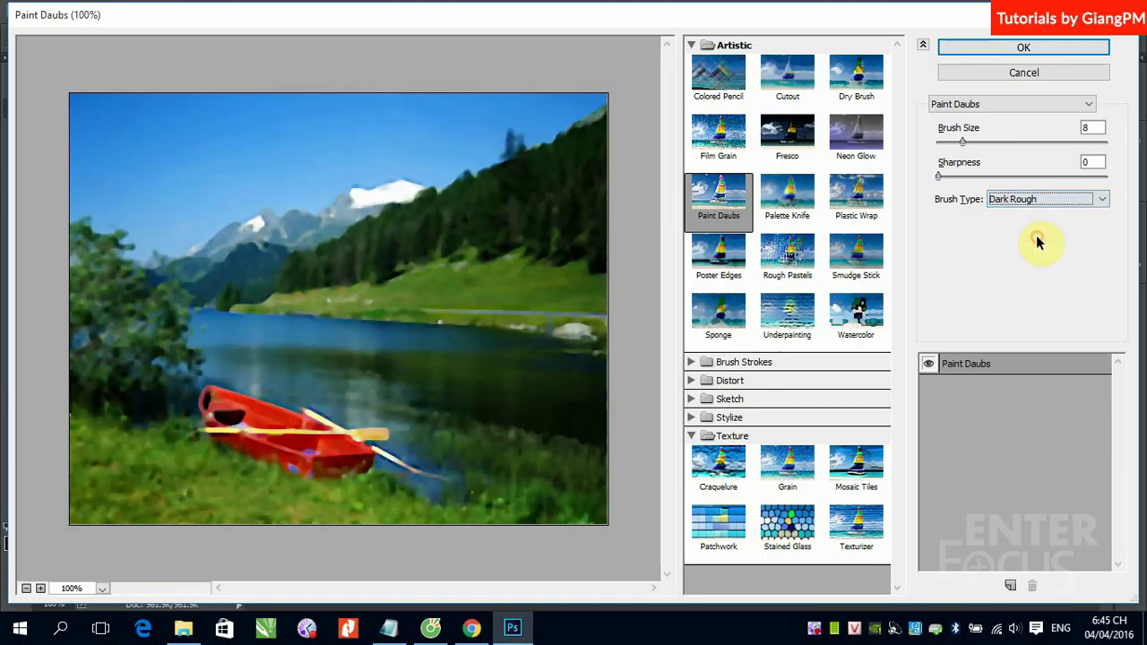
pyautogui.click(1045, 201)
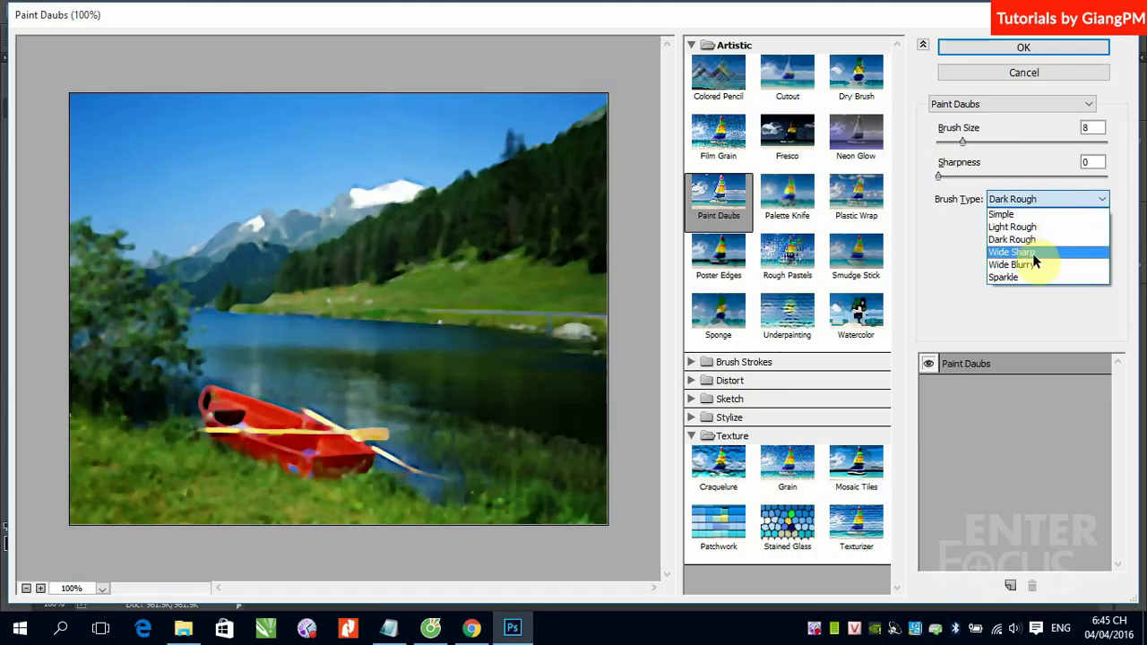
pyautogui.click(1033, 254)
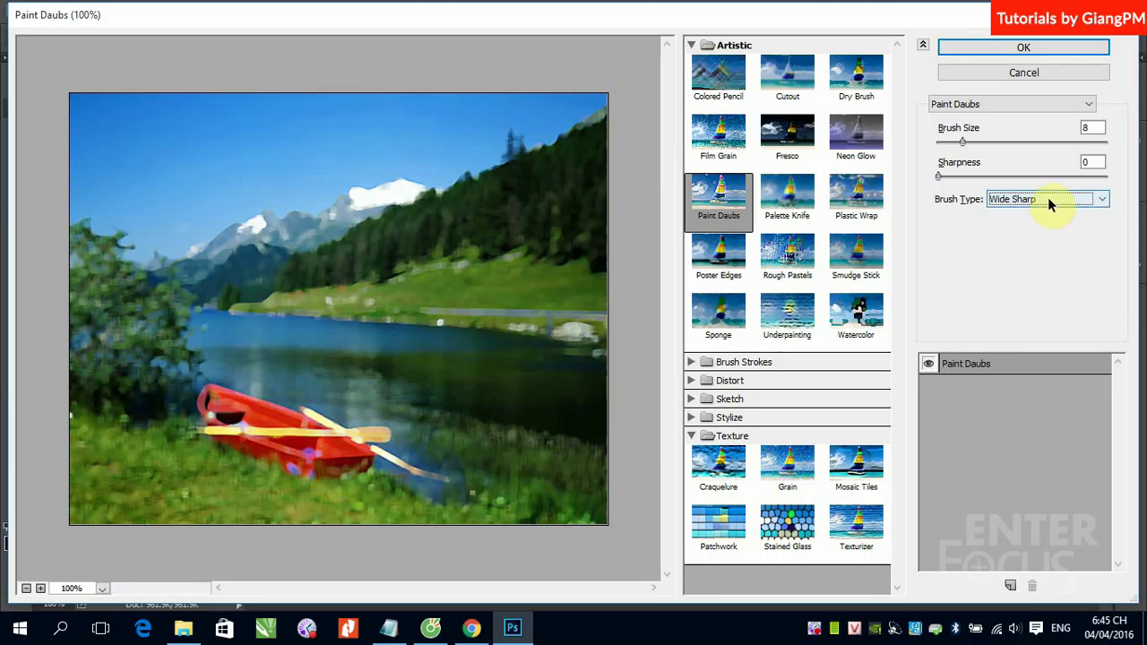
pyautogui.click(1047, 198)
pyautogui.click(1030, 266)
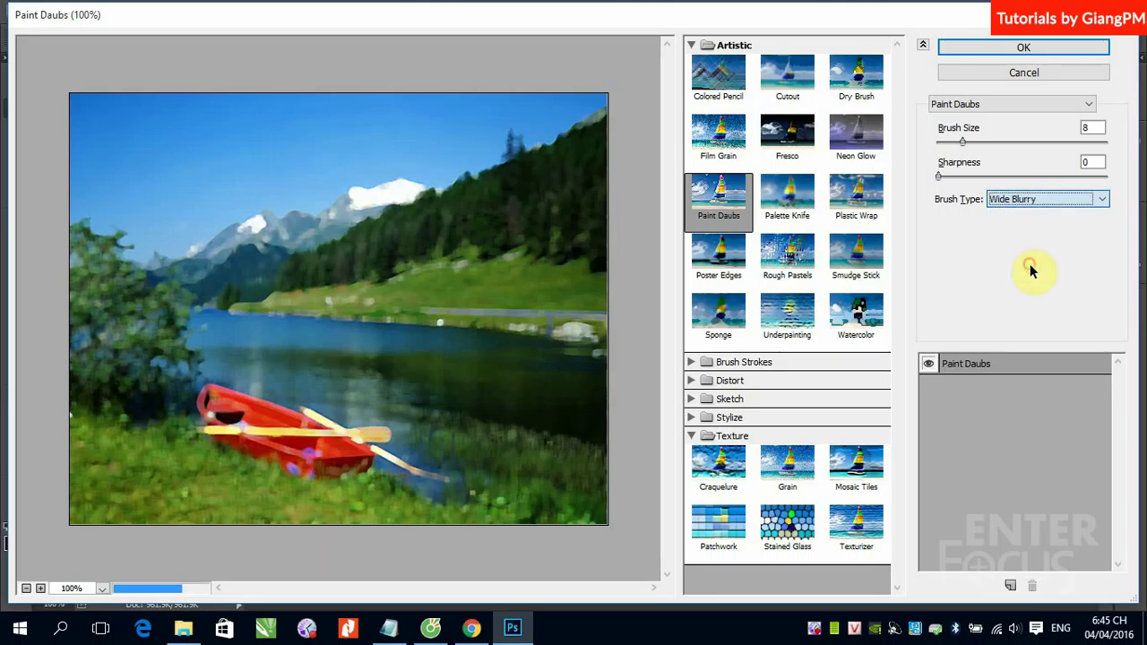
pyautogui.click(1076, 202)
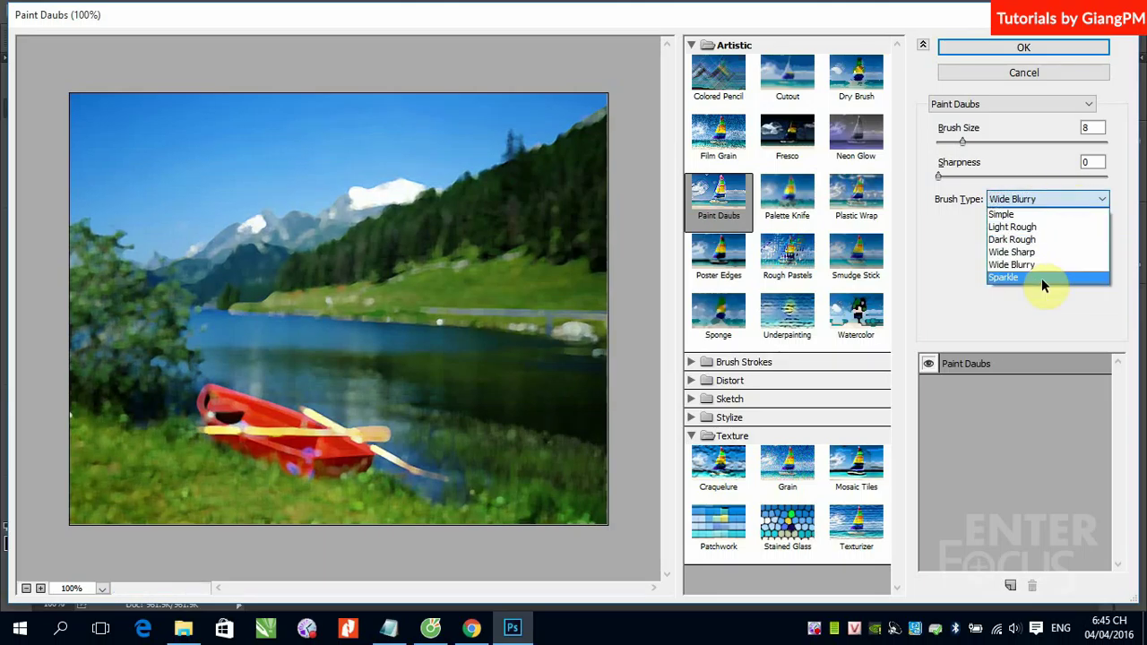
pyautogui.click(1041, 278)
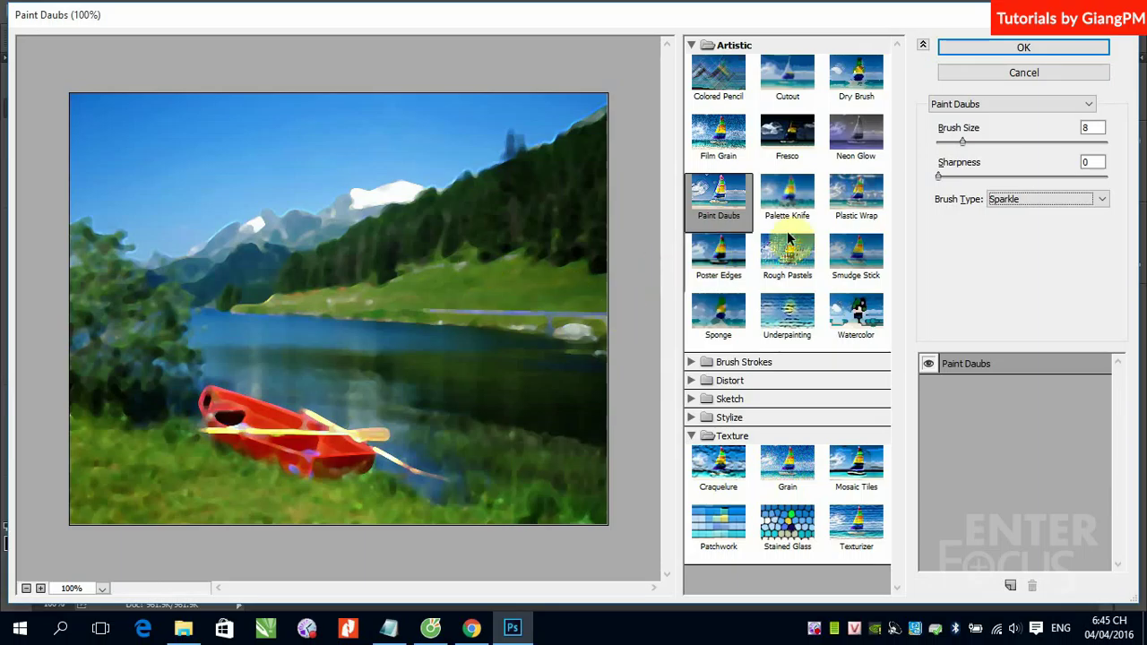
# Switch the effect to Palette Knife, try Stroke Size 47 and Softness 10, and set Stroke Size 13, Stroke Detail 3 and Softness 2
pyautogui.click(800, 195)
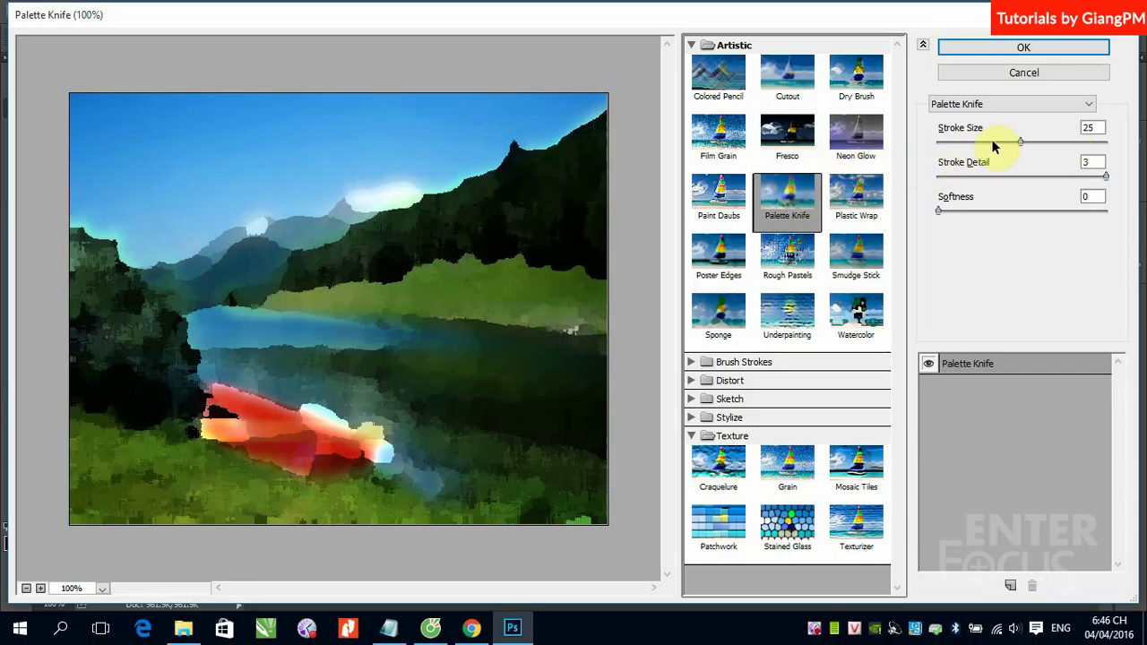
pyautogui.moveTo(1021, 144)
pyautogui.mouseDown()
pyautogui.moveTo(929, 150)
pyautogui.moveTo(1127, 169)
pyautogui.mouseUp()
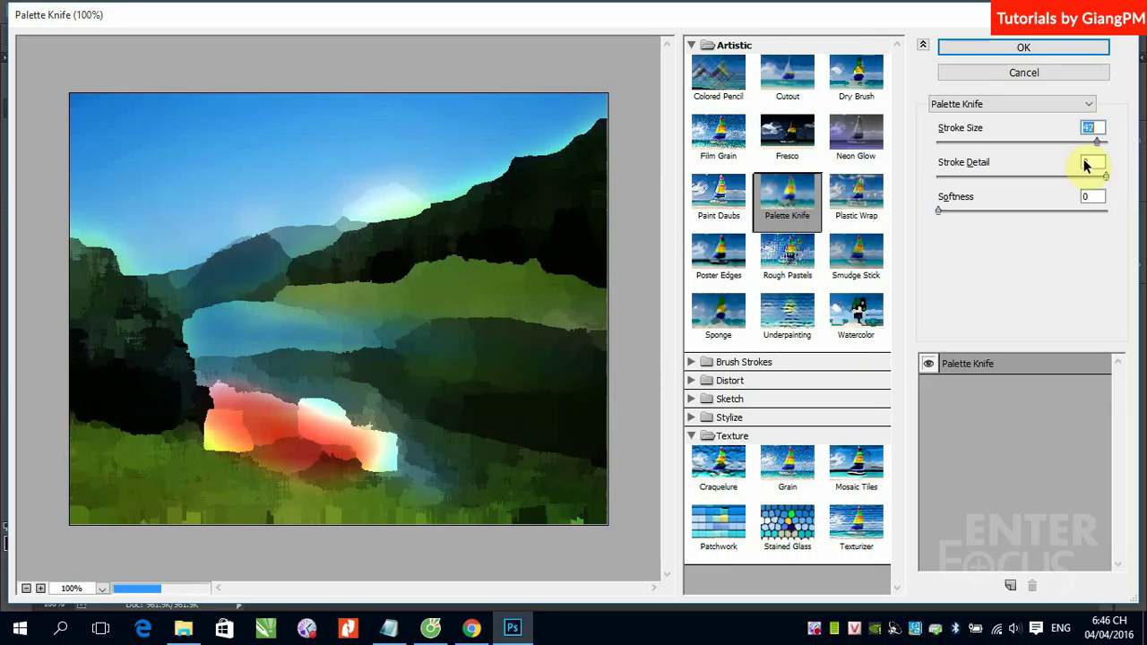
pyautogui.click(979, 148)
pyautogui.moveTo(1106, 176)
pyautogui.mouseDown()
pyautogui.moveTo(940, 178)
pyautogui.moveTo(1094, 194)
pyautogui.moveTo(1101, 205)
pyautogui.moveTo(905, 206)
pyautogui.moveTo(973, 179)
pyautogui.moveTo(1092, 184)
pyautogui.mouseUp()
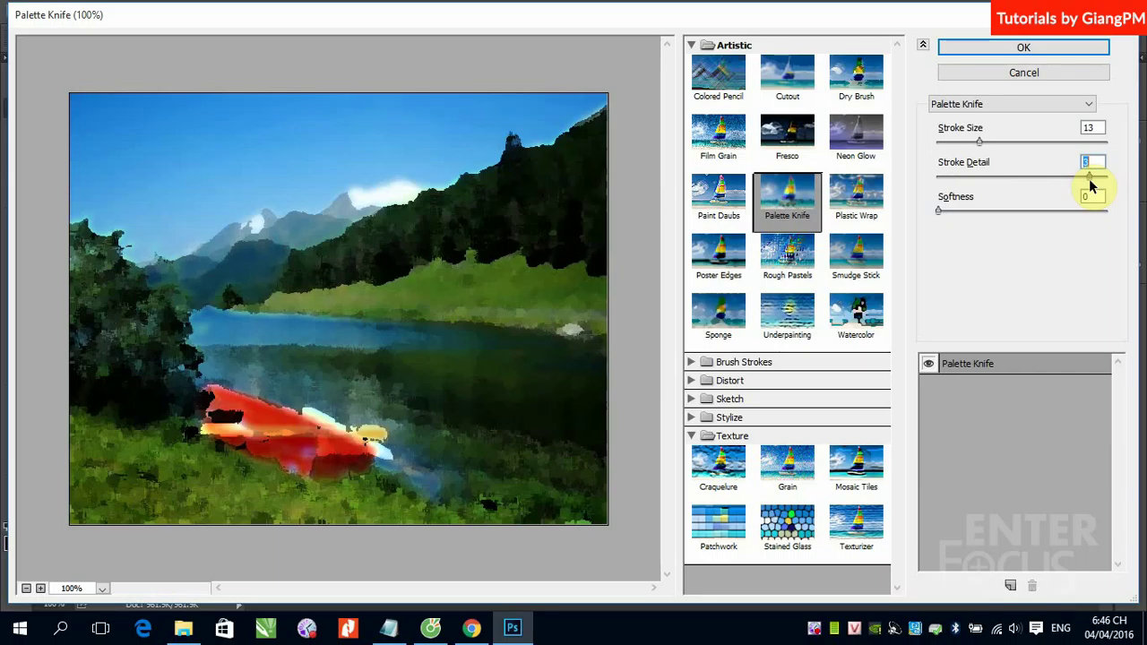
pyautogui.moveTo(938, 211); pyautogui.dragTo(1106, 236)
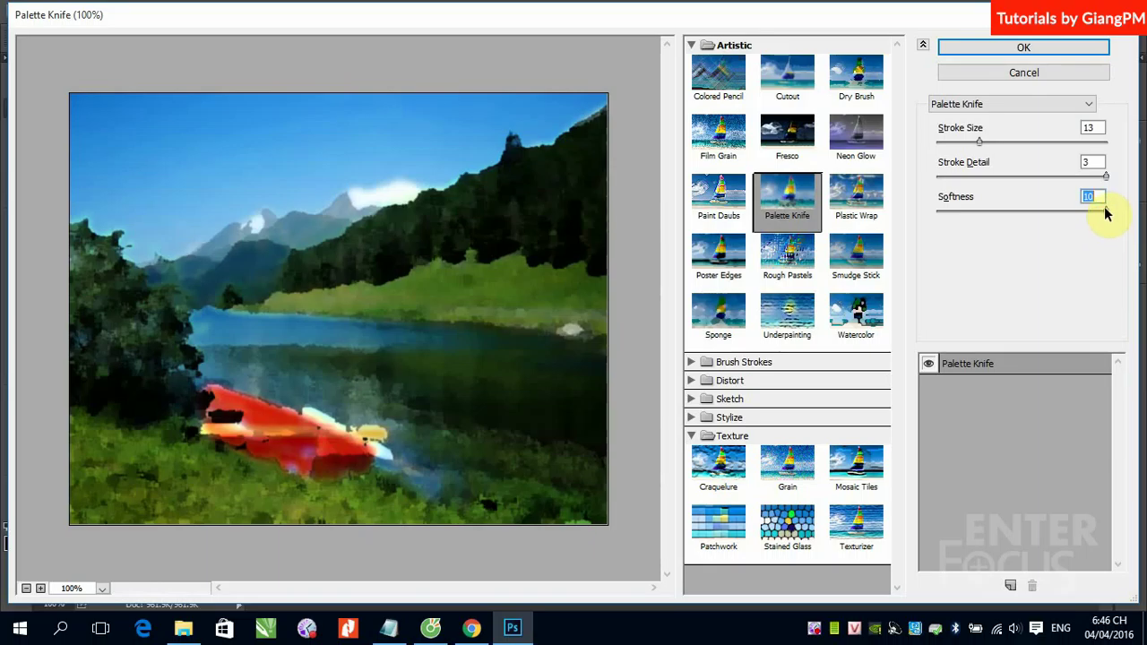
pyautogui.moveTo(1108, 213); pyautogui.dragTo(966, 214)
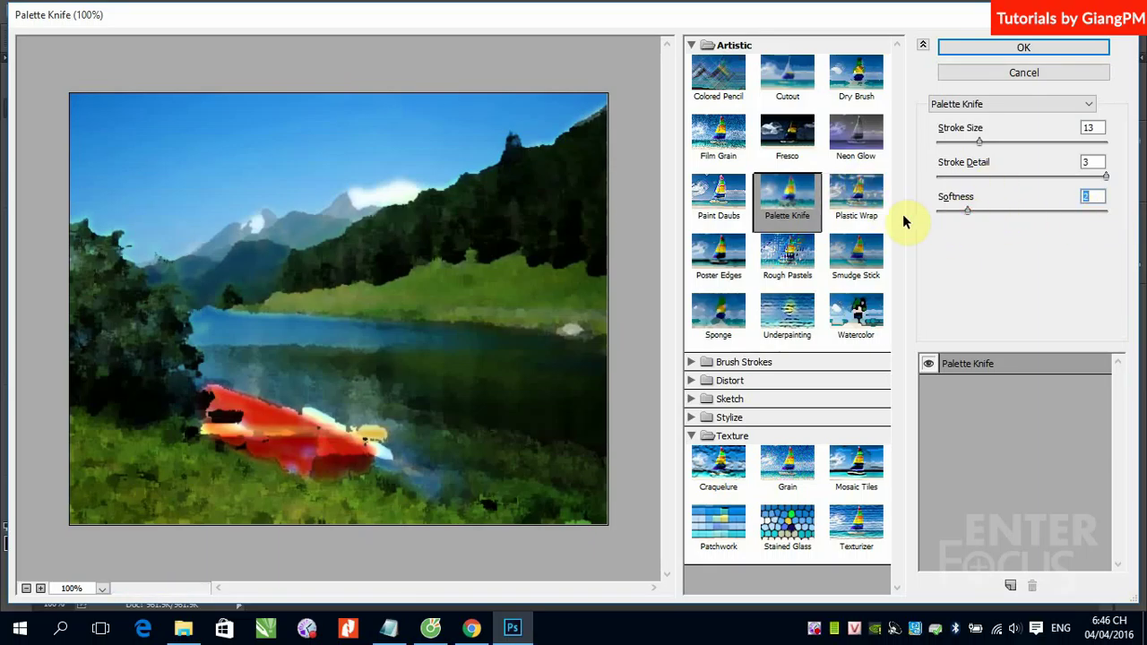
# Switch the effect to Plastic Wrap with Detail 3 and Smoothness 8
pyautogui.click(855, 201)
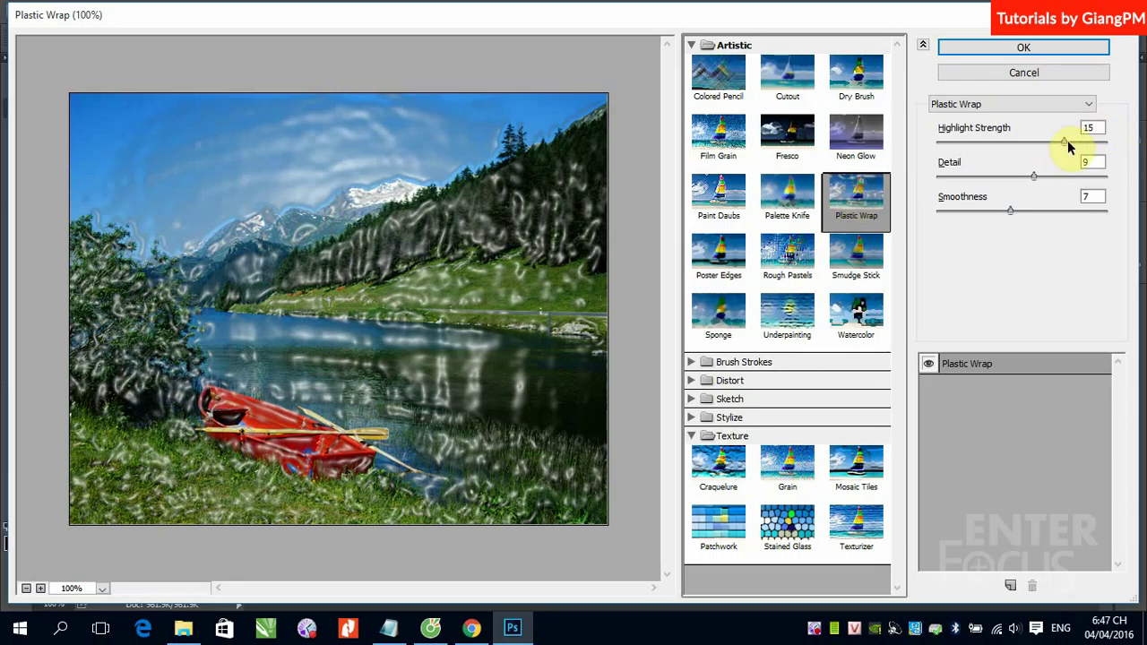
pyautogui.moveTo(1060, 140); pyautogui.dragTo(1019, 225)
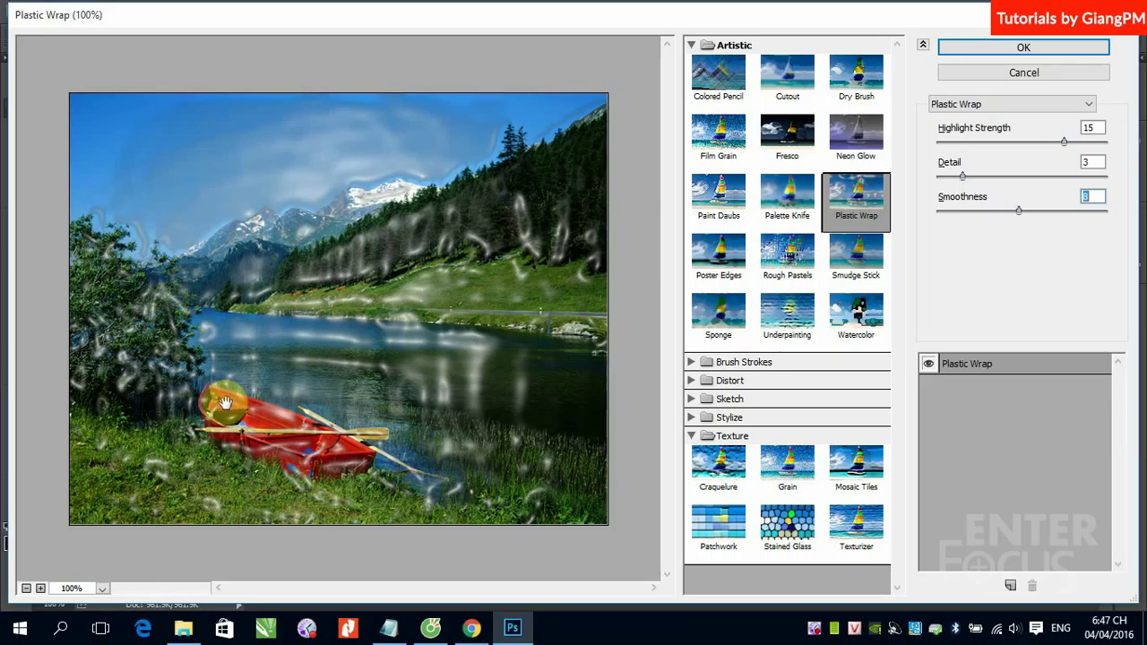
# Switch the effect to Poster Edges with Edge Thickness 1 and Edge Intensity 5, try Posterization 0, and set Posterization to 3
pyautogui.click(730, 257)
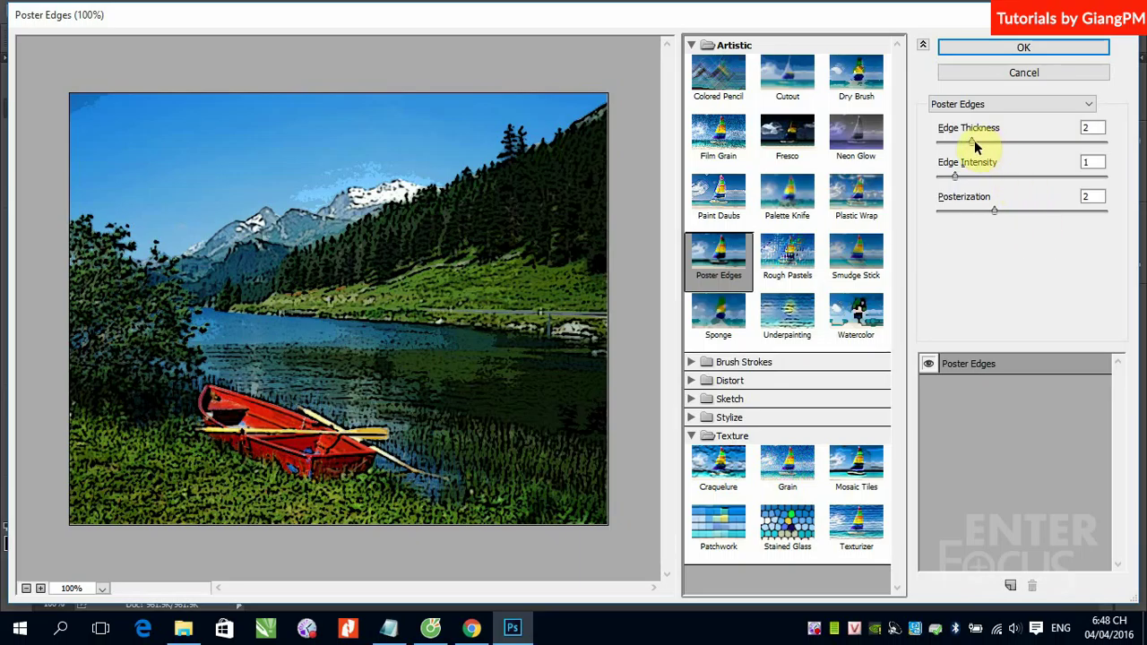
pyautogui.moveTo(977, 146); pyautogui.dragTo(1029, 179)
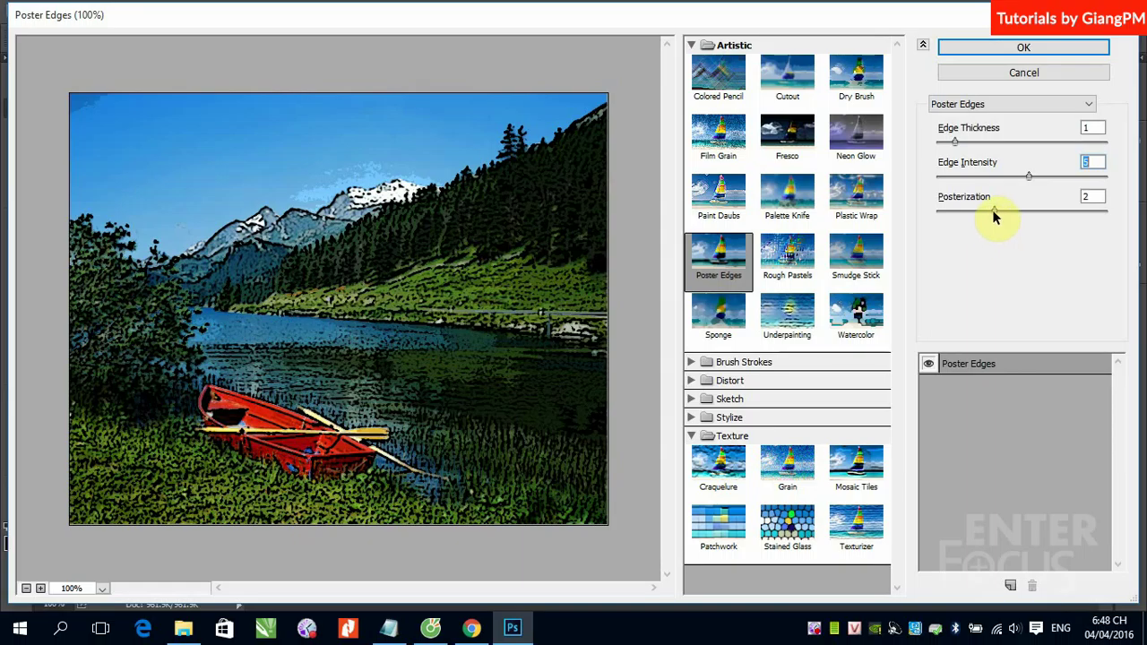
pyautogui.moveTo(993, 210); pyautogui.dragTo(936, 215)
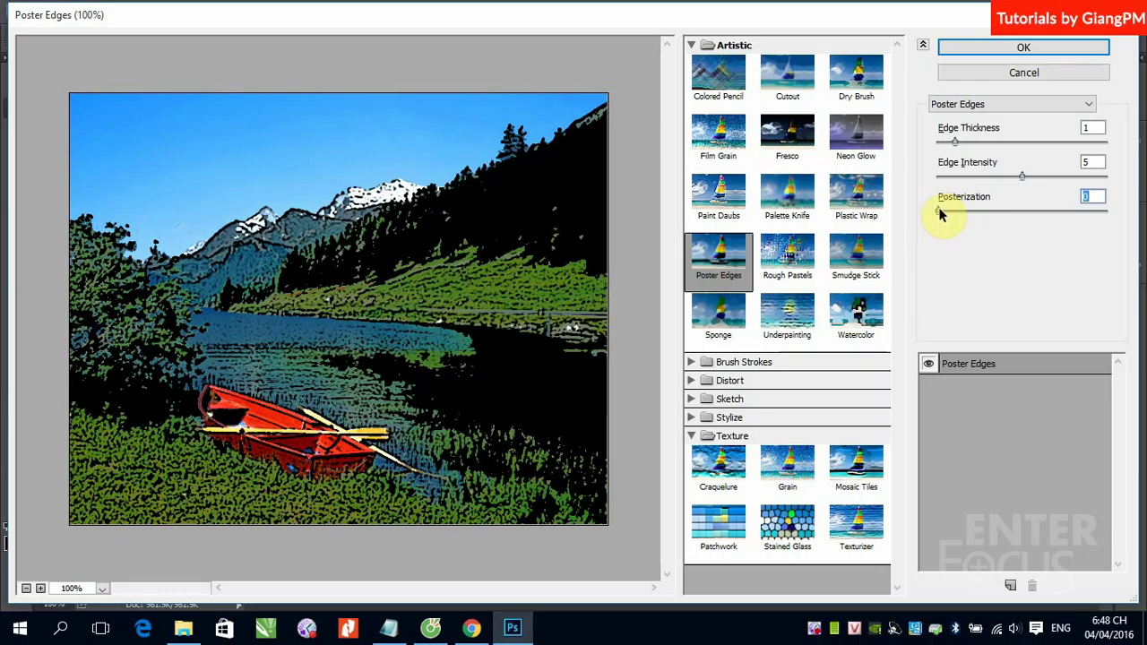
pyautogui.moveTo(938, 213); pyautogui.dragTo(979, 215)
pyautogui.moveTo(1008, 215)
pyautogui.mouseDown()
pyautogui.moveTo(1108, 218)
pyautogui.moveTo(948, 225)
pyautogui.moveTo(1031, 216)
pyautogui.mouseUp()
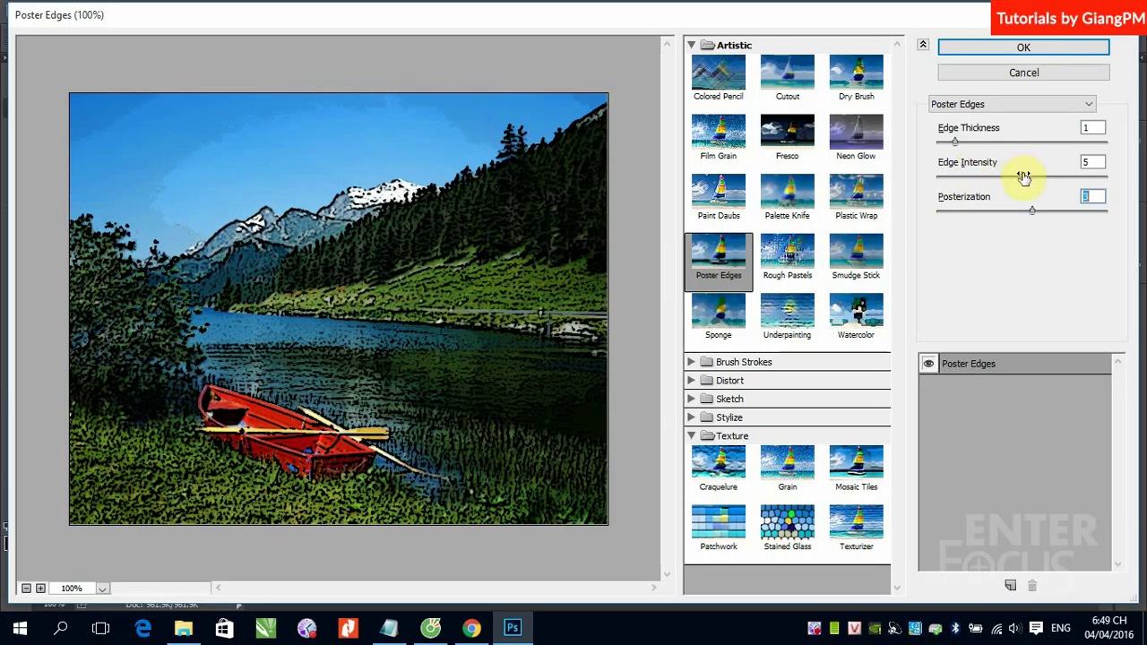
# Raise Poster Edges' Edge Intensity to 7 and its Edge Thickness to 10
pyautogui.moveTo(1020, 175)
pyautogui.mouseDown()
pyautogui.moveTo(941, 188)
pyautogui.moveTo(1018, 192)
pyautogui.mouseUp()
pyautogui.click(1058, 191)
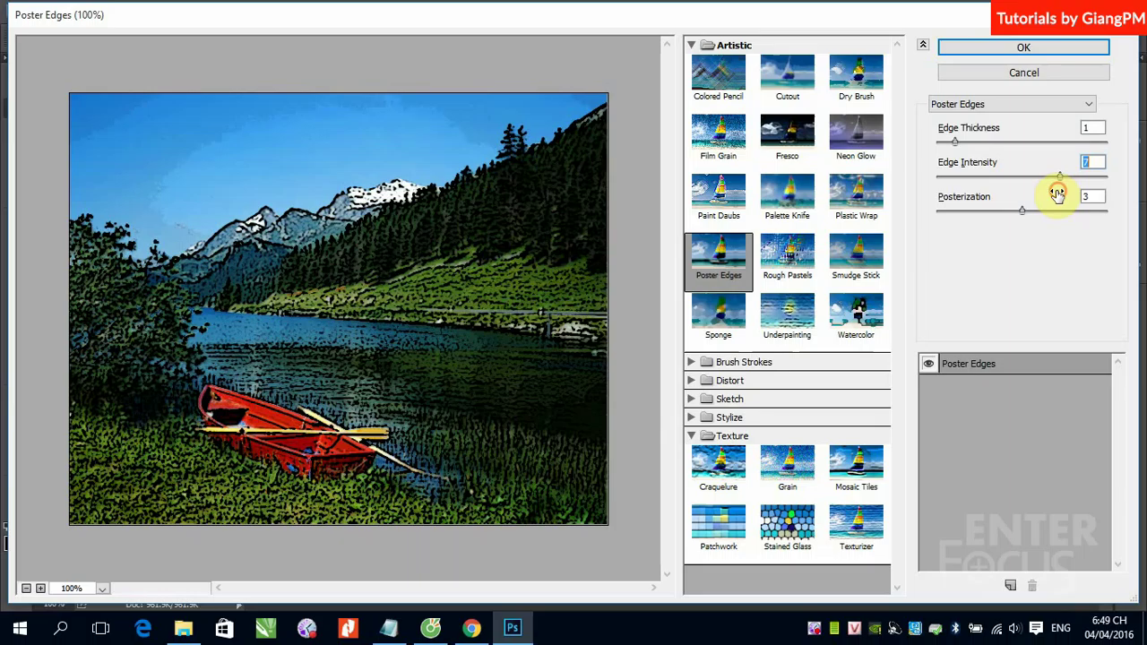
pyautogui.click(951, 144)
pyautogui.moveTo(956, 142); pyautogui.dragTo(1112, 153)
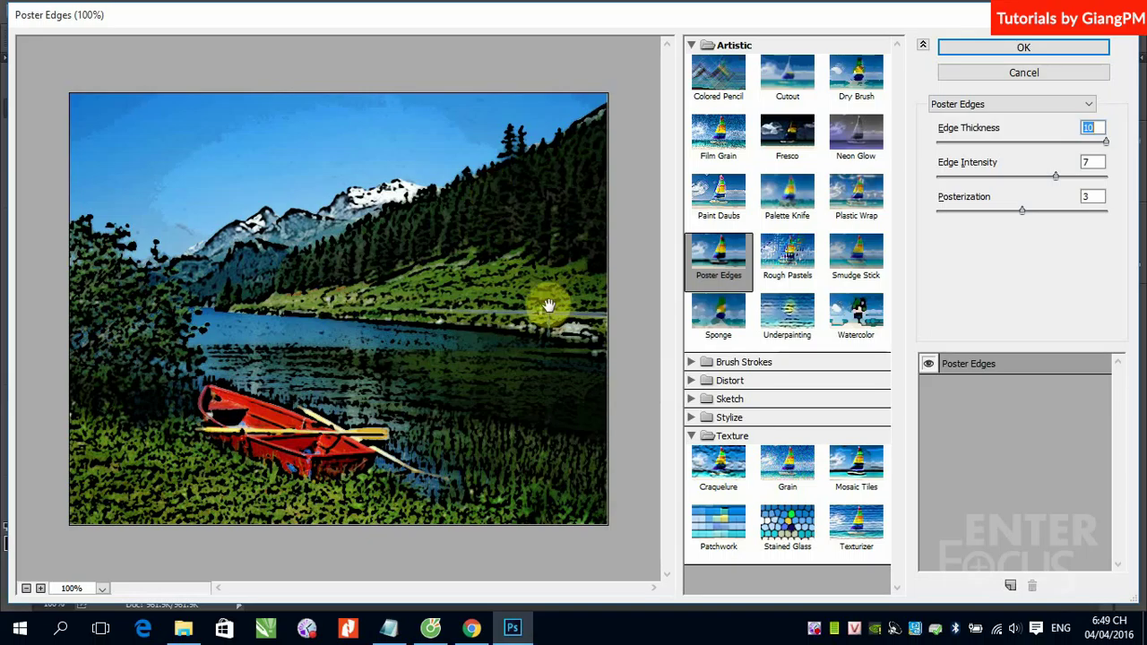
# Switch the effect to Rough Pastels with Stroke Length 0 and Stroke Detail 3
pyautogui.click(793, 260)
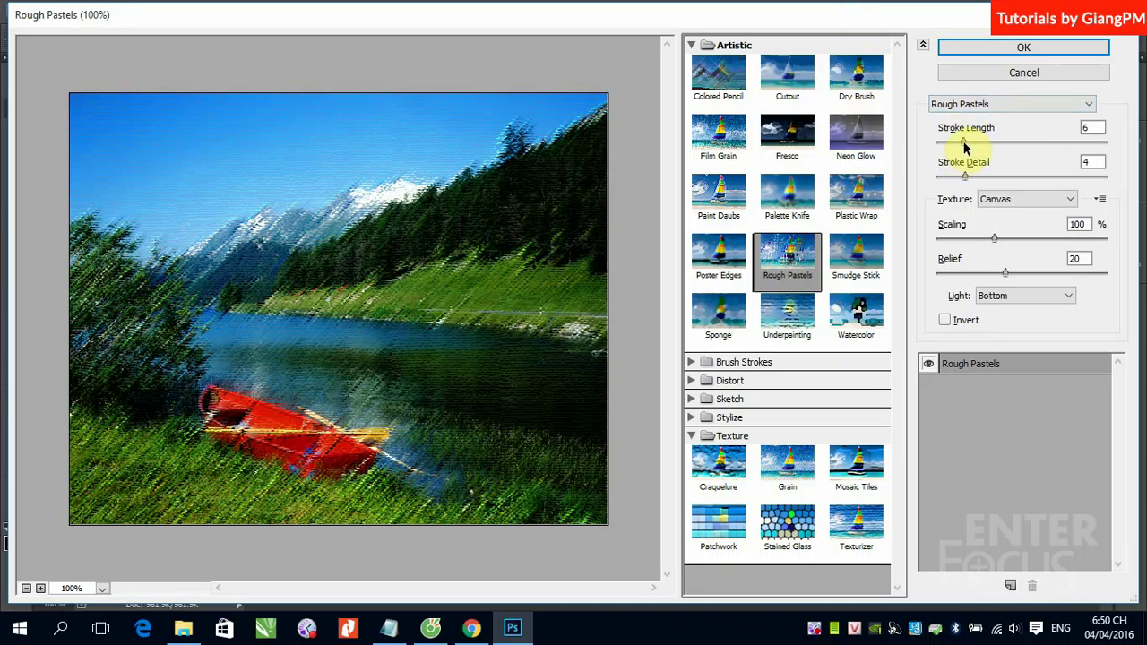
pyautogui.moveTo(963, 148)
pyautogui.mouseDown()
pyautogui.moveTo(1080, 139)
pyautogui.moveTo(934, 148)
pyautogui.moveTo(973, 184)
pyautogui.moveTo(1086, 169)
pyautogui.moveTo(1047, 186)
pyautogui.moveTo(937, 189)
pyautogui.moveTo(952, 192)
pyautogui.mouseUp()
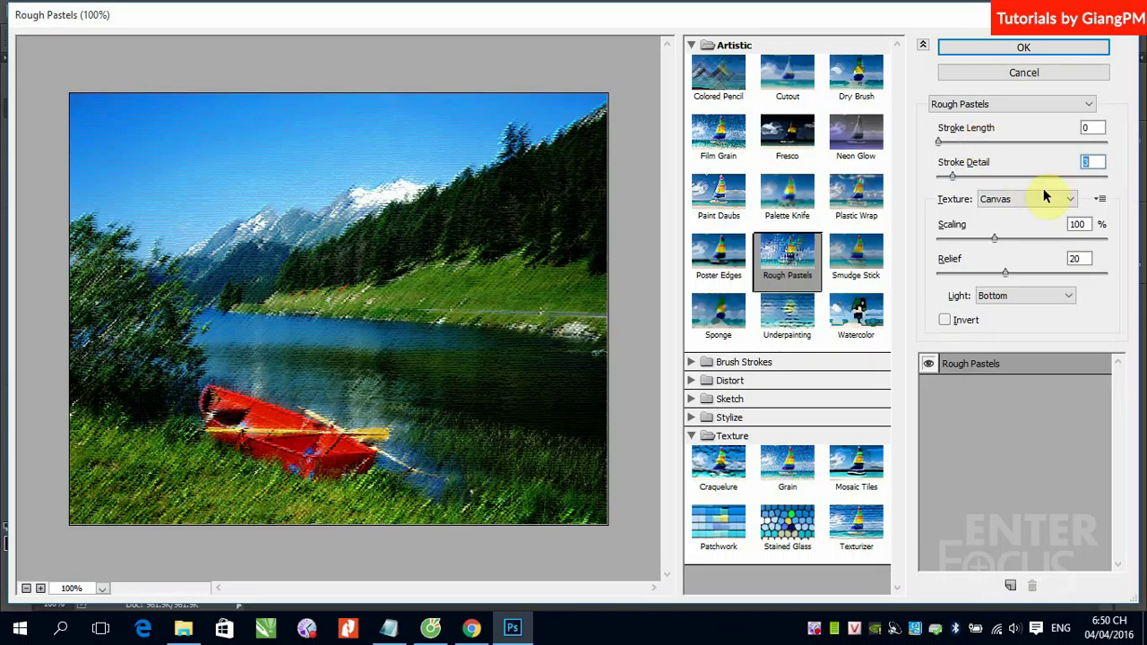
# Try the Brick and Canvas textures for Rough Pastels, and set Texture to Sandstone
pyautogui.click(1073, 201)
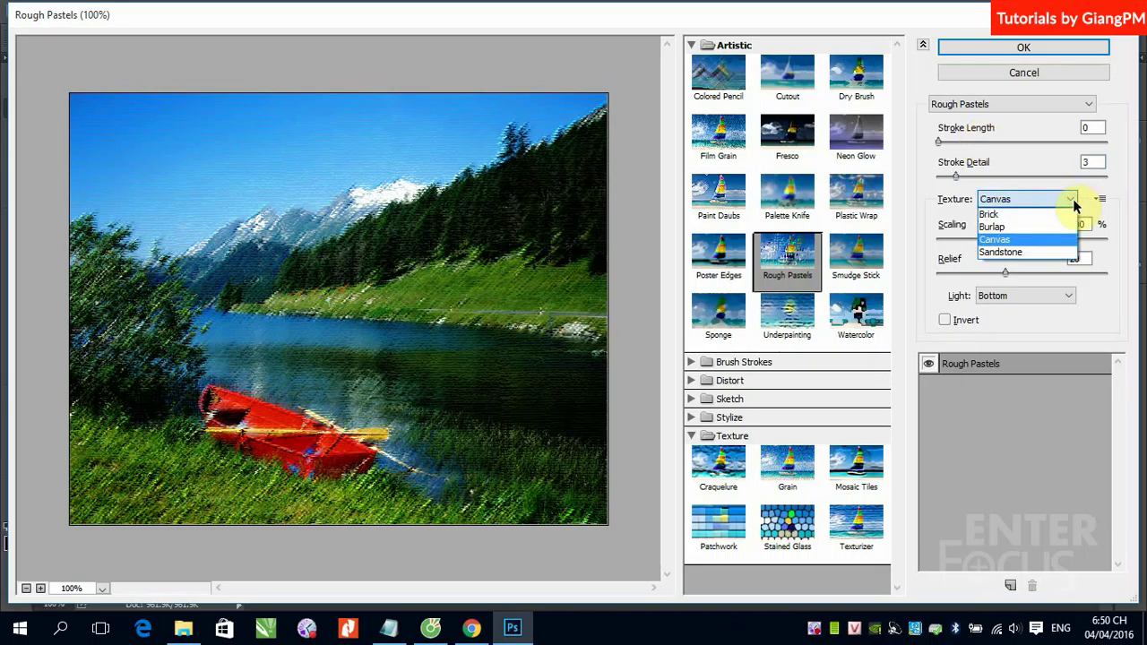
pyautogui.click(989, 216)
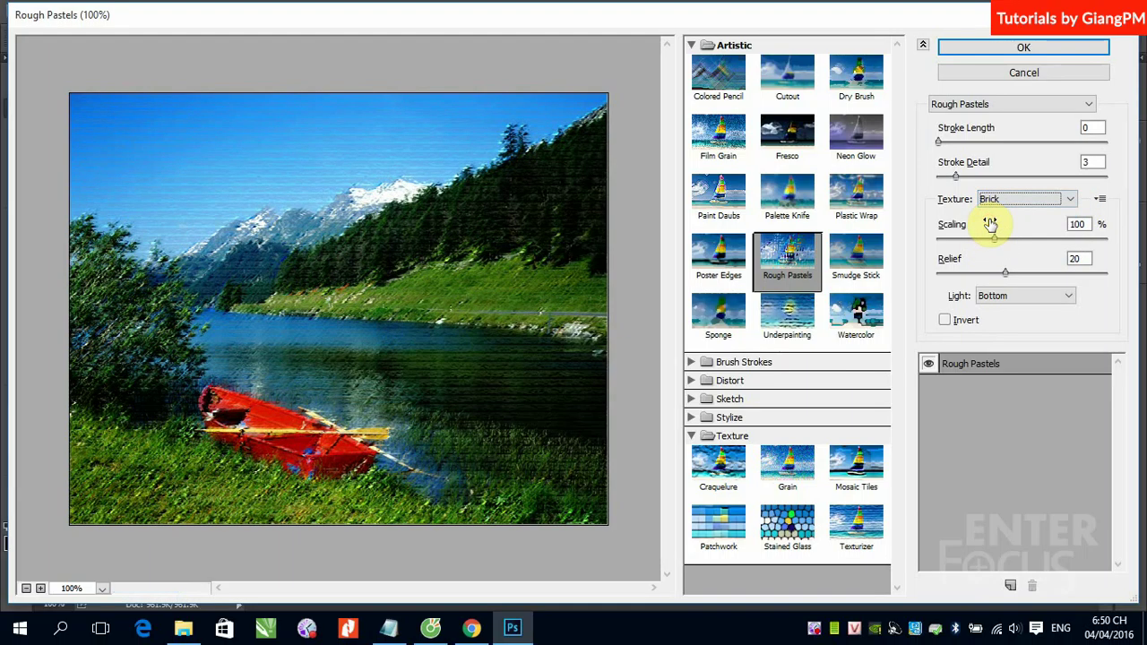
pyautogui.click(1056, 206)
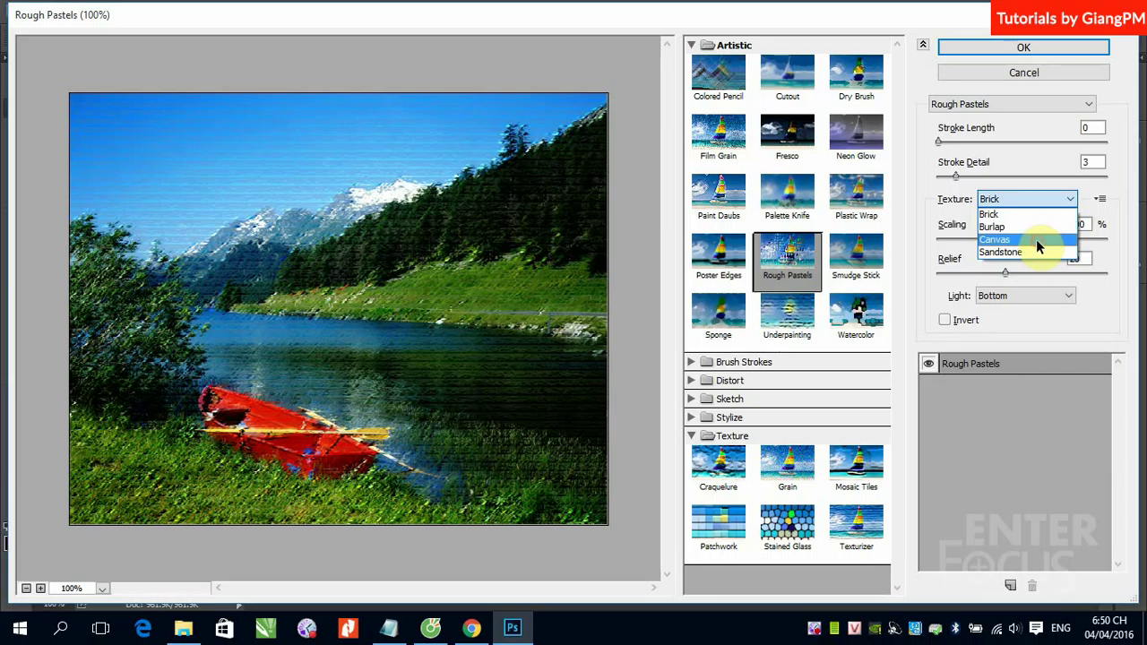
pyautogui.click(1036, 240)
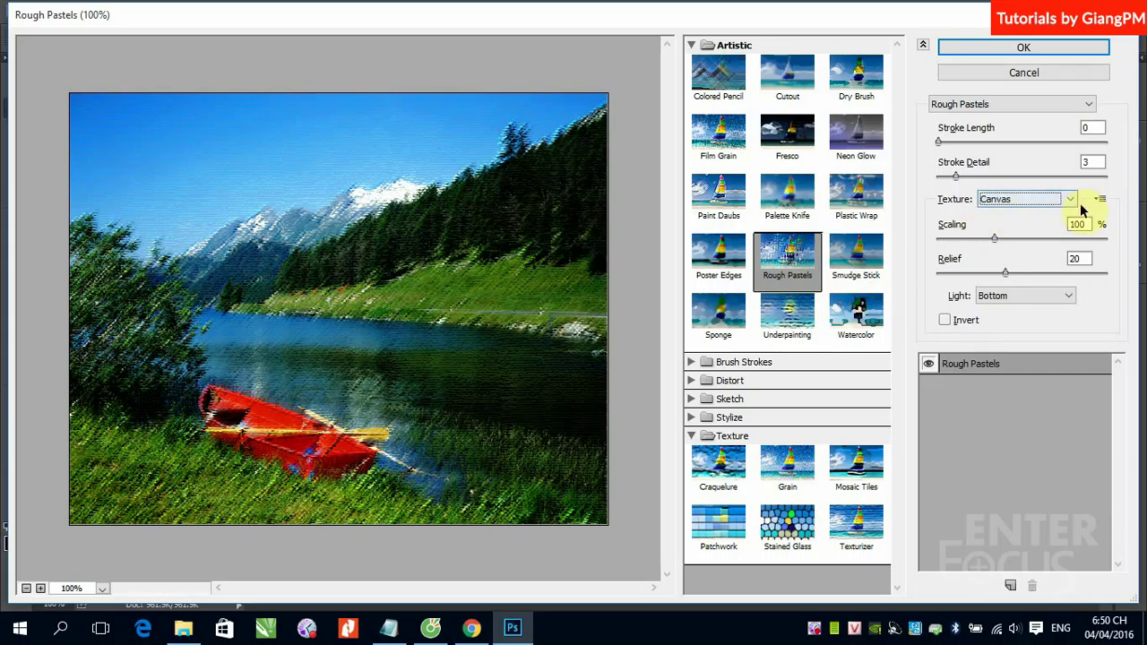
pyautogui.click(1069, 201)
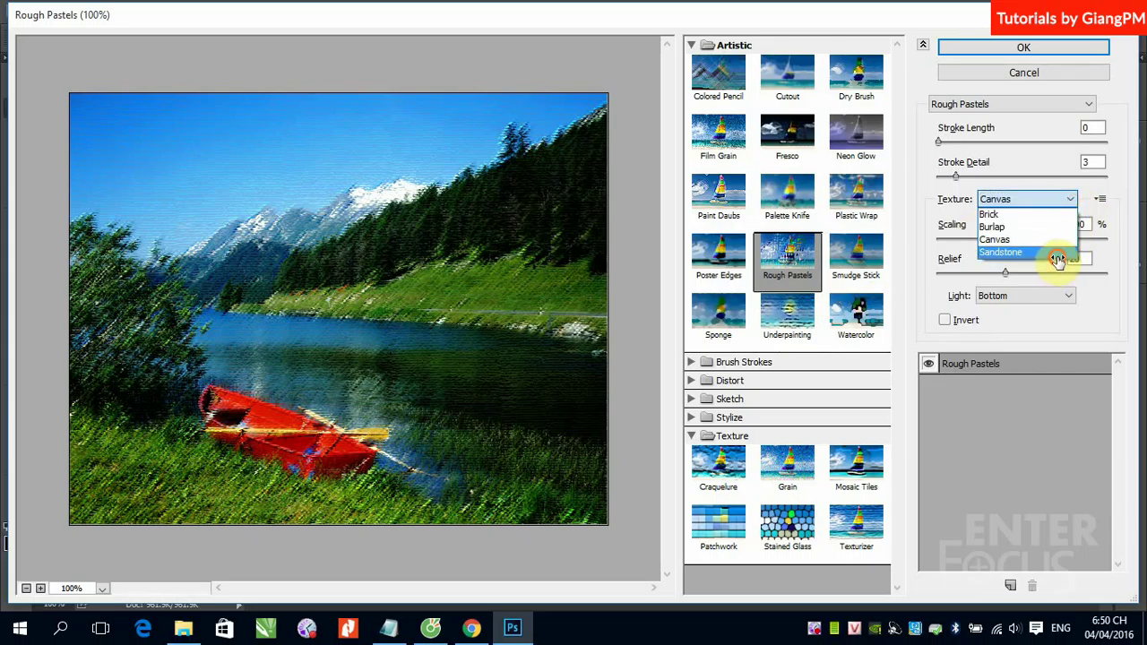
pyautogui.click(1054, 254)
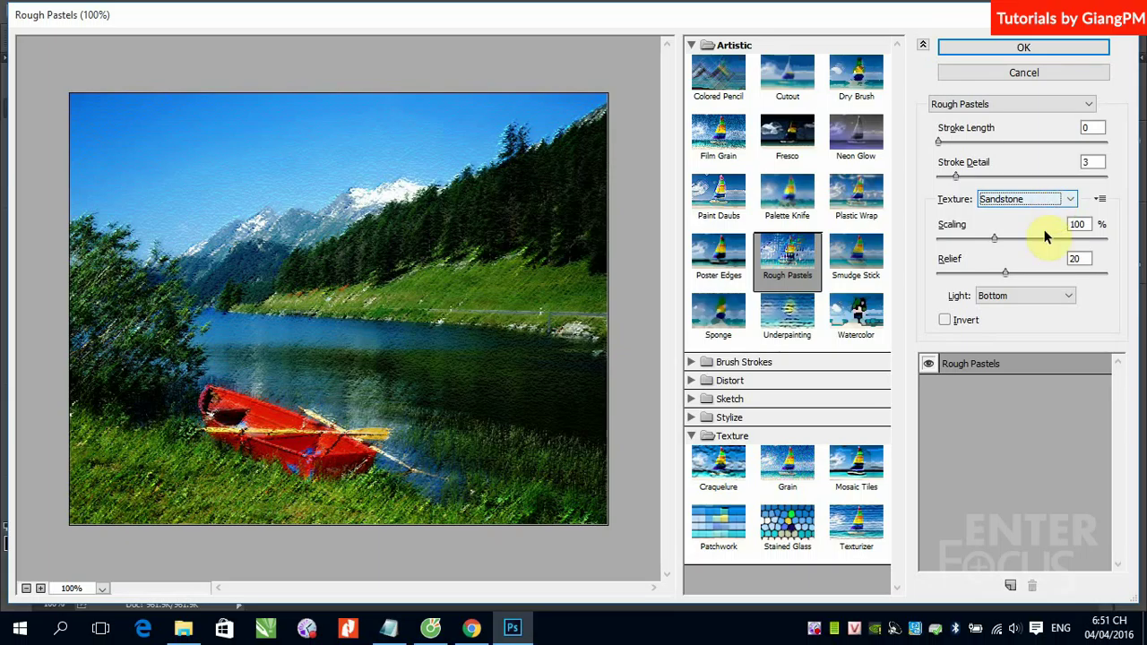
# Try a Scaling of 200% for the Sandstone texture and set Scaling to 50%
pyautogui.moveTo(994, 239); pyautogui.dragTo(1125, 252)
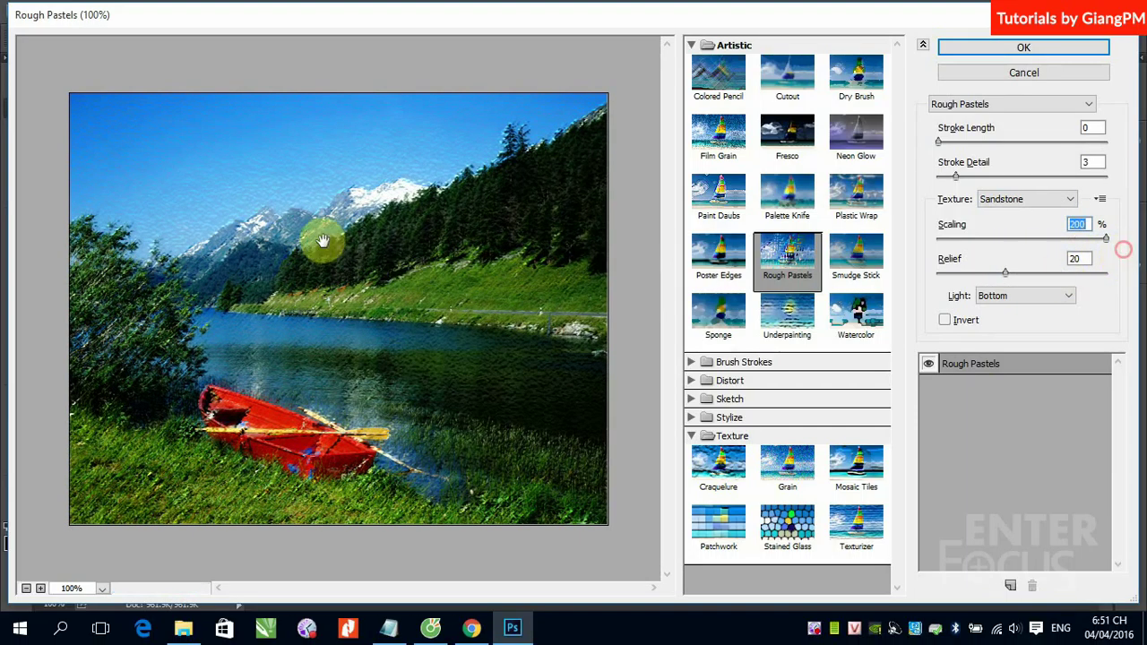
pyautogui.moveTo(322, 240); pyautogui.dragTo(276, 185)
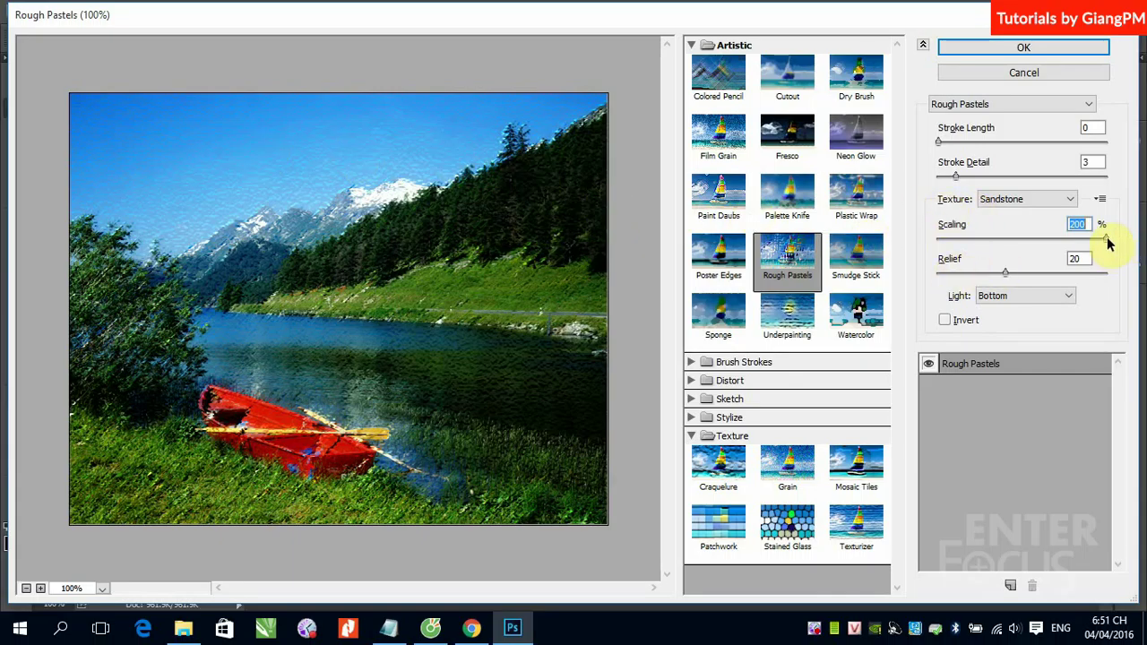
pyautogui.moveTo(1107, 238); pyautogui.dragTo(946, 242)
pyautogui.moveTo(350, 164)
pyautogui.mouseDown()
pyautogui.moveTo(295, 152)
pyautogui.moveTo(346, 164)
pyautogui.moveTo(382, 153)
pyautogui.moveTo(375, 169)
pyautogui.mouseUp()
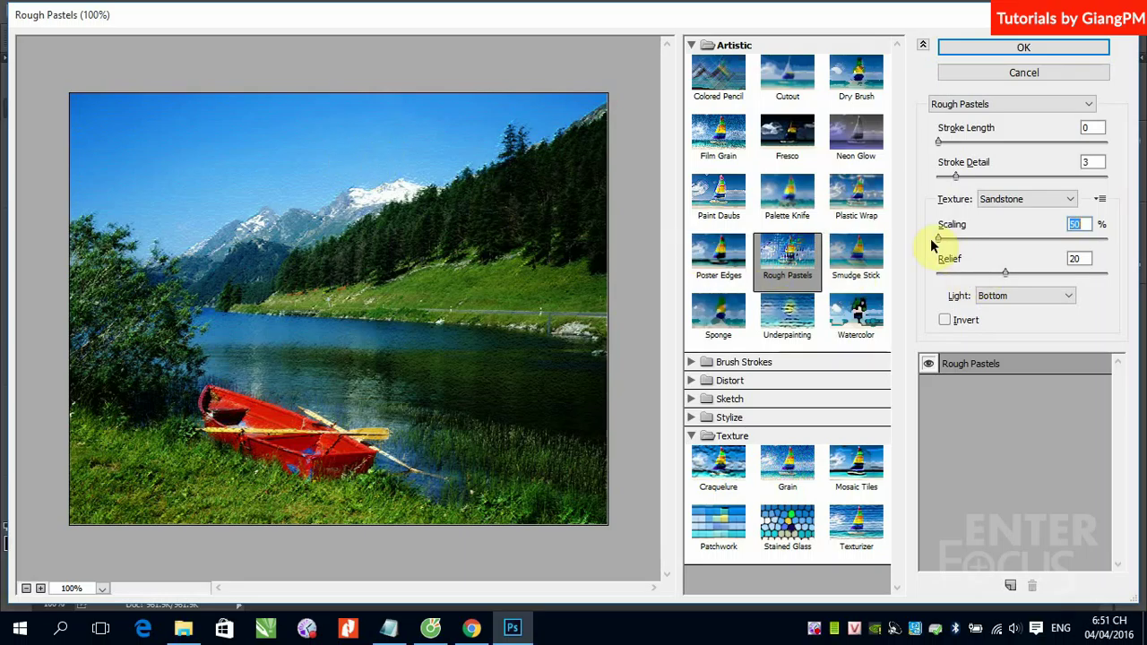
# Set the Sandstone texture's Scaling to 155% for Rough Pastels and inspect the sky in the preview
pyautogui.moveTo(938, 242); pyautogui.dragTo(1055, 240)
pyautogui.moveTo(338, 195); pyautogui.dragTo(316, 192)
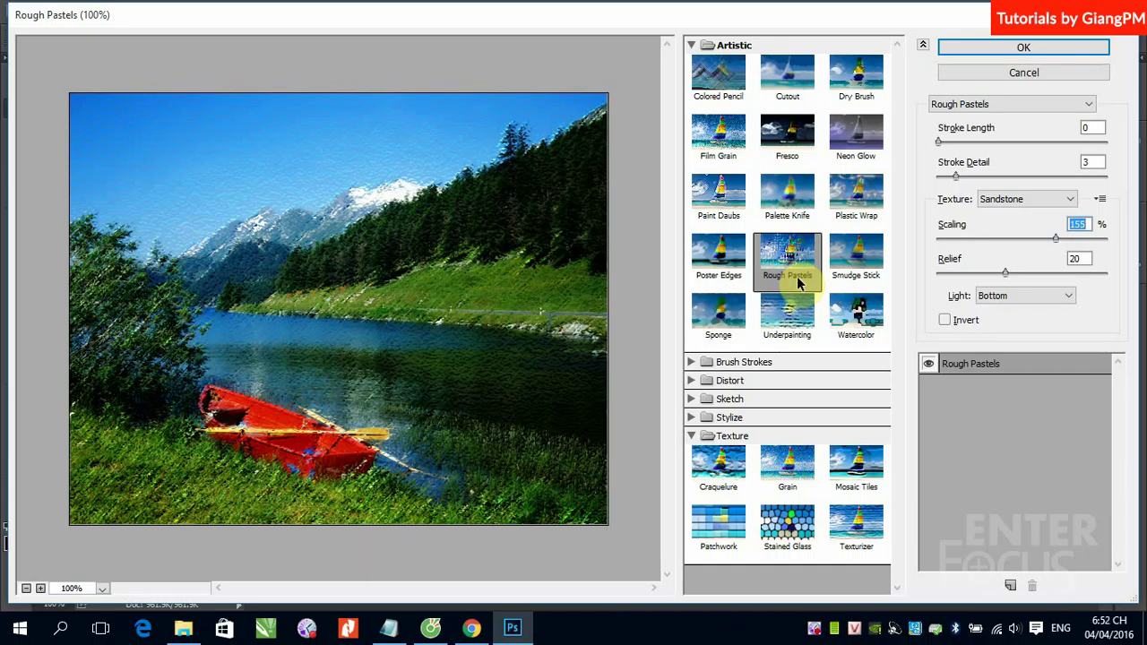
# Switch the effect to Smudge Stick with Stroke Length 0, Highlight Area 7 and Intensity 8, trying a longer stroke first
pyautogui.click(862, 256)
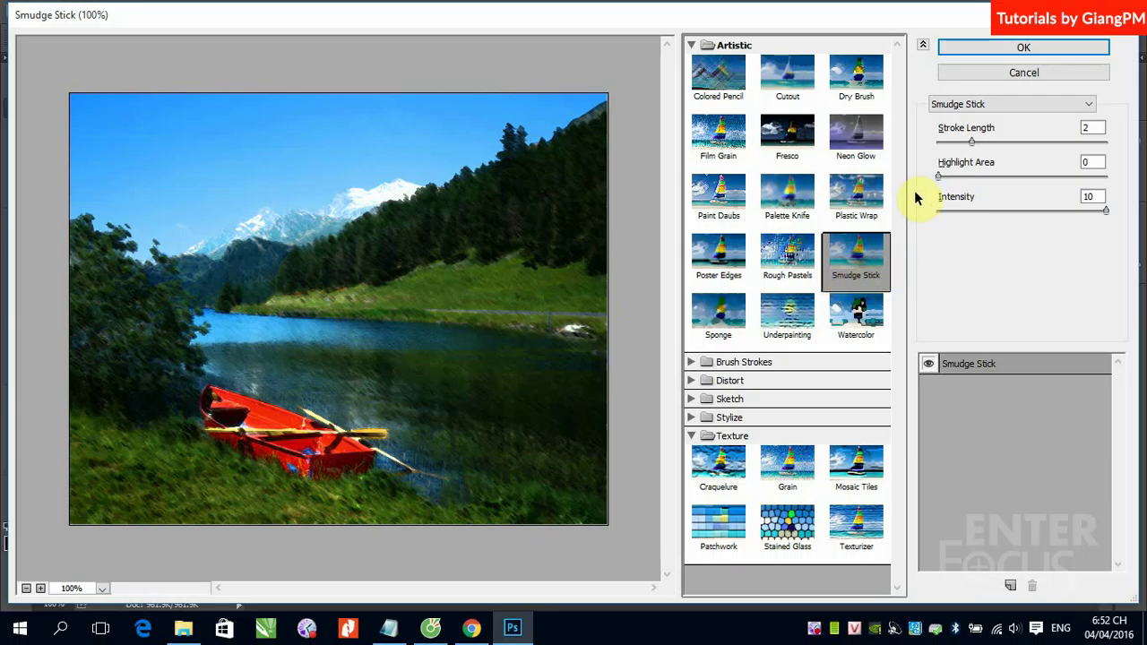
pyautogui.moveTo(970, 143); pyautogui.dragTo(1038, 146)
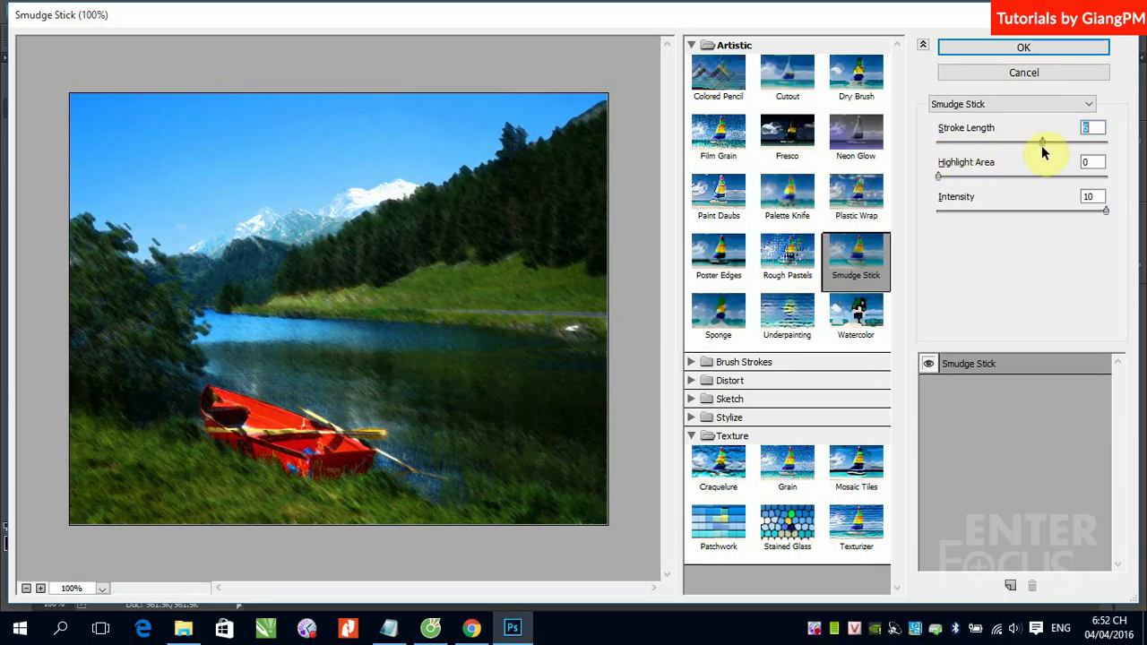
pyautogui.moveTo(1042, 154); pyautogui.dragTo(928, 161)
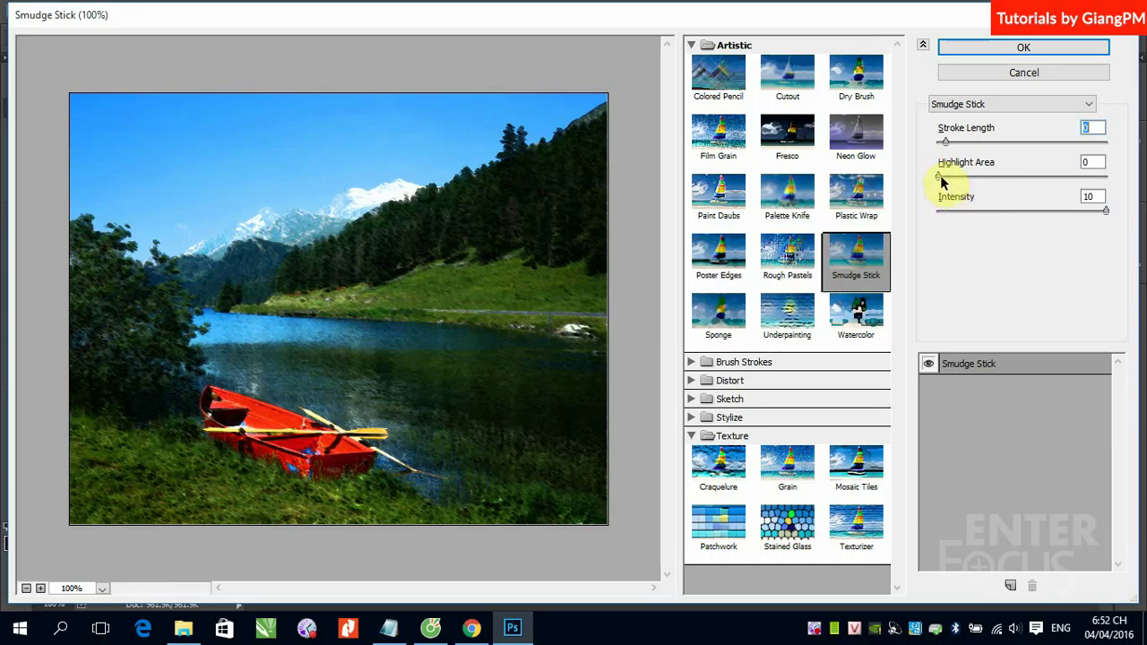
pyautogui.click(941, 177)
pyautogui.moveTo(948, 180); pyautogui.dragTo(1001, 188)
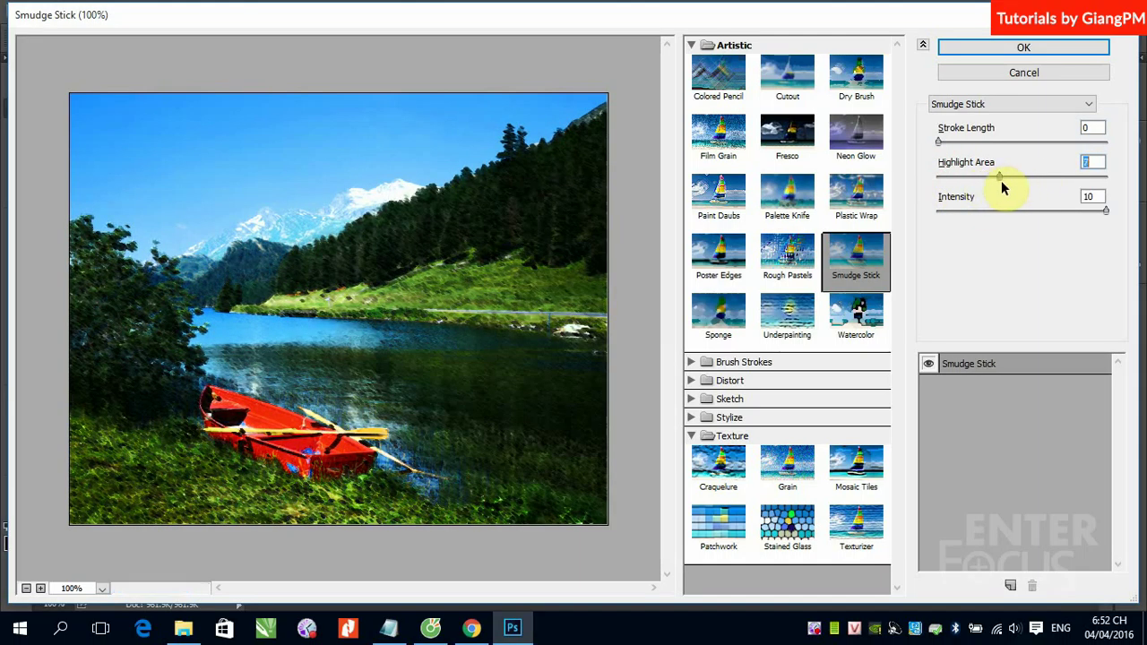
pyautogui.moveTo(1106, 212); pyautogui.dragTo(1072, 239)
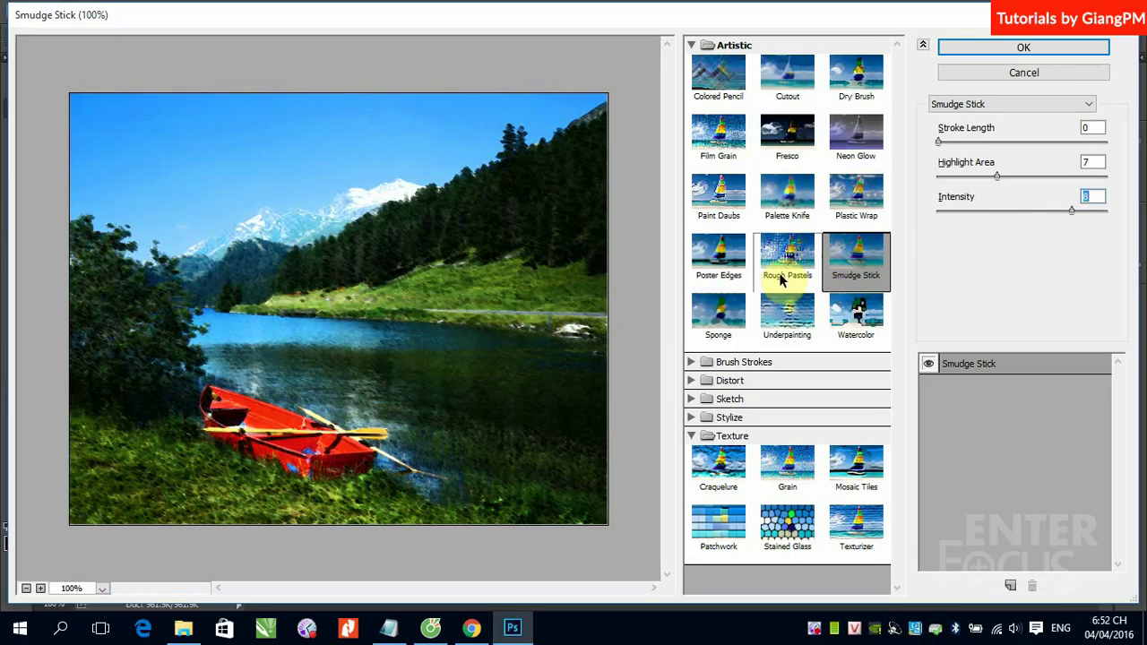
# Switch the effect to Sponge with Brush Size 1, Definition 0 and Smoothness 3
pyautogui.click(721, 315)
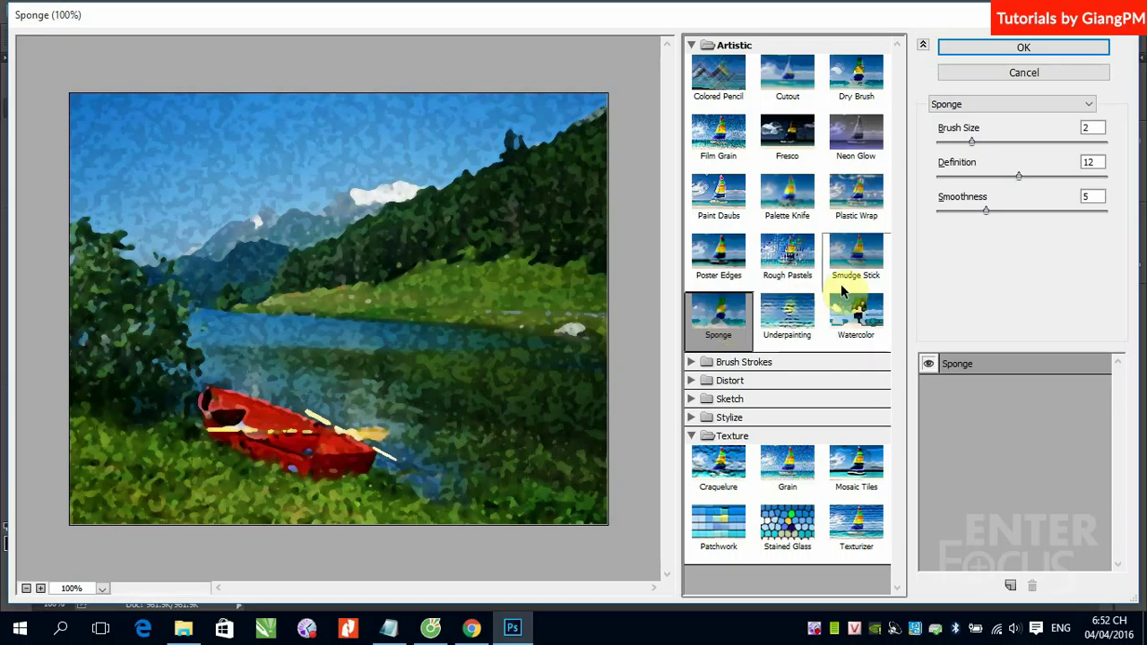
pyautogui.moveTo(1018, 177)
pyautogui.mouseDown()
pyautogui.moveTo(938, 171)
pyautogui.moveTo(946, 182)
pyautogui.moveTo(944, 170)
pyautogui.moveTo(967, 177)
pyautogui.moveTo(1010, 149)
pyautogui.moveTo(927, 162)
pyautogui.moveTo(1022, 174)
pyautogui.moveTo(1045, 153)
pyautogui.moveTo(952, 154)
pyautogui.moveTo(1052, 158)
pyautogui.moveTo(960, 171)
pyautogui.mouseUp()
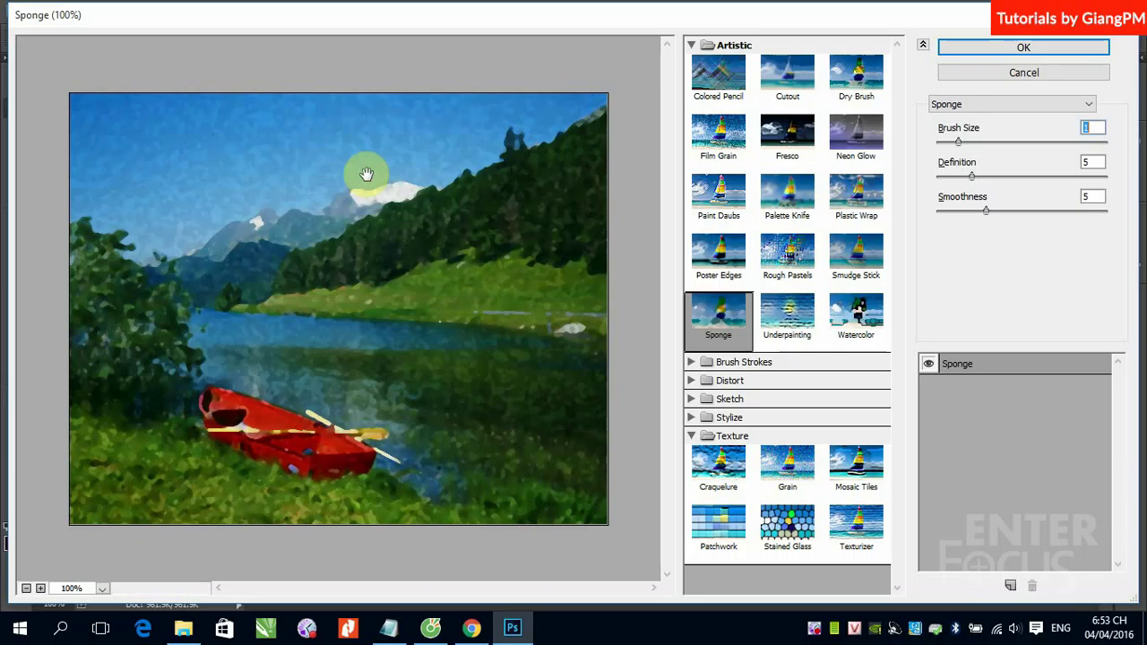
pyautogui.moveTo(972, 176); pyautogui.dragTo(943, 179)
pyautogui.moveTo(986, 211); pyautogui.dragTo(960, 231)
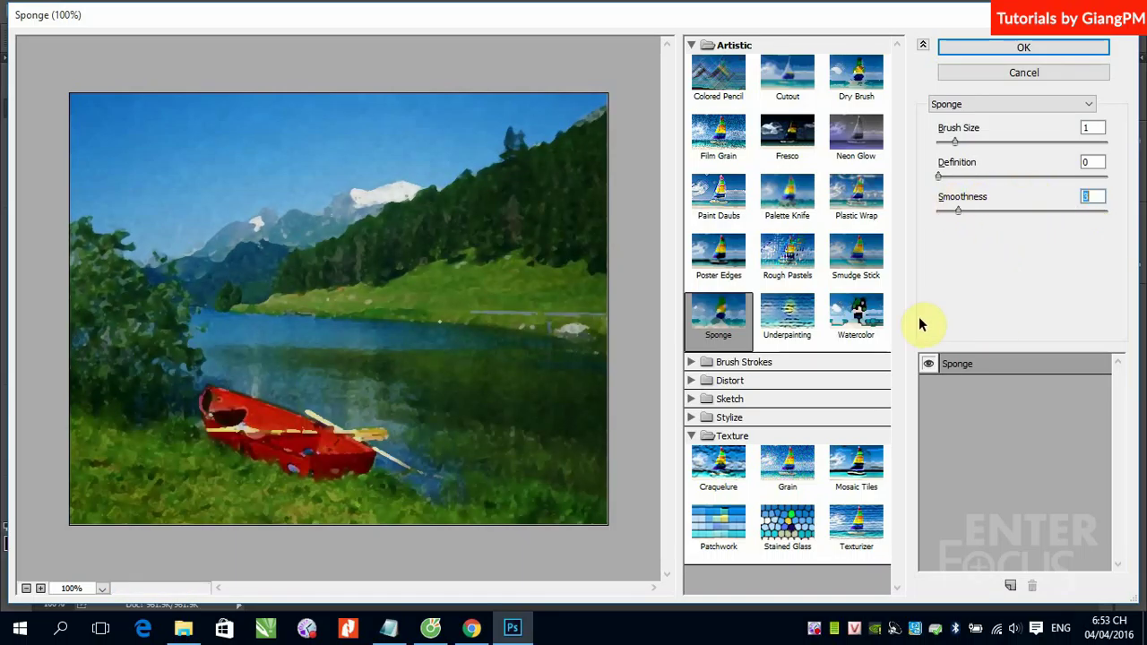
# Compare the Underpainting effect with Rough Pastels, and switch the effect to Watercolor
pyautogui.click(790, 319)
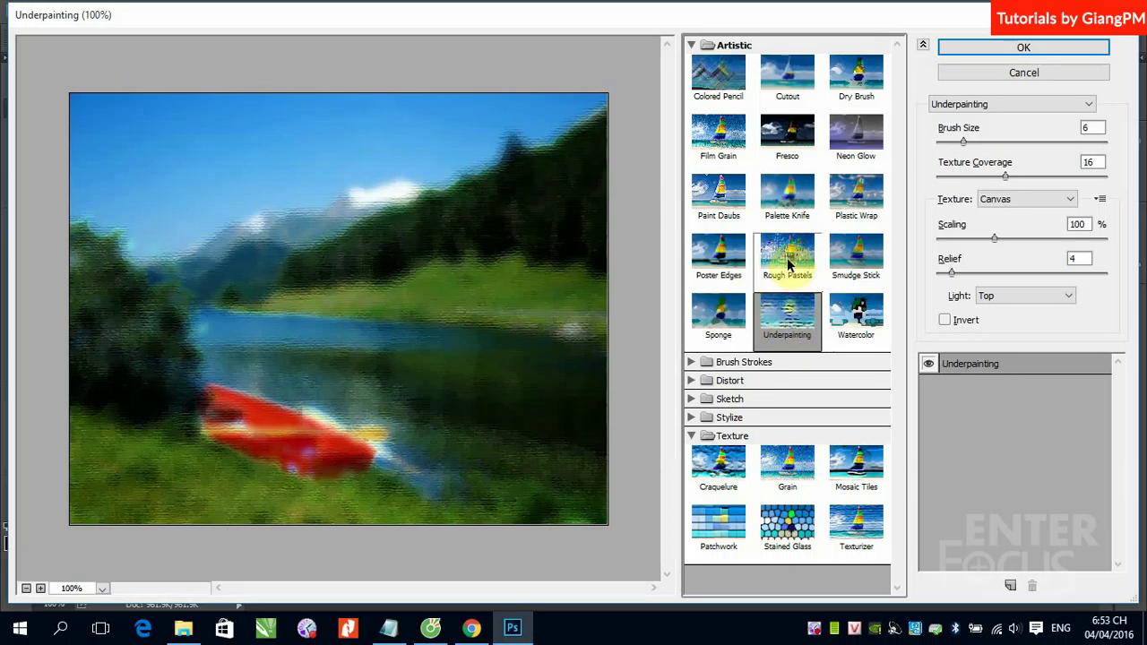
pyautogui.click(789, 258)
pyautogui.click(786, 316)
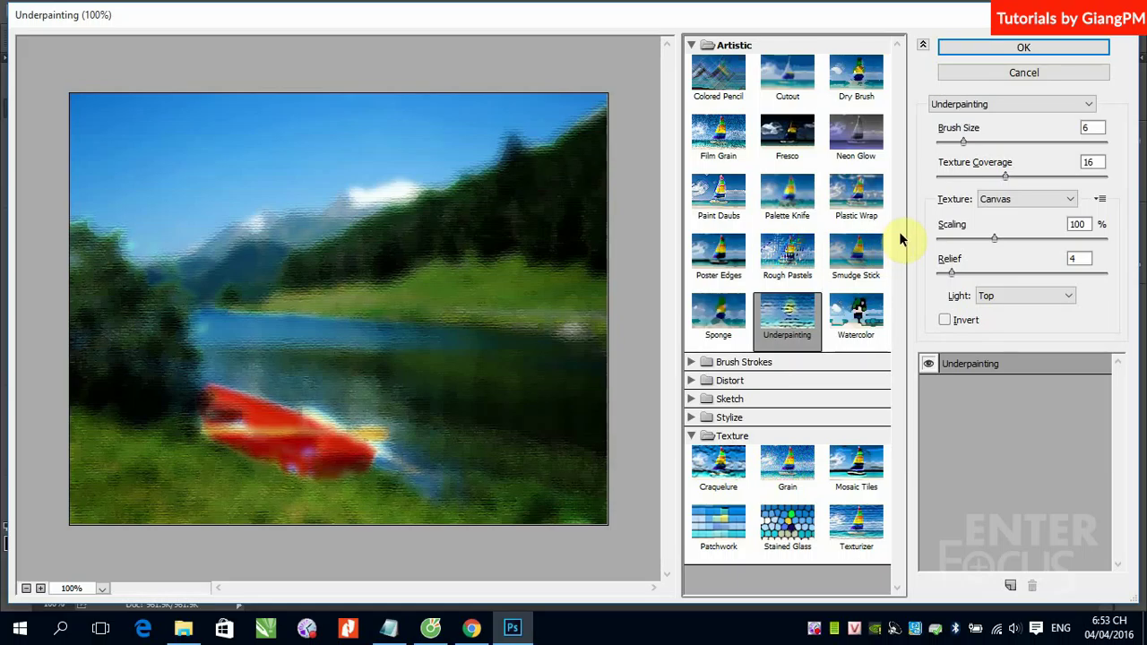
pyautogui.click(866, 321)
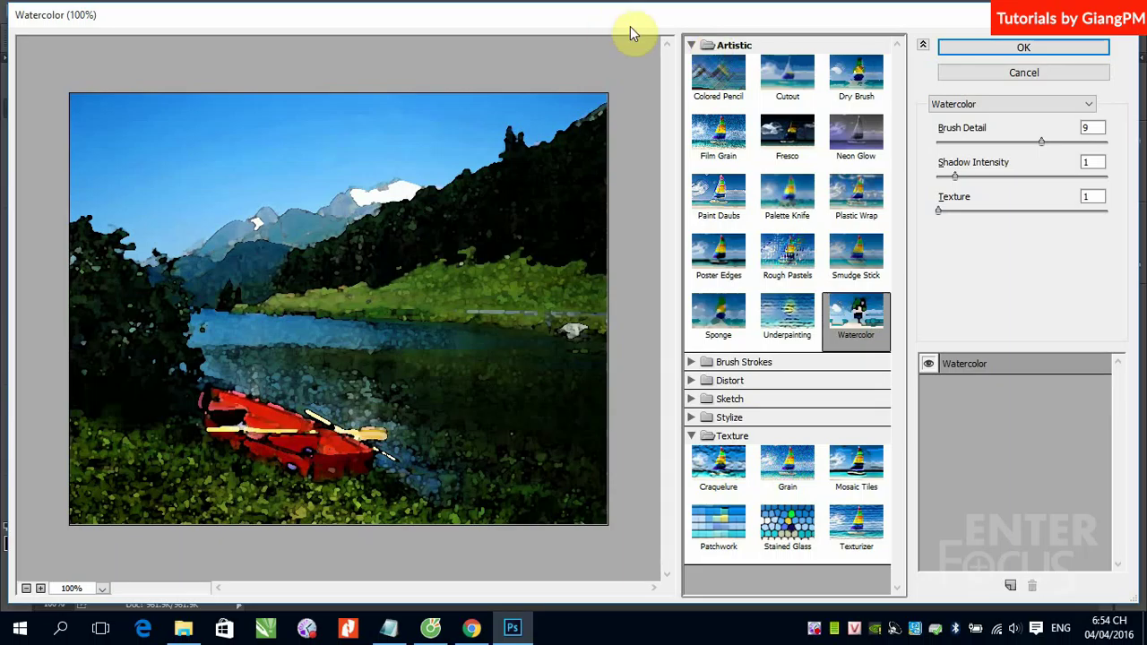
# Collapse the Artistic category and expand the Brush Strokes category
pyautogui.click(691, 46)
pyautogui.click(731, 46)
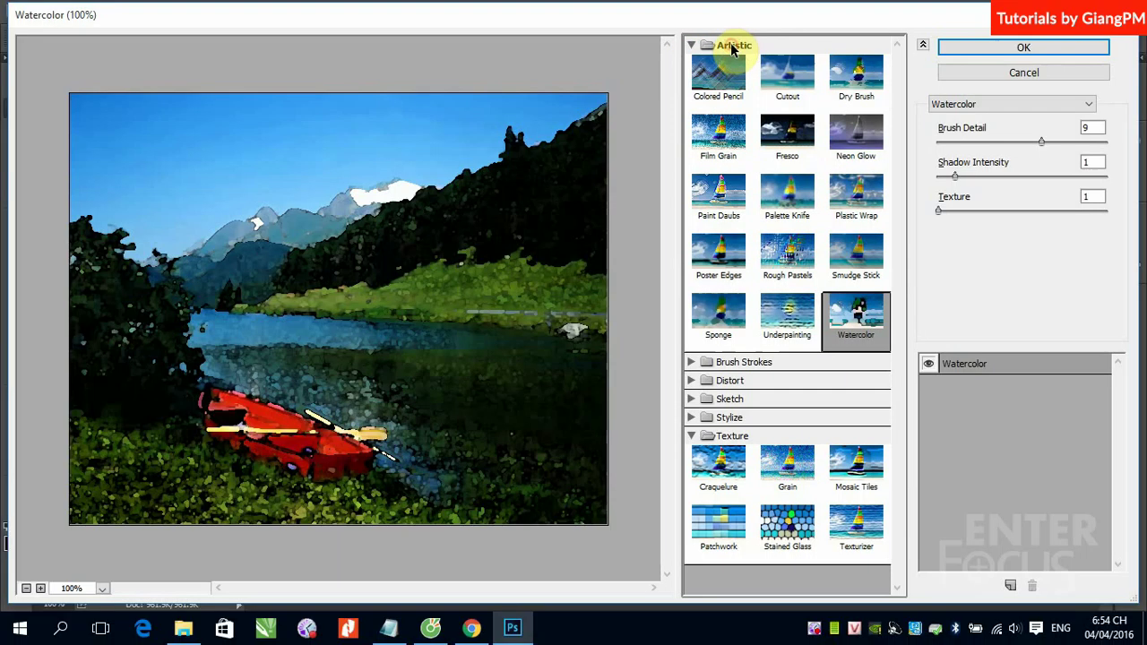
pyautogui.click(733, 45)
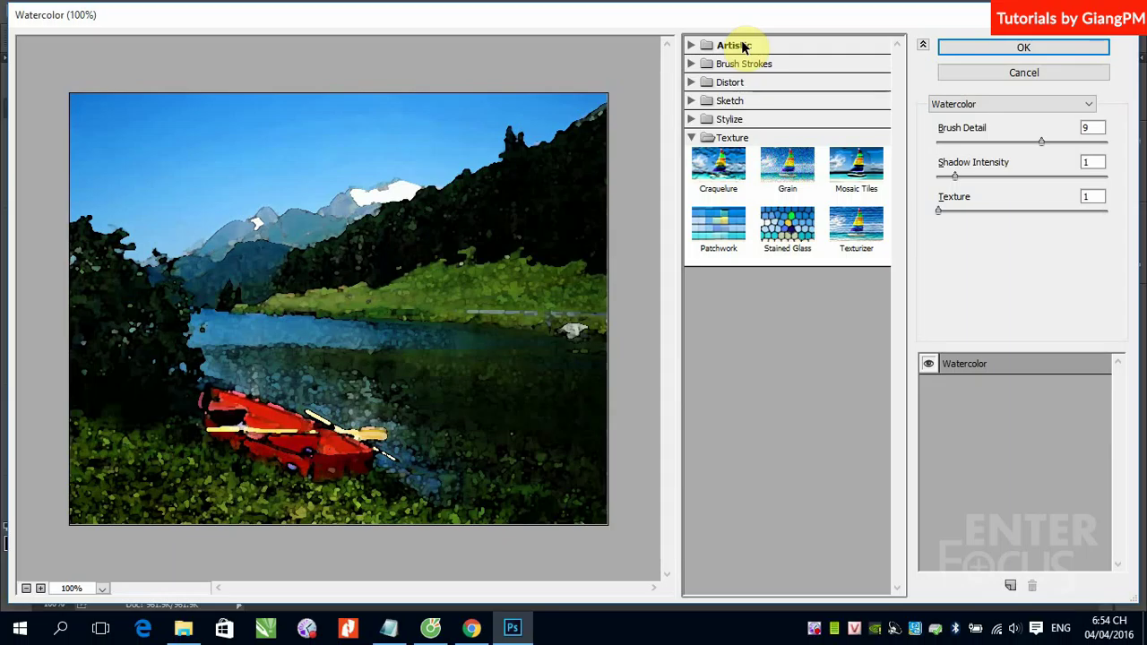
pyautogui.click(691, 63)
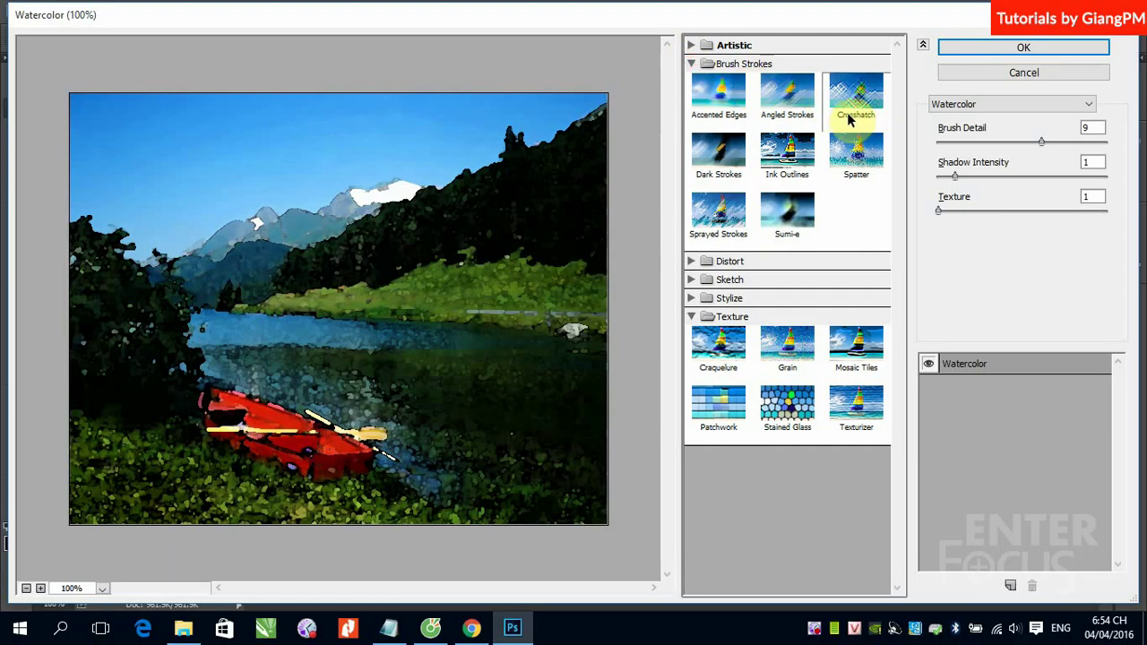
# Preview the Brush Strokes effects one after another, from Accented Edges to Sumi-e
pyautogui.click(724, 96)
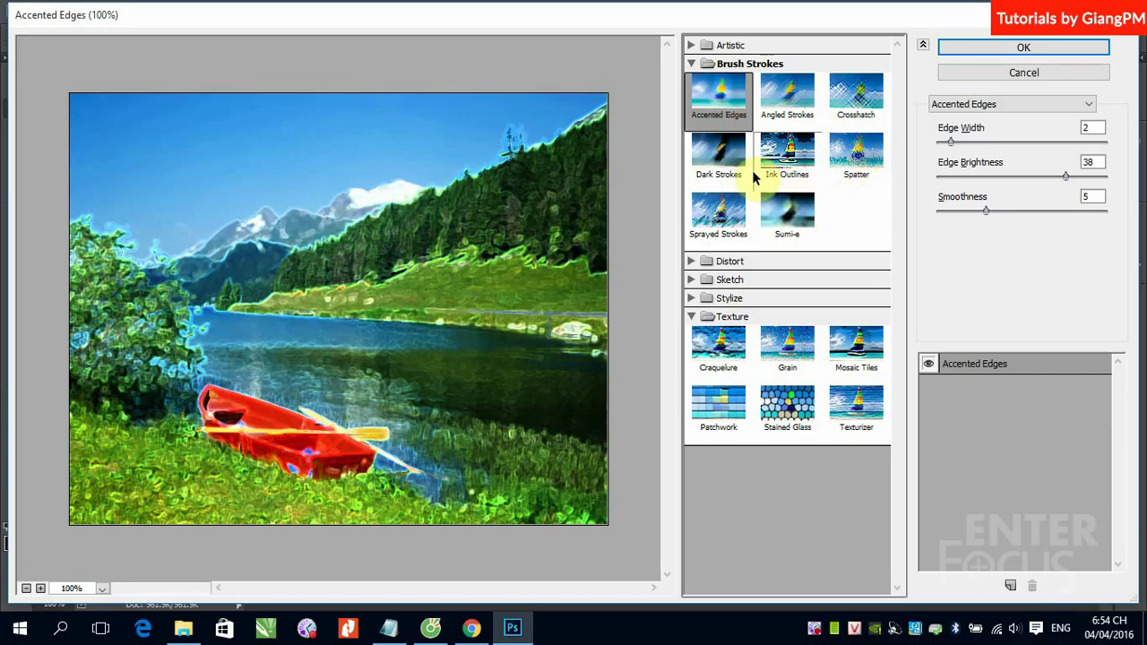
pyautogui.click(790, 100)
pyautogui.click(860, 103)
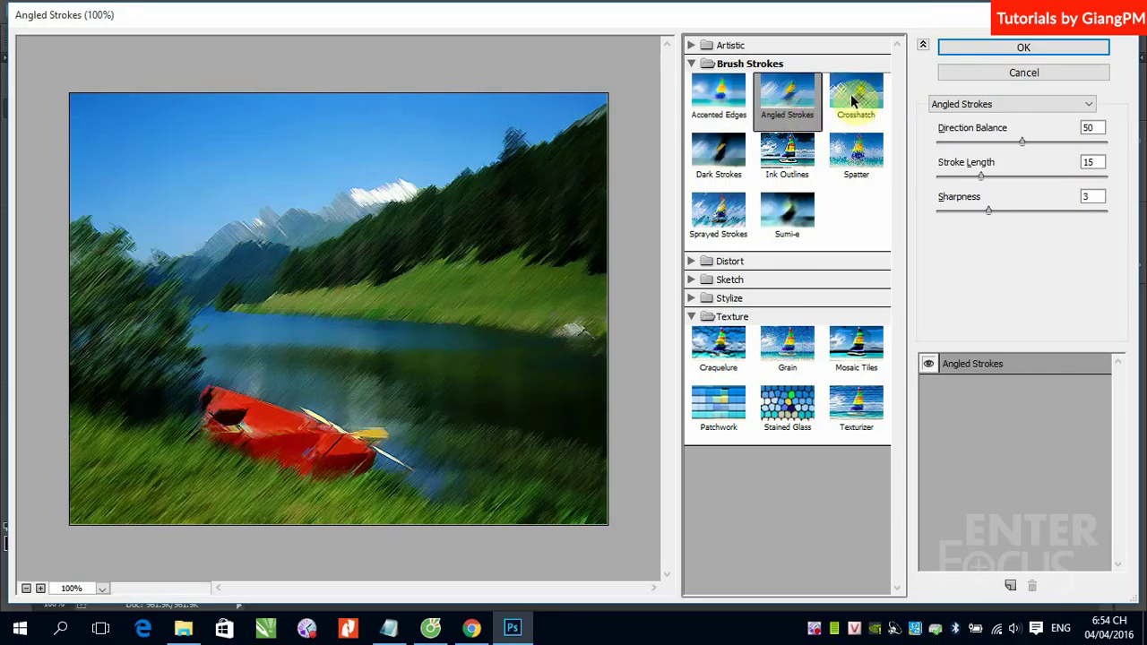
pyautogui.click(729, 159)
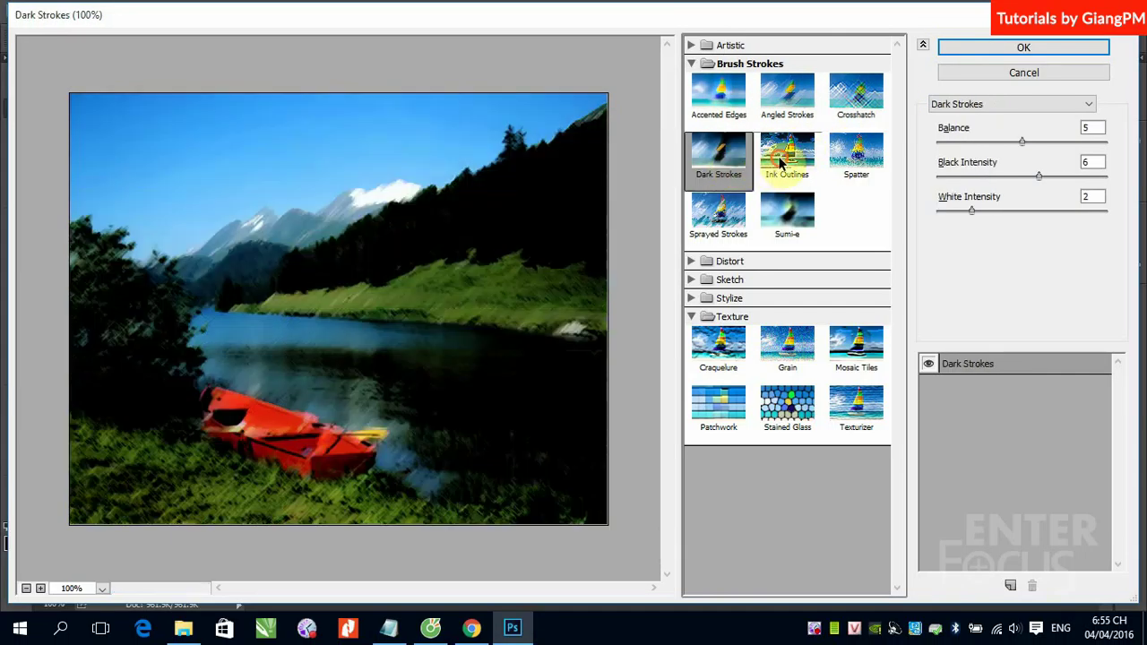
pyautogui.click(770, 154)
pyautogui.click(847, 175)
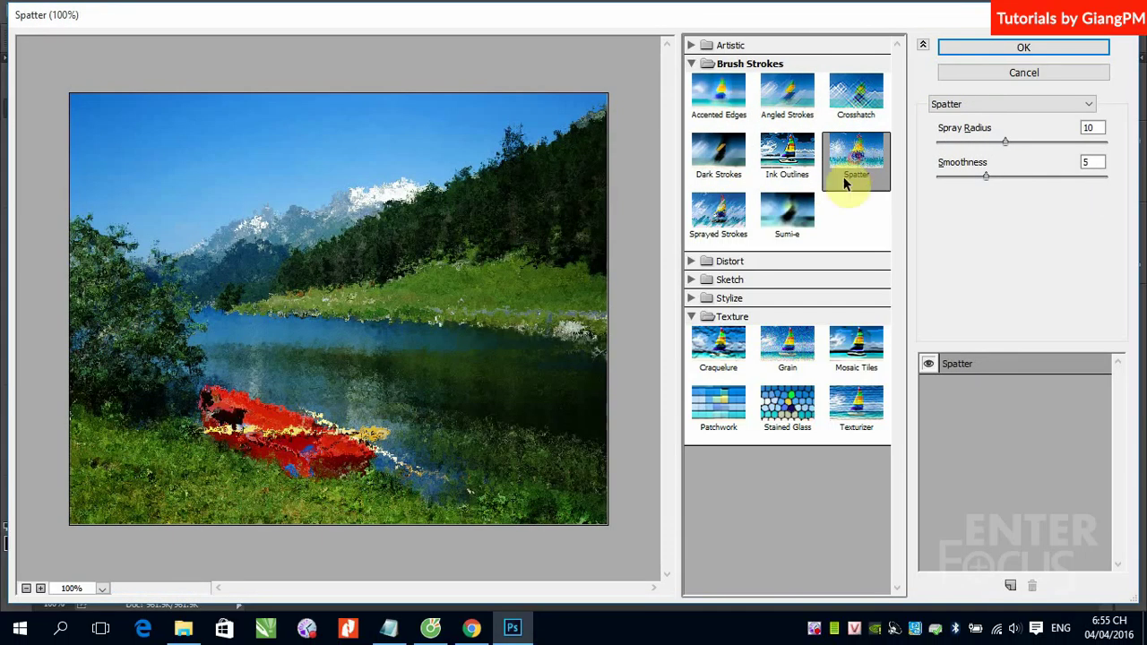
pyautogui.click(722, 211)
pyautogui.click(786, 219)
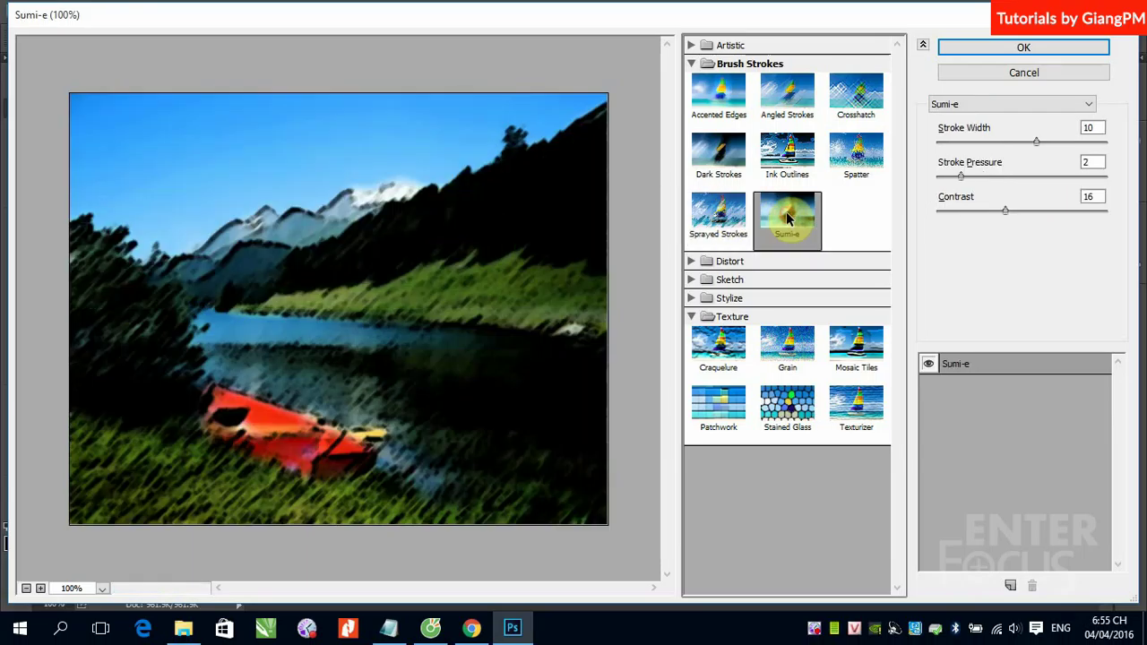
# Switch the effect to Accented Edges and set Edge Brightness to 20, trying values from 10 to 21
pyautogui.click(720, 90)
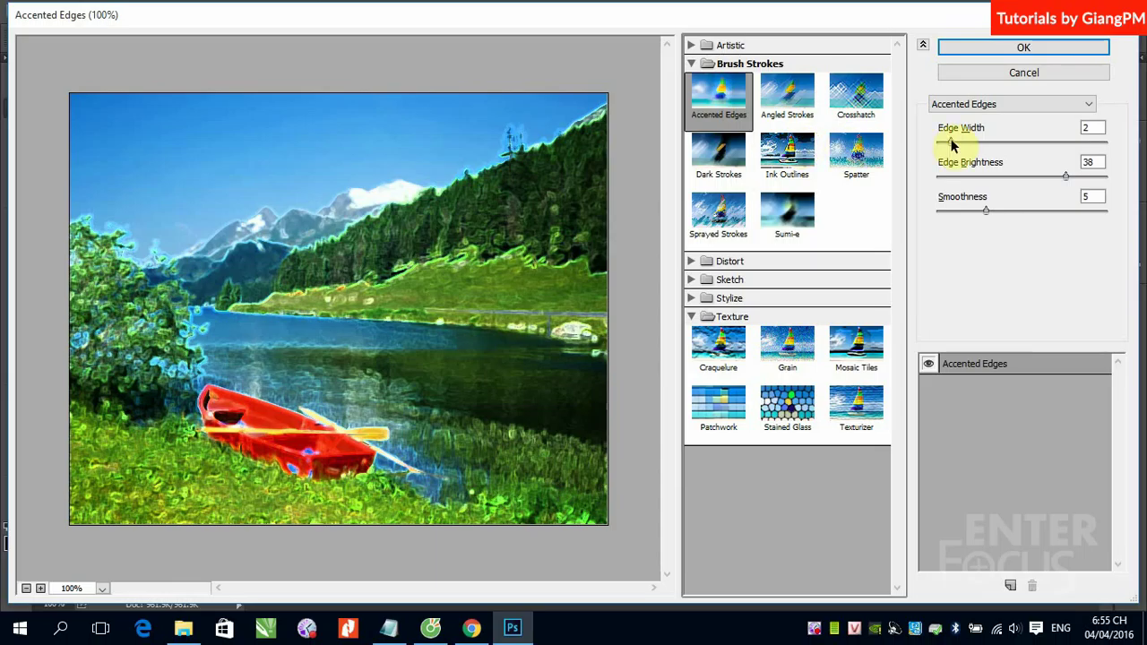
pyautogui.moveTo(1065, 176); pyautogui.dragTo(970, 177)
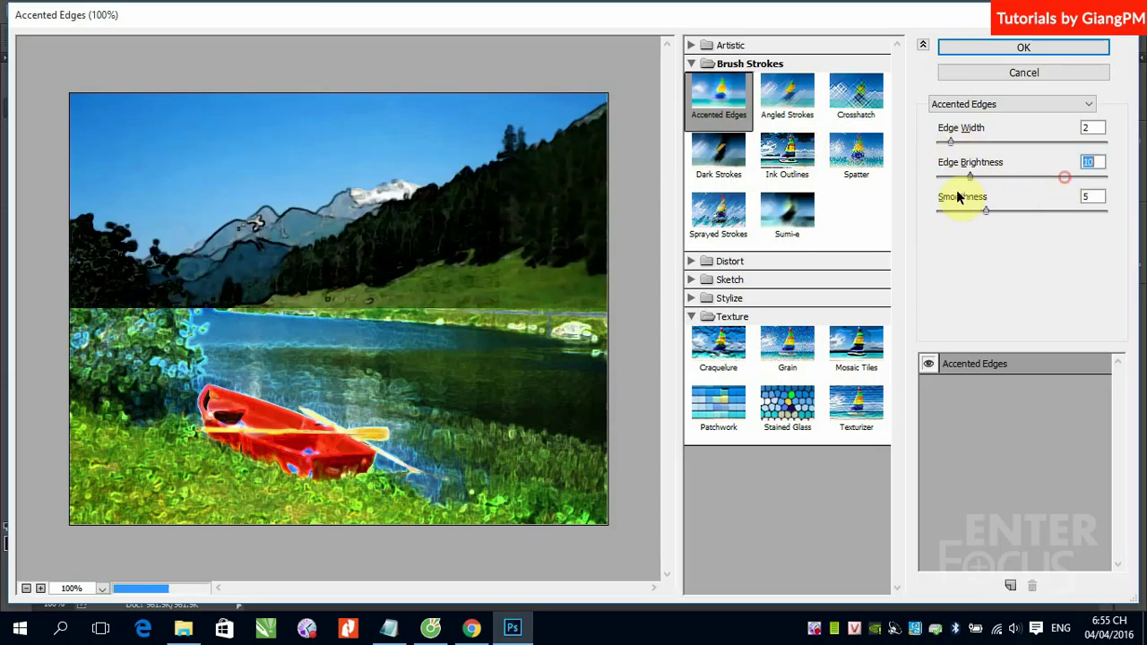
pyautogui.press('Up')
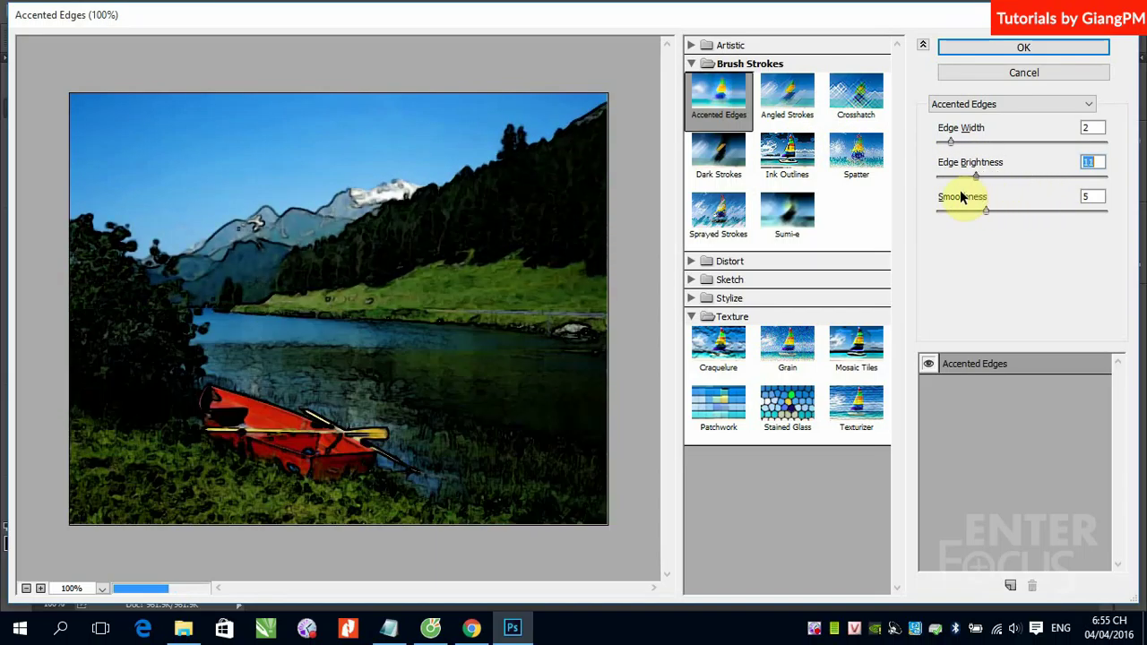
pyautogui.press('Up')
pyautogui.press('Up')
pyautogui.press('Up')
pyautogui.press('Up')
pyautogui.press('Up')
pyautogui.press('Up')
pyautogui.press('Up')
pyautogui.press('Up')
pyautogui.press('Up')
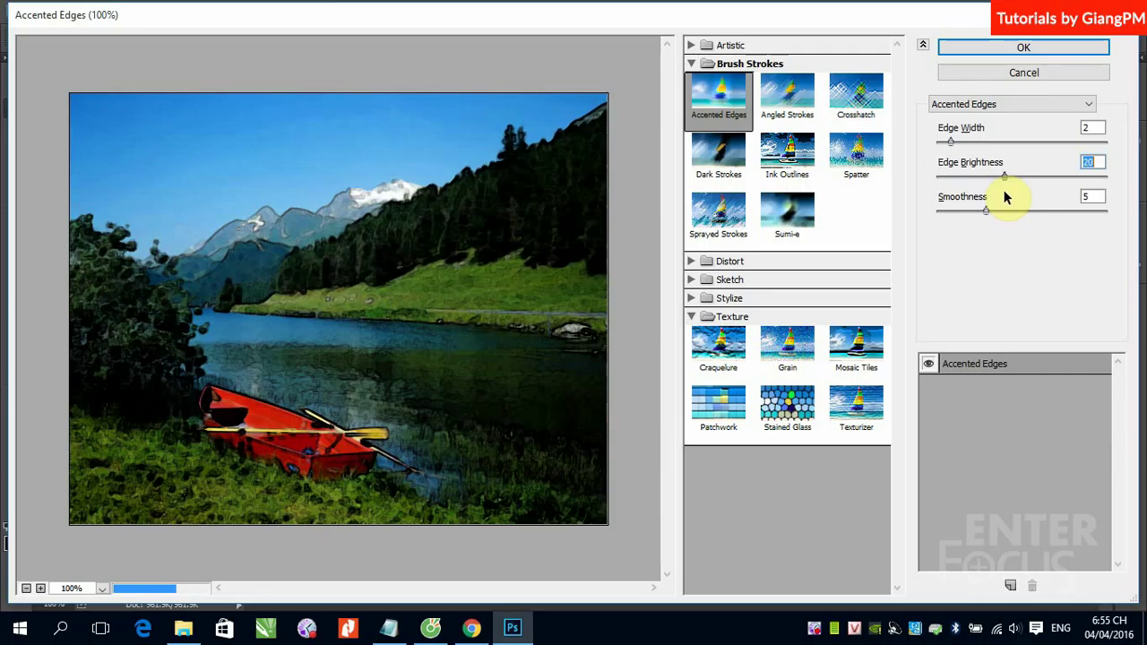
pyautogui.press('Up')
pyautogui.press('Up')
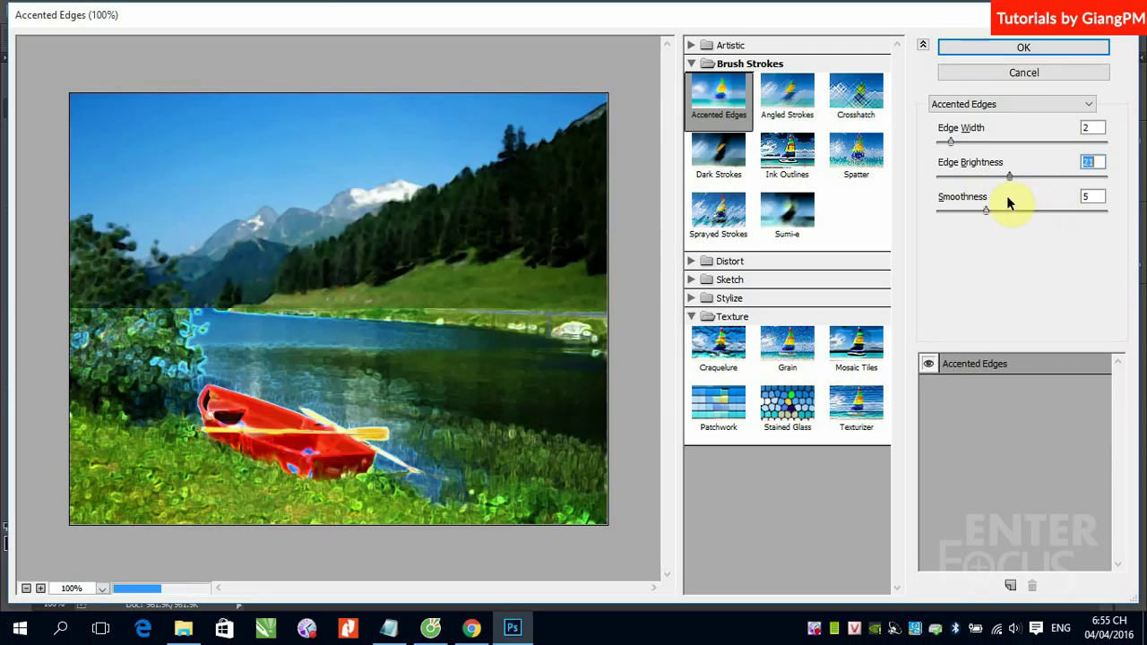
pyautogui.press('Down')
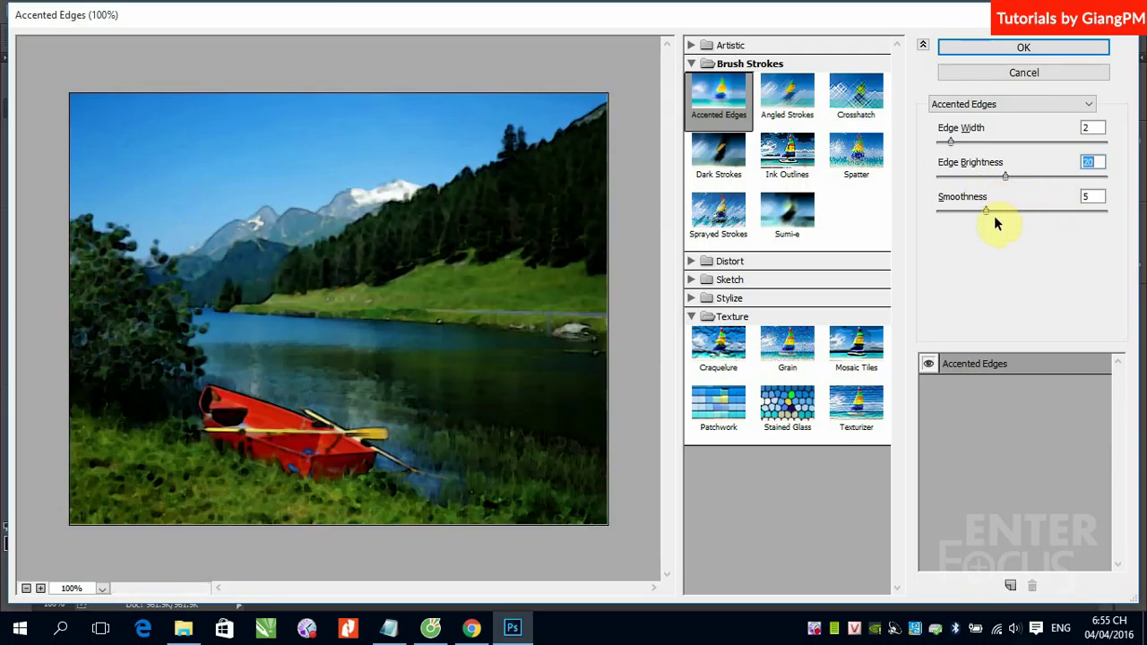
# Try an Edge Width of 9 for Accented Edges and return it to 2, keeping Smoothness at 5
pyautogui.moveTo(983, 211)
pyautogui.mouseDown()
pyautogui.moveTo(929, 213)
pyautogui.moveTo(1082, 220)
pyautogui.moveTo(957, 225)
pyautogui.moveTo(980, 221)
pyautogui.mouseUp()
pyautogui.moveTo(952, 141); pyautogui.dragTo(1042, 159)
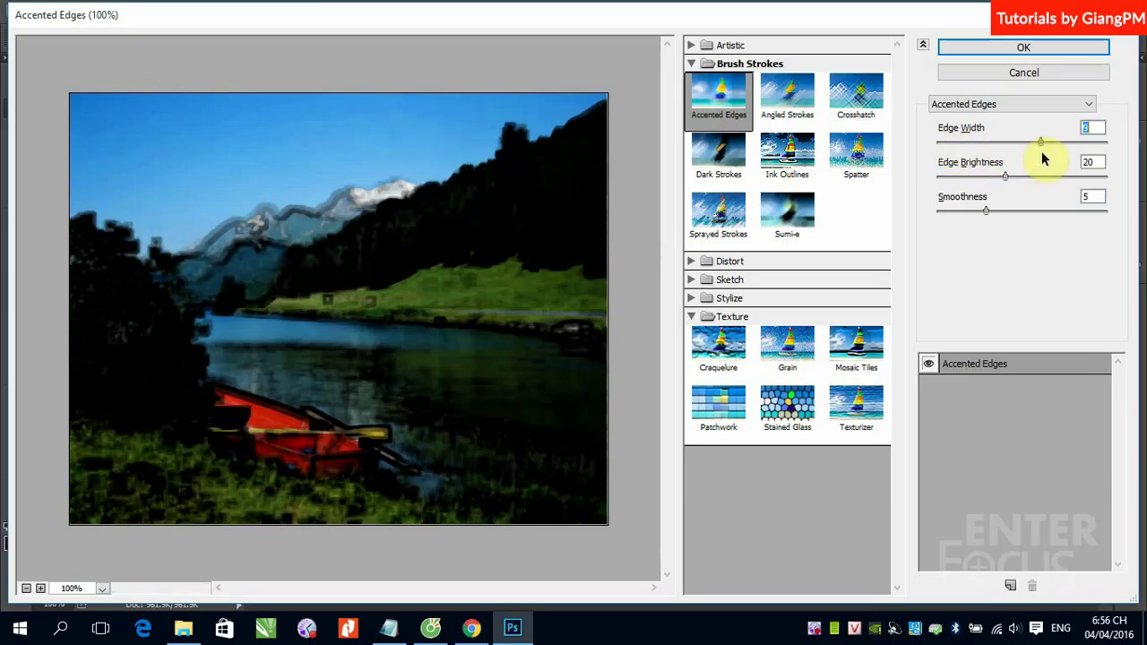
pyautogui.moveTo(1042, 158); pyautogui.dragTo(950, 162)
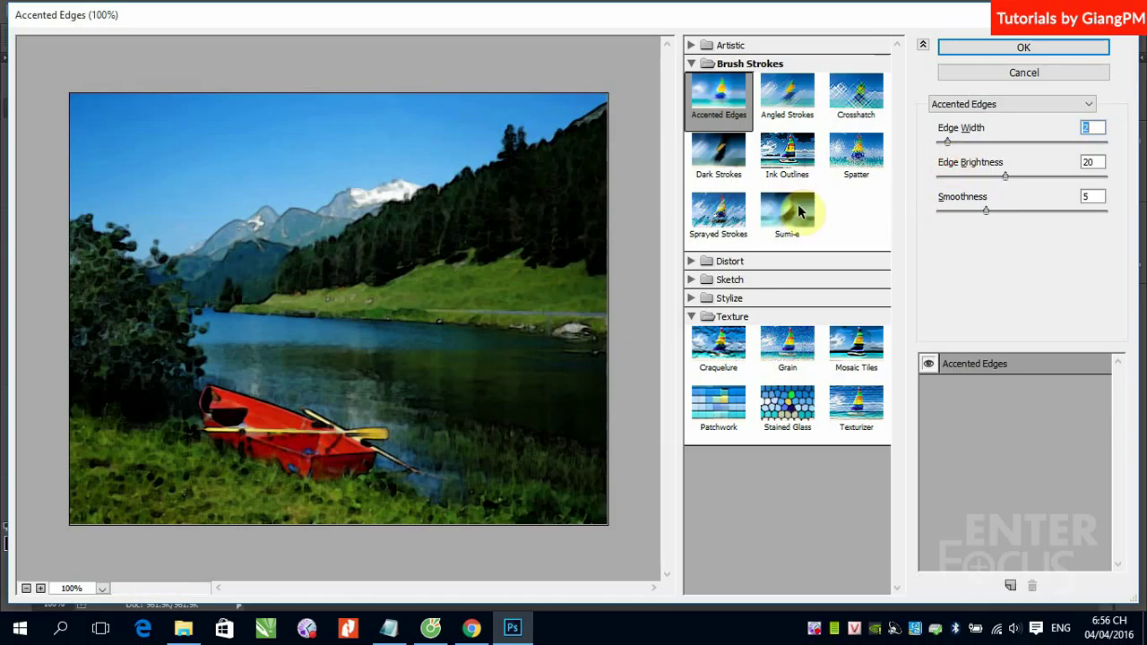
# Switch the effect to Angled Strokes and try Direction Balance values of 0, 100 and 84
pyautogui.click(802, 103)
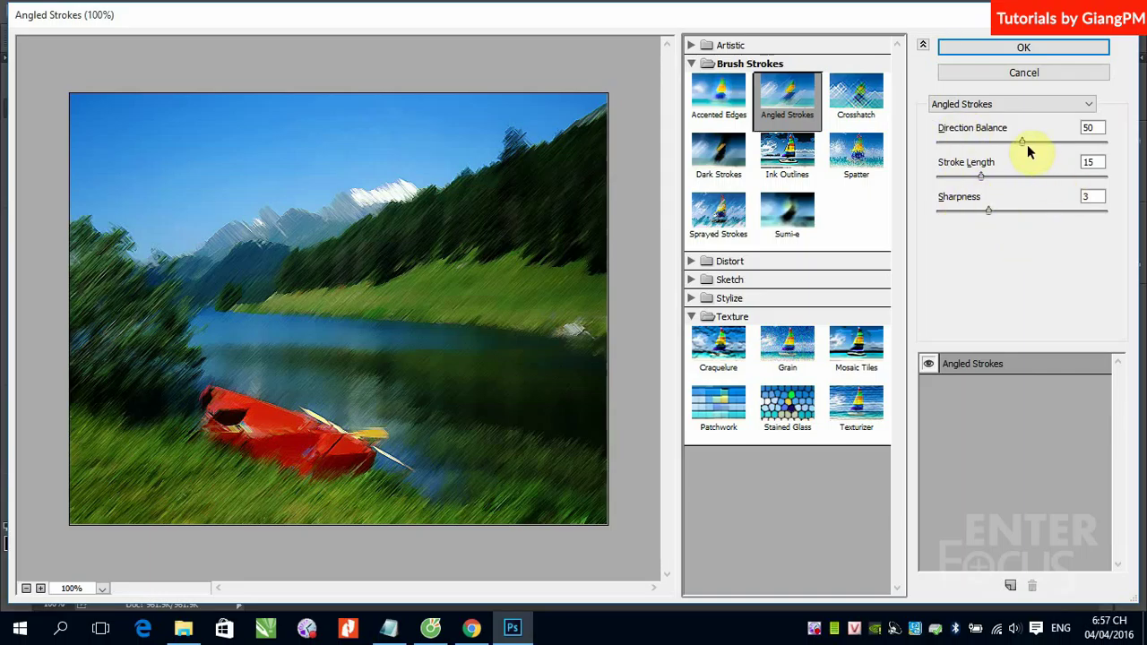
pyautogui.moveTo(1023, 144); pyautogui.dragTo(928, 165)
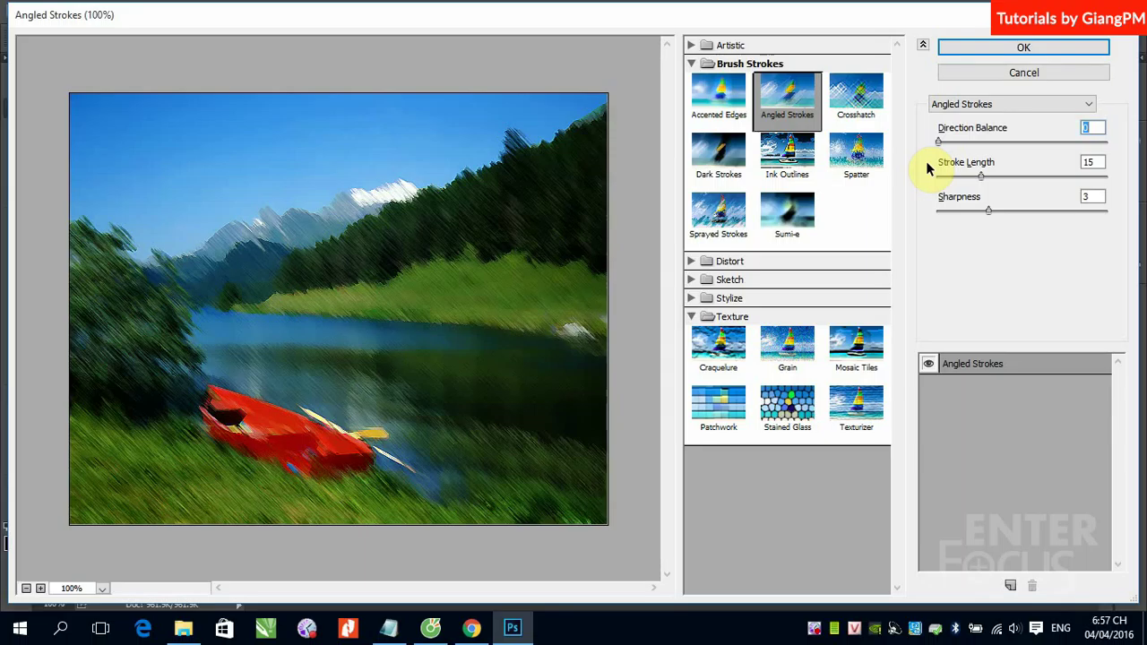
pyautogui.moveTo(941, 142); pyautogui.dragTo(1106, 143)
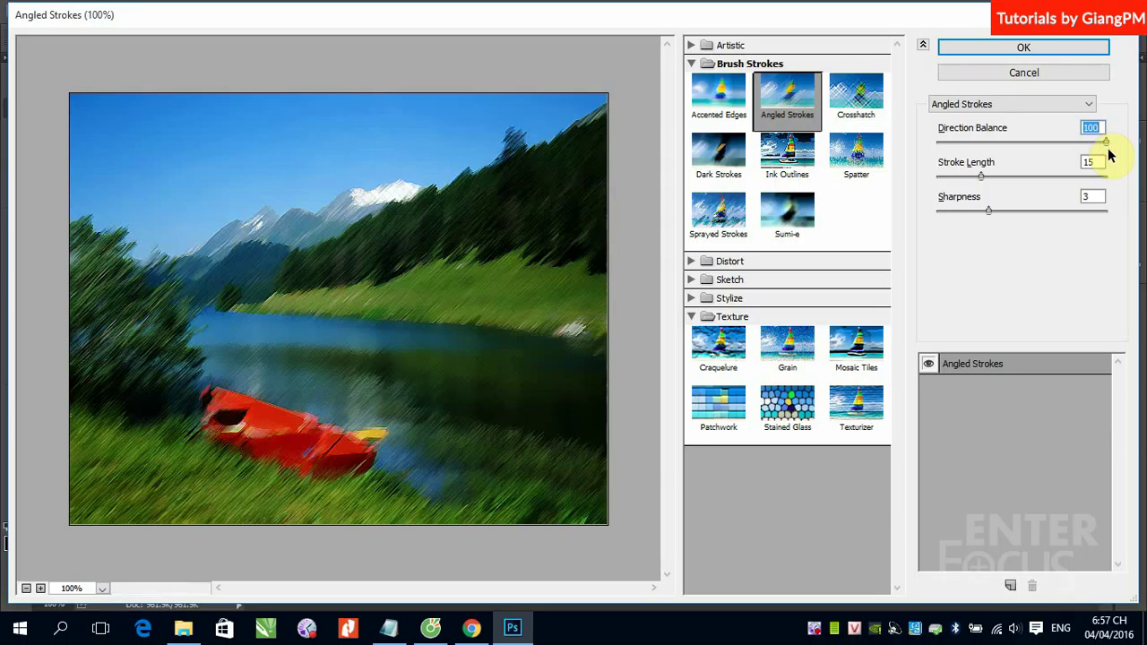
pyautogui.moveTo(1105, 146); pyautogui.dragTo(1078, 152)
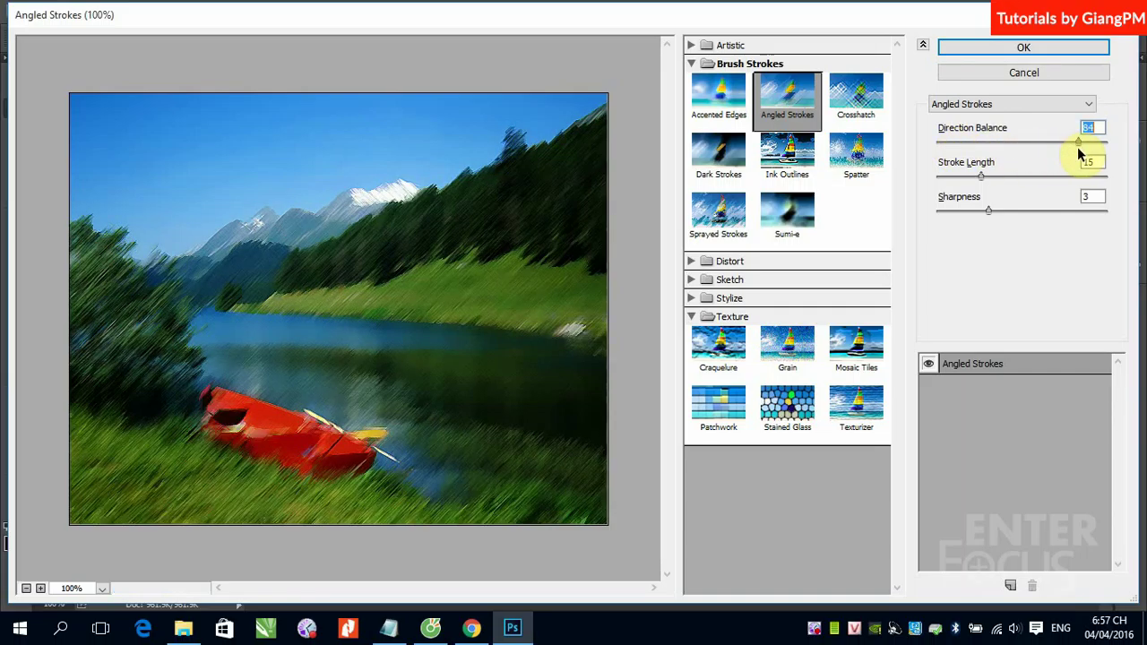
# Set Angled Strokes to Direction Balance 51, Stroke Length 10 and Sharpness 4, trying a Sharpness of 10 first
pyautogui.moveTo(1078, 149)
pyautogui.mouseDown()
pyautogui.moveTo(1023, 151)
pyautogui.moveTo(981, 176)
pyautogui.moveTo(1100, 179)
pyautogui.moveTo(963, 181)
pyautogui.mouseUp()
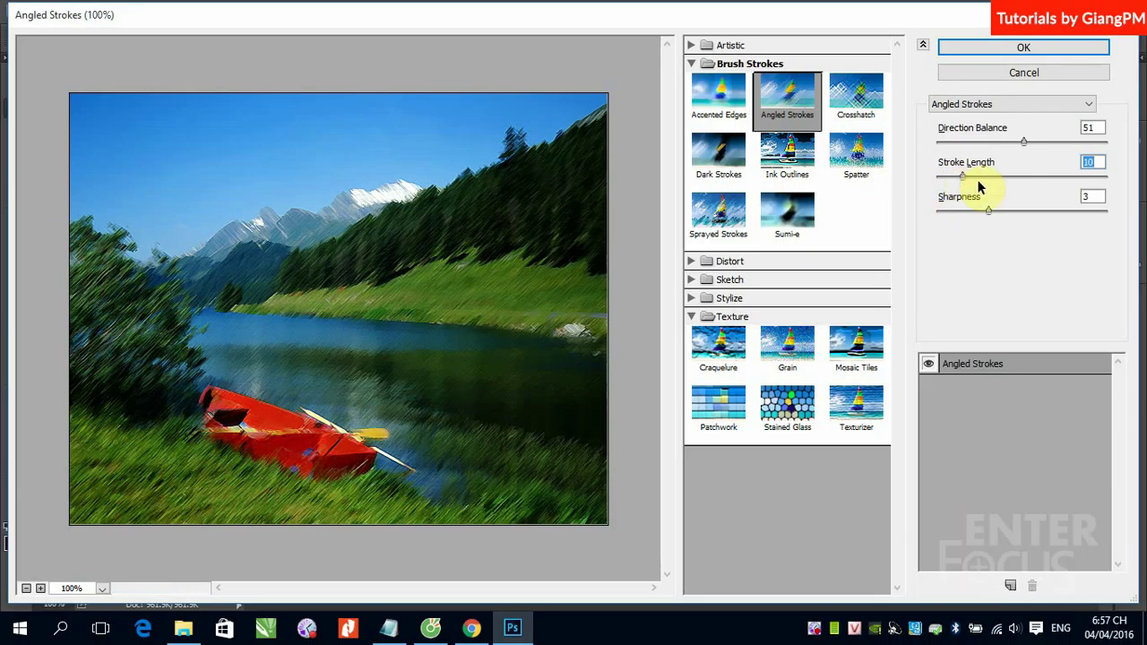
pyautogui.moveTo(986, 212); pyautogui.dragTo(1104, 212)
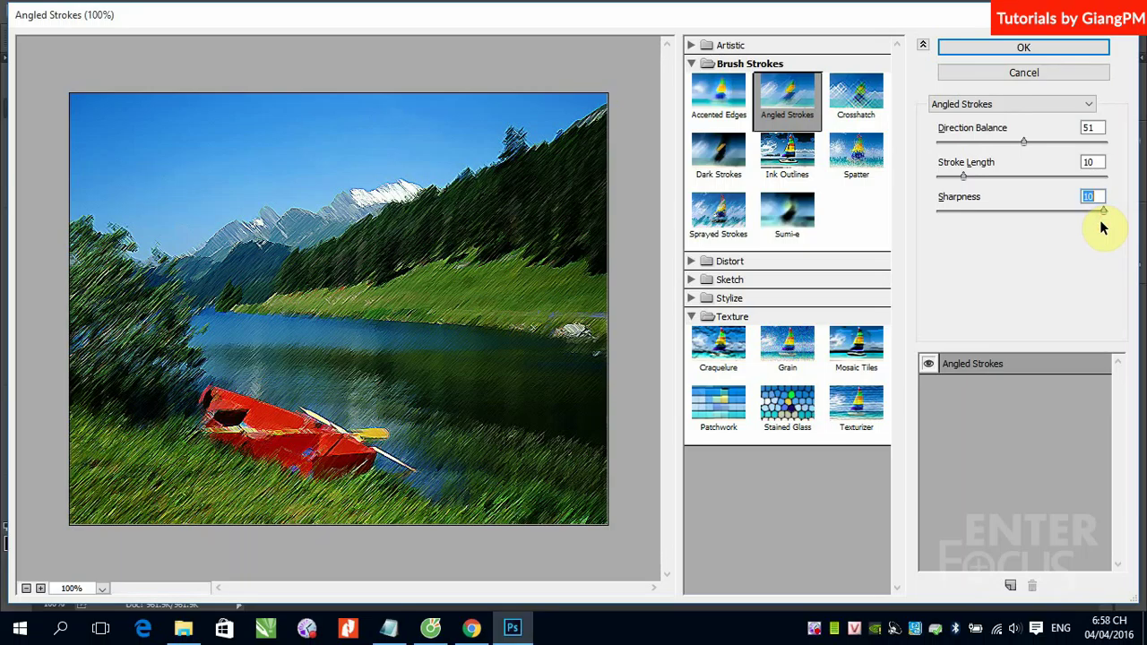
pyautogui.moveTo(1104, 212)
pyautogui.mouseDown()
pyautogui.moveTo(989, 231)
pyautogui.moveTo(998, 230)
pyautogui.mouseUp()
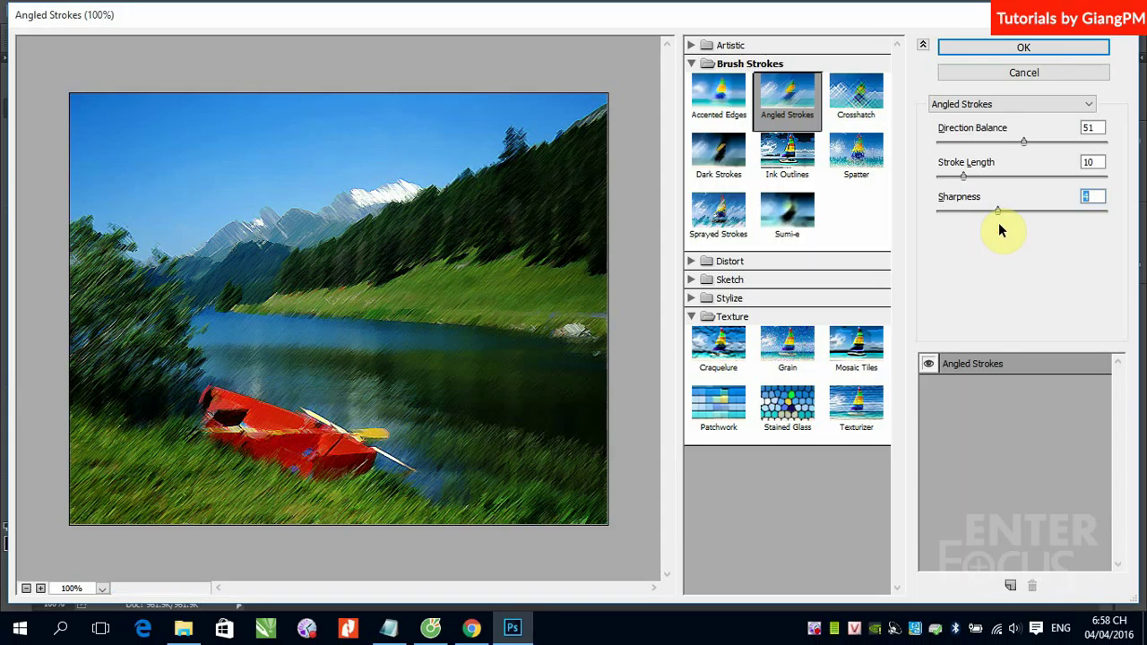
# Switch the effect to Crosshatch and set Stroke Length 13, Sharpness 11 and Strength 2
pyautogui.click(849, 94)
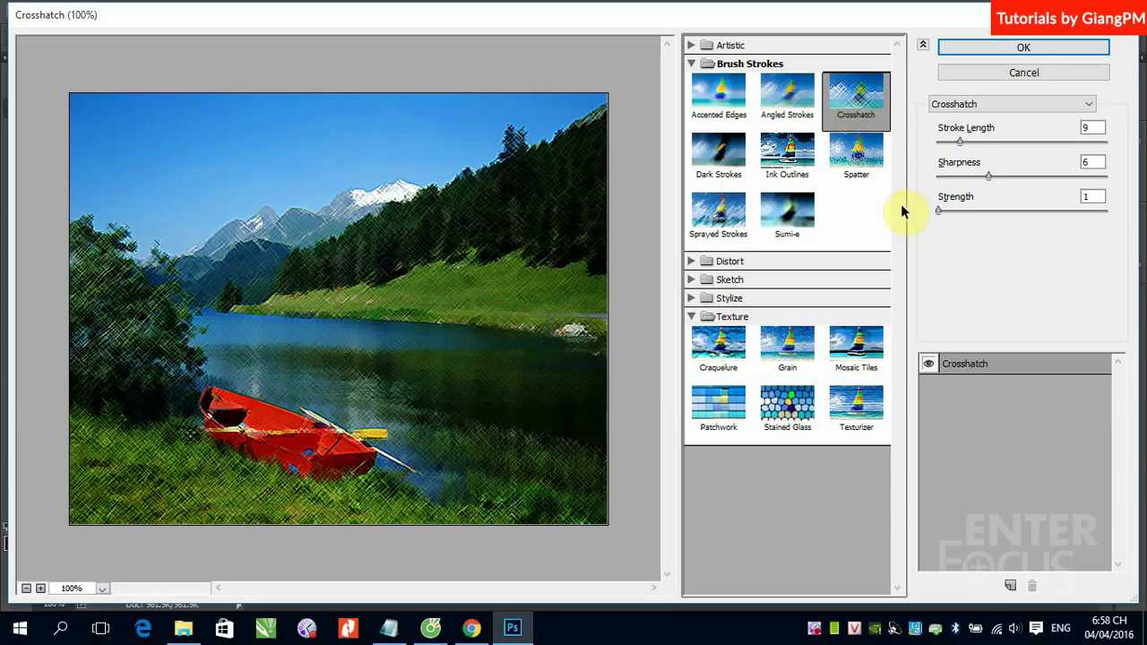
pyautogui.moveTo(963, 140)
pyautogui.mouseDown()
pyautogui.moveTo(1053, 148)
pyautogui.moveTo(975, 143)
pyautogui.mouseUp()
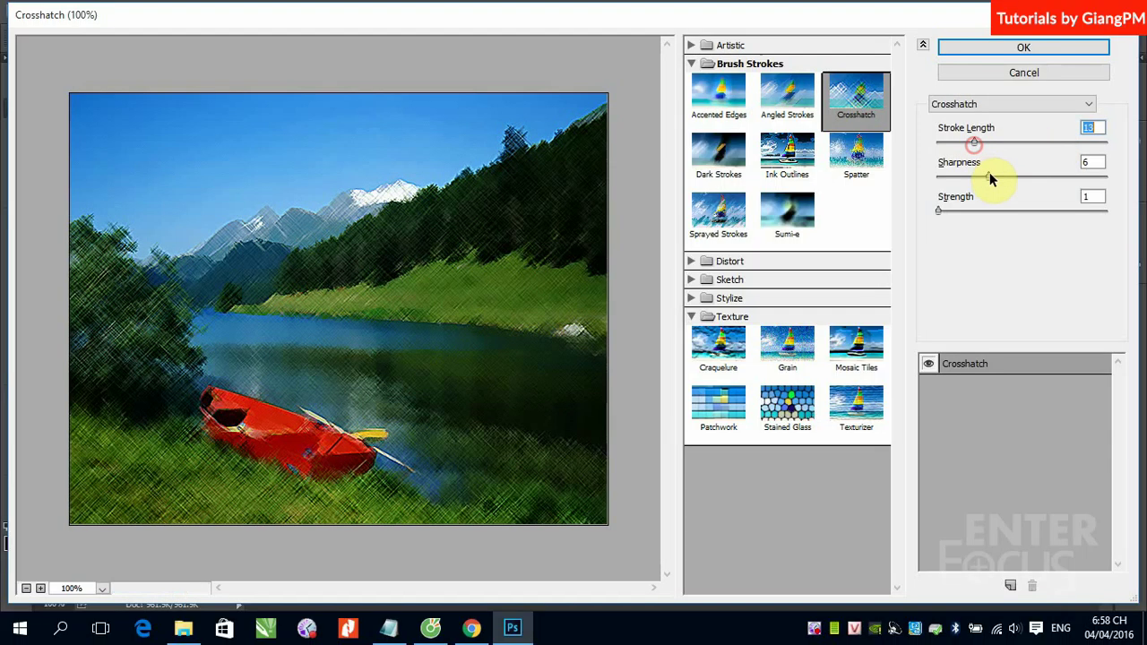
pyautogui.click(988, 176)
pyautogui.moveTo(1024, 174); pyautogui.dragTo(960, 212)
pyautogui.moveTo(950, 174); pyautogui.dragTo(1032, 175)
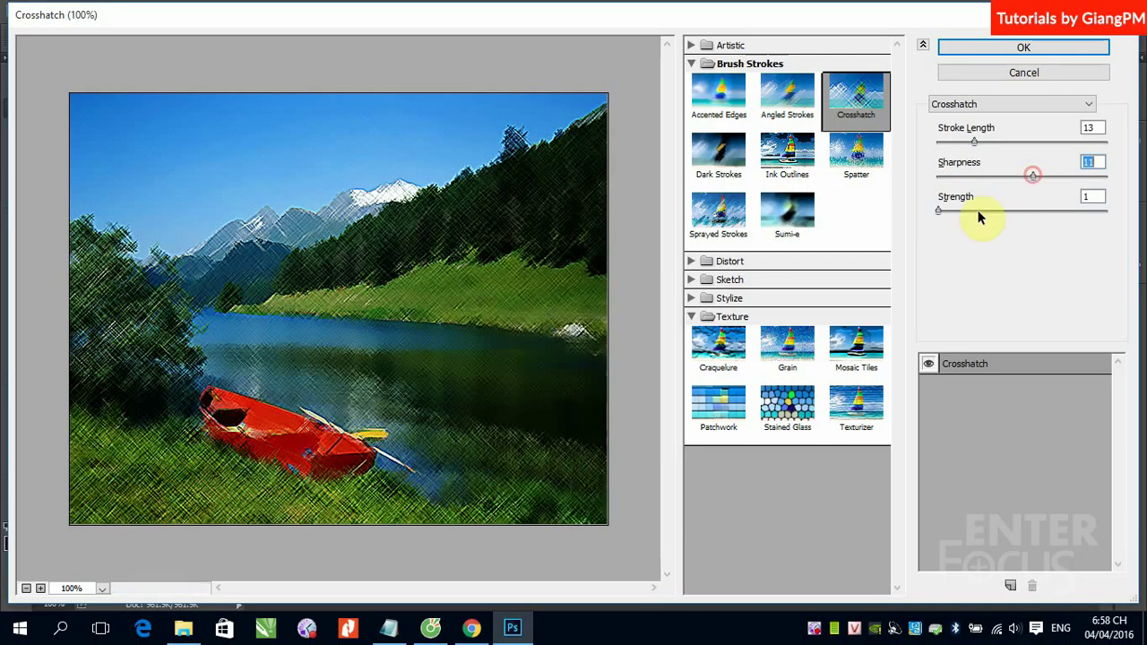
pyautogui.moveTo(938, 211); pyautogui.dragTo(1027, 217)
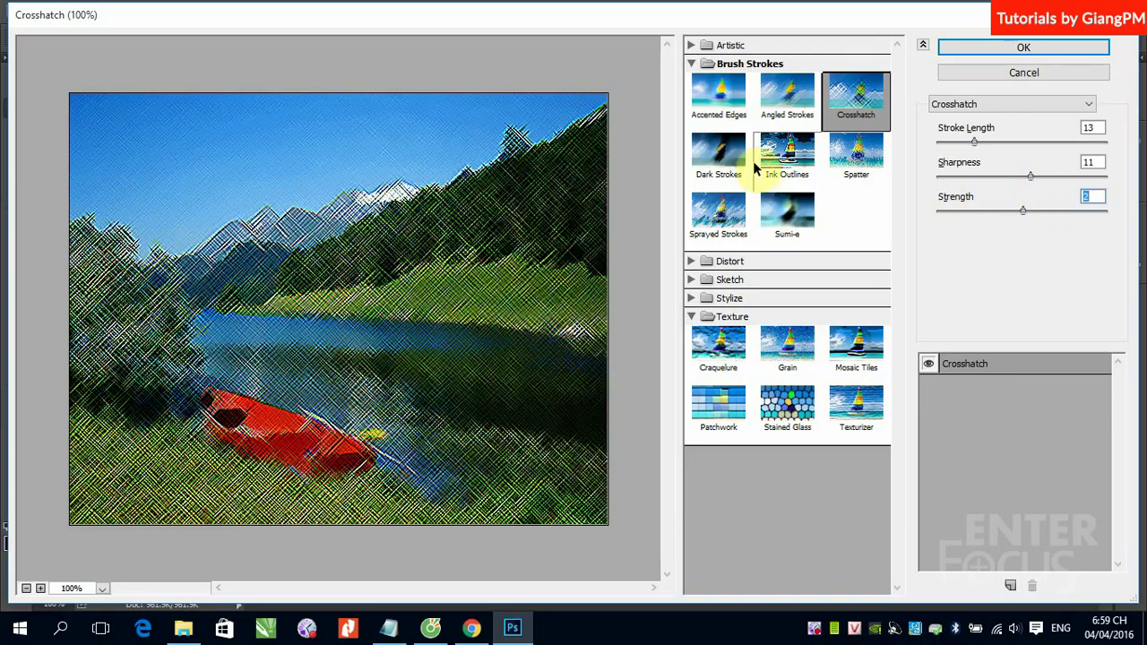
# Switch the effect to Dark Strokes with Balance 2, Black Intensity 0 and White Intensity 6, also trying a Black Intensity of 1
pyautogui.click(721, 151)
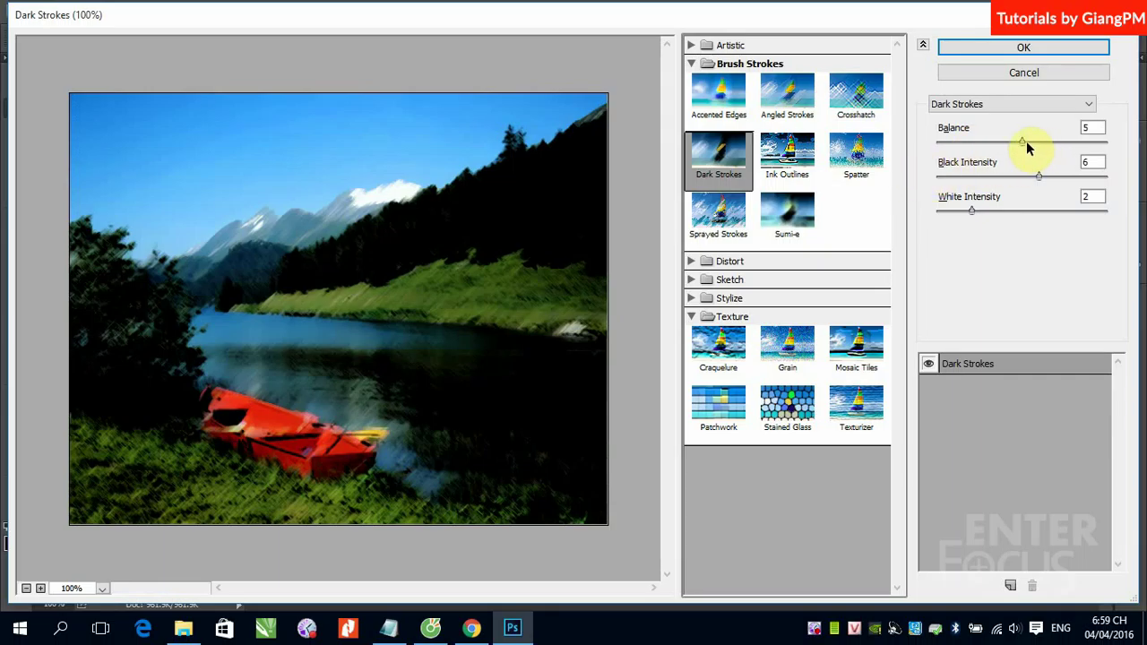
pyautogui.moveTo(1021, 141); pyautogui.dragTo(964, 143)
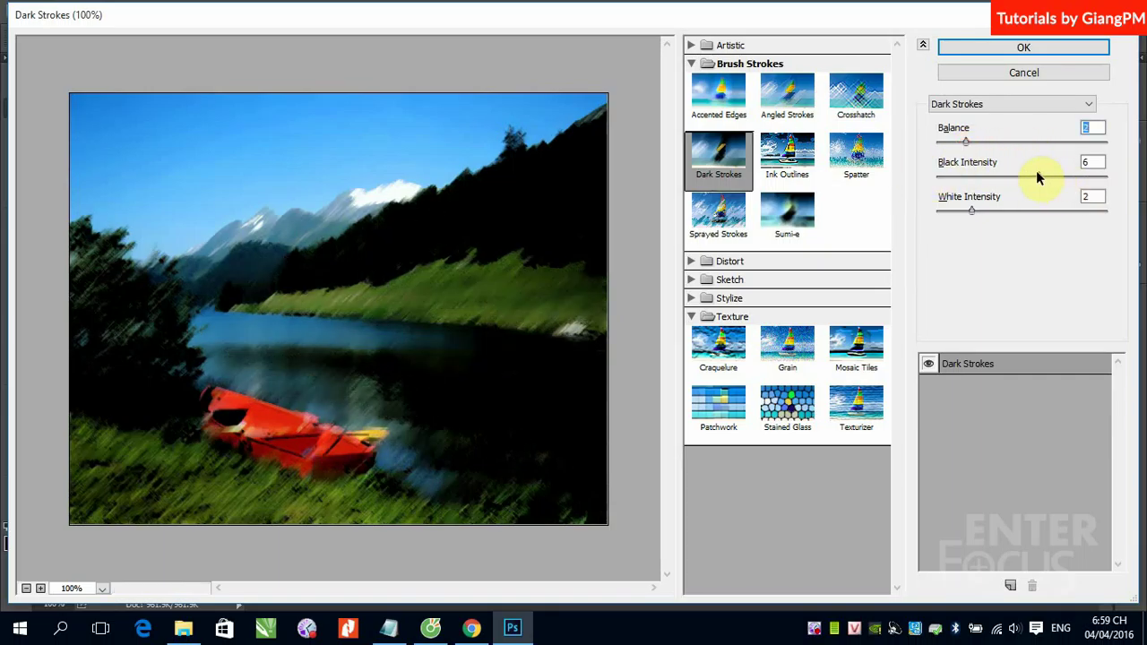
pyautogui.moveTo(1039, 176); pyautogui.dragTo(943, 177)
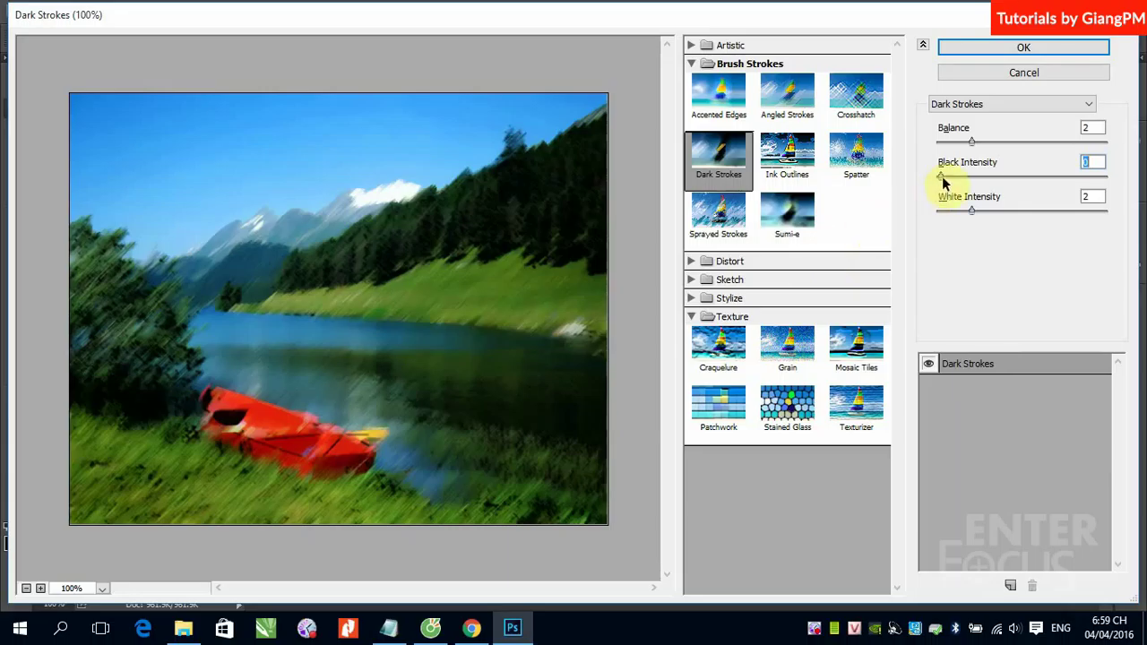
pyautogui.moveTo(943, 176); pyautogui.dragTo(964, 179)
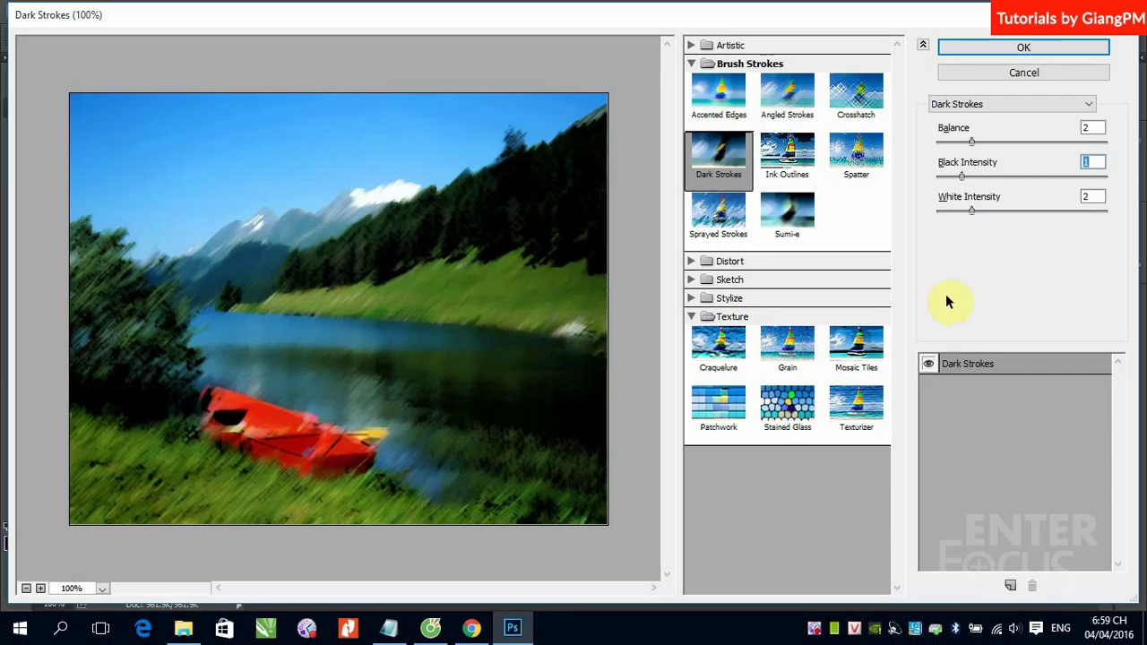
pyautogui.moveTo(964, 179); pyautogui.dragTo(1001, 180)
pyautogui.moveTo(1064, 199); pyautogui.dragTo(946, 211)
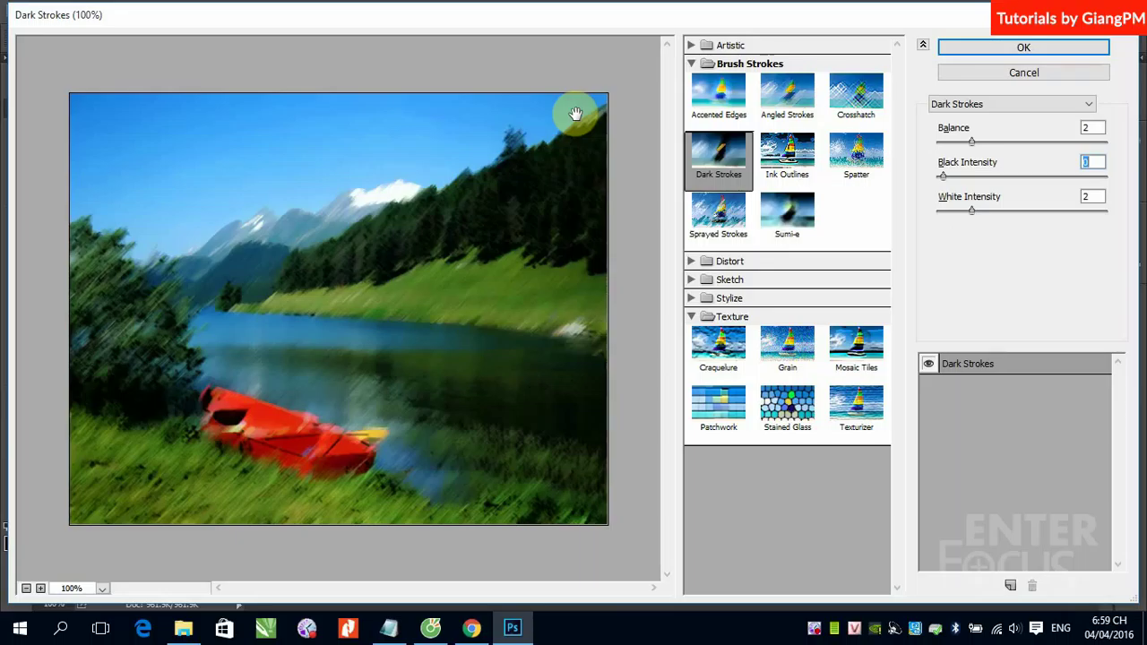
pyautogui.moveTo(971, 211); pyautogui.dragTo(1042, 231)
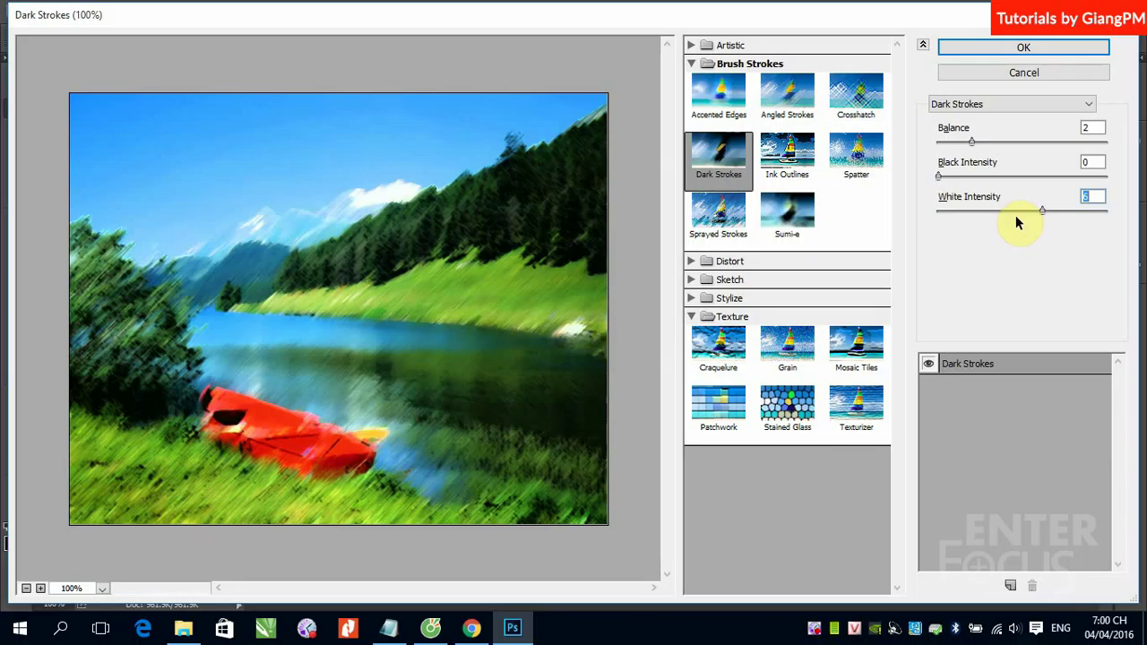
# Switch the effect to Ink Outlines with Stroke Length 3, Dark Intensity 12 and Light Intensity 21, trying Stroke Length 1 and Dark Intensity 5 first
pyautogui.click(798, 163)
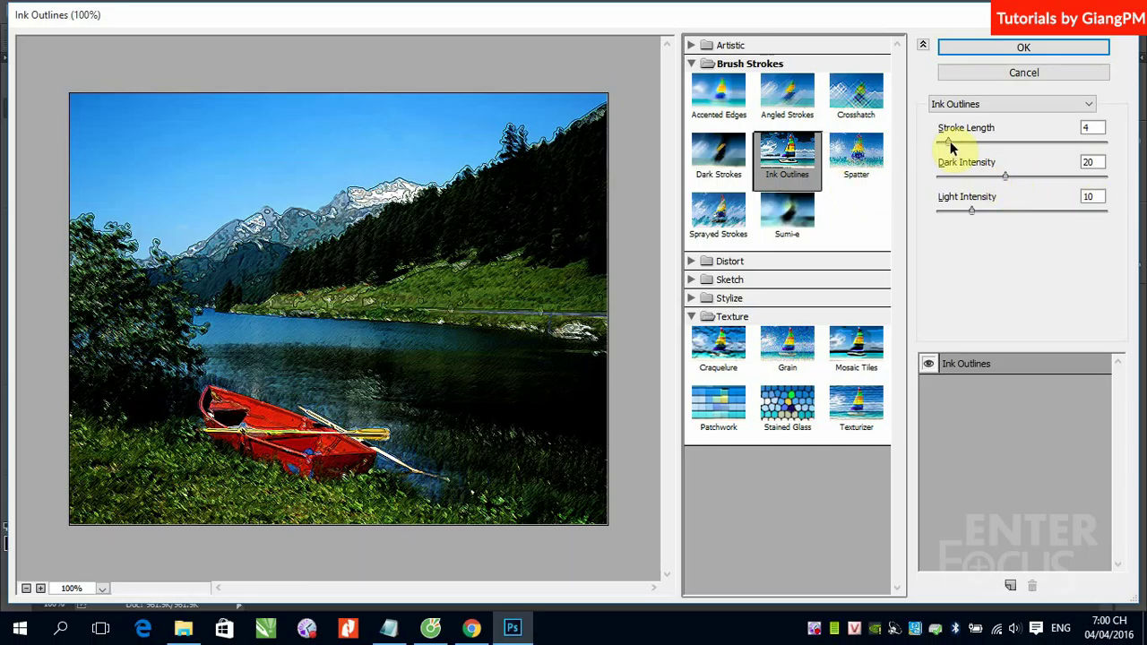
pyautogui.moveTo(952, 148)
pyautogui.mouseDown()
pyautogui.moveTo(1025, 158)
pyautogui.moveTo(930, 161)
pyautogui.mouseUp()
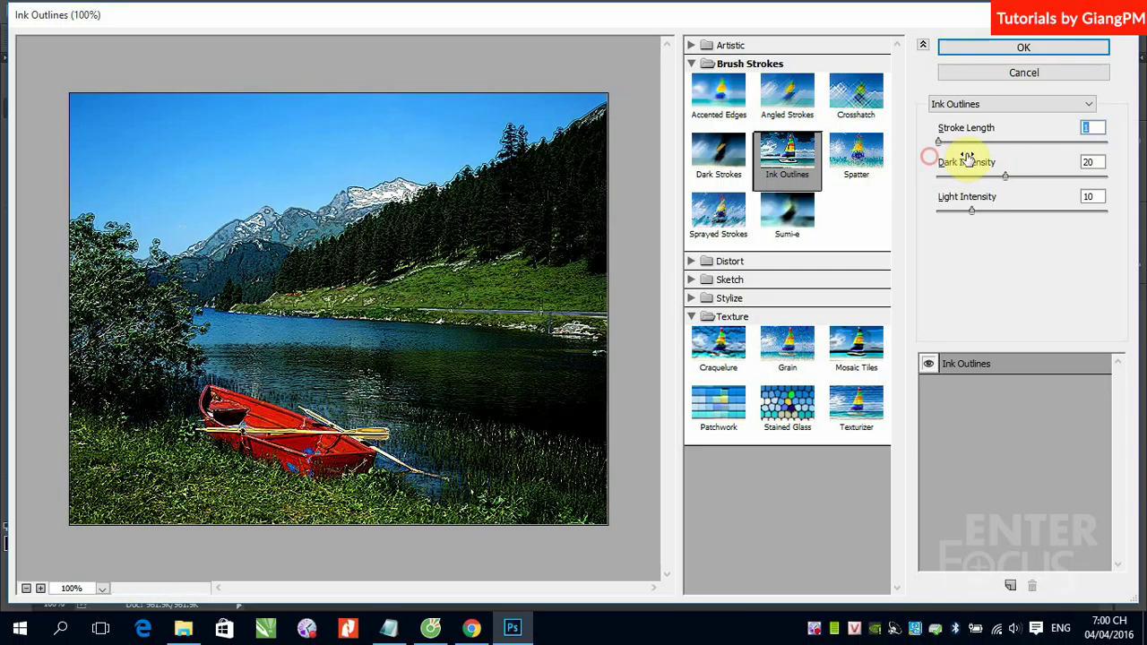
pyautogui.moveTo(928, 159)
pyautogui.mouseDown()
pyautogui.moveTo(962, 143)
pyautogui.moveTo(953, 155)
pyautogui.moveTo(946, 145)
pyautogui.mouseUp()
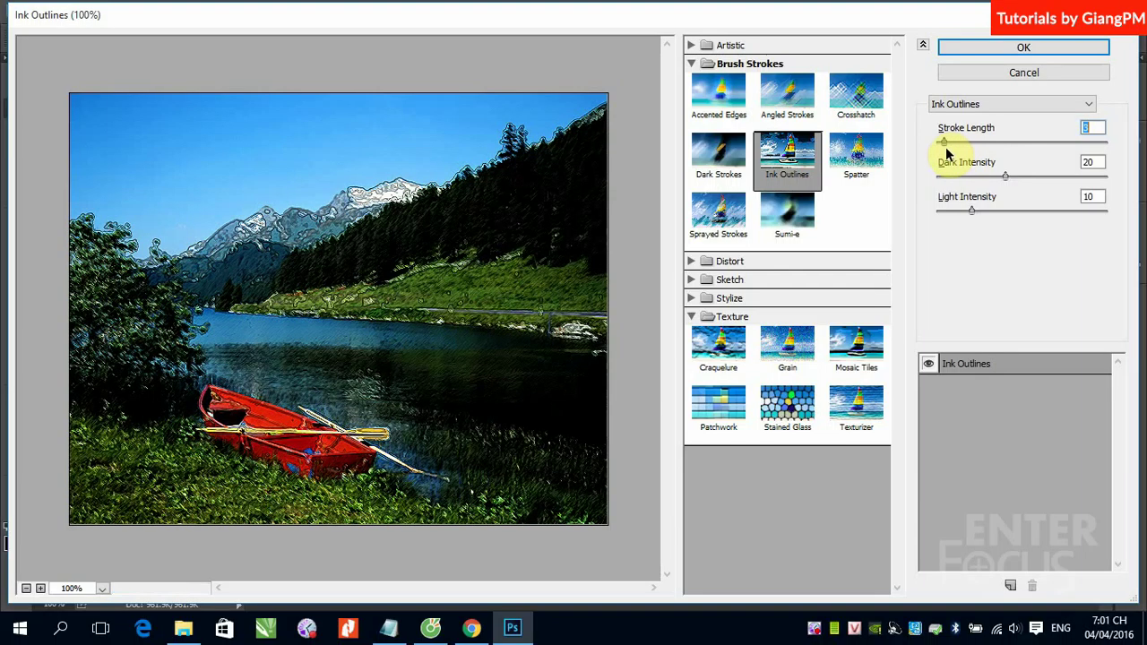
pyautogui.moveTo(1006, 178); pyautogui.dragTo(1007, 233)
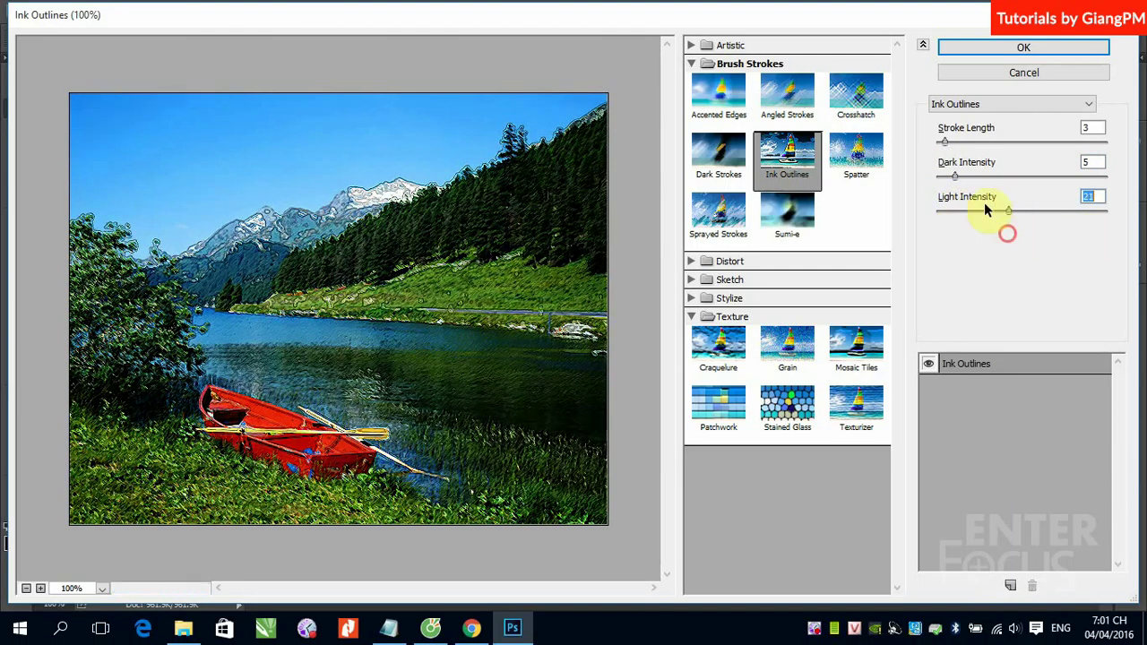
pyautogui.moveTo(952, 172); pyautogui.dragTo(1035, 207)
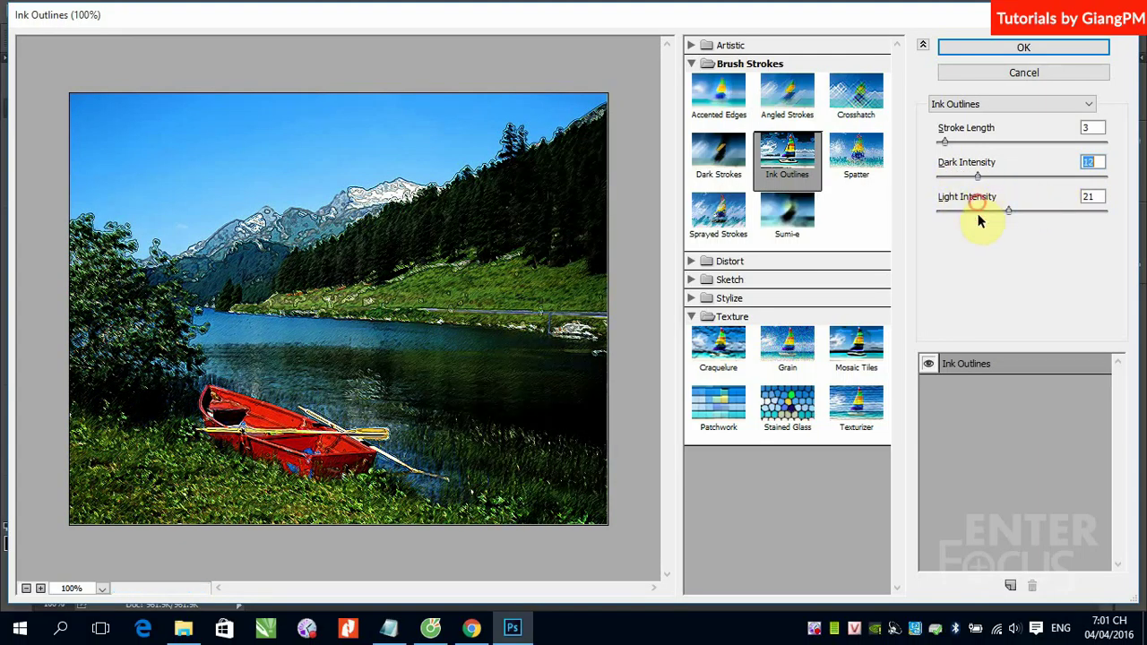
# Switch the effect to Spatter with Spray Radius 12 and Smoothness 7, and preview Sprayed Strokes with its default settings
pyautogui.click(858, 157)
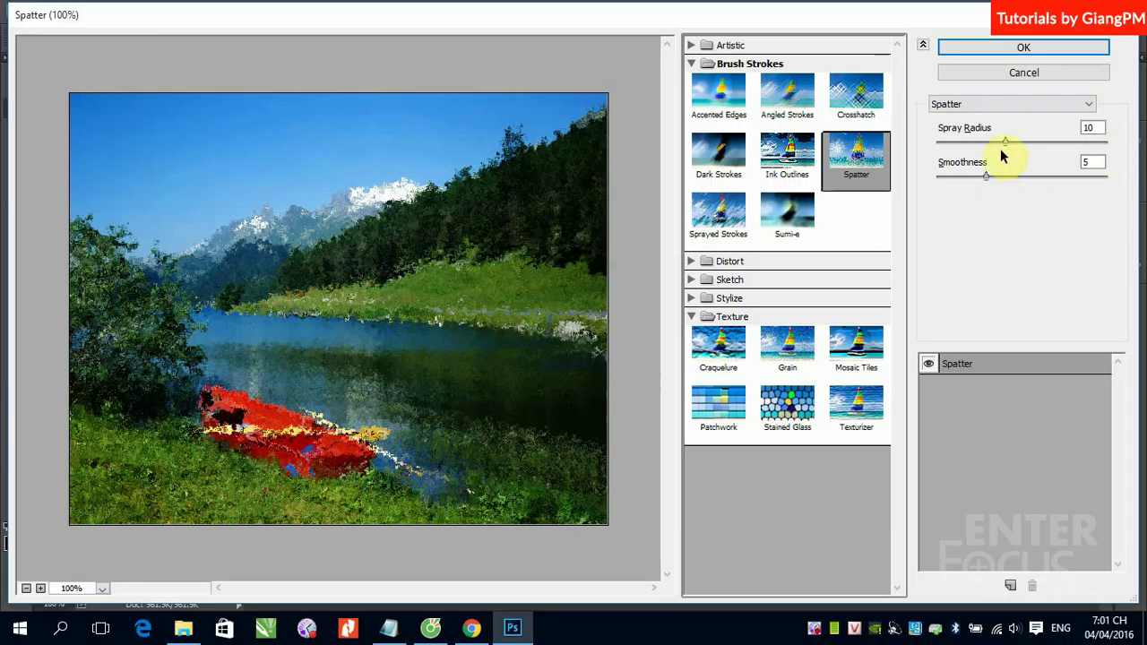
pyautogui.moveTo(1005, 144)
pyautogui.mouseDown()
pyautogui.moveTo(1086, 149)
pyautogui.moveTo(1016, 148)
pyautogui.moveTo(928, 186)
pyautogui.moveTo(1095, 203)
pyautogui.moveTo(1011, 211)
pyautogui.mouseUp()
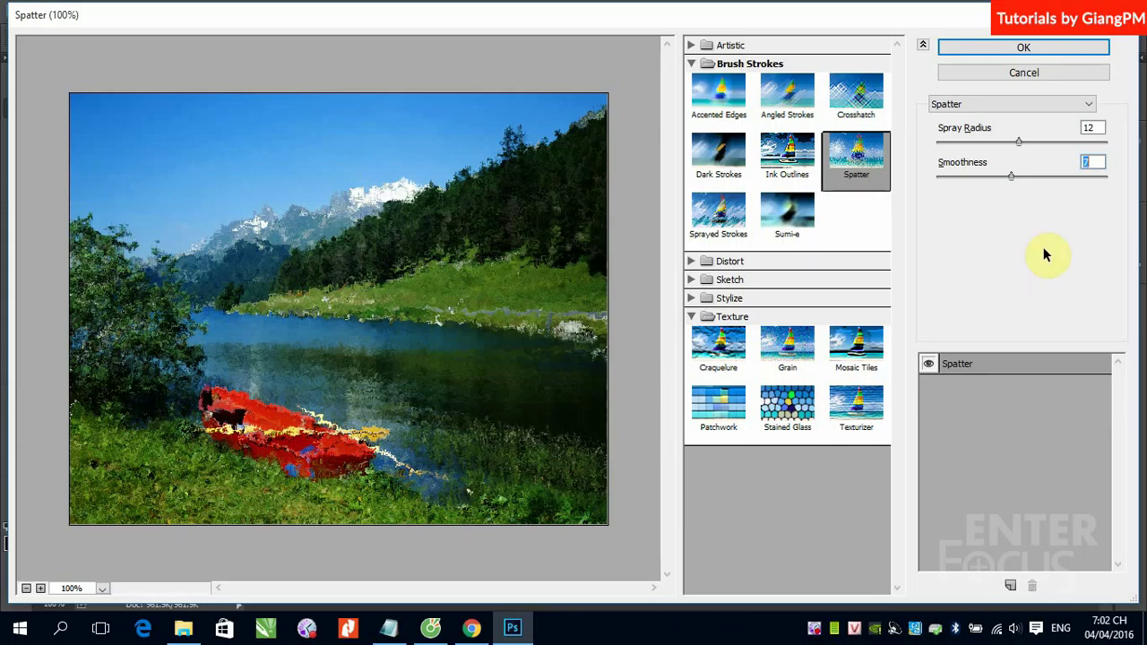
pyautogui.click(716, 224)
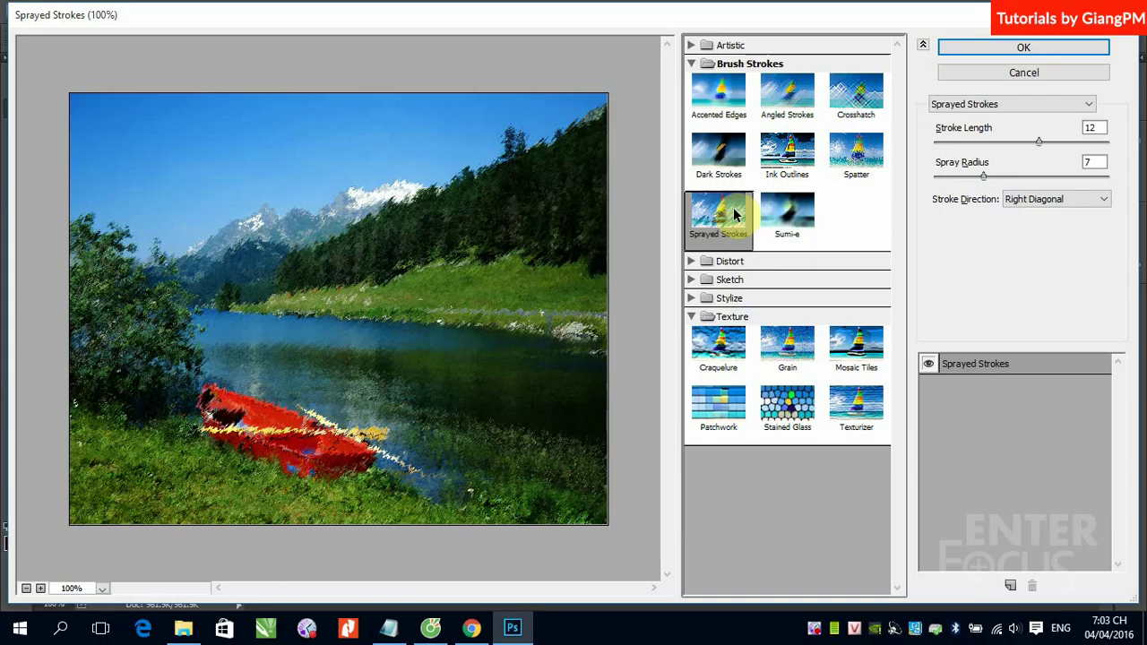
# Switch the effect to Sumi-e and set Stroke Width 3, Stroke Pressure 4 and Contrast 28, trying a Contrast of 34 first
pyautogui.click(784, 218)
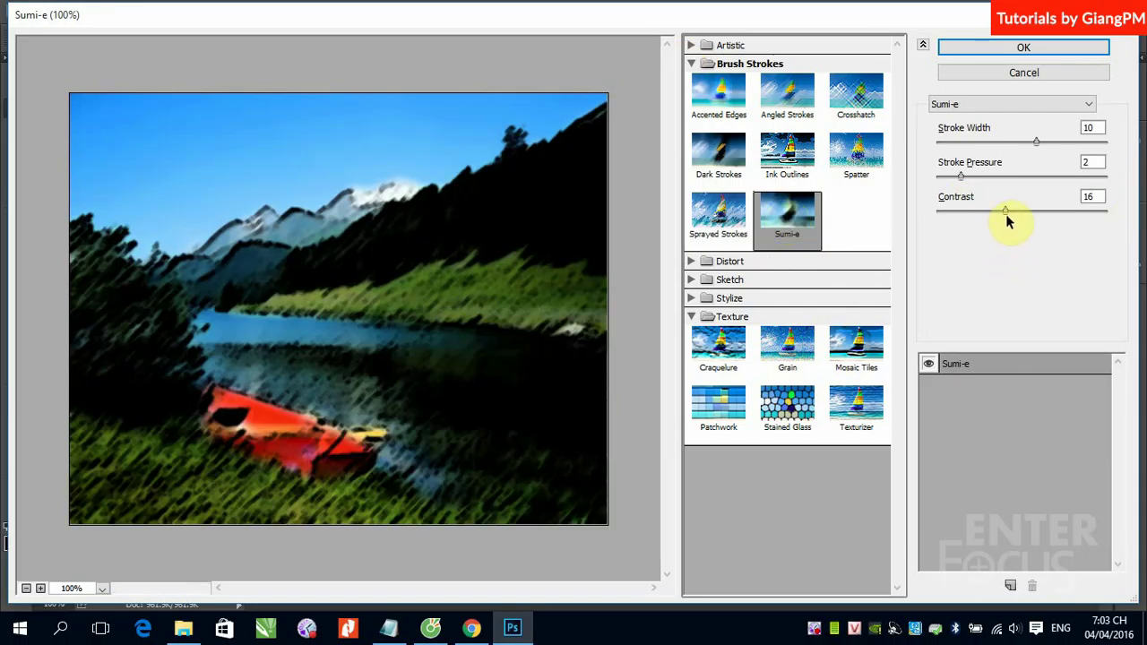
pyautogui.moveTo(1003, 216); pyautogui.dragTo(1078, 211)
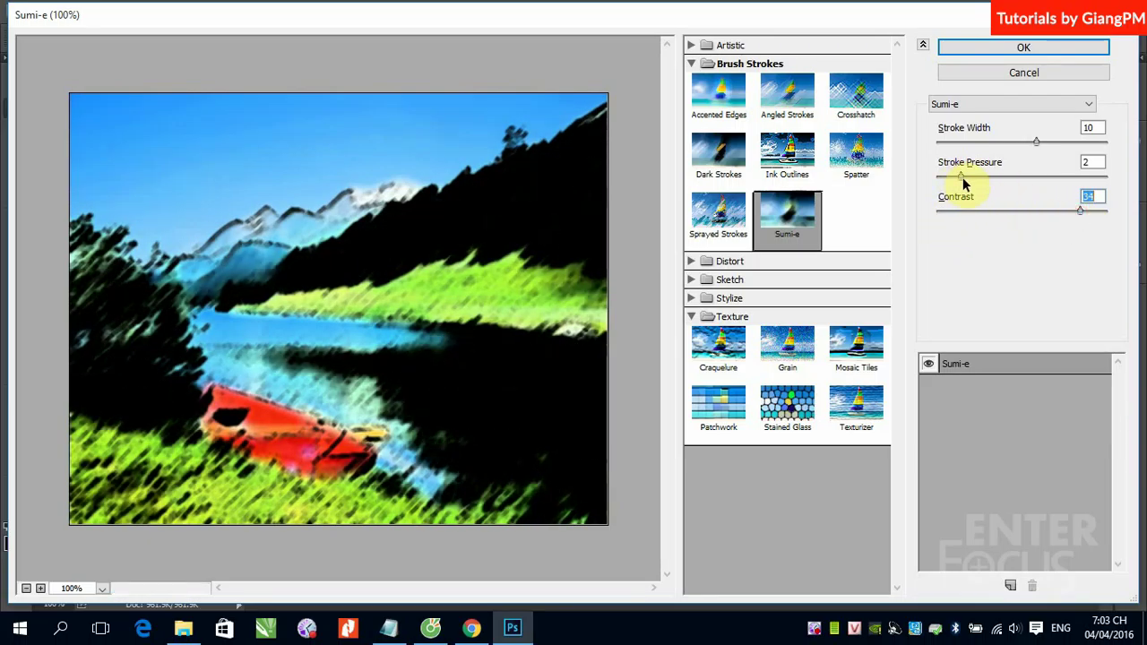
pyautogui.moveTo(962, 177)
pyautogui.mouseDown()
pyautogui.moveTo(939, 179)
pyautogui.moveTo(983, 177)
pyautogui.mouseUp()
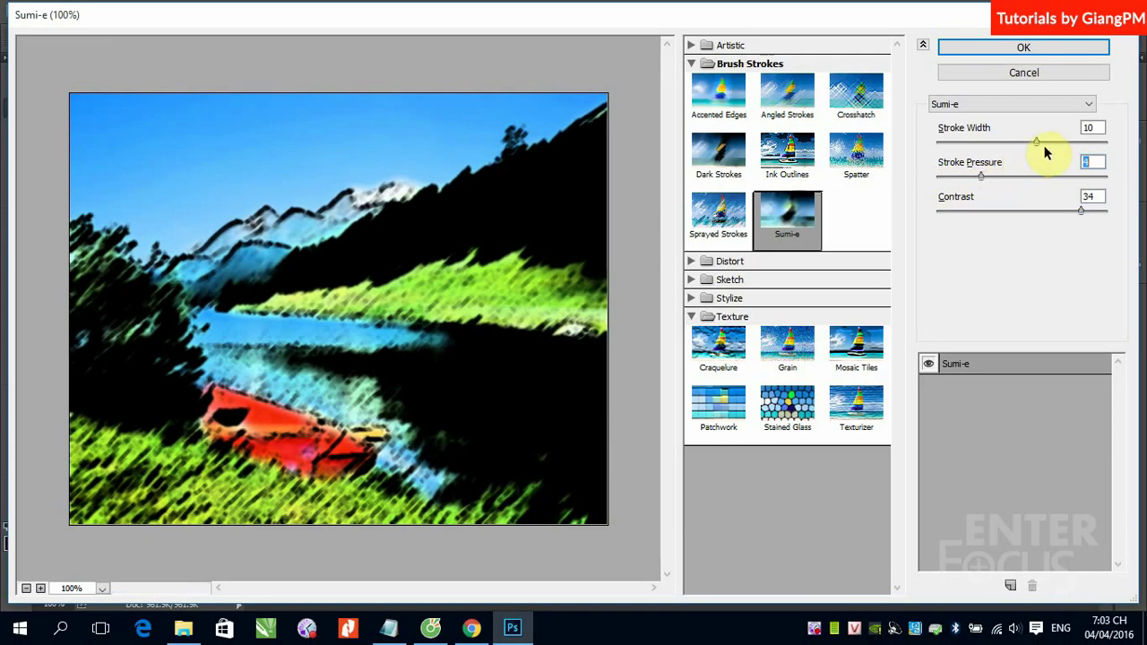
pyautogui.moveTo(1036, 142); pyautogui.dragTo(939, 152)
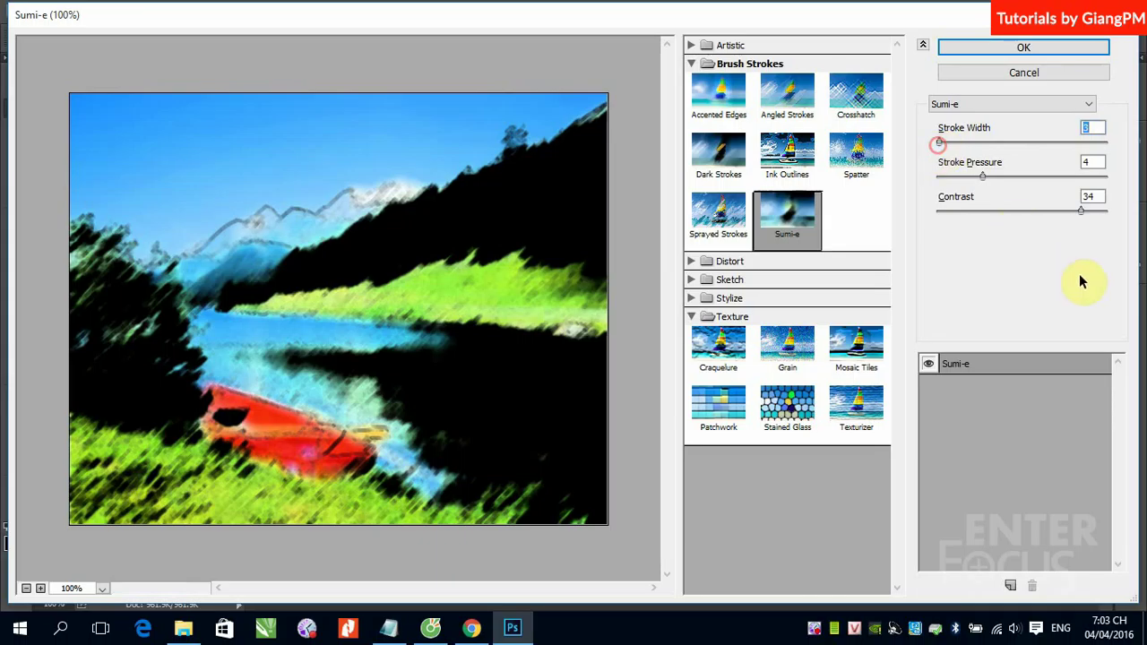
pyautogui.moveTo(1078, 212); pyautogui.dragTo(1055, 219)
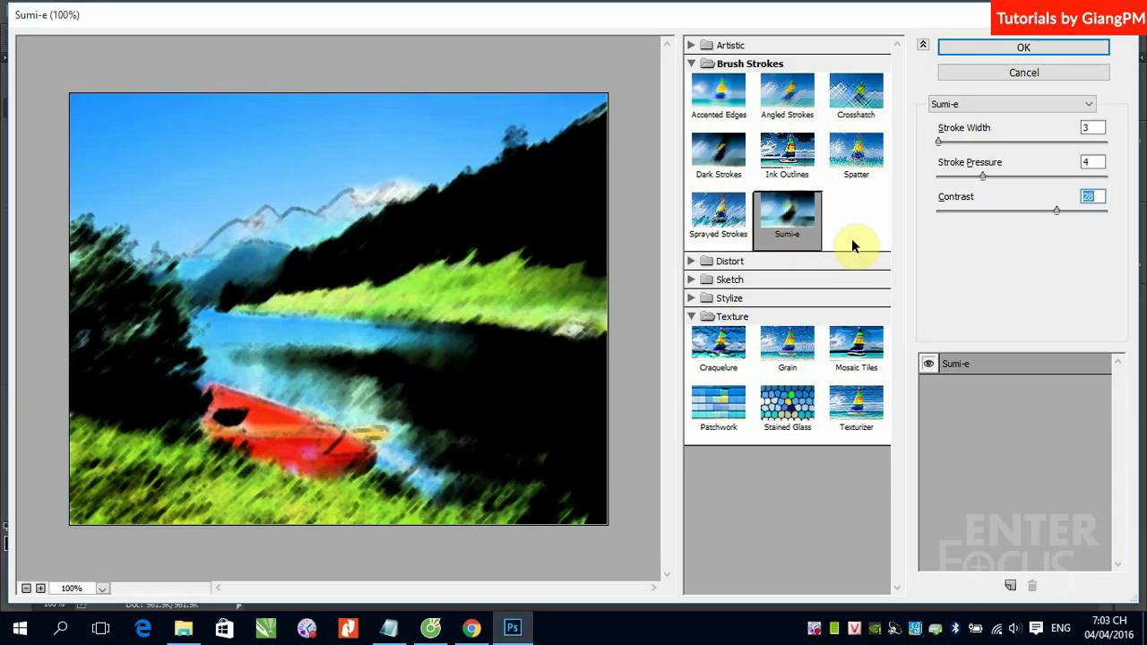
# Lower Sumi-e's Contrast to 22, trying Stroke Width 6 with Stroke Pressure 0 and returning them to 3 and 4
pyautogui.click(938, 141)
pyautogui.moveTo(1027, 143)
pyautogui.mouseDown()
pyautogui.moveTo(1060, 144)
pyautogui.moveTo(976, 149)
pyautogui.moveTo(1004, 152)
pyautogui.moveTo(975, 154)
pyautogui.moveTo(977, 179)
pyautogui.moveTo(941, 176)
pyautogui.mouseUp()
pyautogui.moveTo(1055, 217); pyautogui.dragTo(1031, 232)
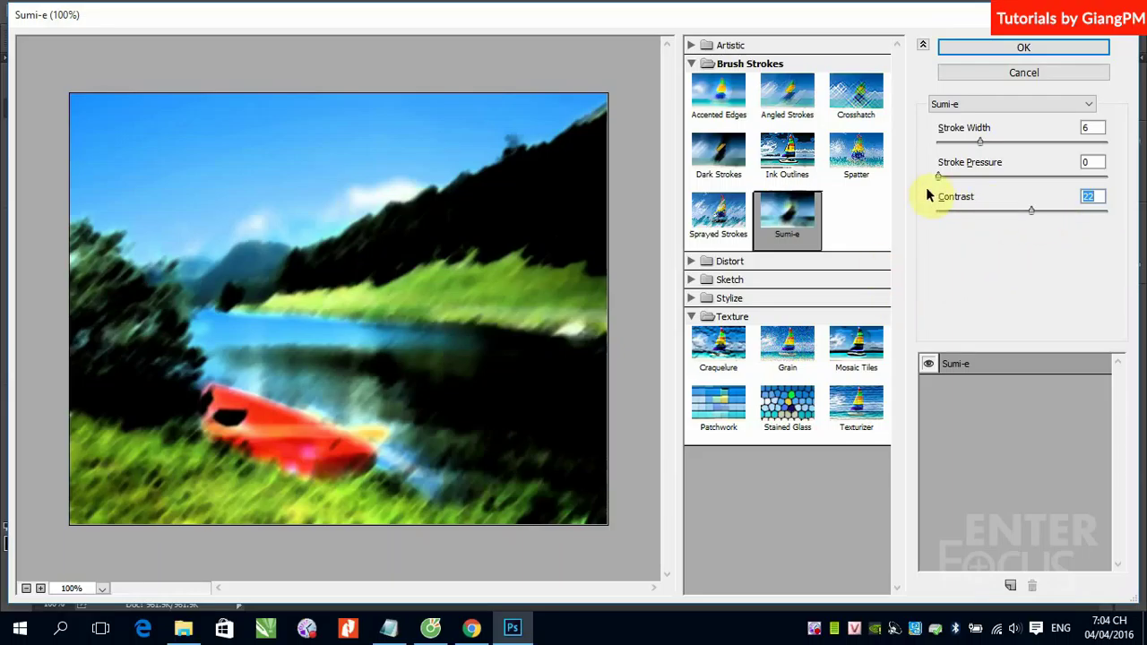
pyautogui.moveTo(938, 176)
pyautogui.mouseDown()
pyautogui.moveTo(979, 179)
pyautogui.moveTo(1066, 143)
pyautogui.moveTo(951, 160)
pyautogui.moveTo(1017, 159)
pyautogui.moveTo(933, 158)
pyautogui.mouseUp()
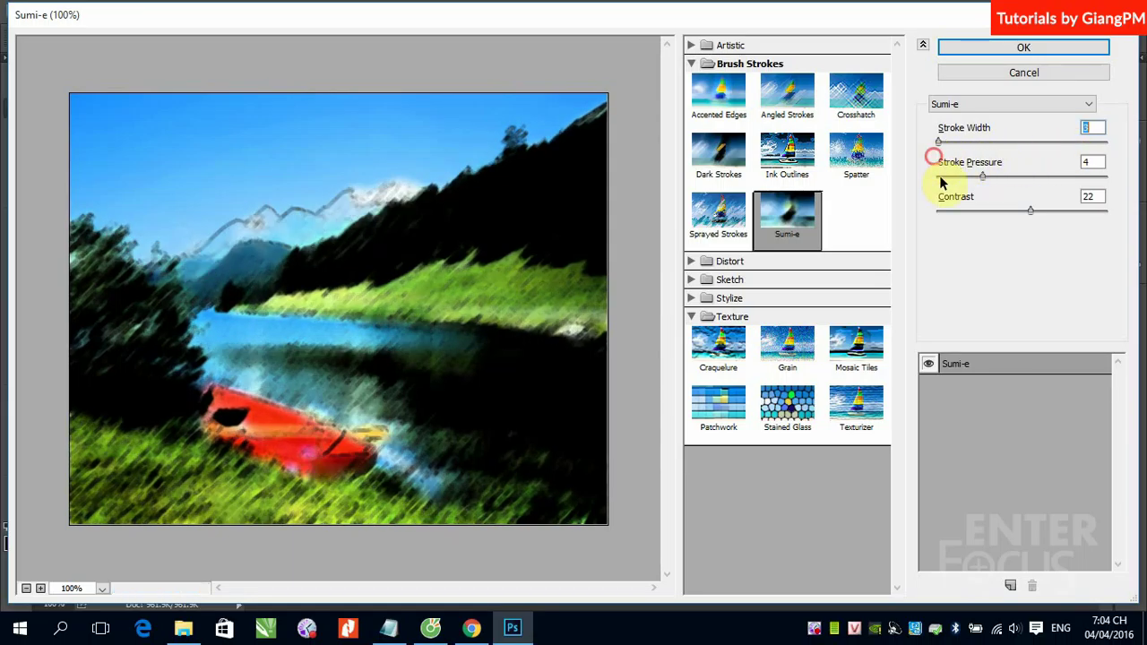
# Collapse the Brush Strokes category, expand Distort, and preview its Diffuse Glow, Glass and Ocean Ripple effects
pyautogui.click(691, 65)
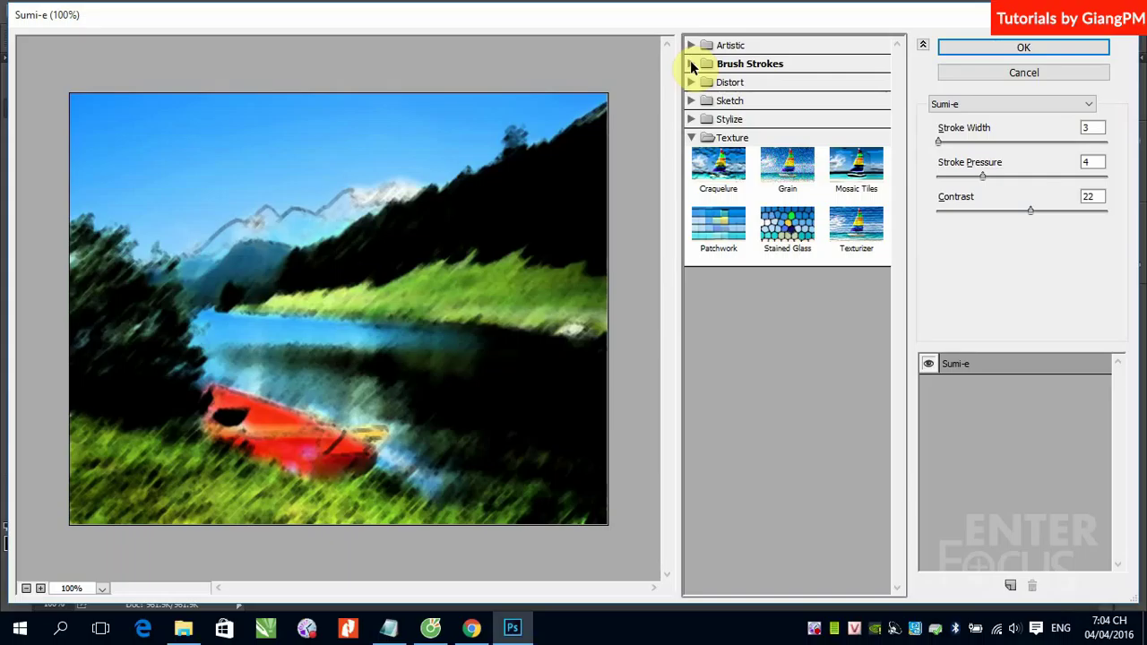
pyautogui.click(690, 82)
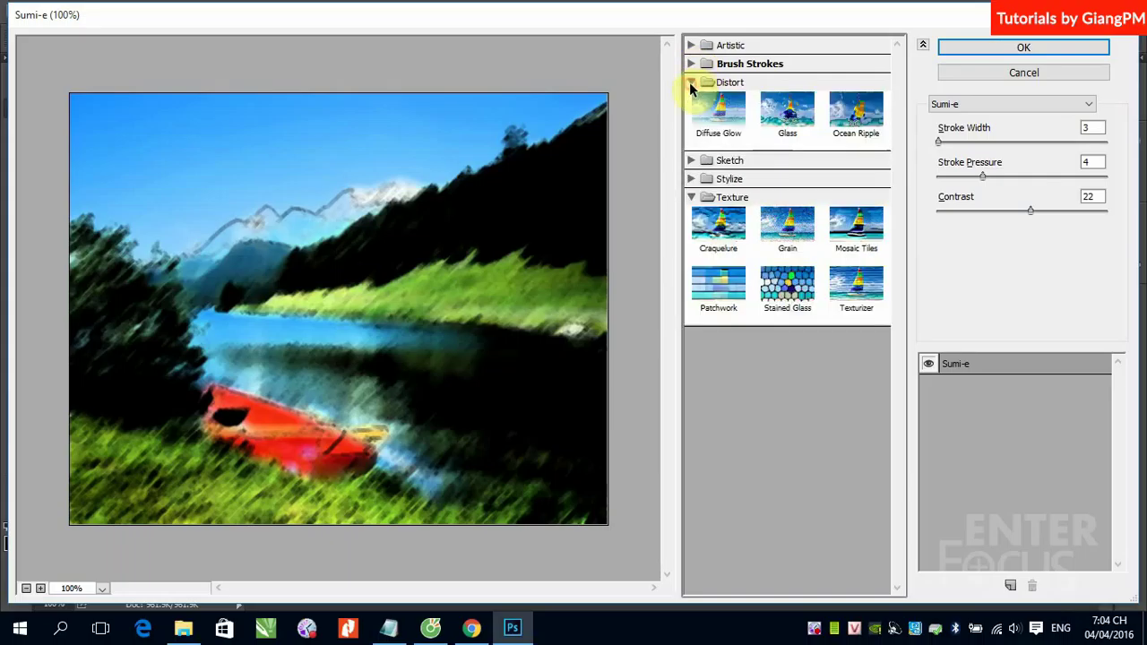
pyautogui.click(734, 84)
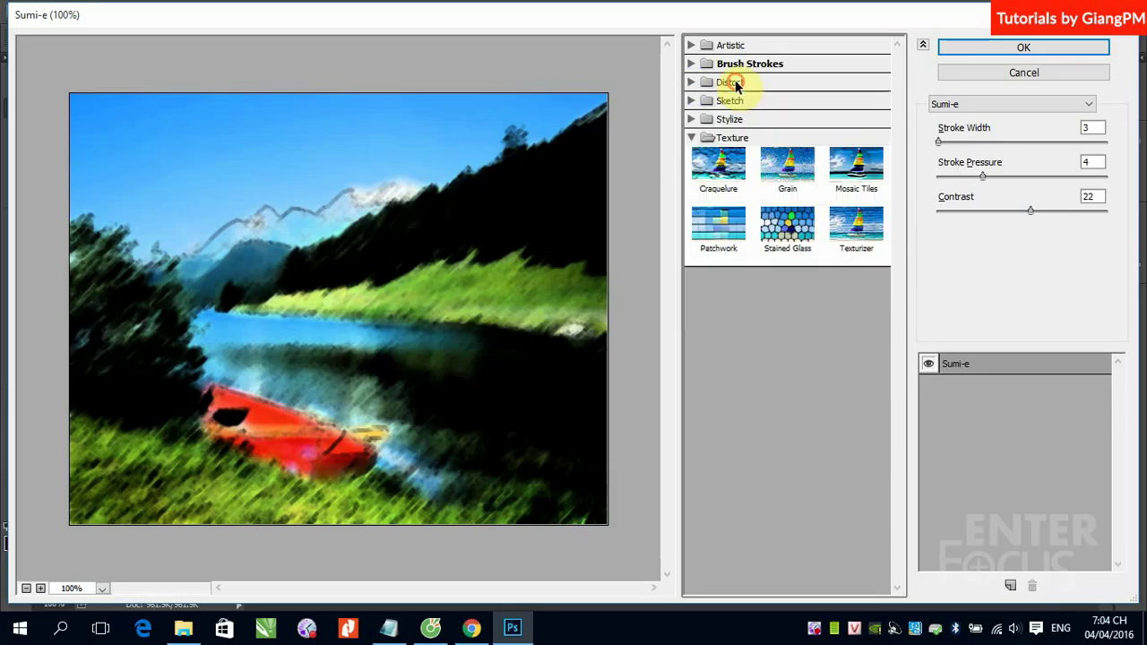
pyautogui.click(735, 83)
pyautogui.click(722, 119)
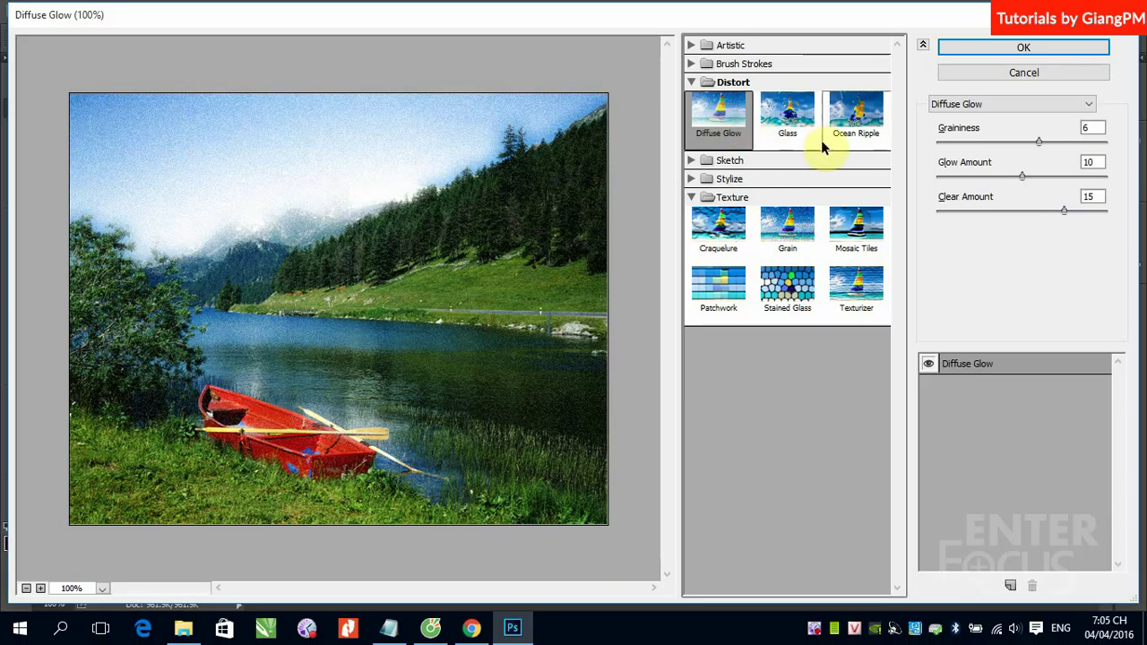
pyautogui.click(781, 121)
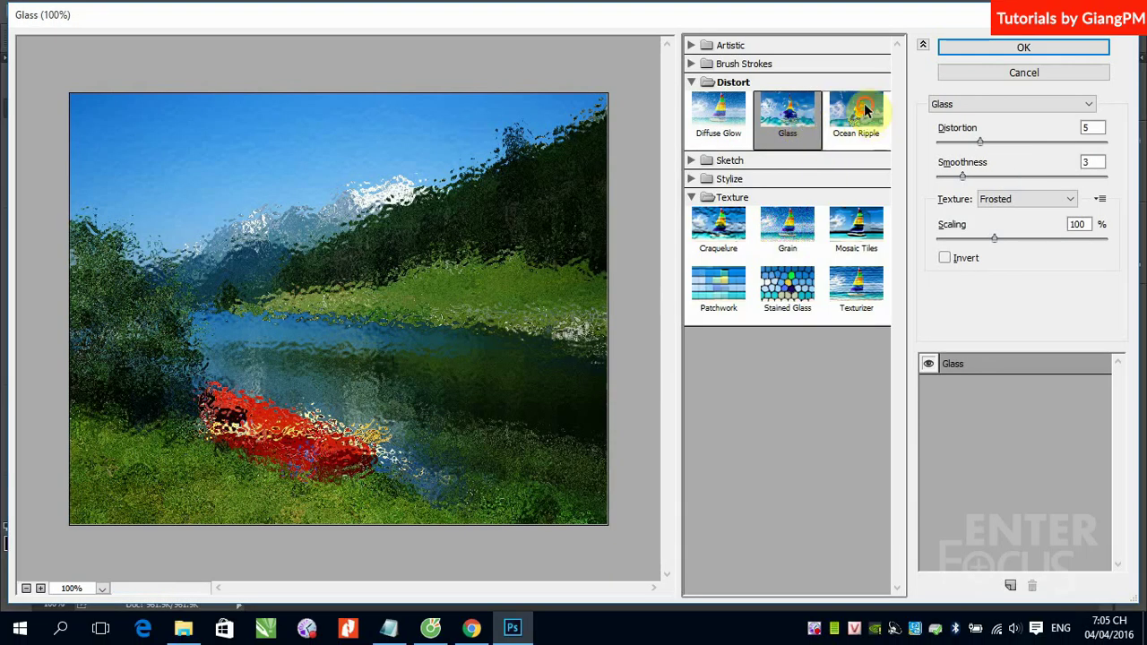
pyautogui.click(849, 136)
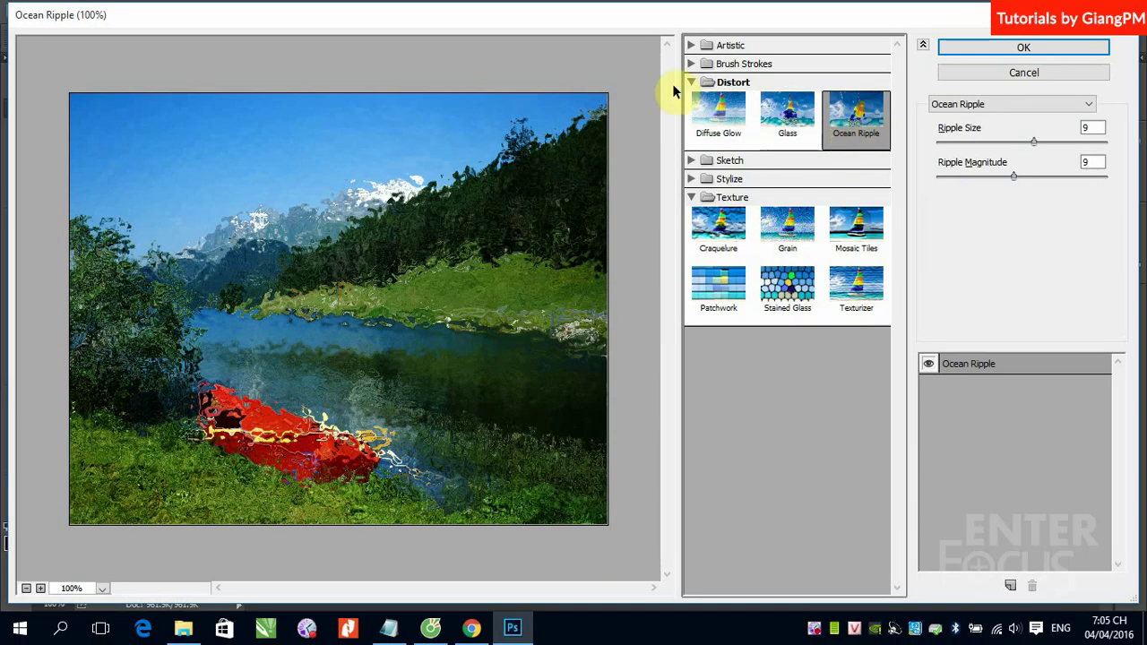
# Switch the effect to Diffuse Glow and set Glow Amount 0 and Clear Amount 4, keeping Graininess at 6
pyautogui.click(726, 114)
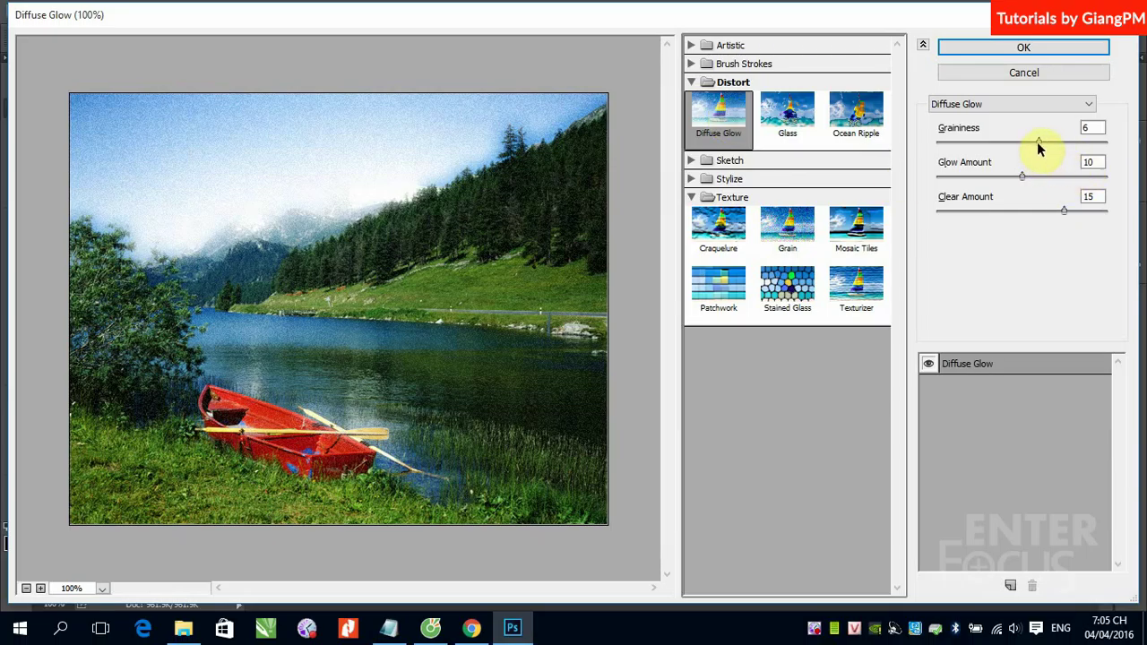
pyautogui.moveTo(1038, 144); pyautogui.dragTo(926, 193)
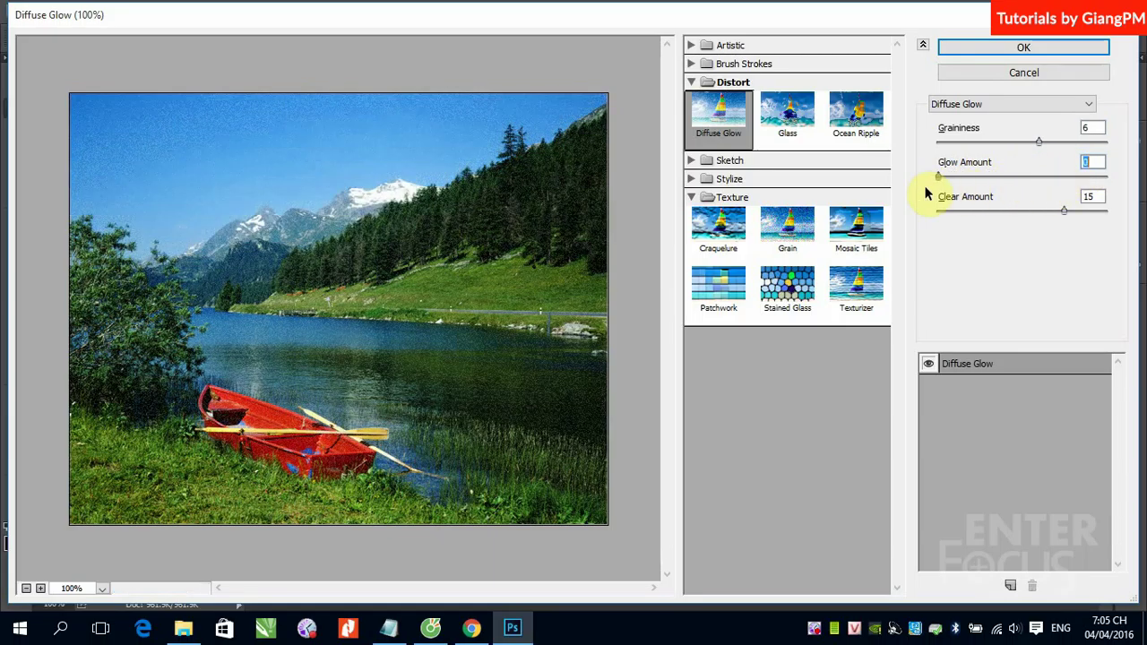
pyautogui.moveTo(1061, 208); pyautogui.dragTo(967, 226)
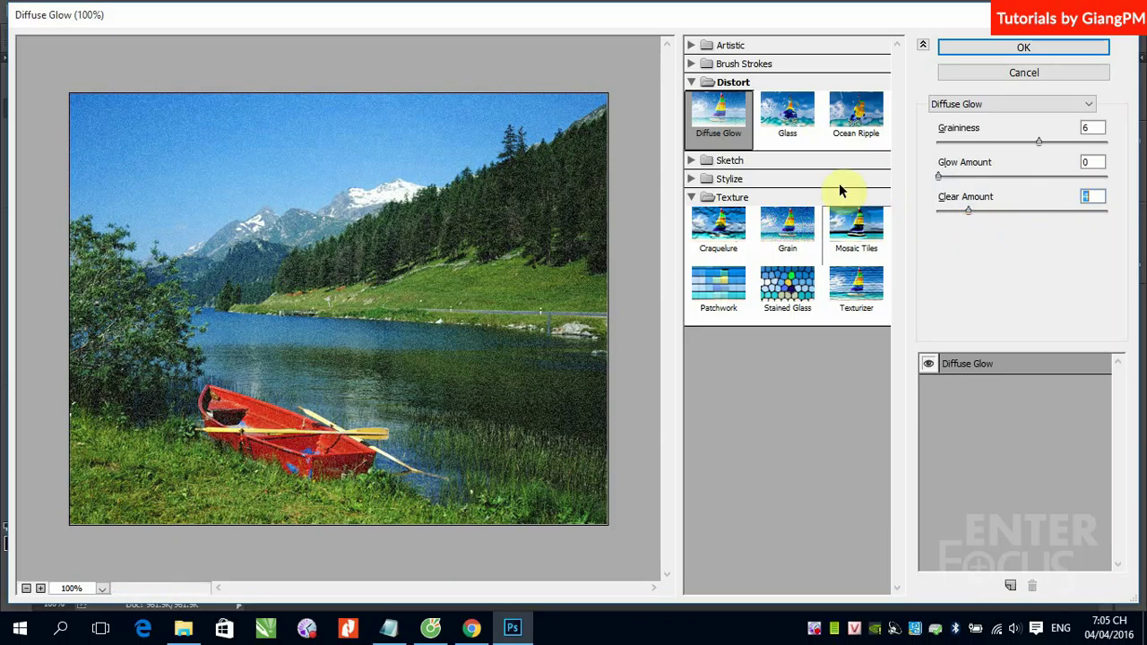
# Preview the Glass effect and switch to Ocean Ripple with Ripple Size 12 and Ripple Magnitude 17
pyautogui.click(788, 115)
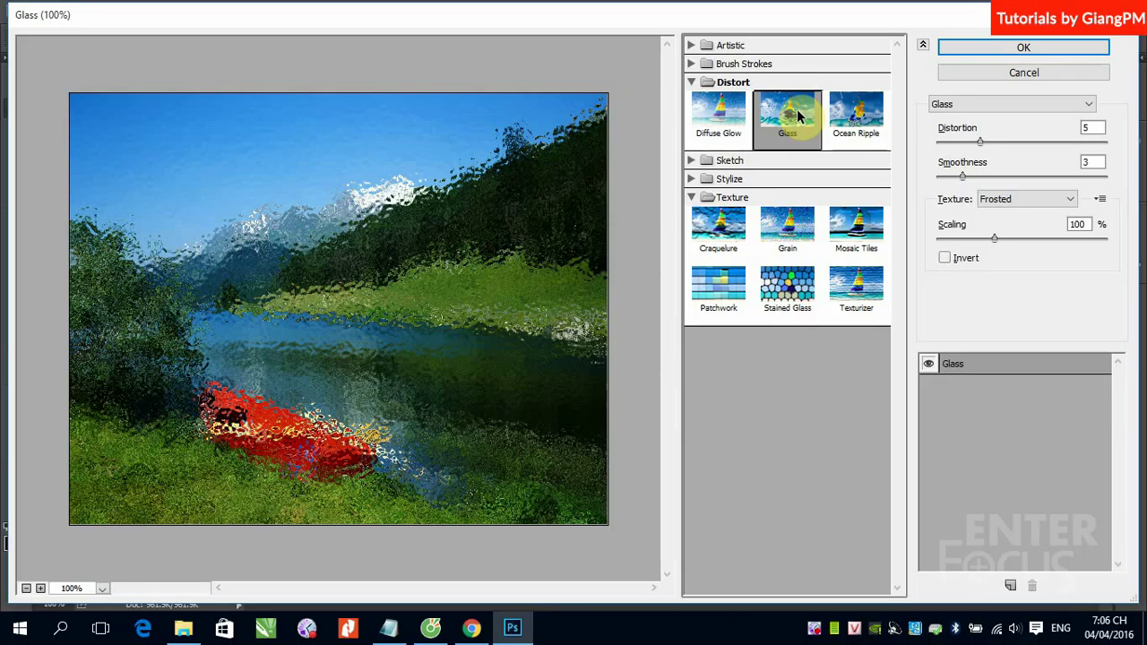
pyautogui.click(860, 129)
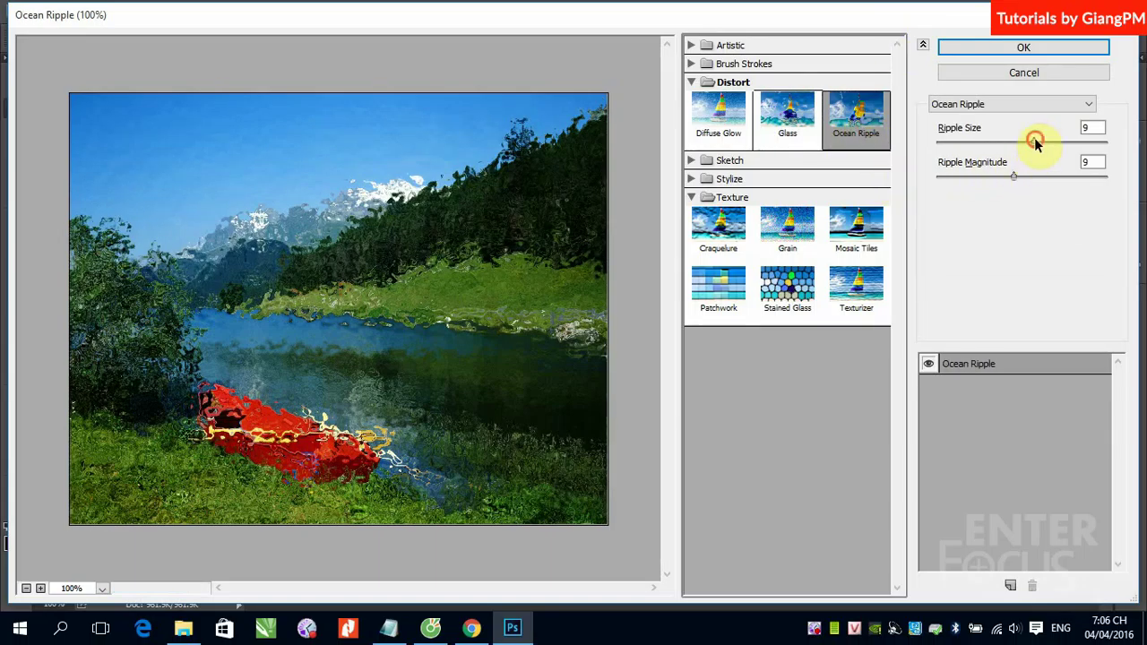
pyautogui.moveTo(1035, 141); pyautogui.dragTo(1068, 148)
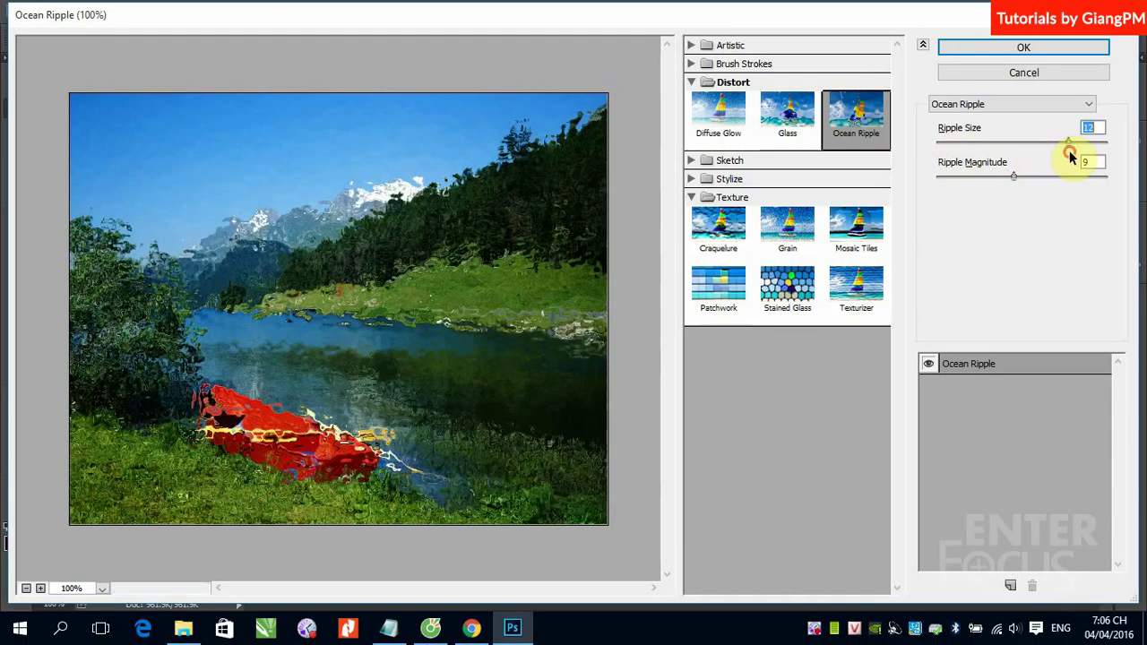
pyautogui.moveTo(1012, 179); pyautogui.dragTo(1082, 180)
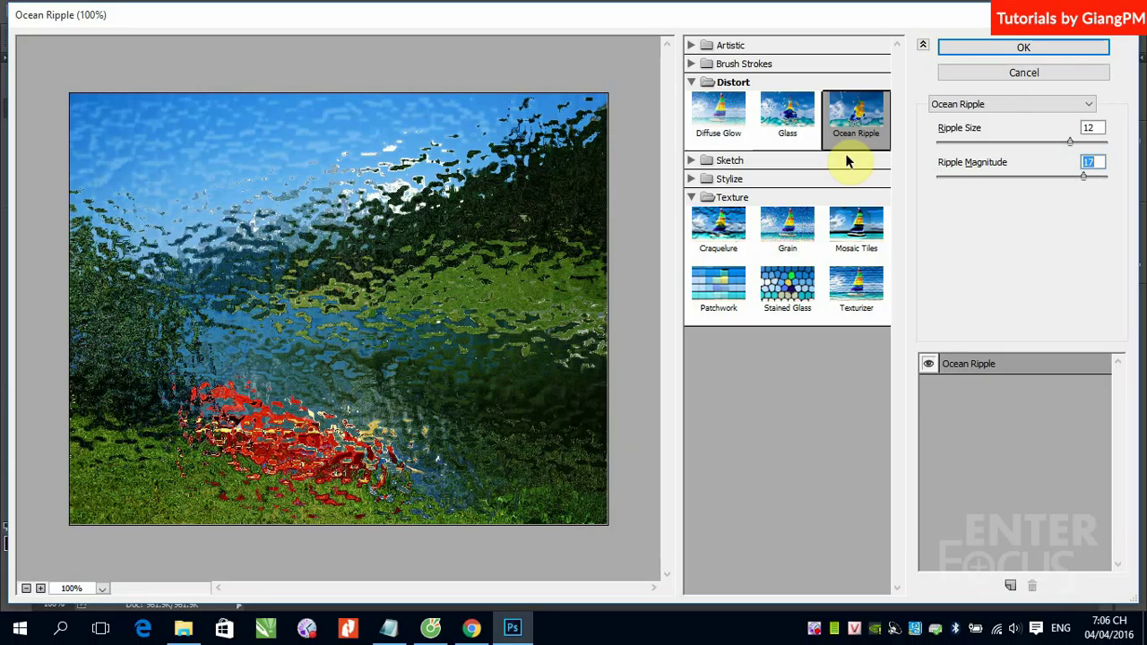
# Expand Sketch in place of Distort, set Bas Relief's Detail to 2 and Smoothness to 1, and preview Chalk & Charcoal
pyautogui.click(691, 83)
pyautogui.click(691, 100)
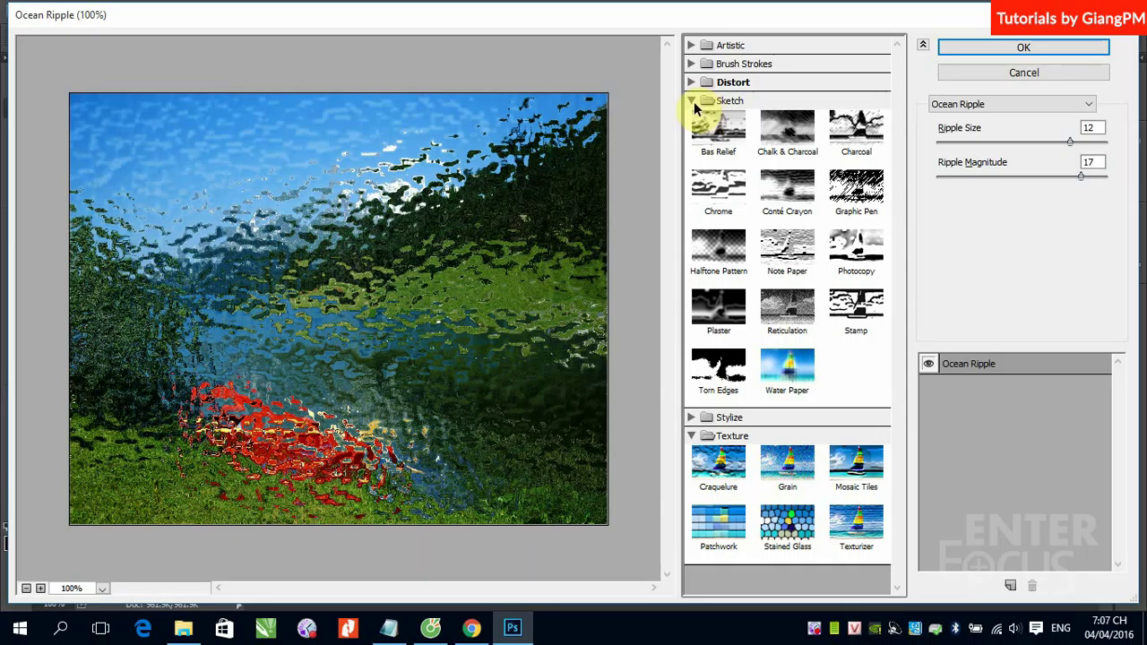
pyautogui.click(726, 142)
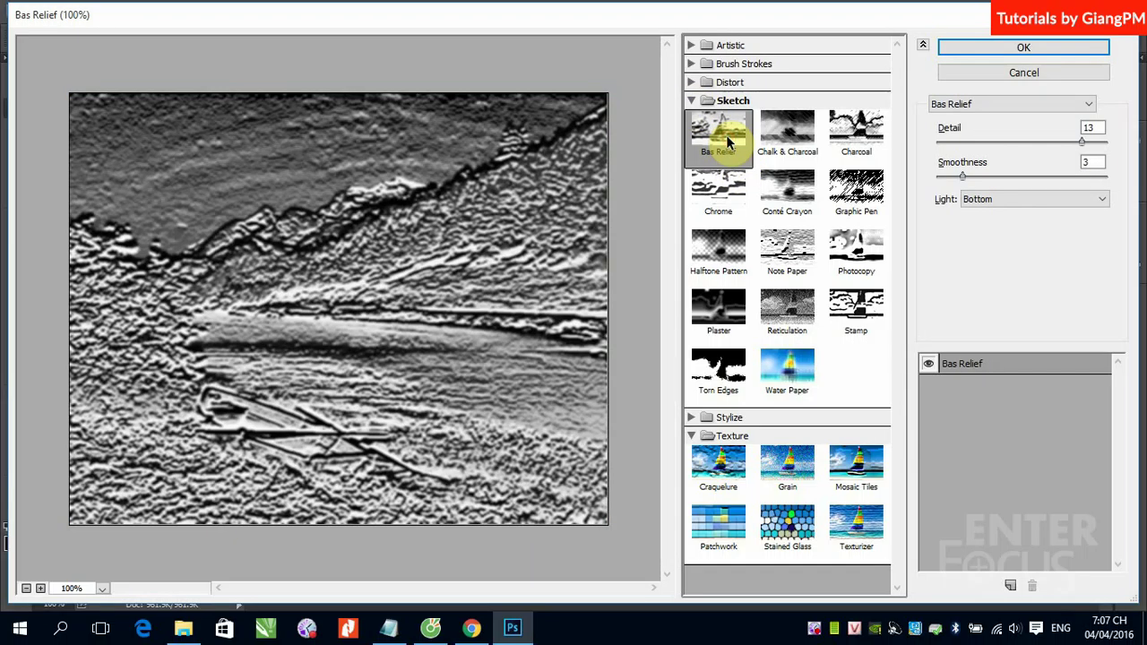
pyautogui.moveTo(1082, 142); pyautogui.dragTo(940, 184)
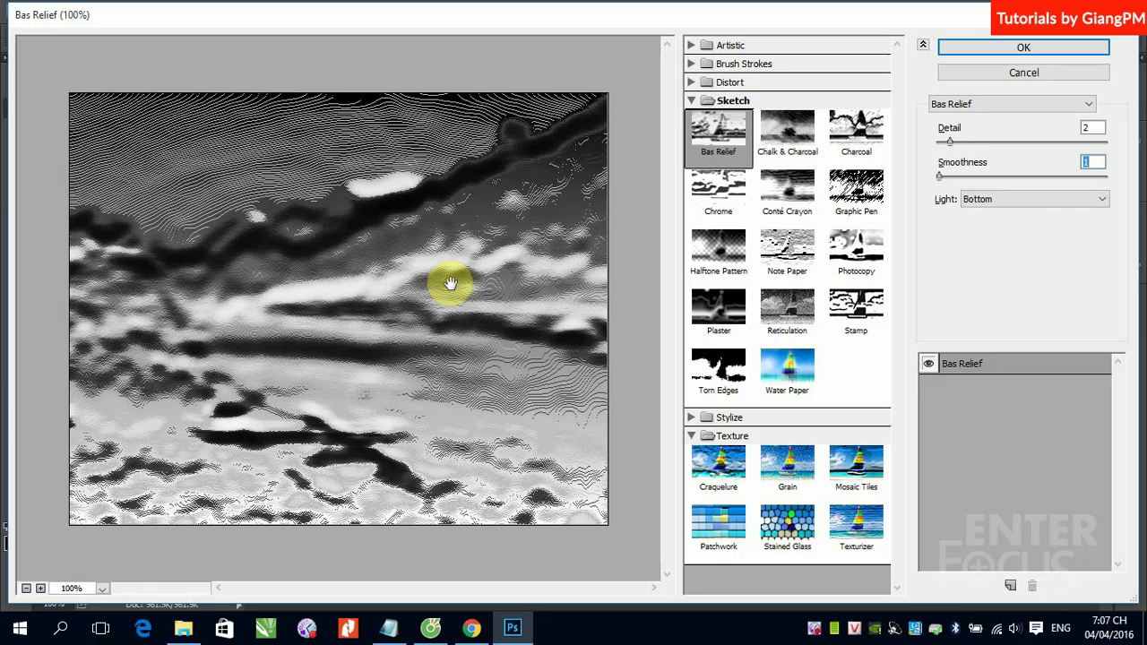
pyautogui.click(784, 139)
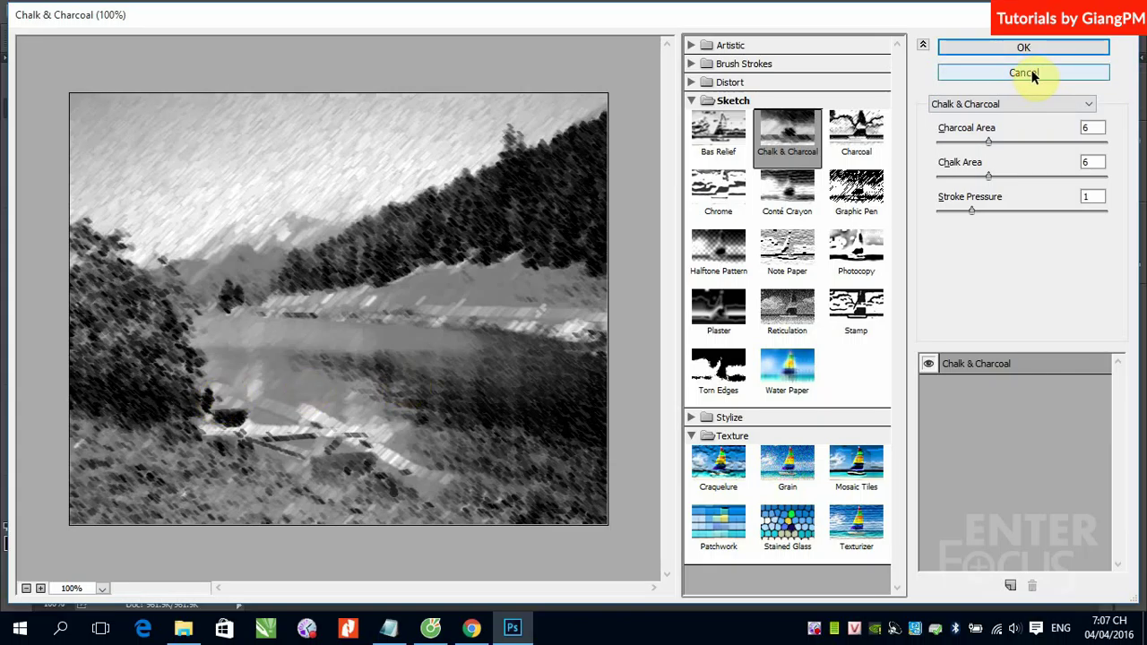
# Cancel the Filter Gallery, reset the default colours and set the foreground colour to magenta f409e1
pyautogui.click(992, 73)
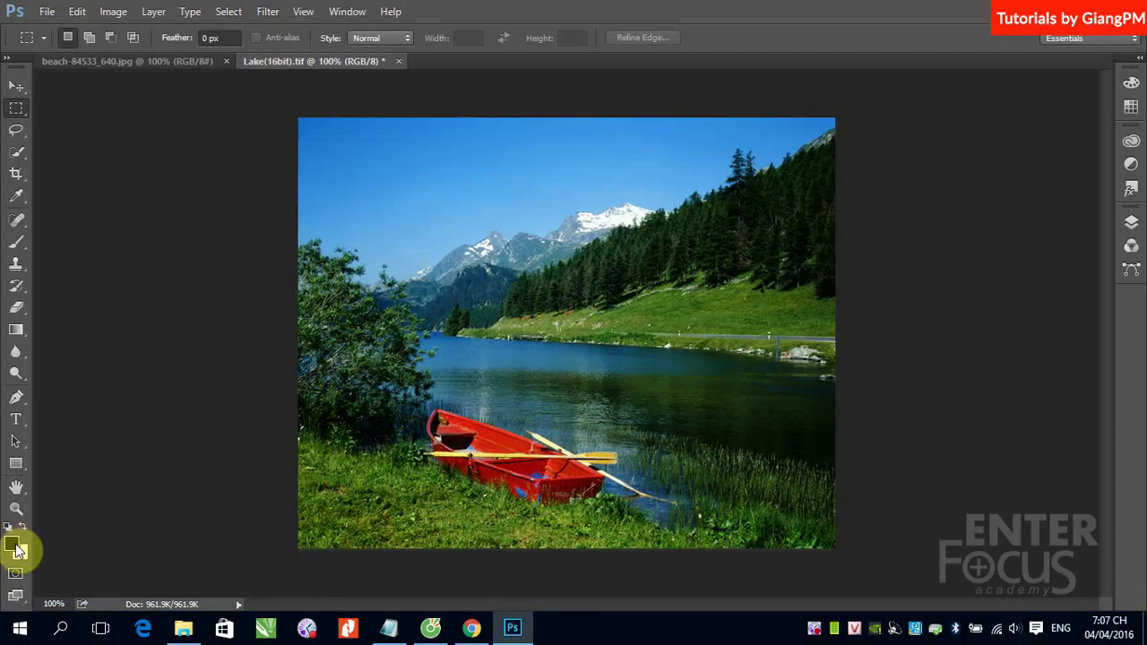
pyautogui.press('d')
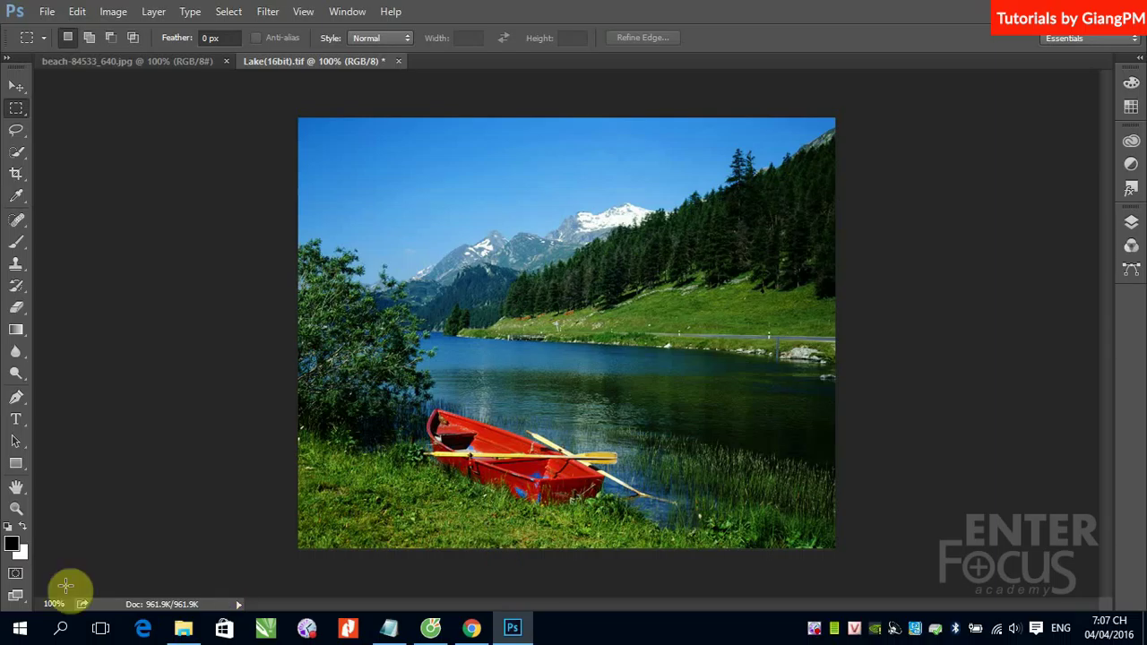
pyautogui.click(13, 545)
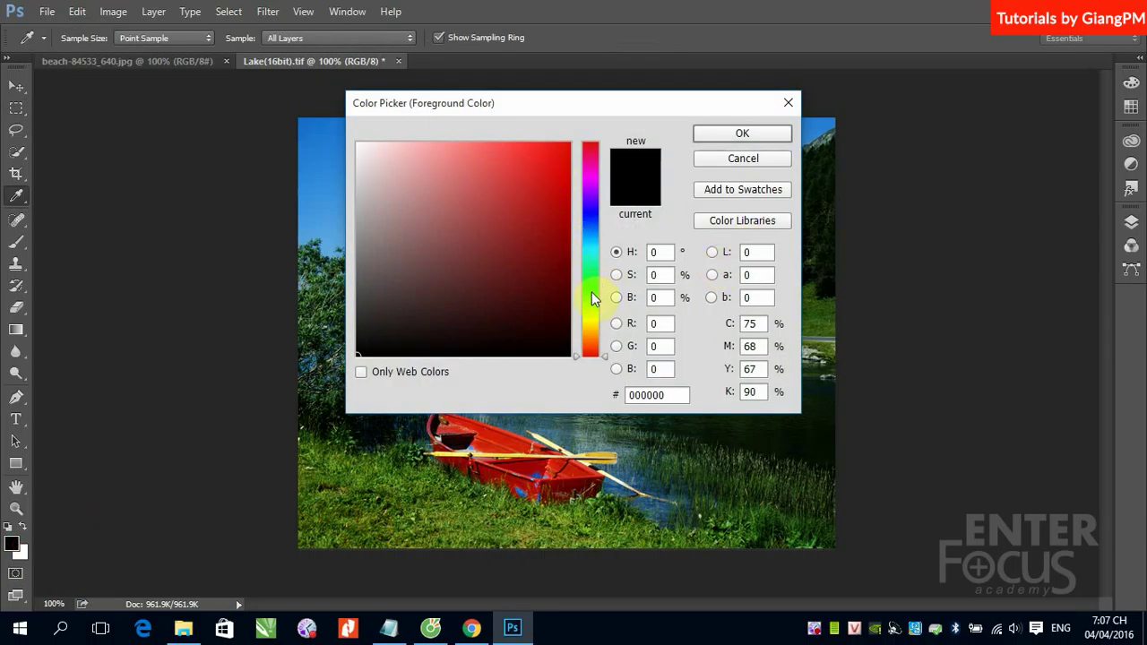
pyautogui.click(596, 176)
pyautogui.click(562, 153)
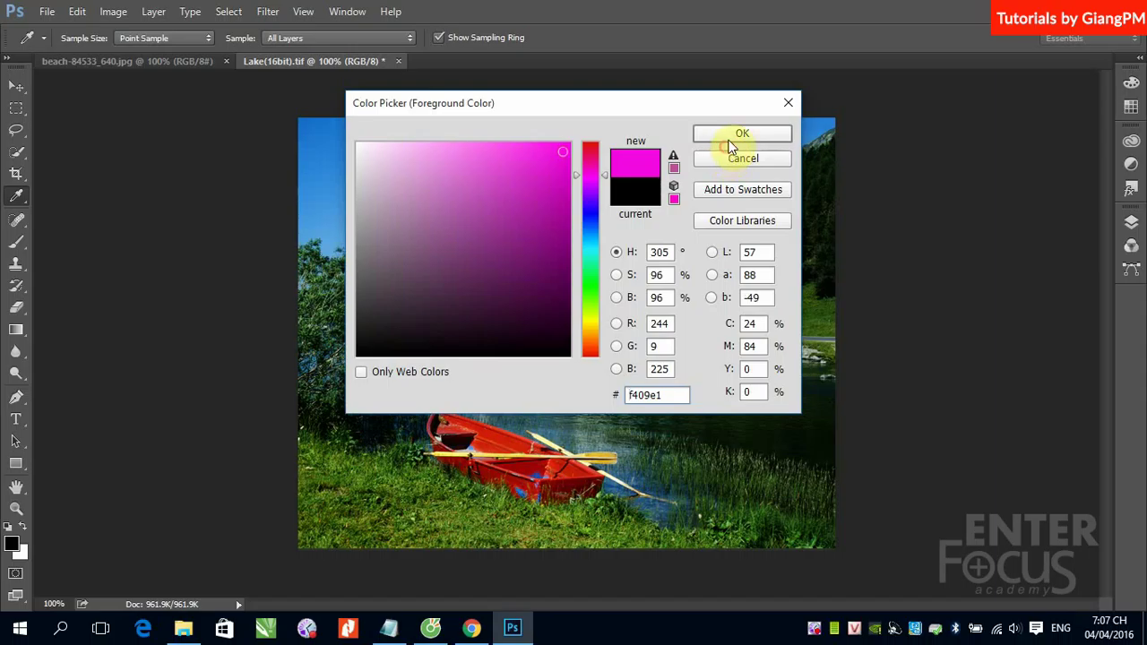
pyautogui.click(733, 134)
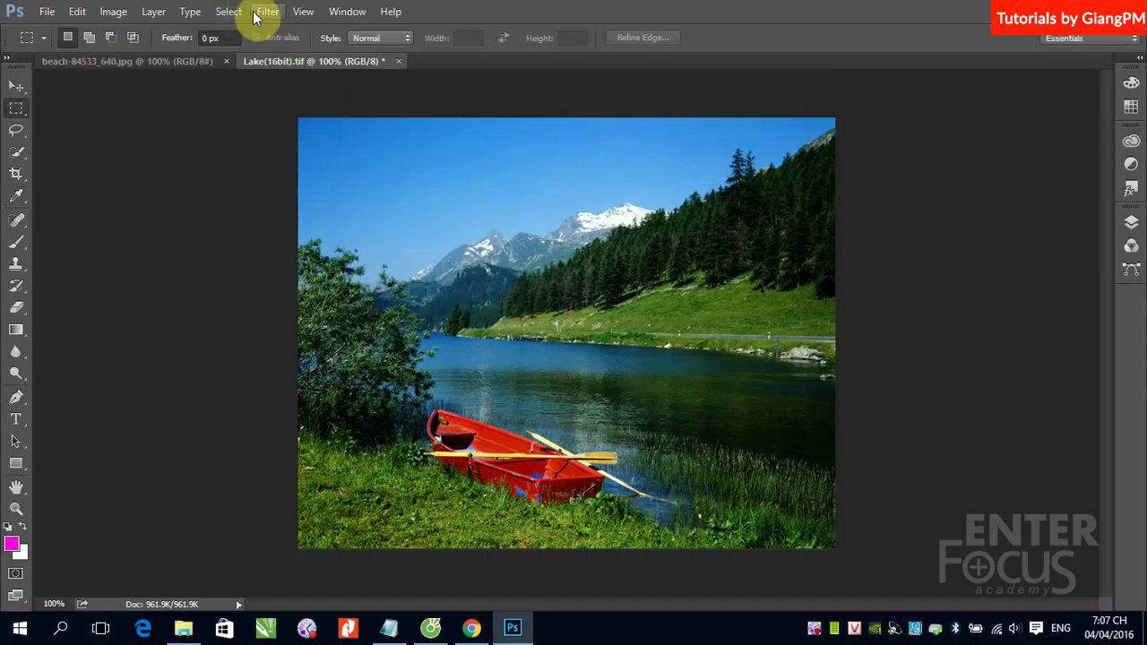
# Reopen the Filter Gallery on the lake image, expand the Sketch category and choose the Bas Relief effect
pyautogui.click(267, 11)
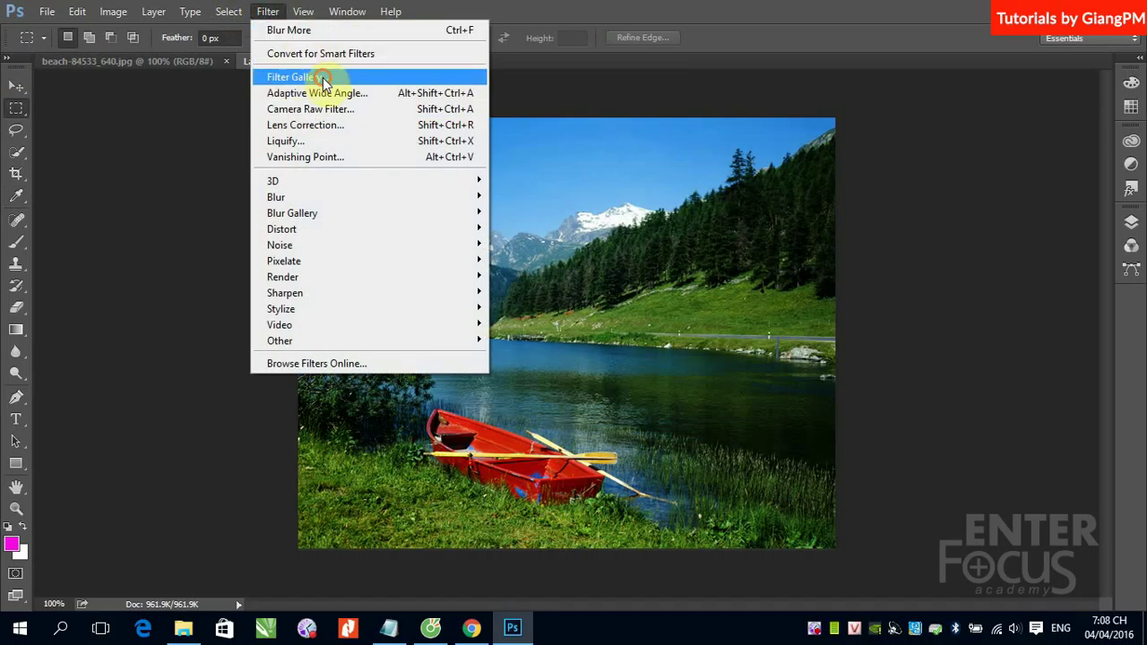
pyautogui.click(332, 77)
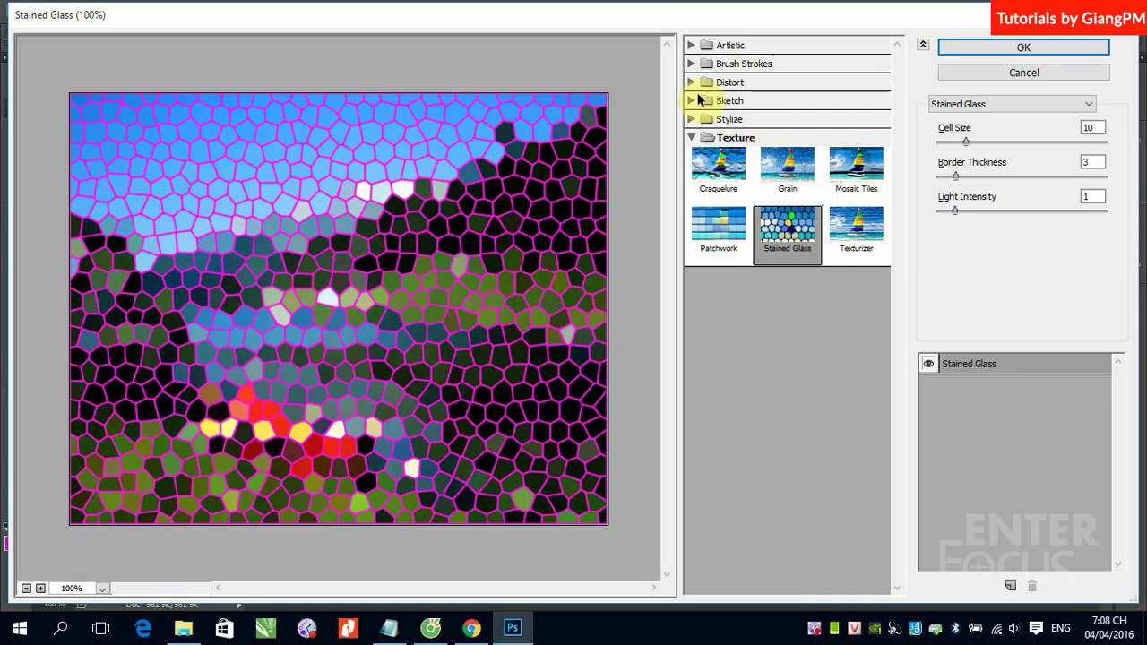
pyautogui.click(733, 102)
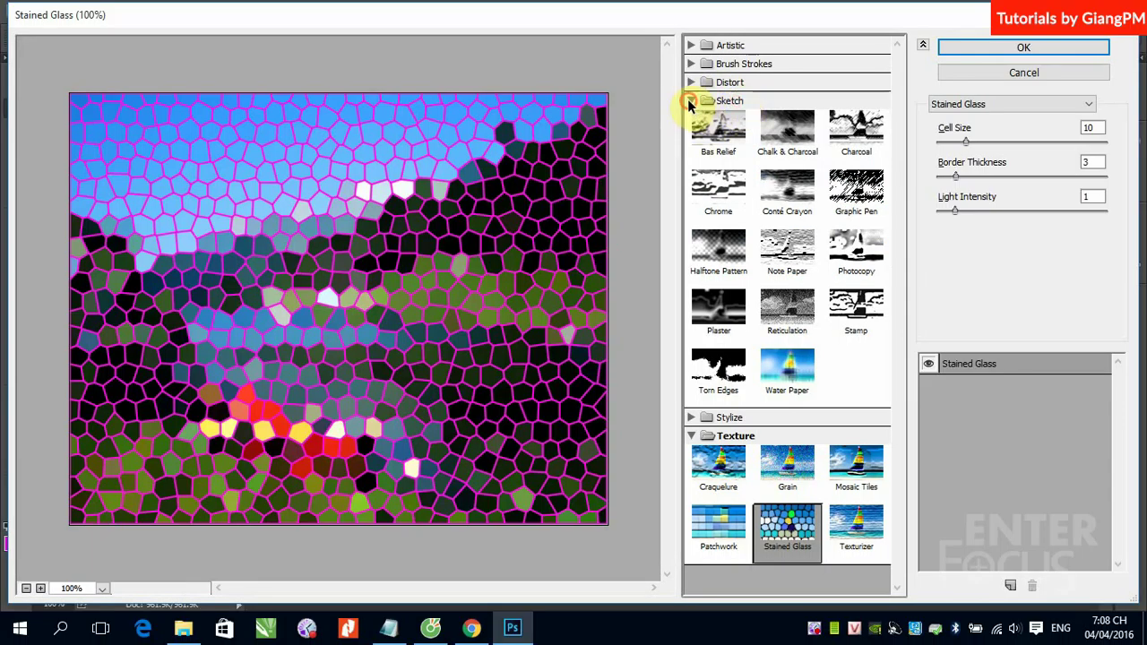
pyautogui.click(691, 101)
pyautogui.click(691, 100)
pyautogui.click(718, 130)
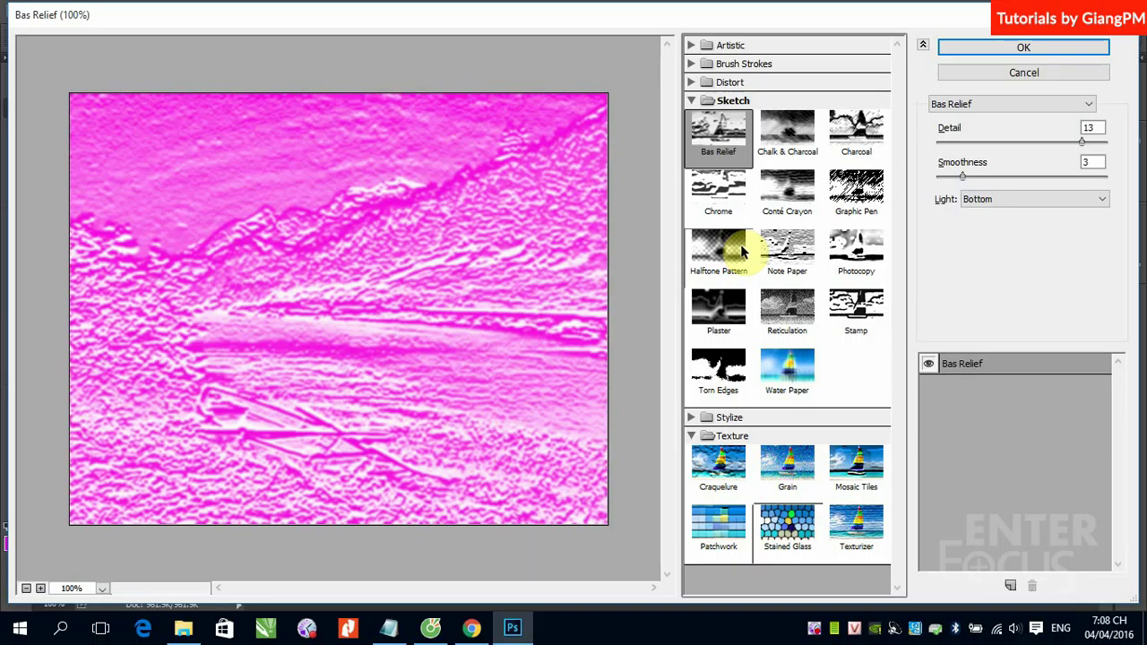
# Preview Chalk & Charcoal, and switch to Charcoal with Charcoal Thickness 5 after trying a lower thickness
pyautogui.click(796, 146)
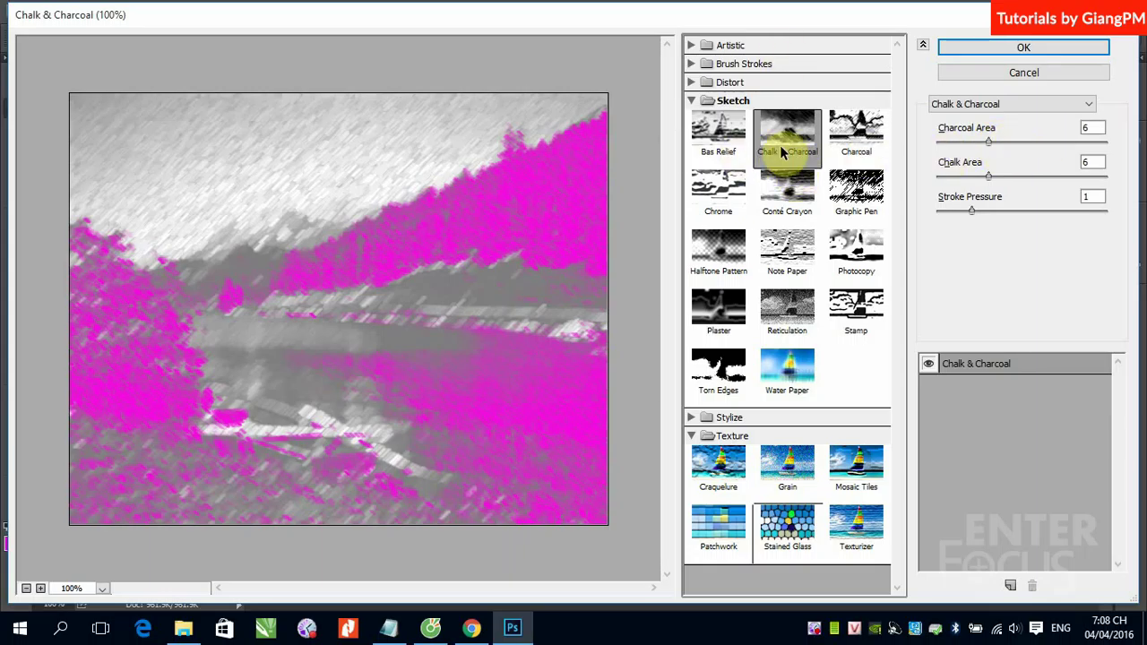
pyautogui.click(859, 136)
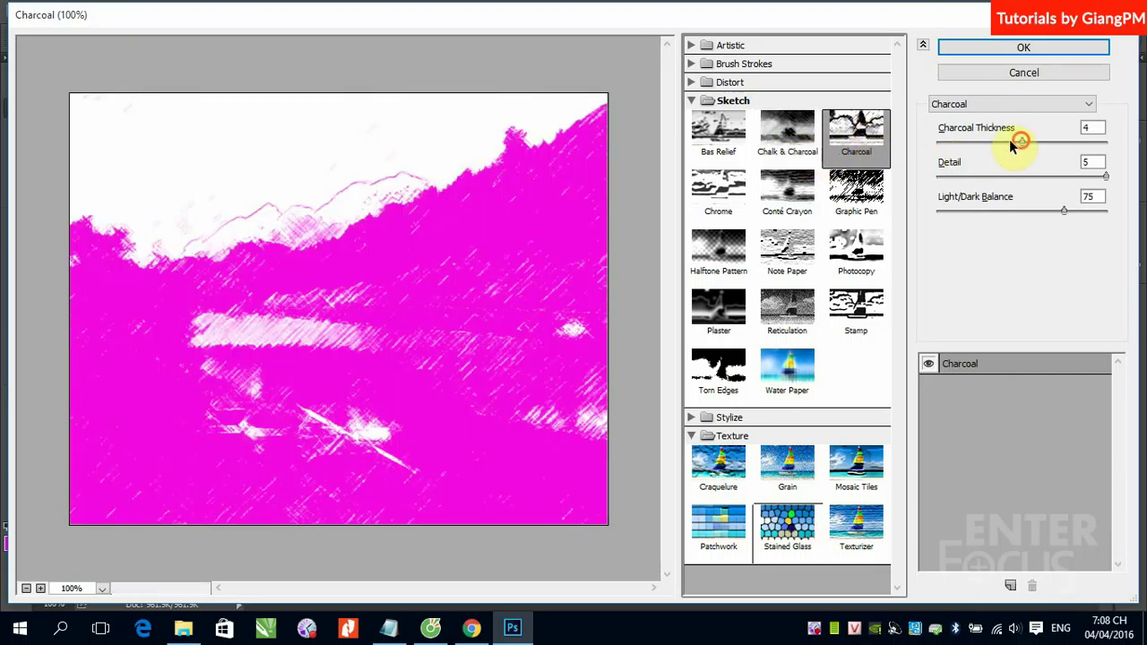
pyautogui.moveTo(1021, 141); pyautogui.dragTo(959, 154)
pyautogui.click(1061, 144)
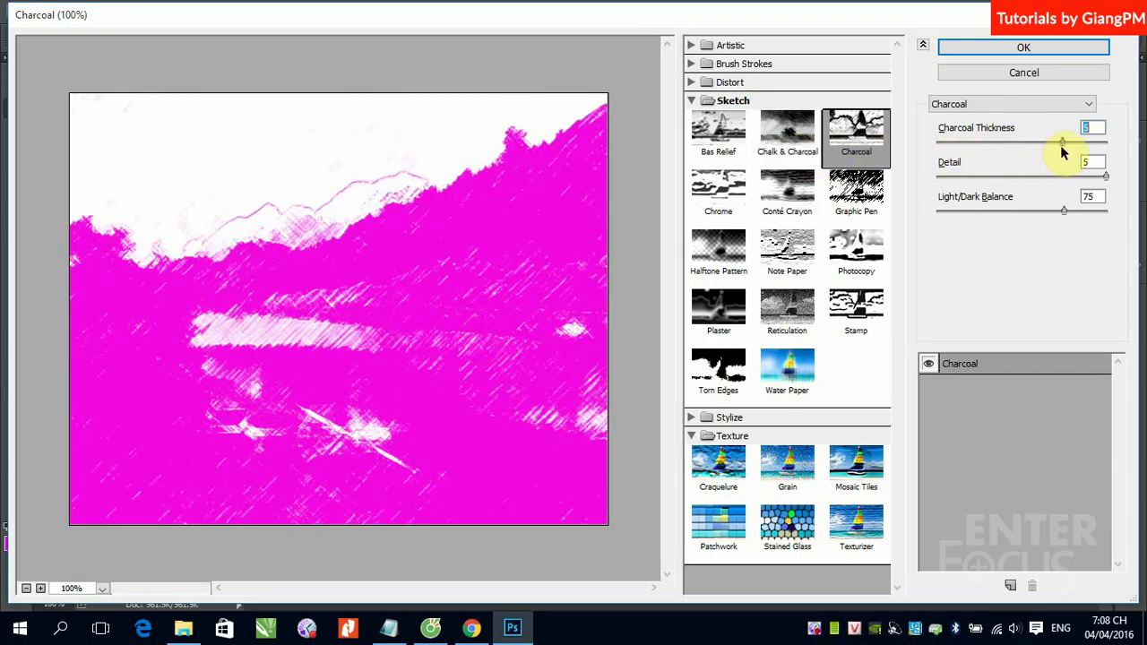
# Compare the magenta foreground colour's influence on the Bas Relief, Chalk & Charcoal, Charcoal and Chrome previews
pyautogui.click(722, 134)
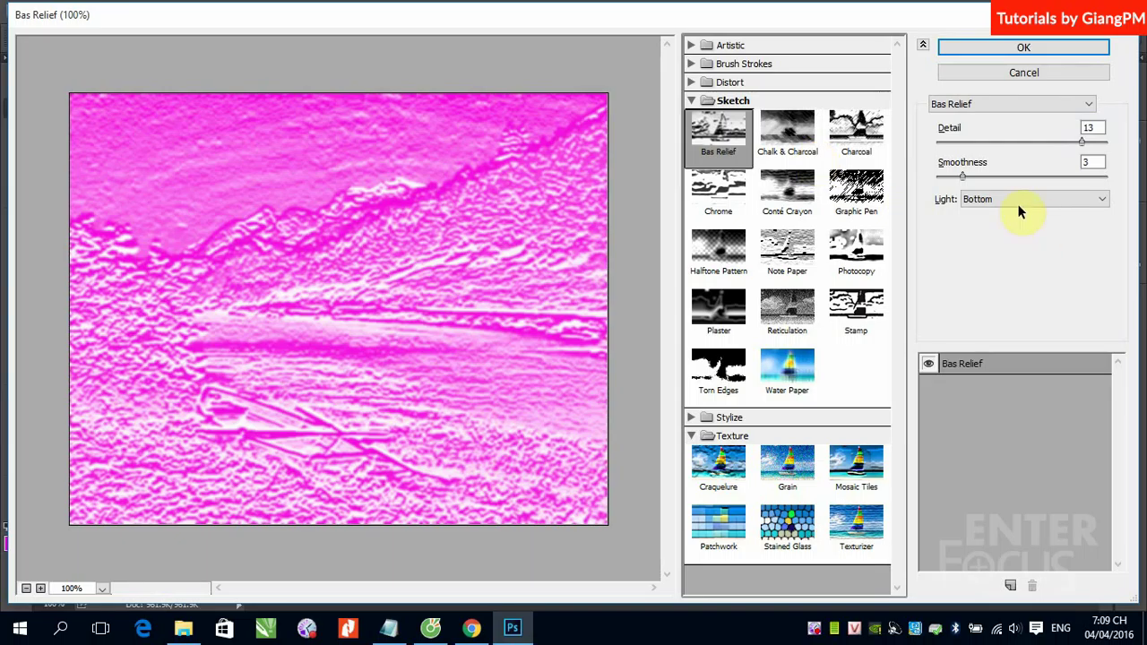
pyautogui.click(731, 197)
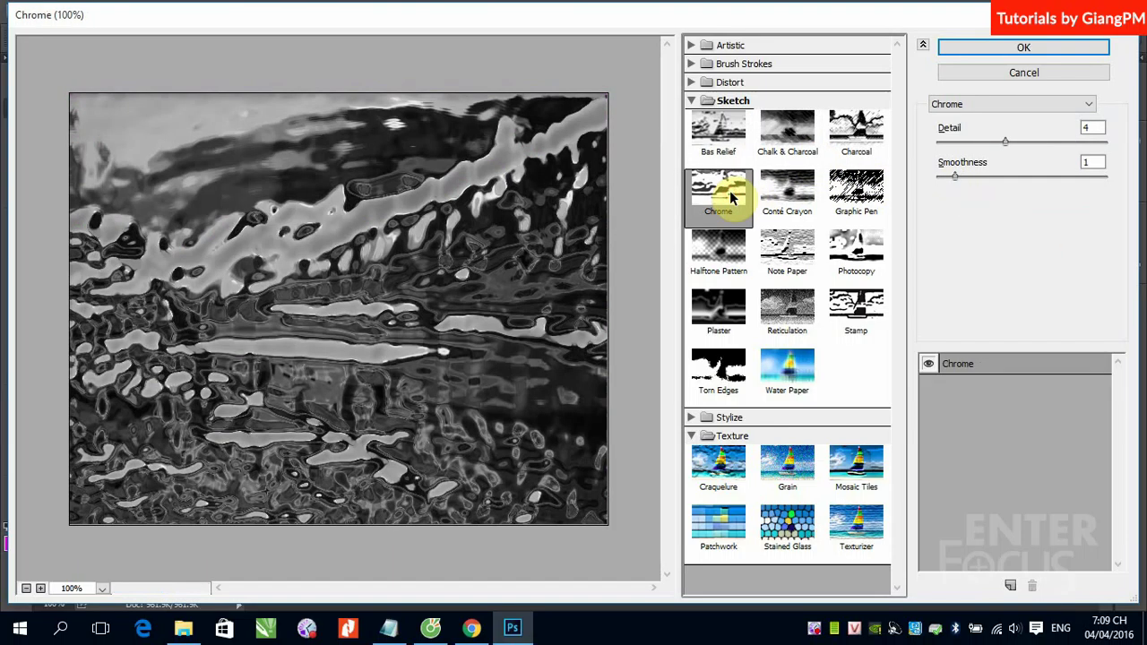
pyautogui.click(730, 136)
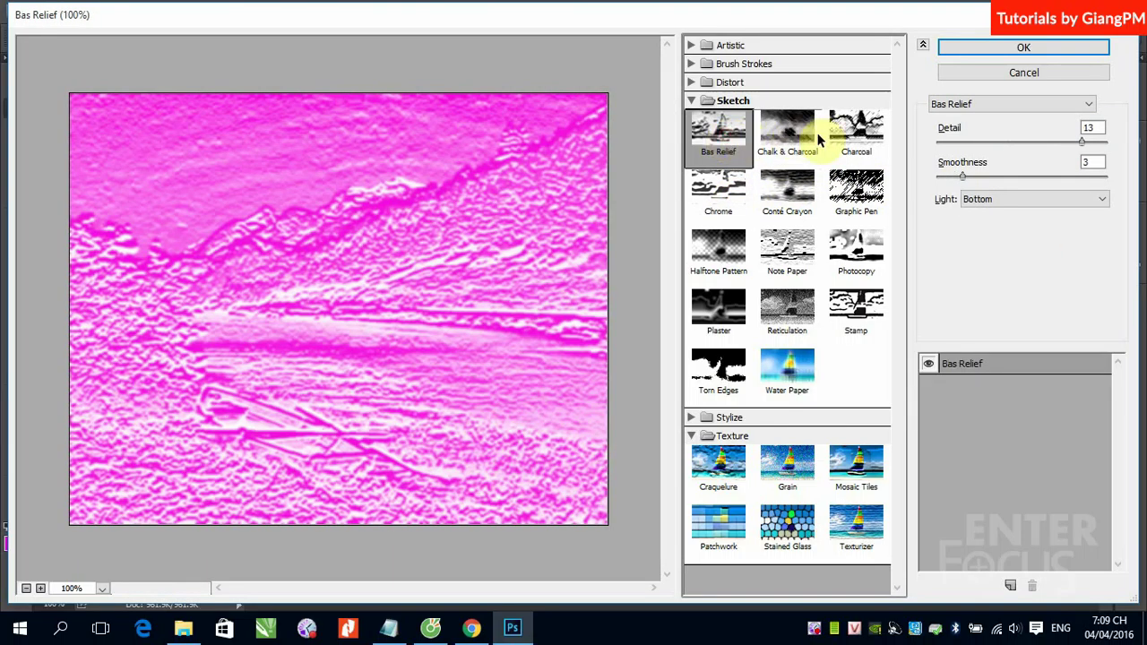
pyautogui.click(790, 135)
pyautogui.click(847, 140)
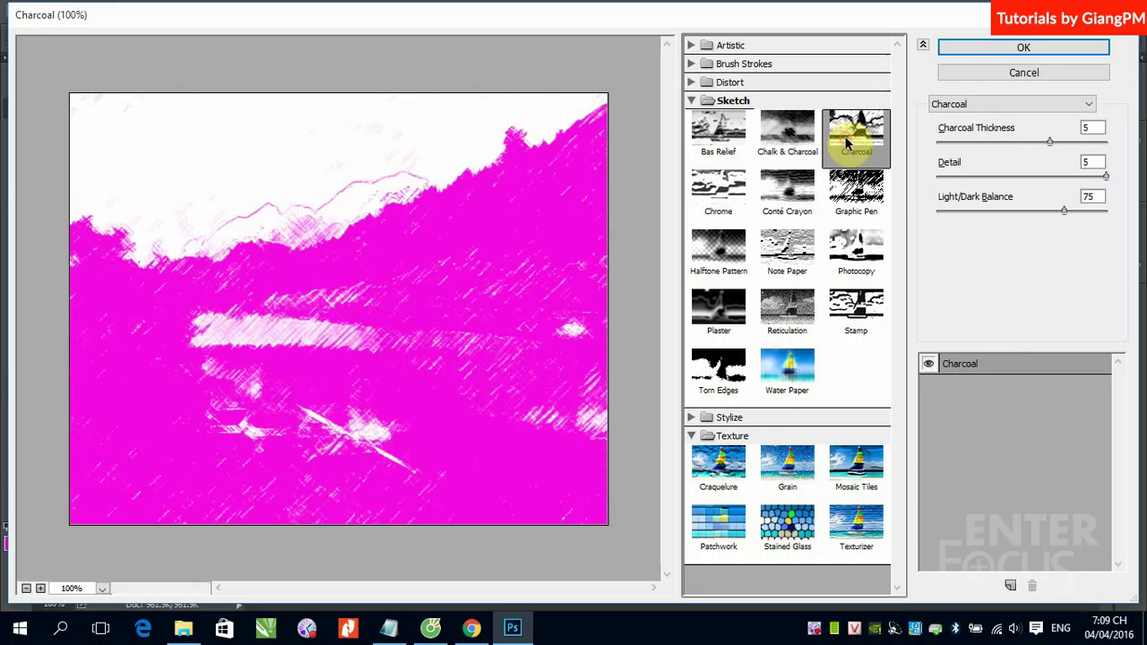
pyautogui.click(726, 137)
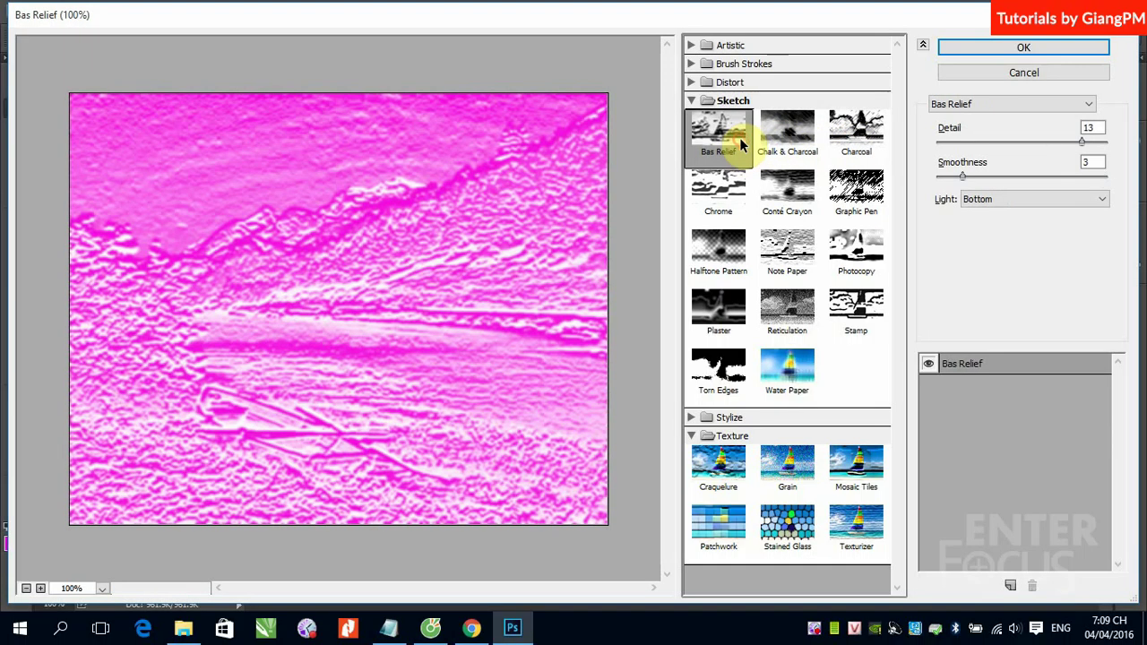
pyautogui.click(727, 199)
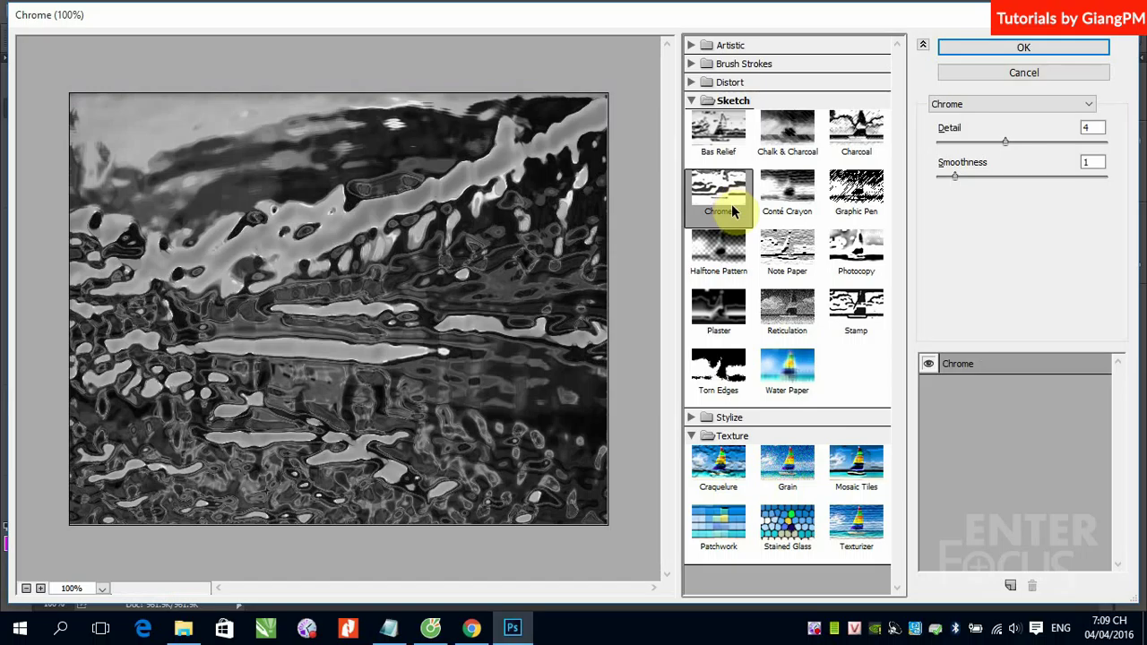
# Expand the Artistic category and preview Plastic Wrap for comparison with Chrome, keeping the Sketch category expanded
pyautogui.click(730, 45)
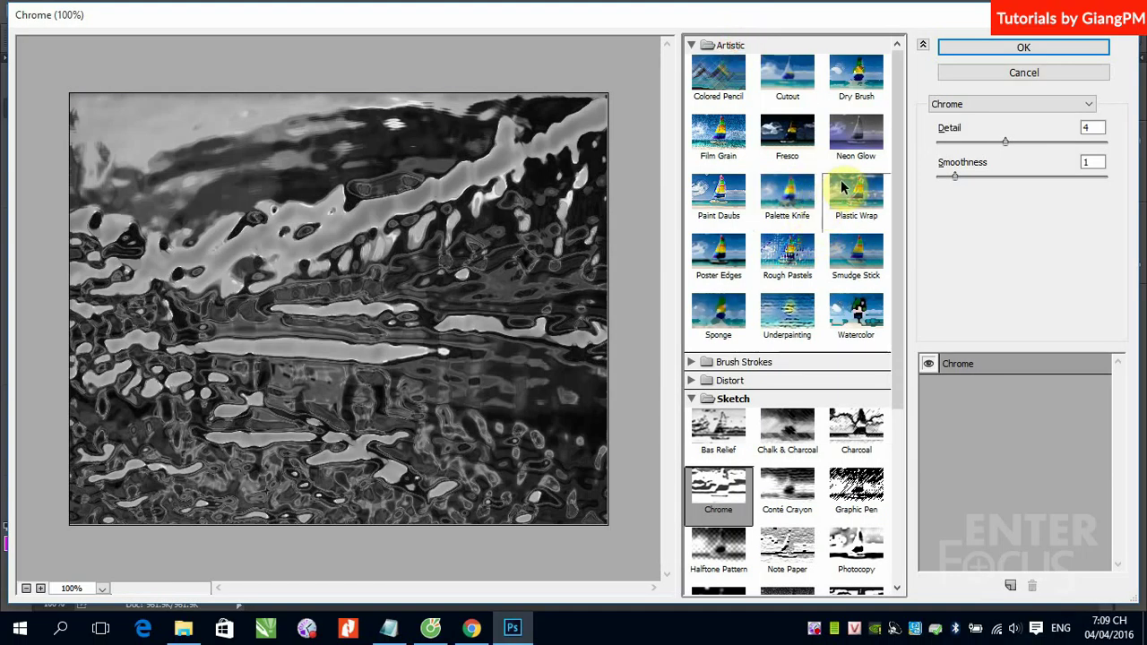
pyautogui.click(862, 202)
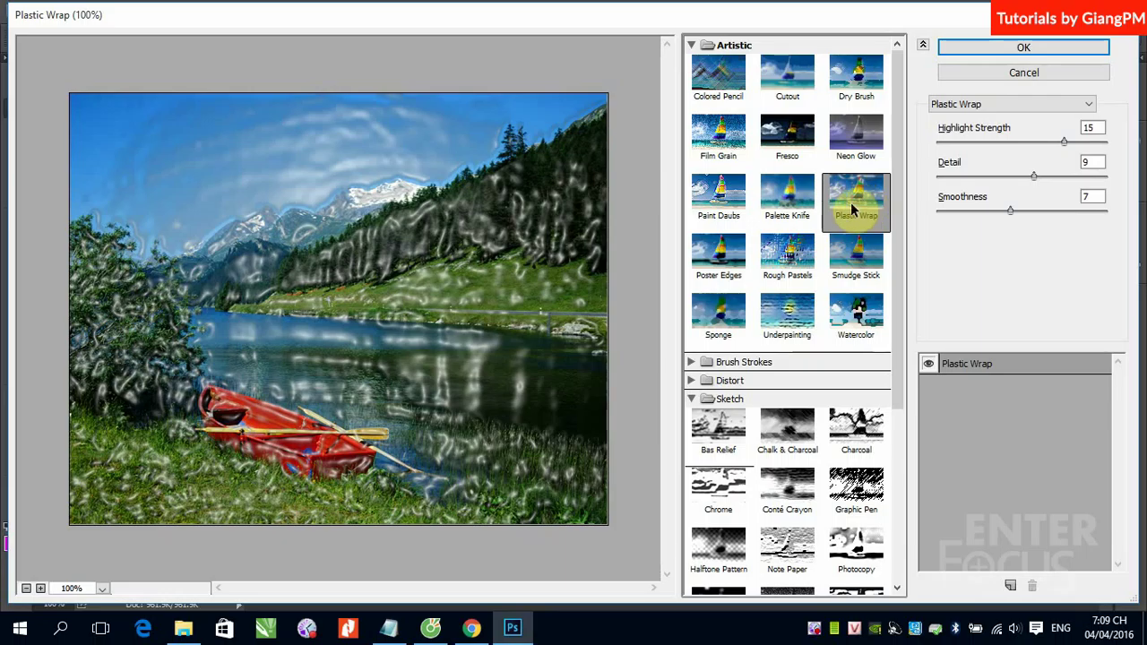
pyautogui.click(727, 400)
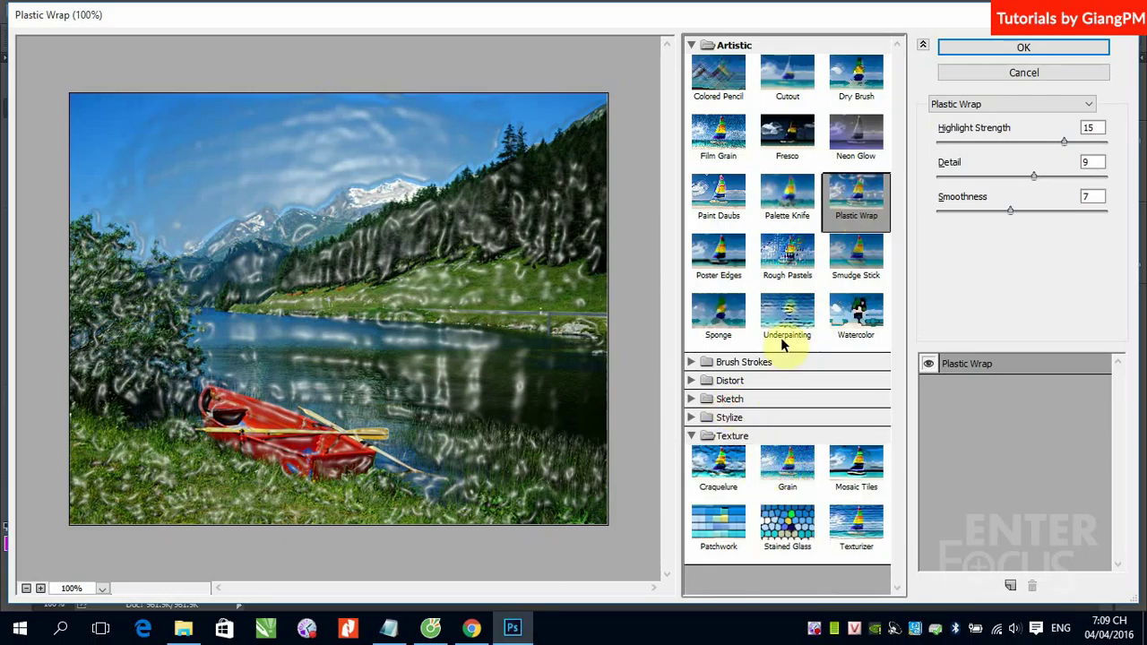
pyautogui.click(731, 400)
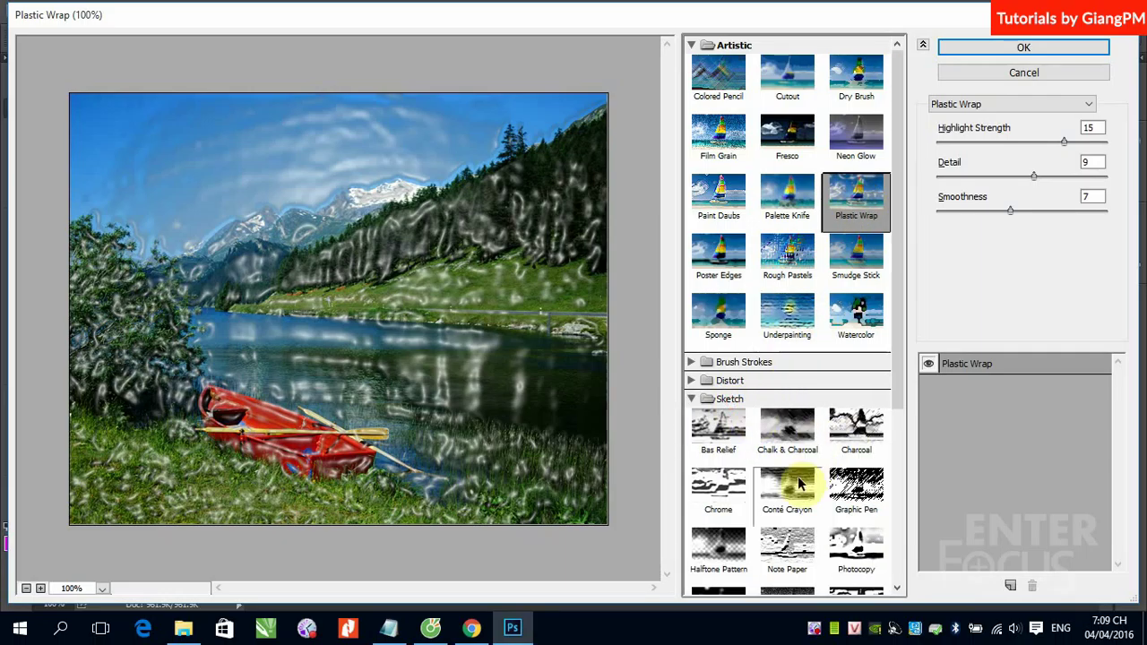
# Switch back to the Chrome effect and set its Detail to 10 and Smoothness to 0
pyautogui.click(721, 492)
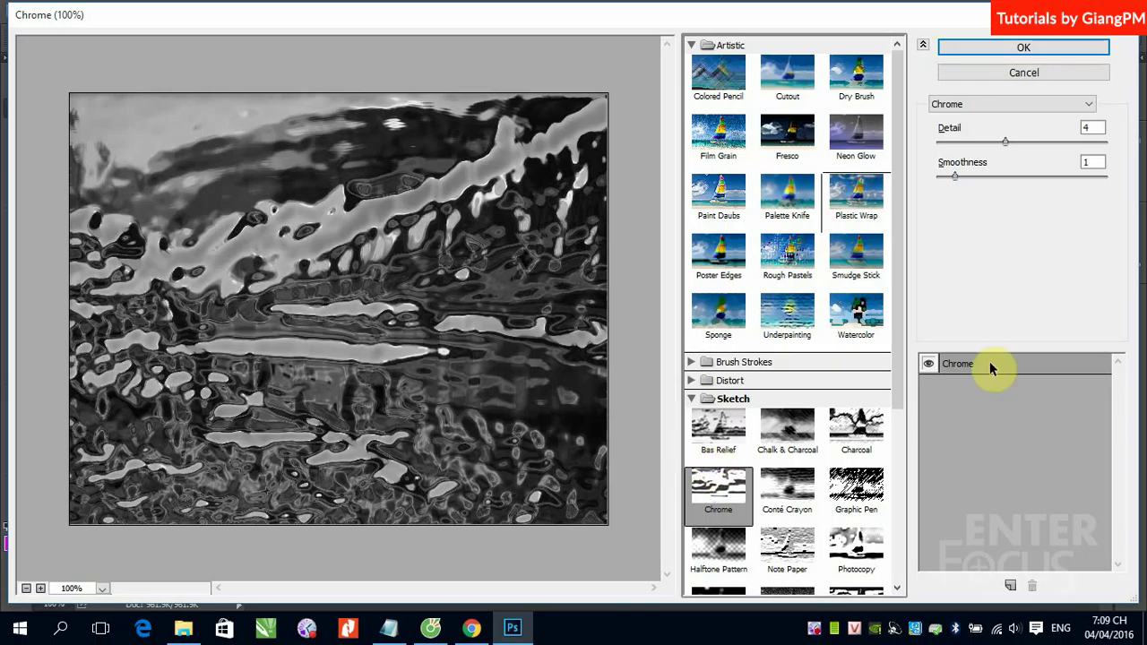
pyautogui.moveTo(1006, 144); pyautogui.dragTo(1138, 154)
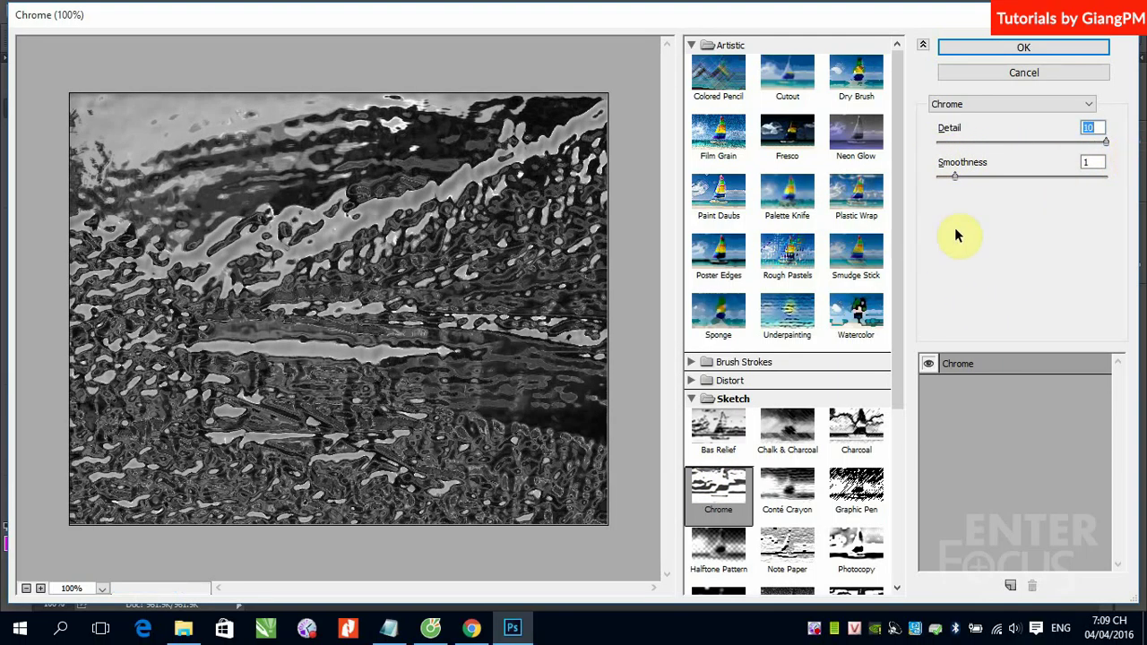
pyautogui.moveTo(954, 177)
pyautogui.mouseDown()
pyautogui.moveTo(947, 190)
pyautogui.moveTo(939, 182)
pyautogui.mouseUp()
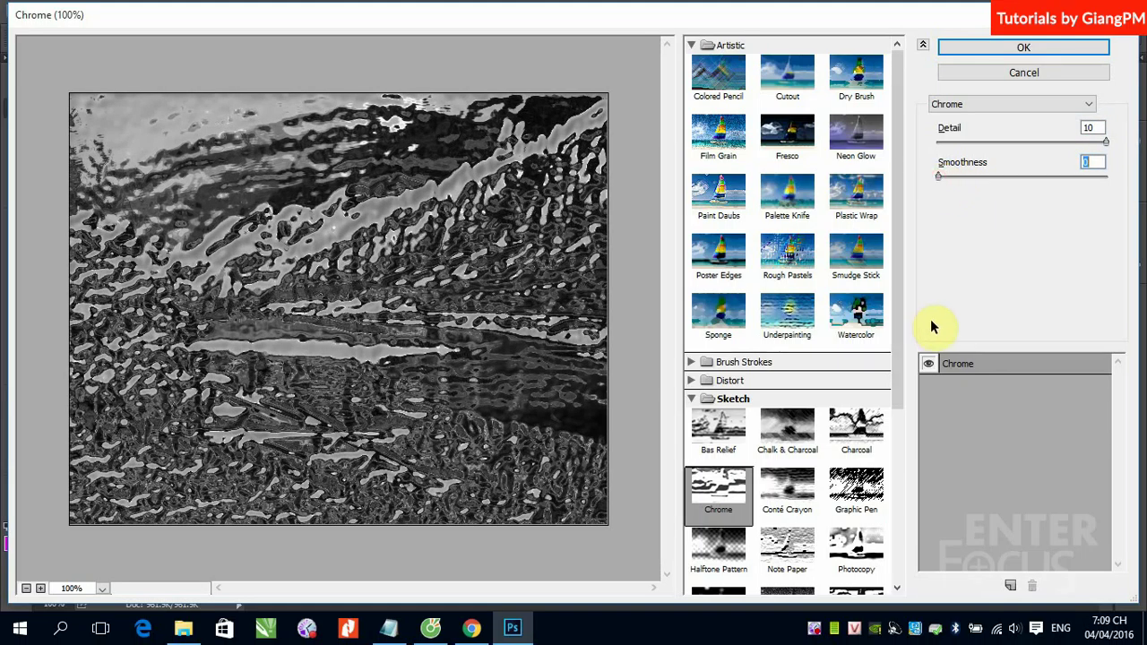
# Switch to the Conté Crayon effect and set Foreground Level 7, Background Level 13 and texture Scaling 50%
pyautogui.click(796, 492)
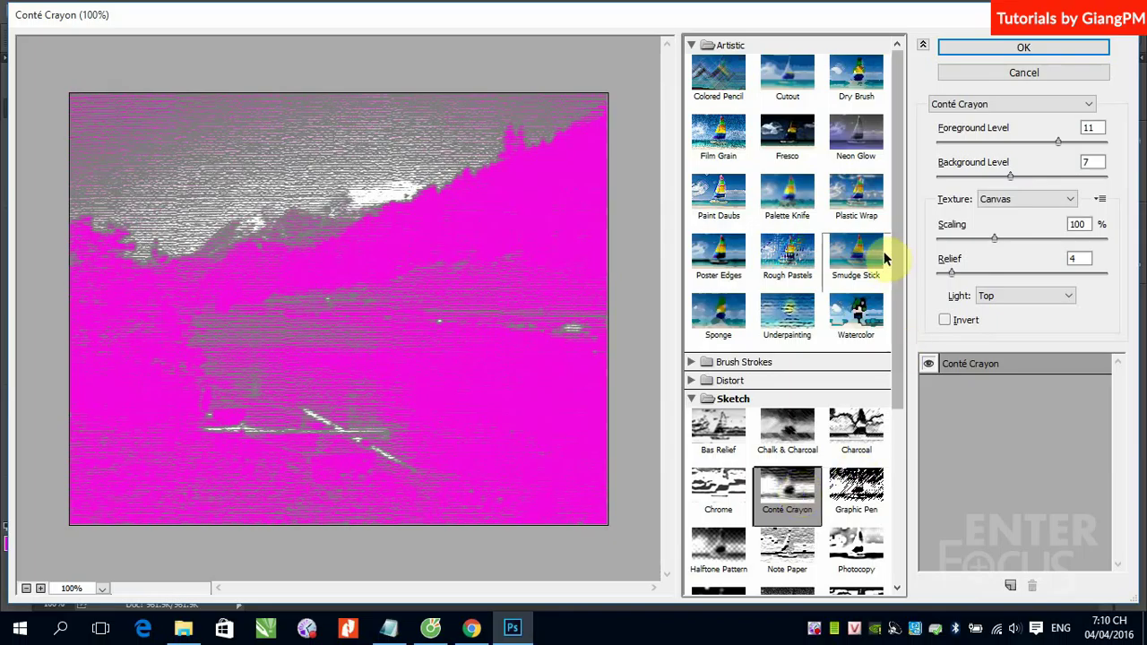
pyautogui.moveTo(1055, 139); pyautogui.dragTo(1080, 191)
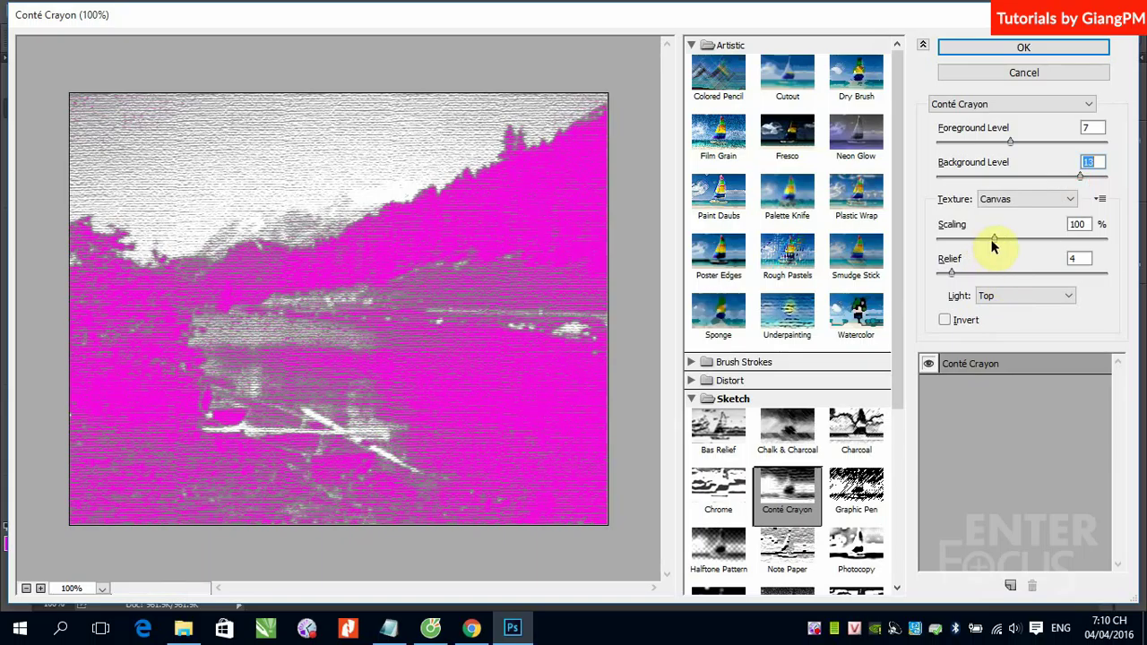
pyautogui.moveTo(994, 238); pyautogui.dragTo(931, 251)
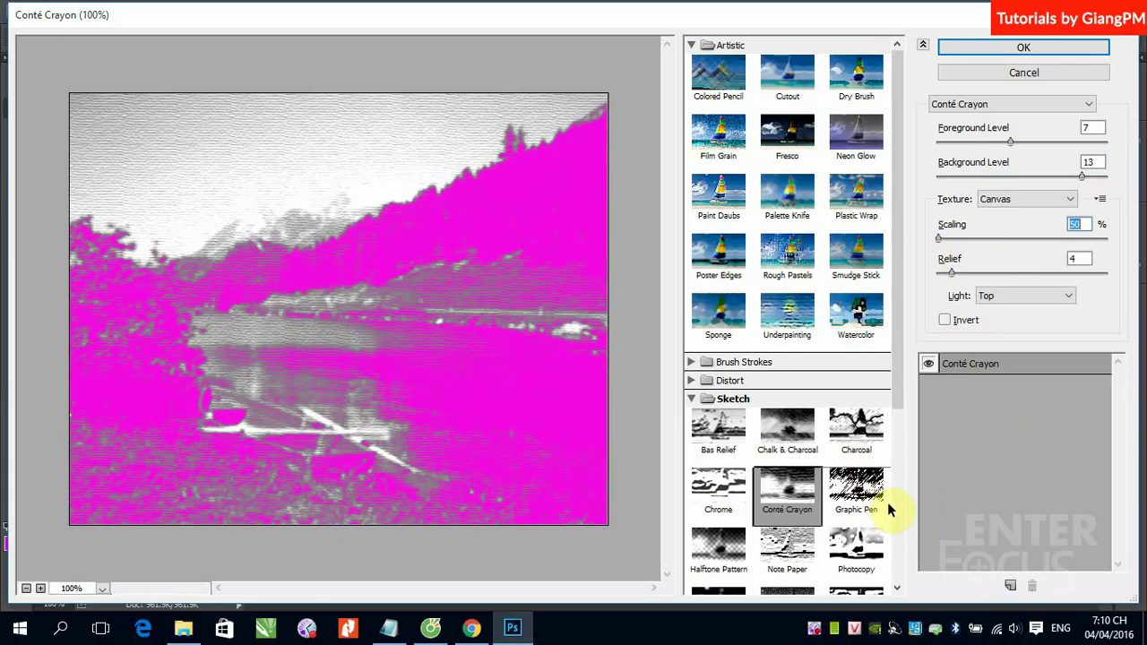
# Preview Graphic Pen and, with the Artistic category collapsed, examine the Halftone Pattern's dots up close
pyautogui.click(856, 488)
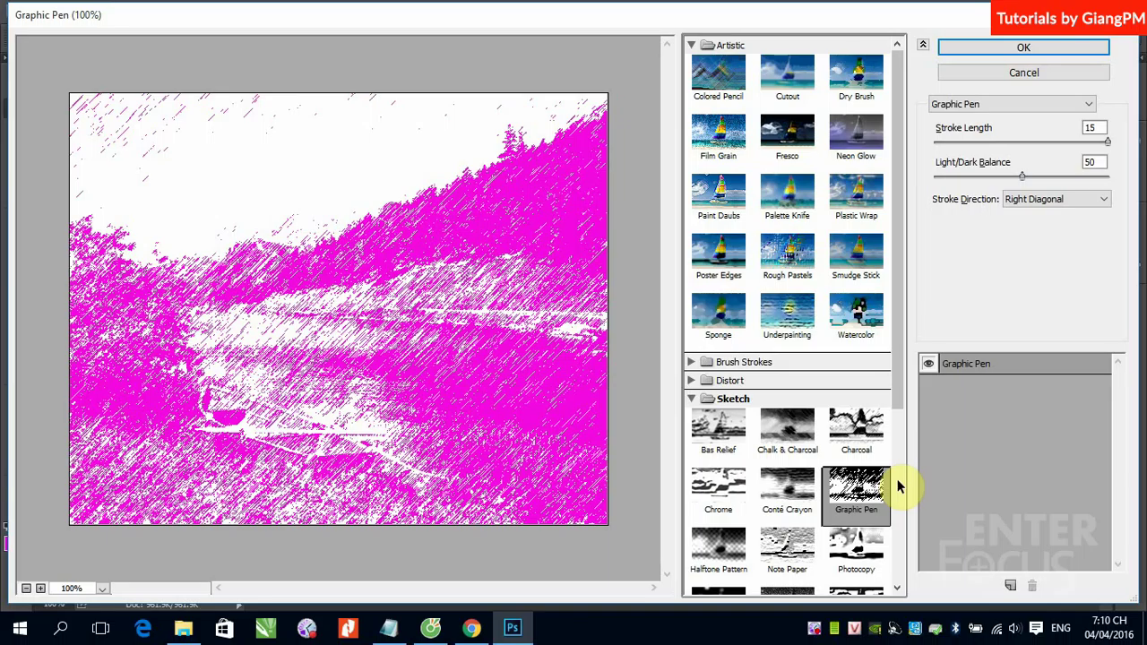
pyautogui.click(448, 402)
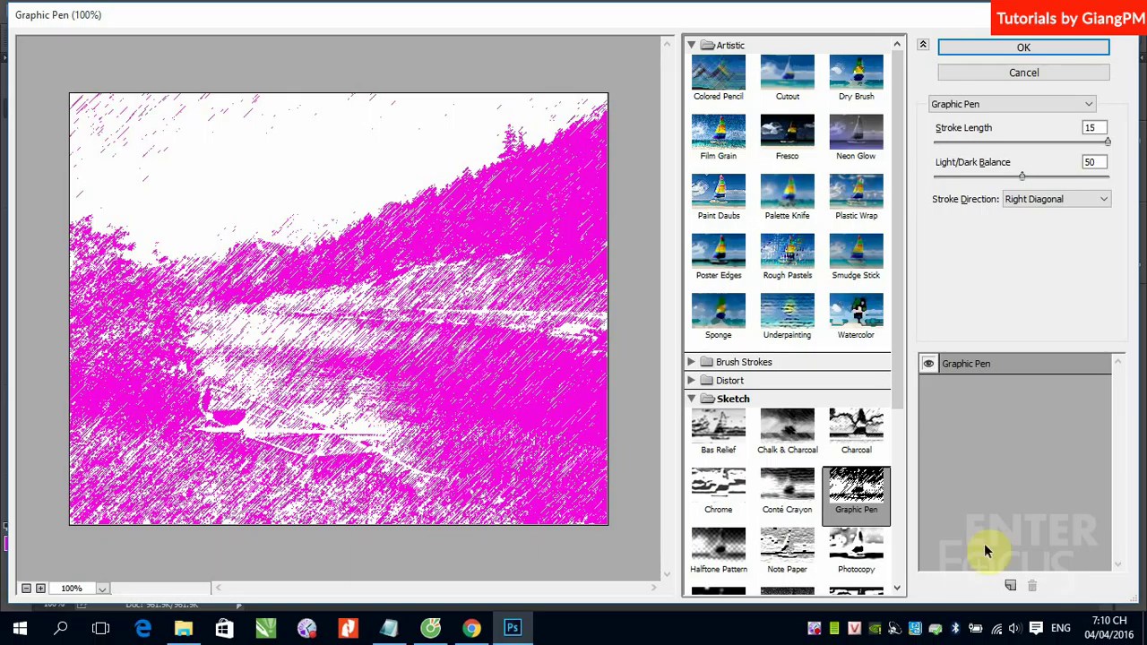
pyautogui.click(691, 45)
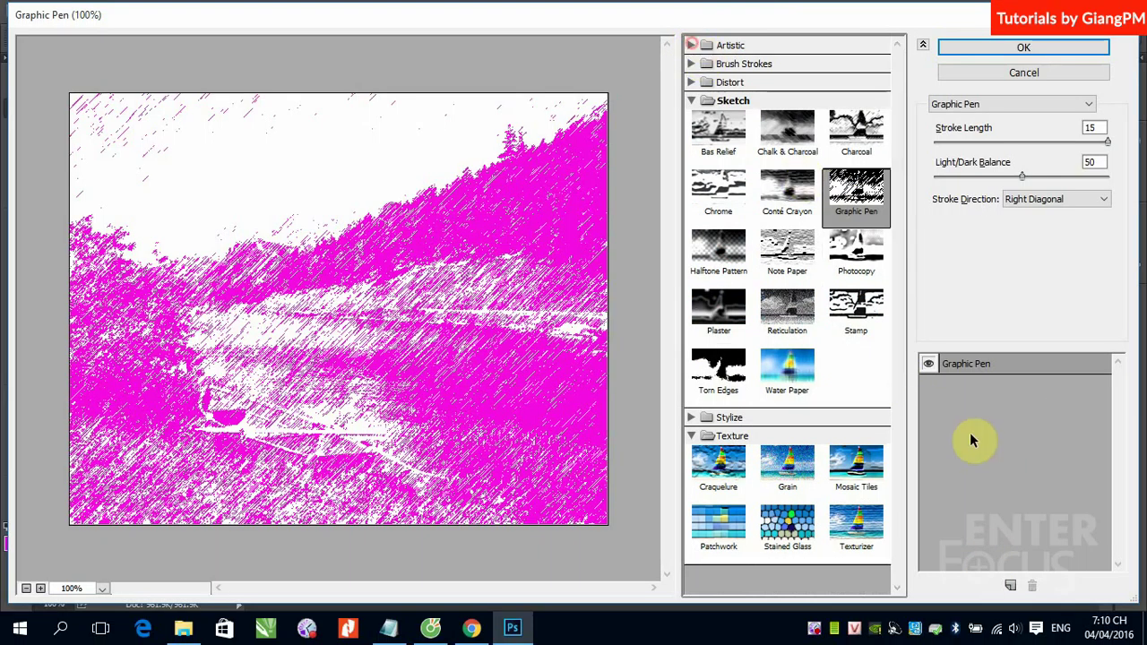
pyautogui.click(730, 265)
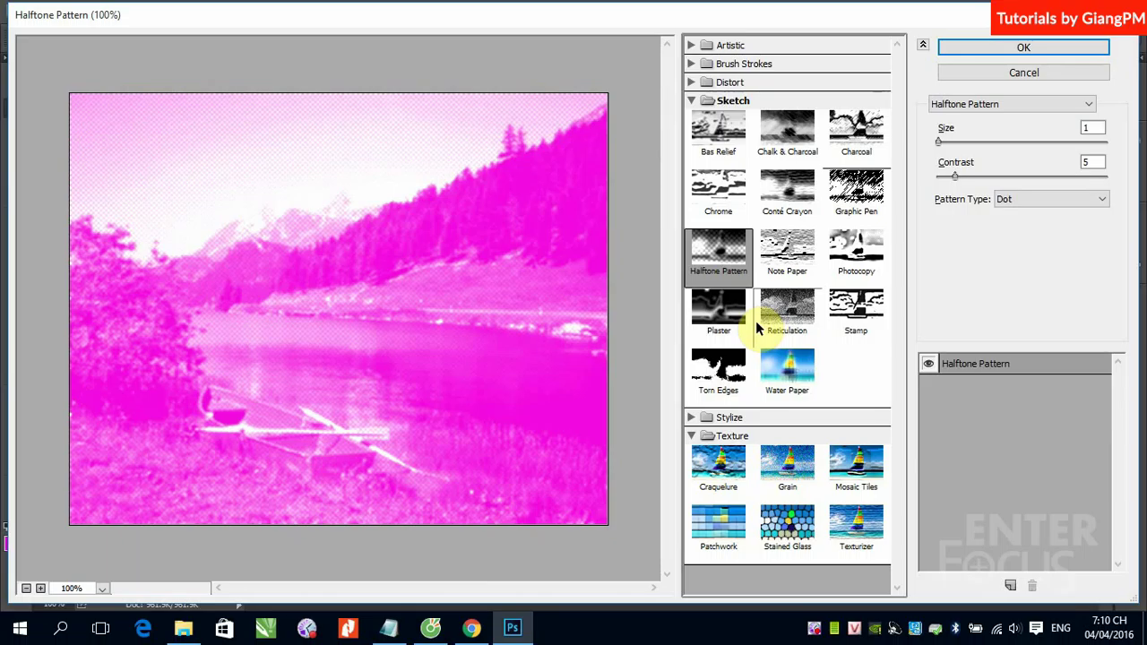
pyautogui.moveTo(137, 134); pyautogui.dragTo(458, 450)
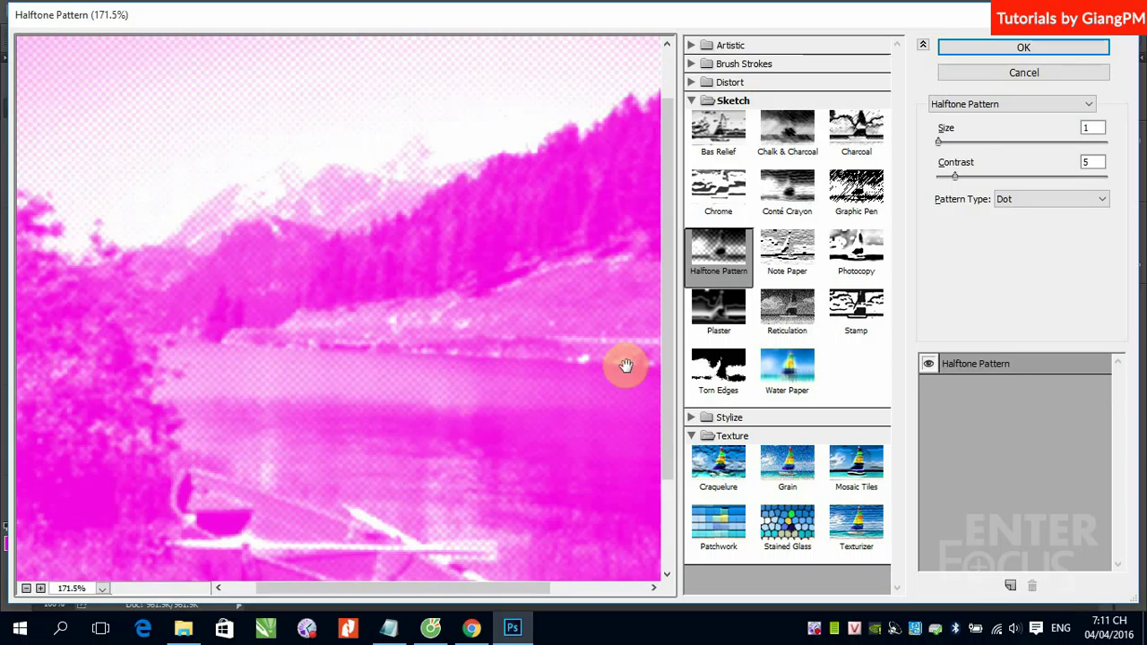
# Switch to the Note Paper effect and set Image Balance to 18, Graininess to 8 and Relief to 16
pyautogui.click(794, 257)
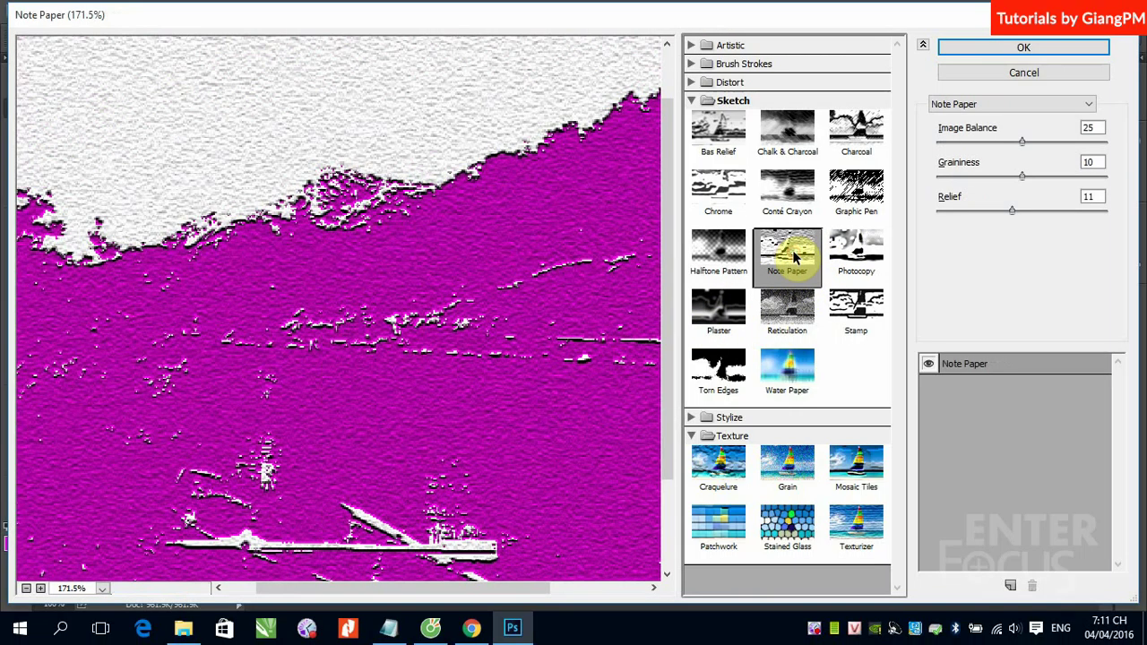
pyautogui.hotkey('ctrl', 'alt', '0')
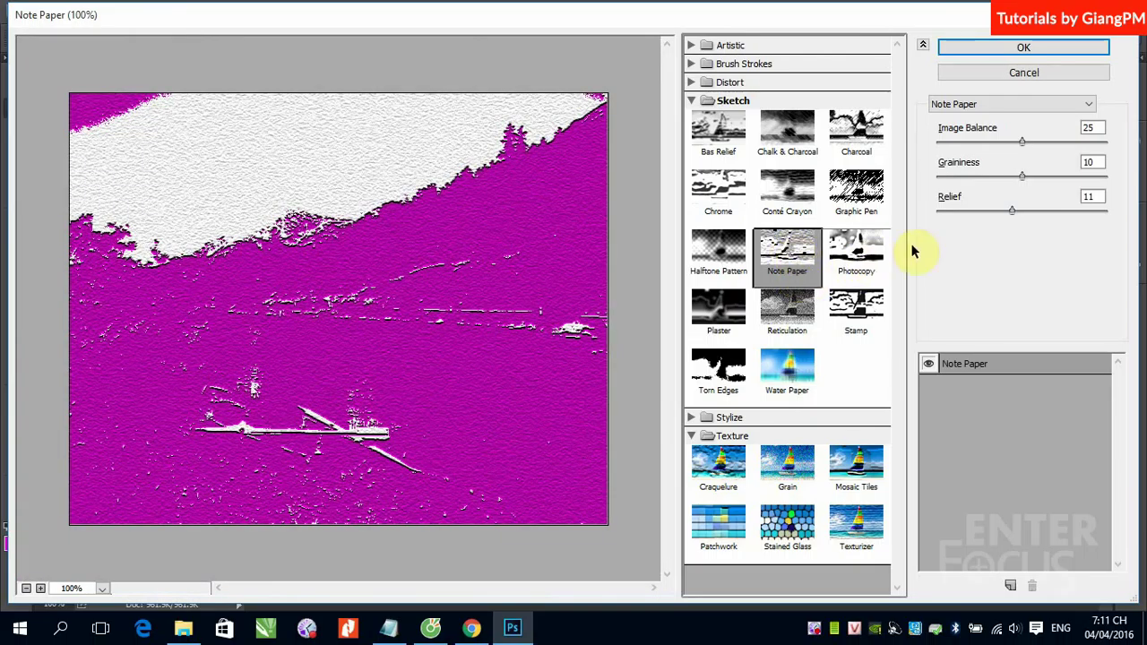
pyautogui.moveTo(1012, 211); pyautogui.dragTo(1045, 225)
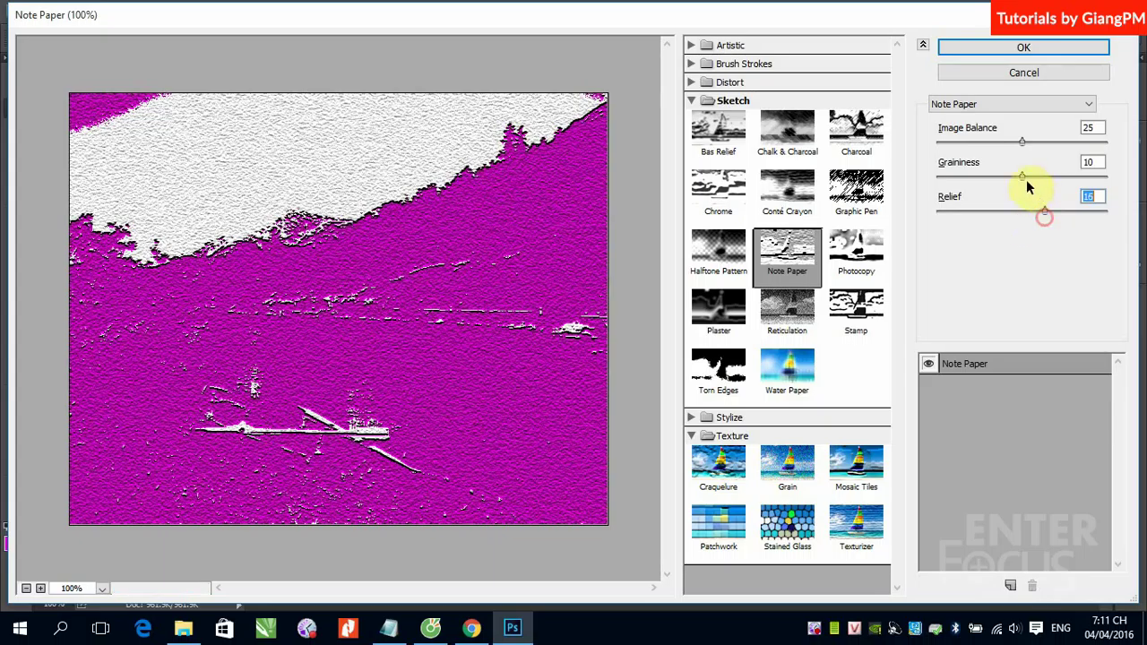
pyautogui.moveTo(1023, 176); pyautogui.dragTo(1001, 166)
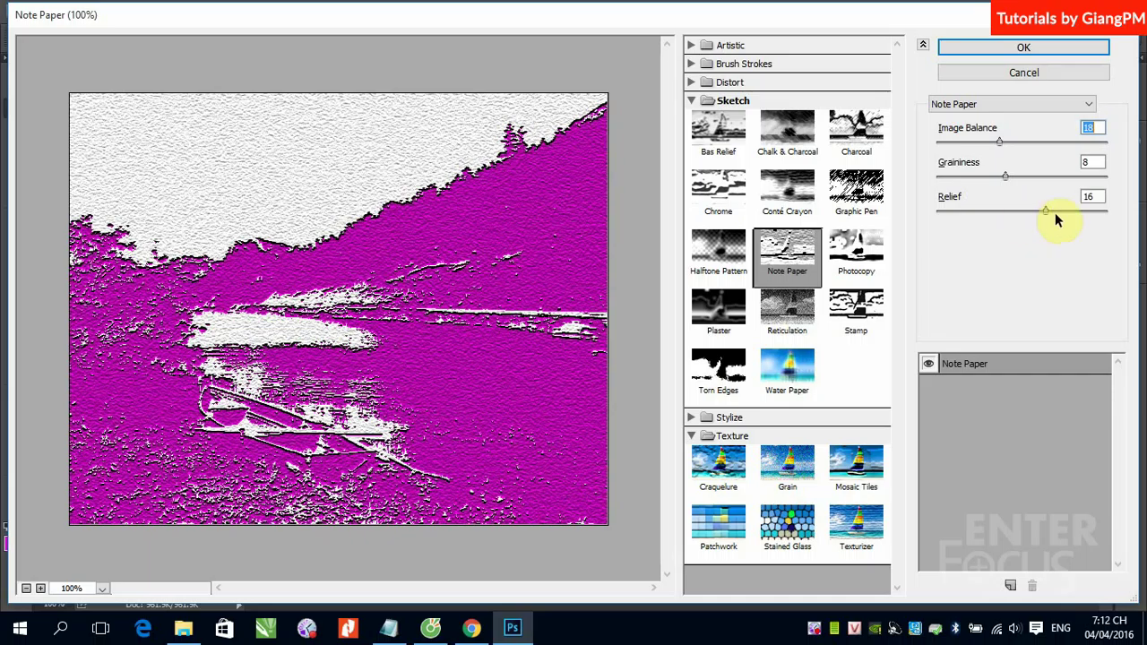
pyautogui.click(493, 350)
# Preview the Photocopy, Plaster and Reticulation sketch effects on the lake image
pyautogui.click(857, 254)
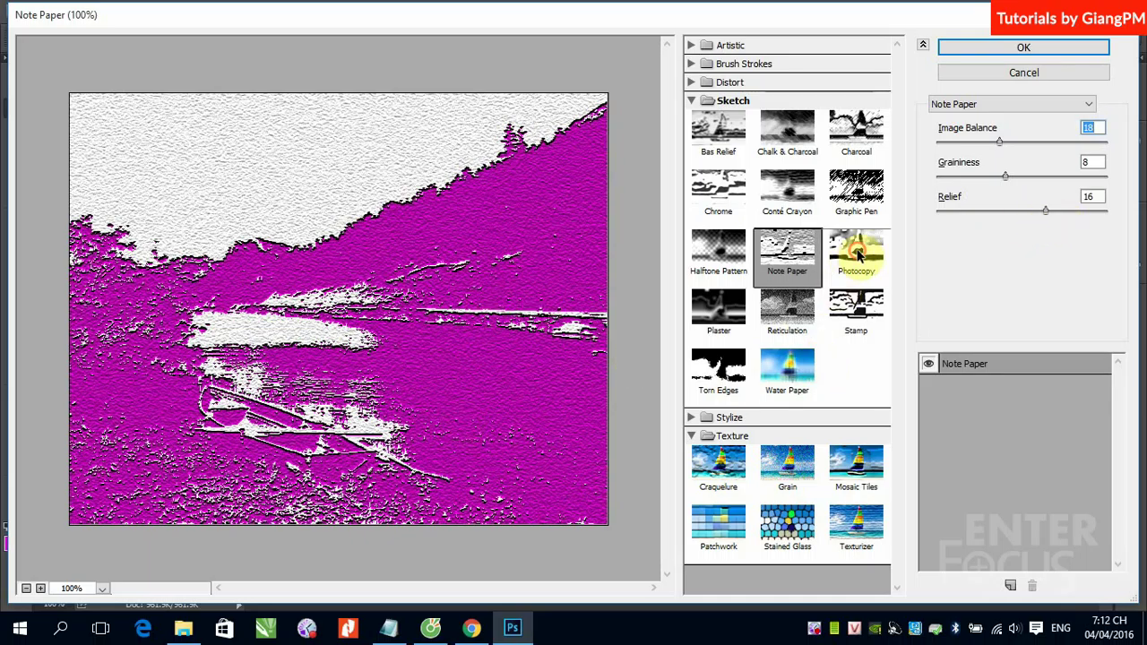
pyautogui.click(717, 315)
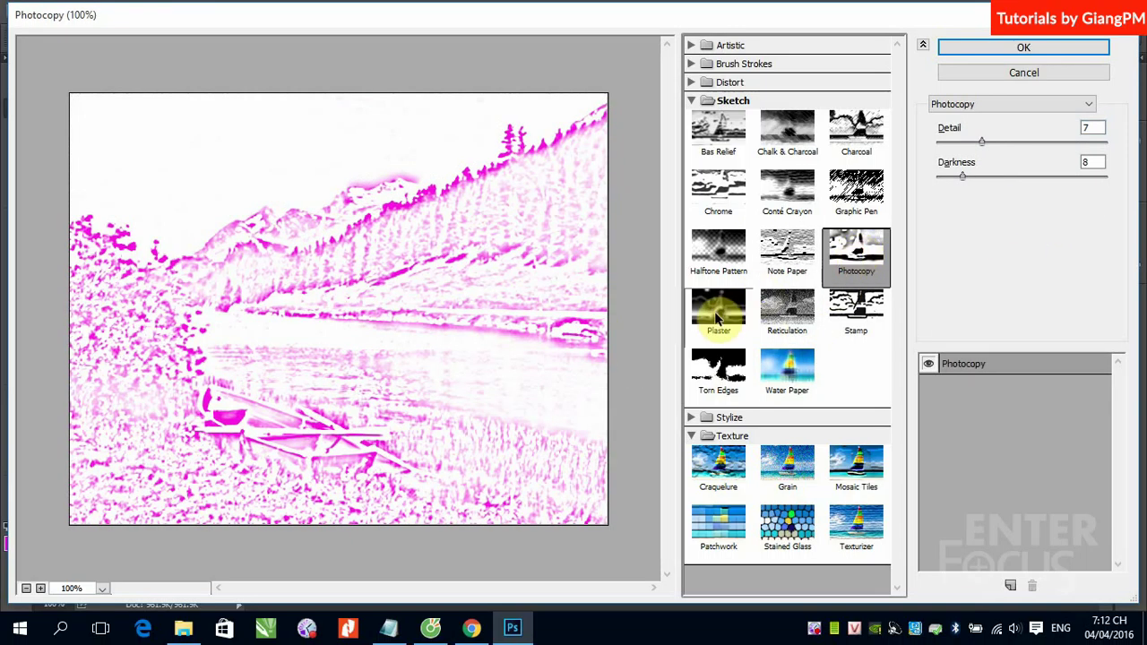
pyautogui.click(797, 316)
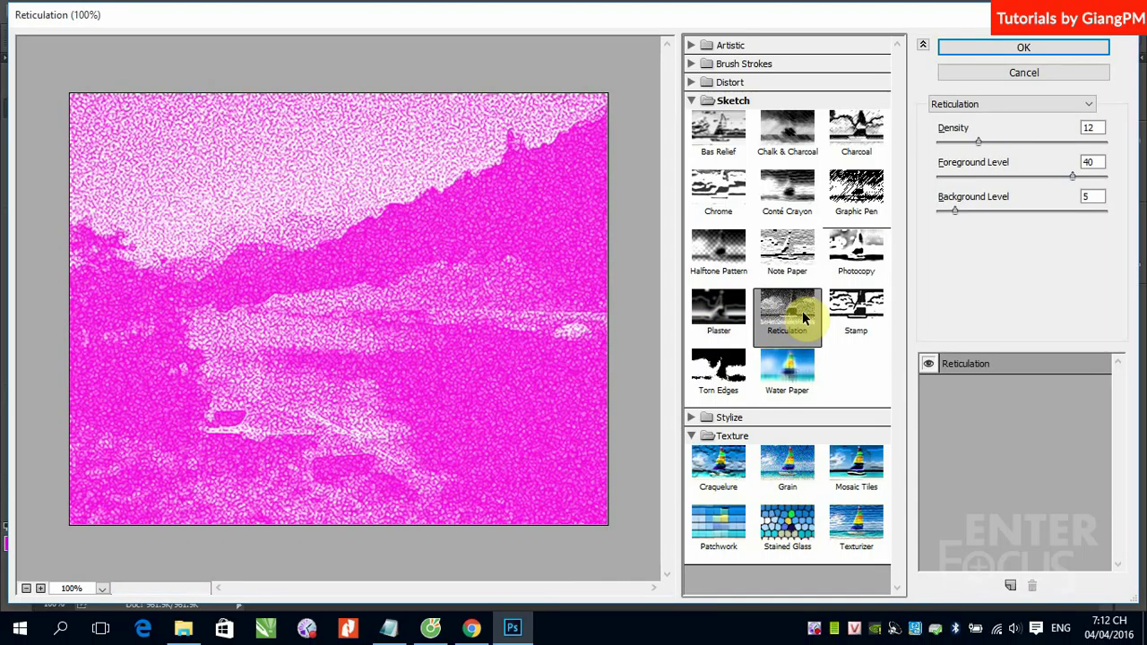
# Switch to the Stamp effect and set Light/Dark Balance to 12 and Smoothness to 1 after trying other balance levels
pyautogui.click(865, 307)
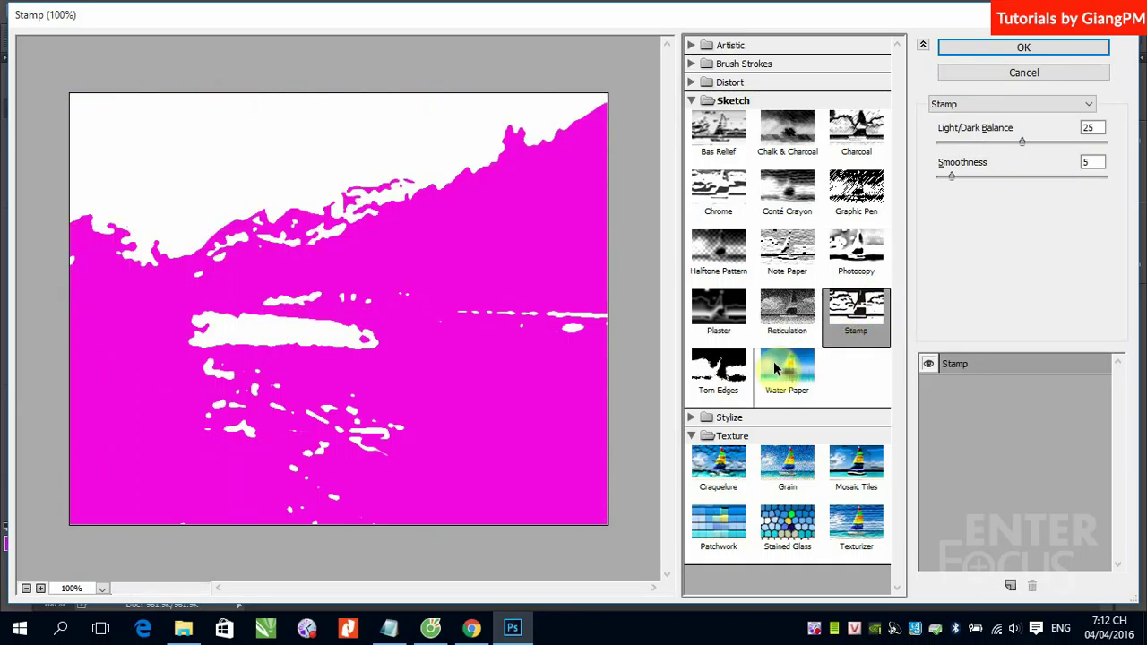
pyautogui.moveTo(1019, 142)
pyautogui.mouseDown()
pyautogui.moveTo(961, 144)
pyautogui.moveTo(1051, 152)
pyautogui.moveTo(1022, 150)
pyautogui.mouseUp()
pyautogui.click(1005, 146)
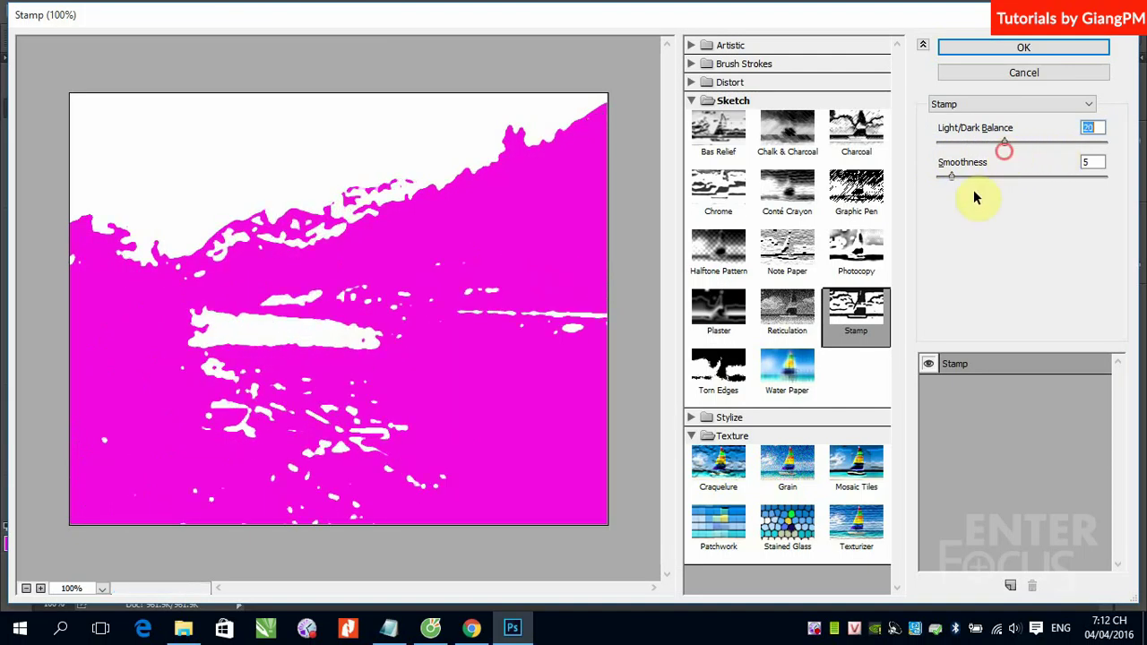
pyautogui.moveTo(950, 175); pyautogui.dragTo(932, 179)
pyautogui.click(928, 176)
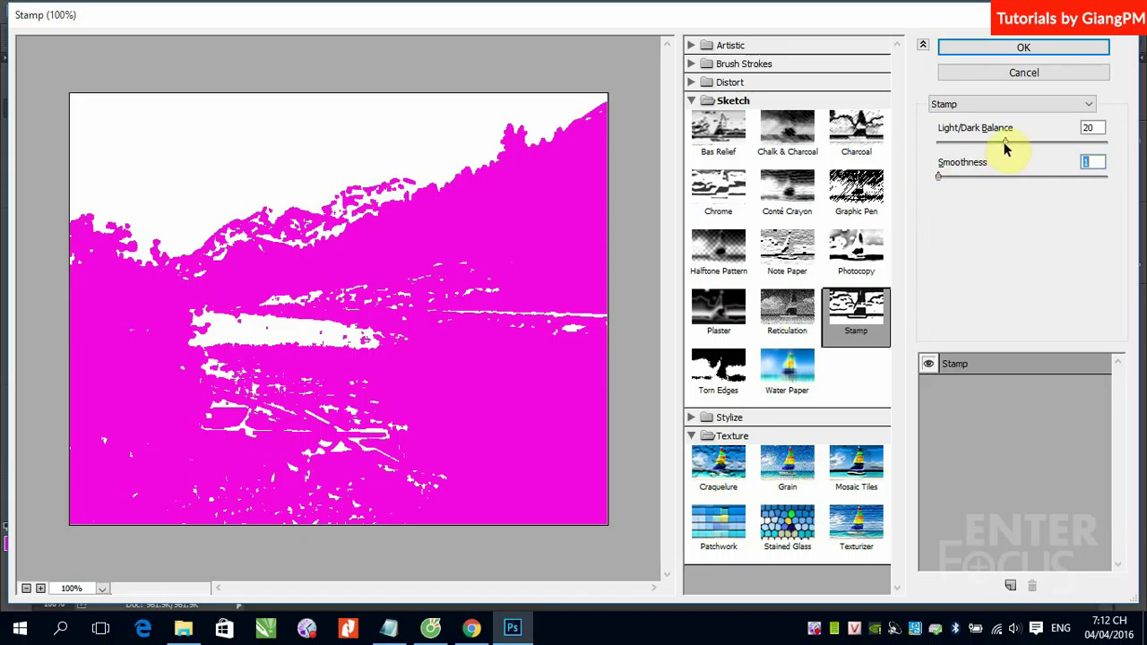
pyautogui.moveTo(1004, 143); pyautogui.dragTo(945, 155)
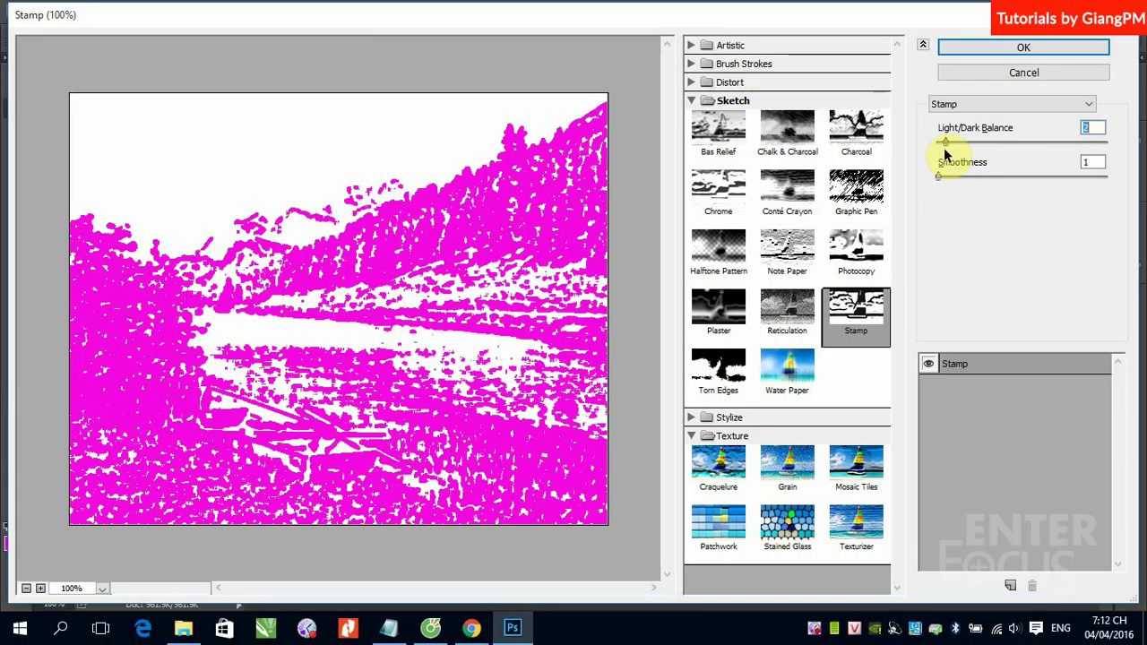
pyautogui.moveTo(946, 154); pyautogui.dragTo(978, 154)
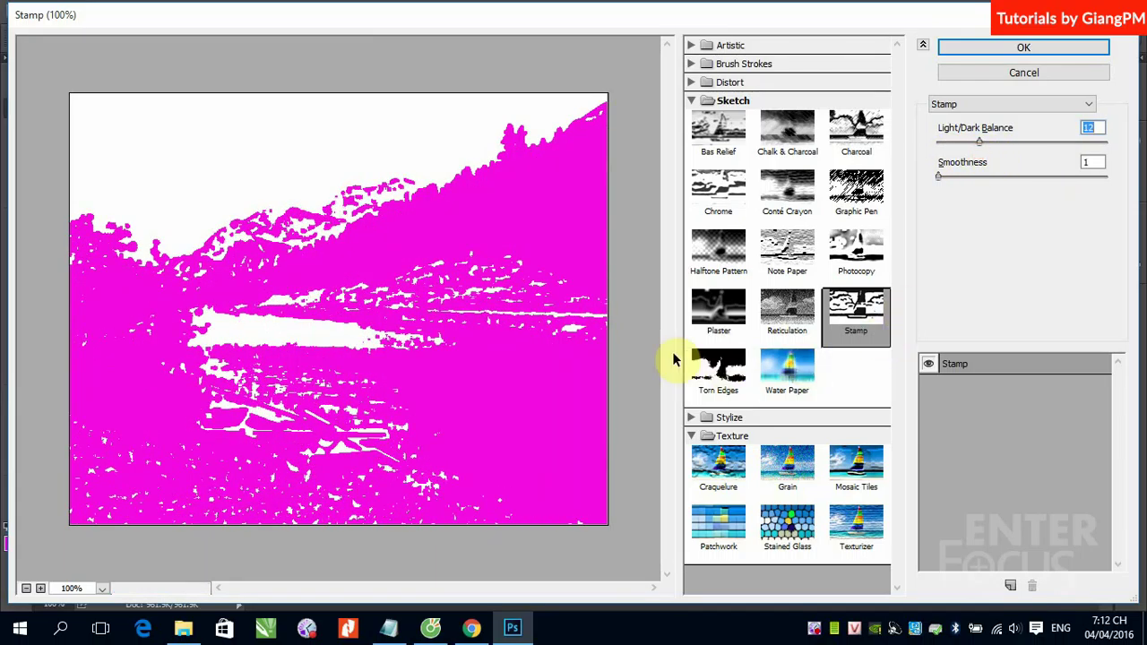
# Preview Torn Edges and Water Paper, and move from the Sketch category to Glowing Edges in Stylize
pyautogui.click(717, 367)
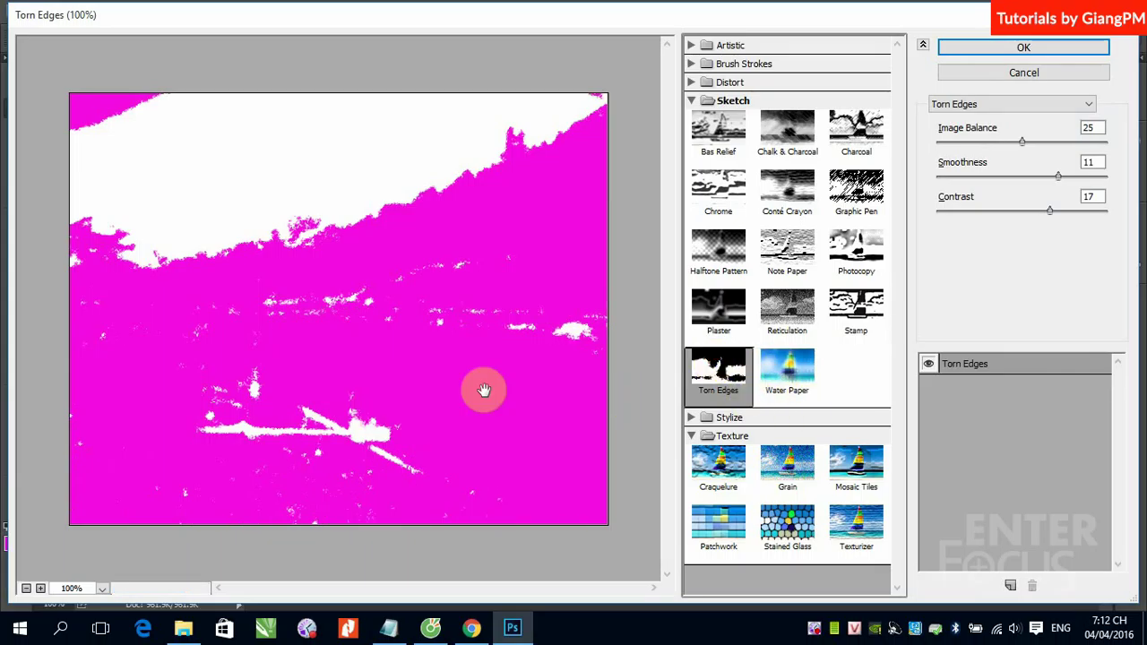
pyautogui.click(795, 368)
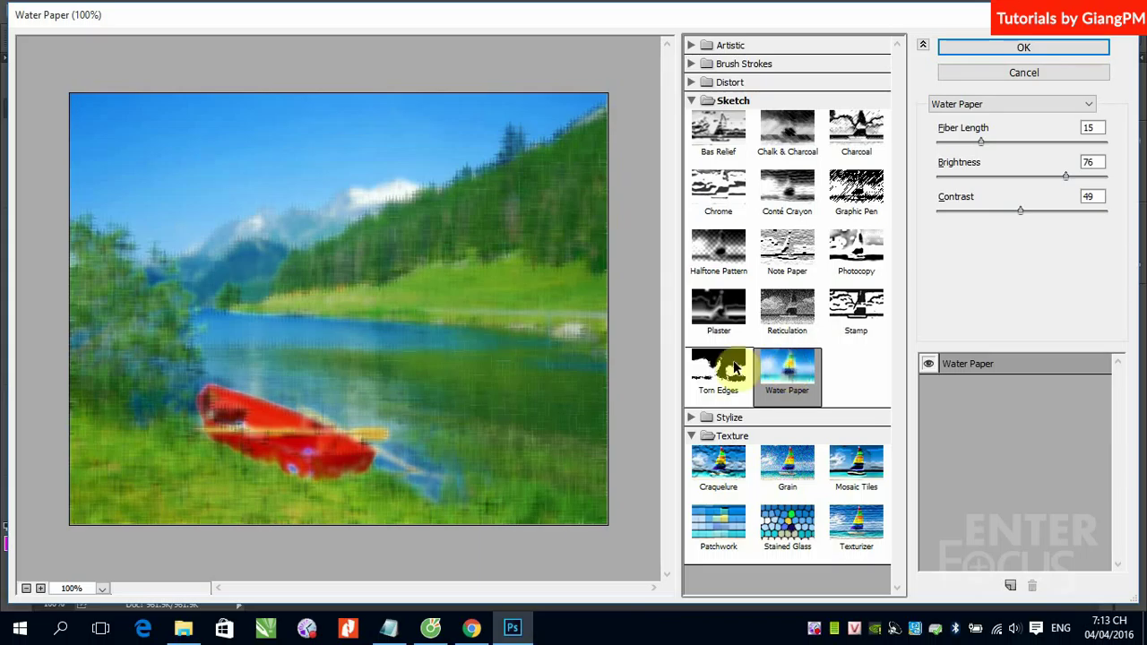
pyautogui.click(692, 104)
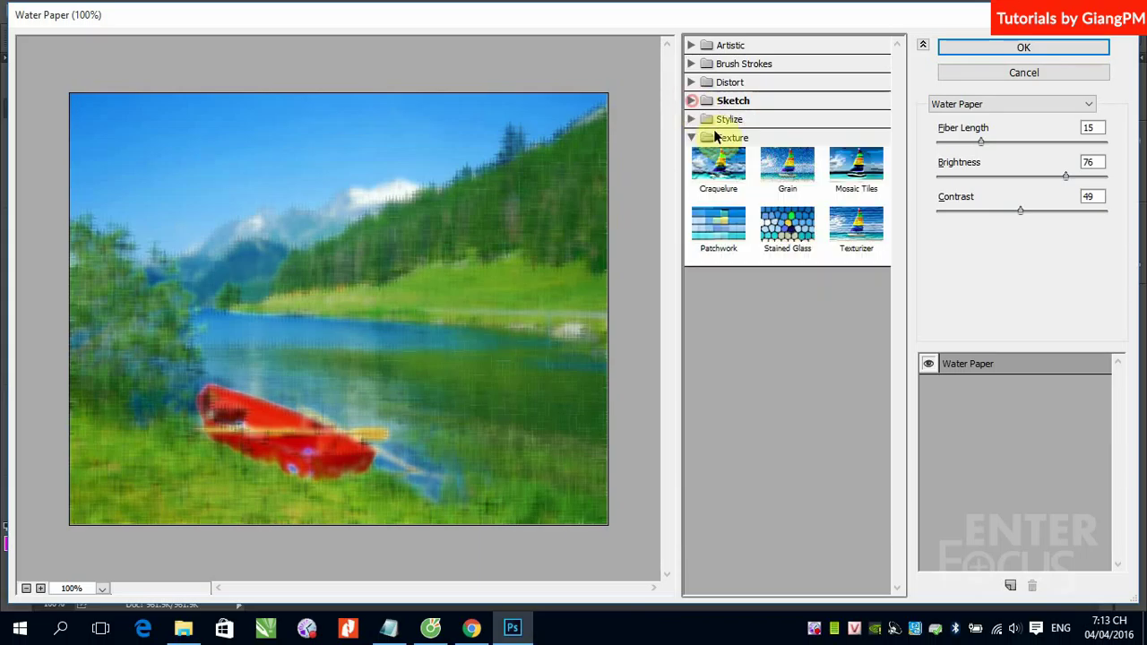
pyautogui.click(692, 121)
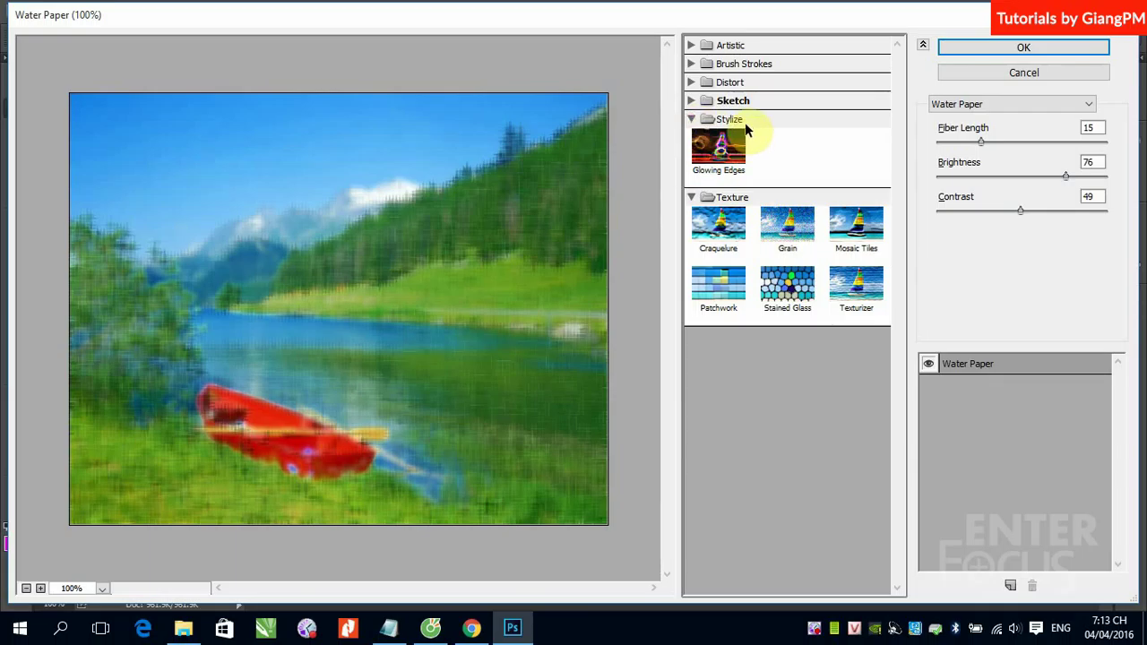
pyautogui.click(725, 159)
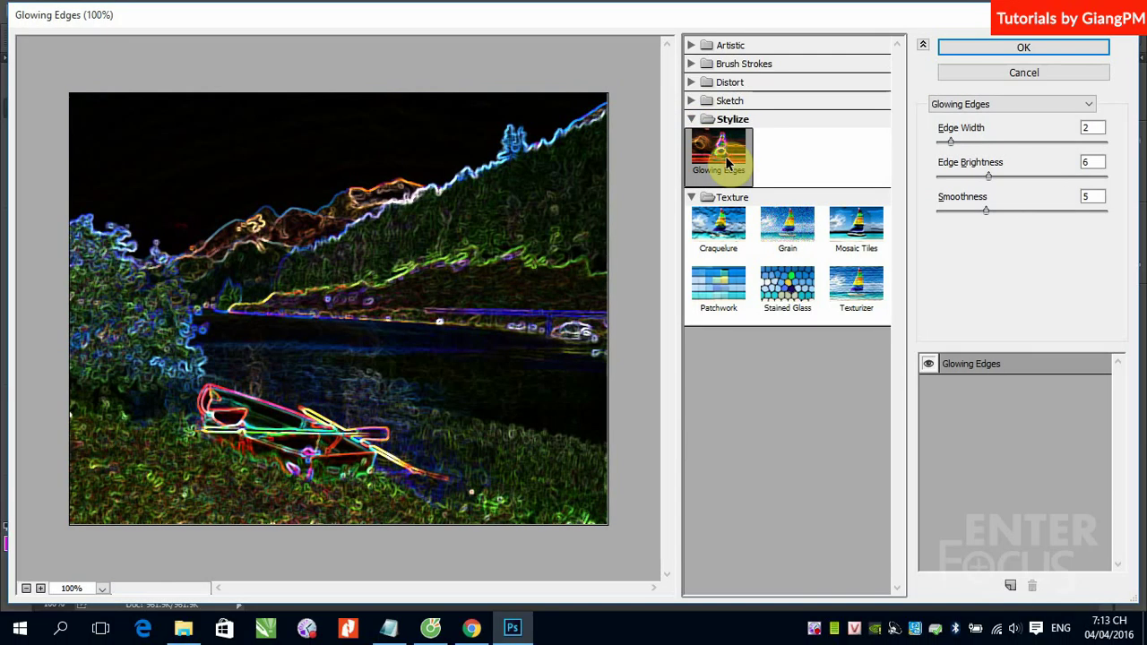
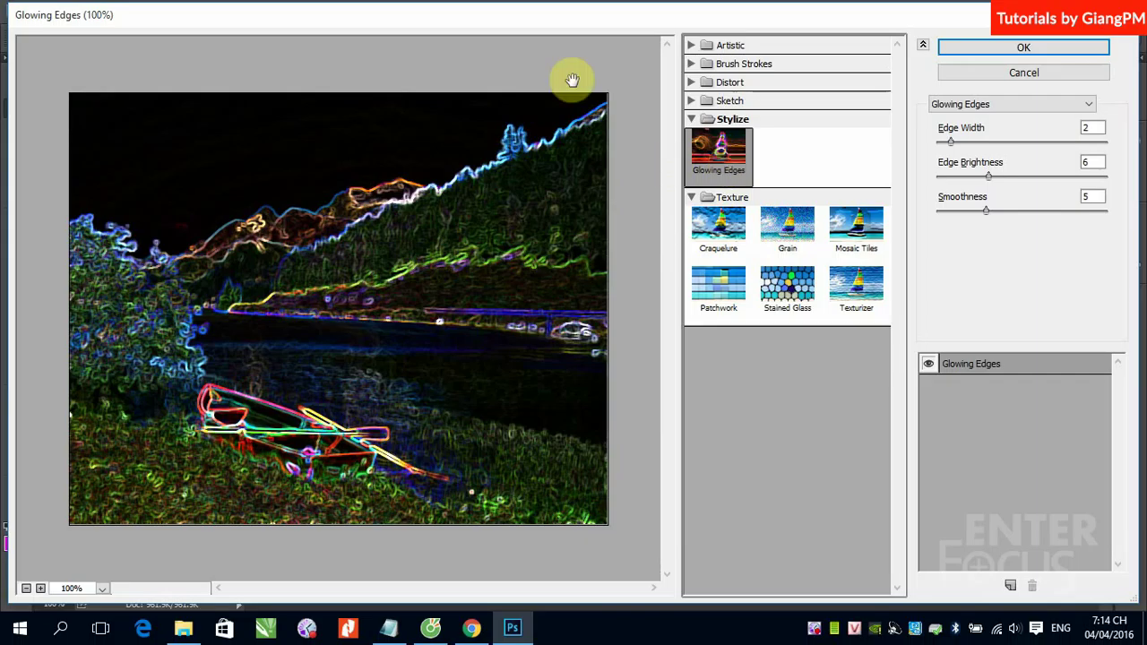
# Preview the Texture effects Craquelure, Grain, Mosaic Tiles, Patchwork, Stained Glass and Texturizer in turn
pyautogui.click(715, 224)
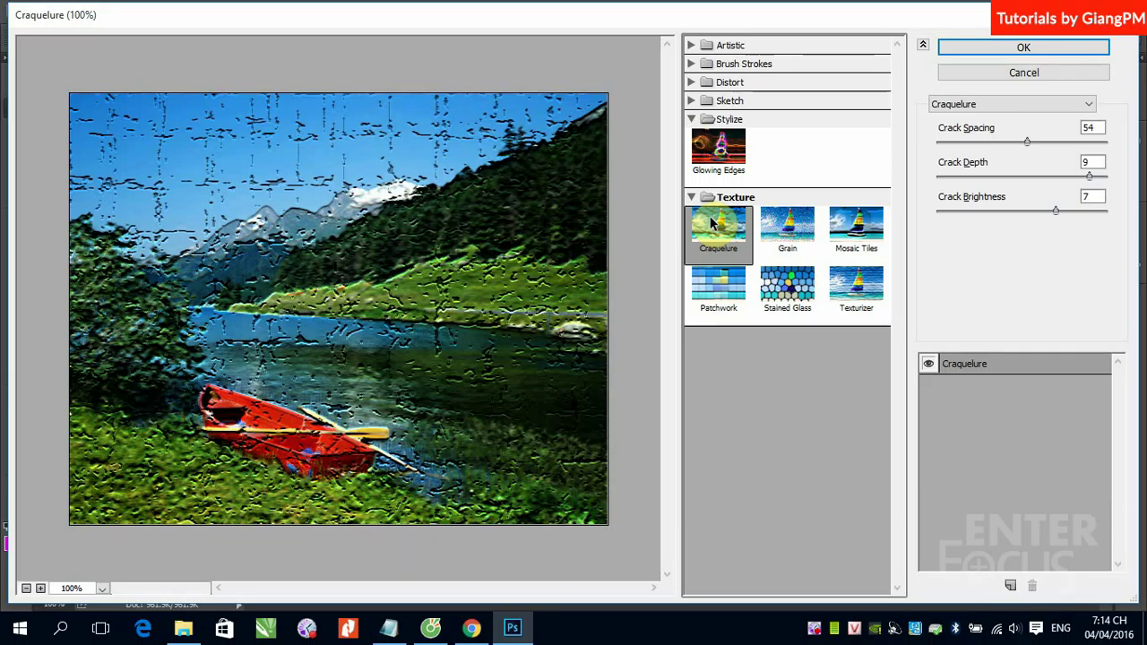
pyautogui.click(793, 226)
pyautogui.click(835, 238)
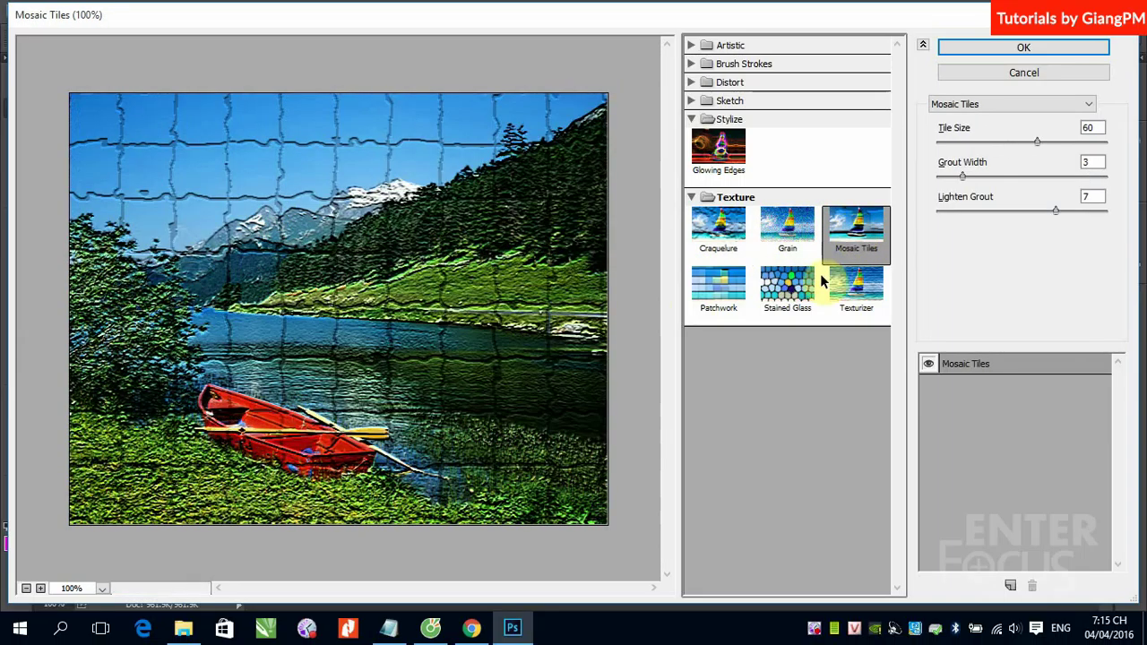
pyautogui.click(722, 287)
pyautogui.click(788, 282)
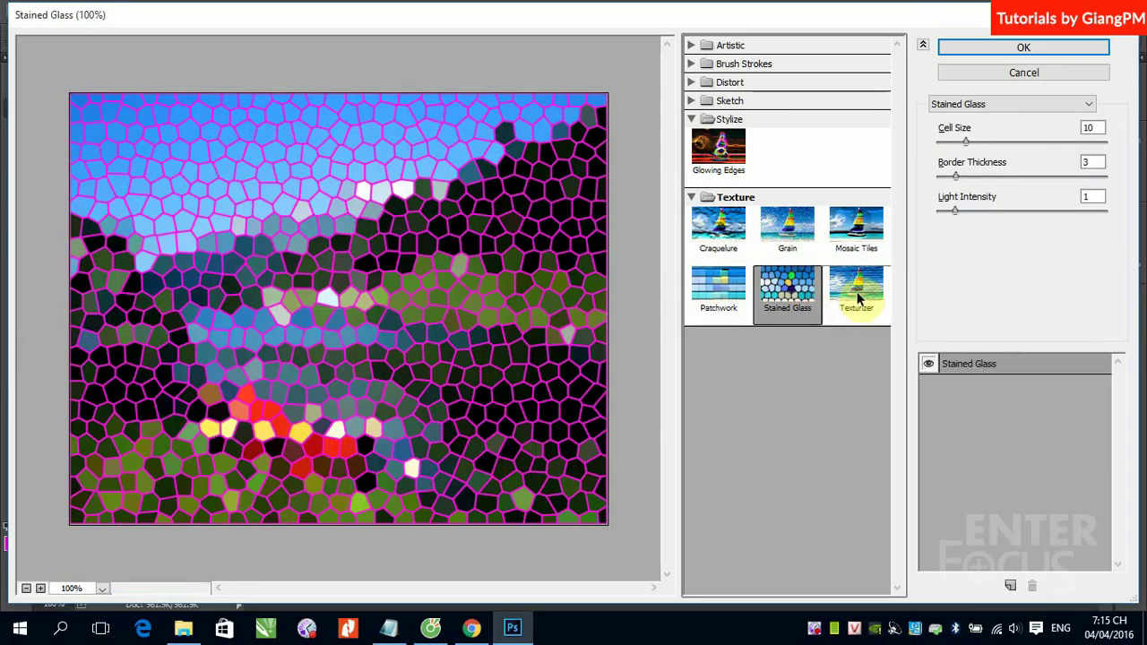
pyautogui.click(861, 287)
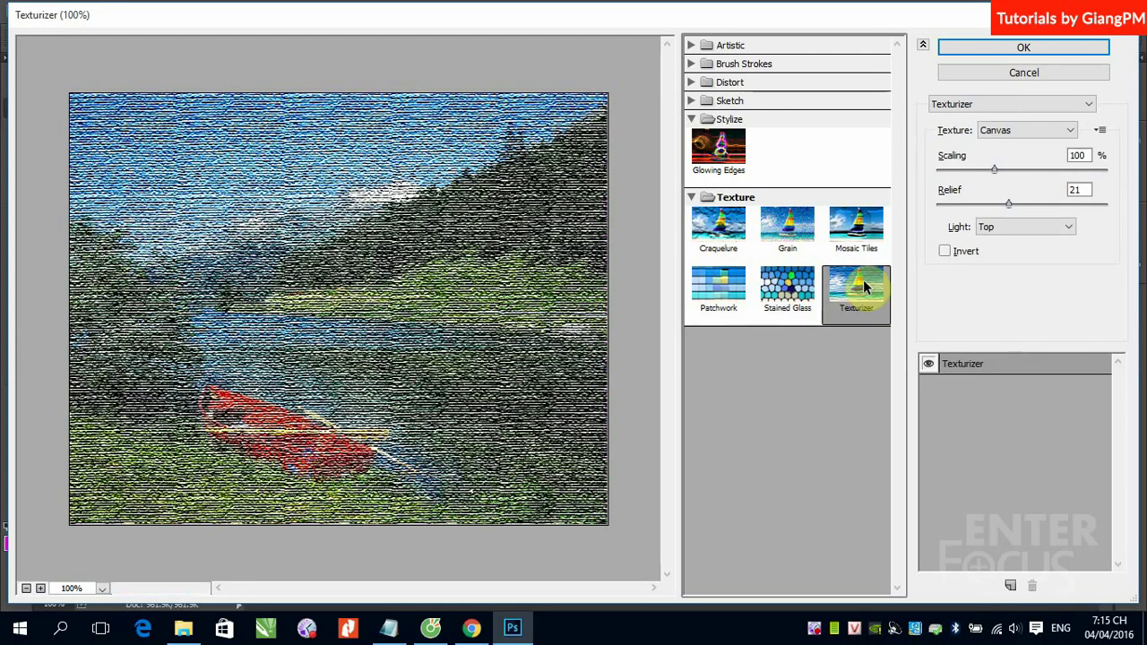
# Switch back to Craquelure and set Crack Depth to 2 and Crack Spacing to 9 after trying wider spacings
pyautogui.click(720, 226)
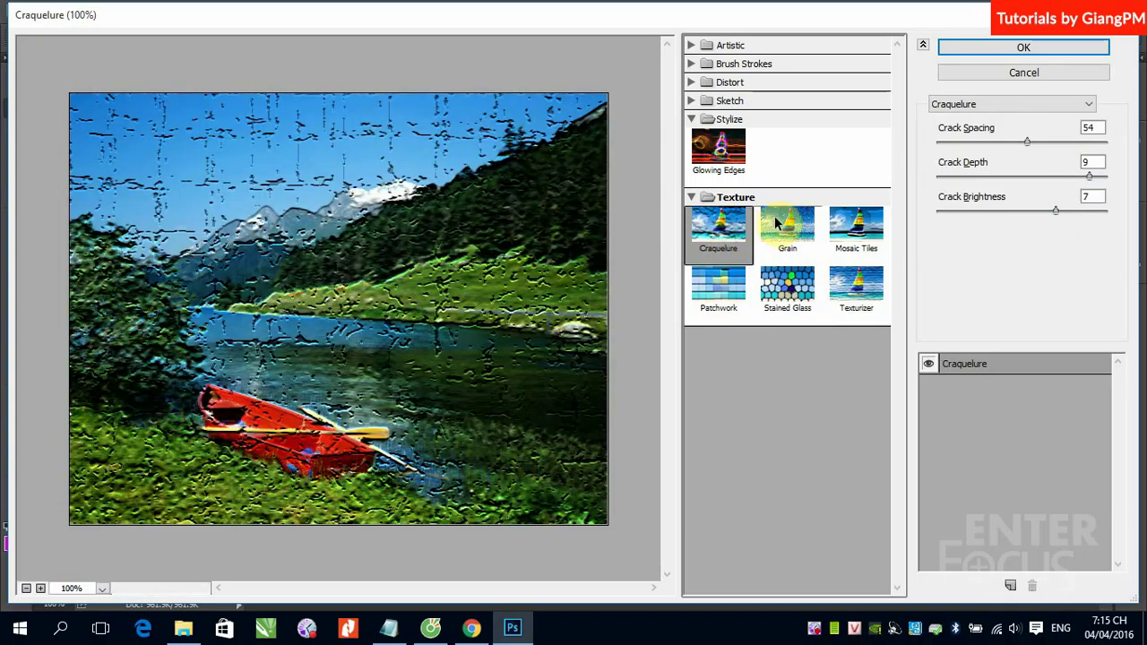
pyautogui.moveTo(1028, 143); pyautogui.dragTo(973, 146)
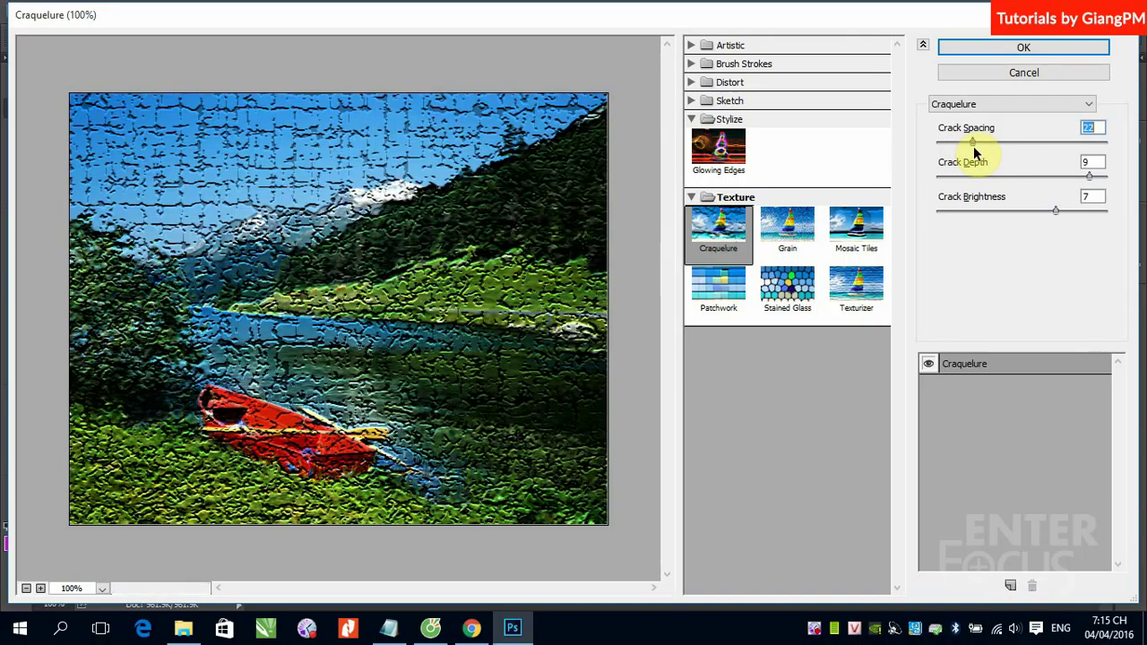
pyautogui.moveTo(973, 146)
pyautogui.mouseDown()
pyautogui.moveTo(960, 146)
pyautogui.moveTo(982, 146)
pyautogui.mouseUp()
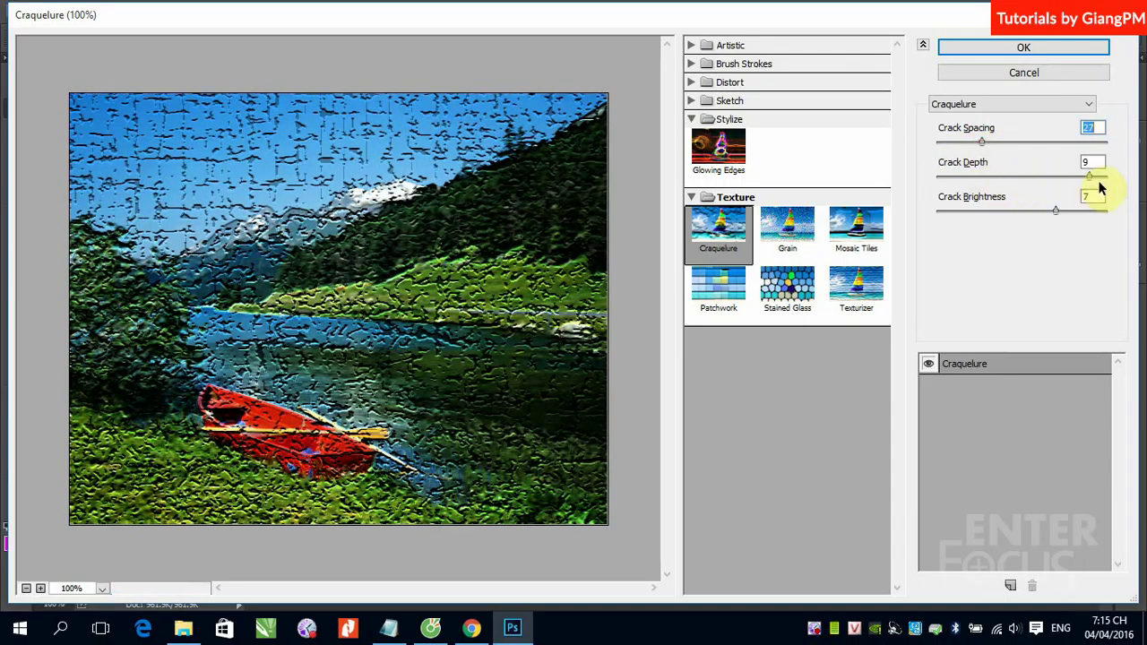
pyautogui.moveTo(1089, 175); pyautogui.dragTo(979, 191)
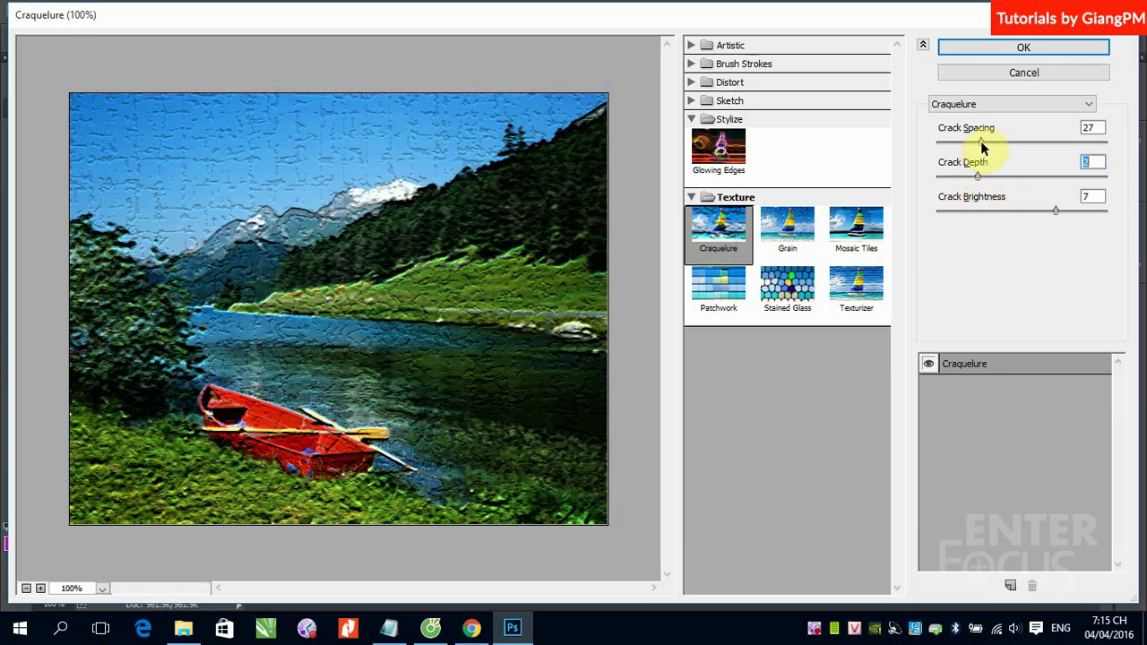
pyautogui.moveTo(981, 143); pyautogui.dragTo(1055, 148)
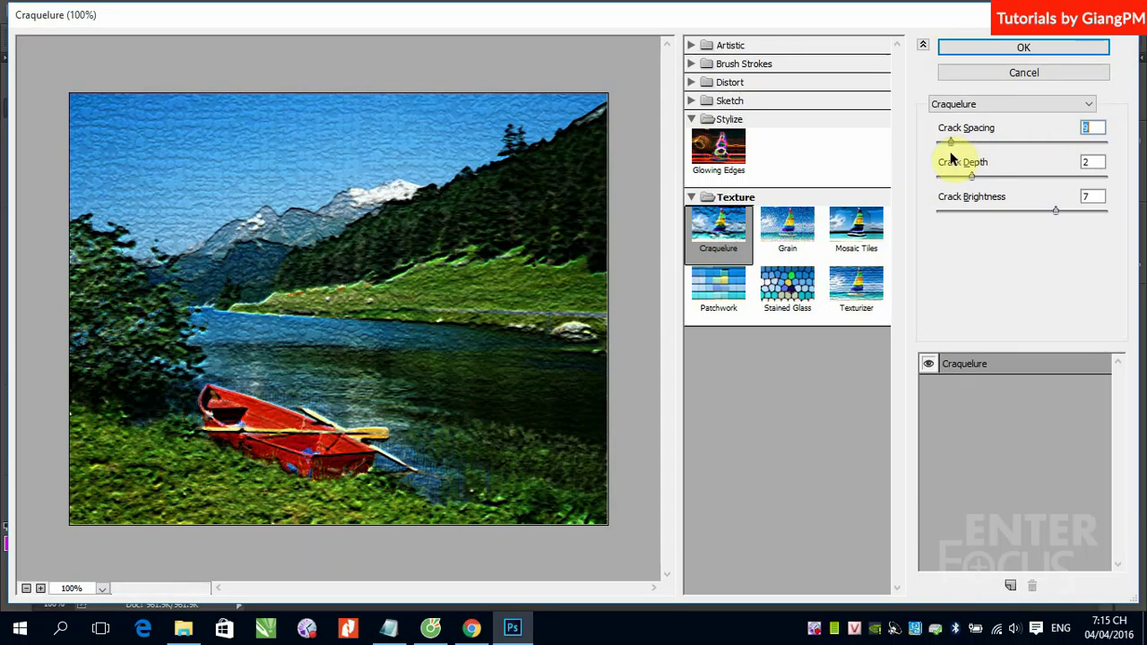
# Set the Craquelure effect's Crack Spacing to 34 and Crack Brightness to 8 after trying a brighter level
pyautogui.click(992, 155)
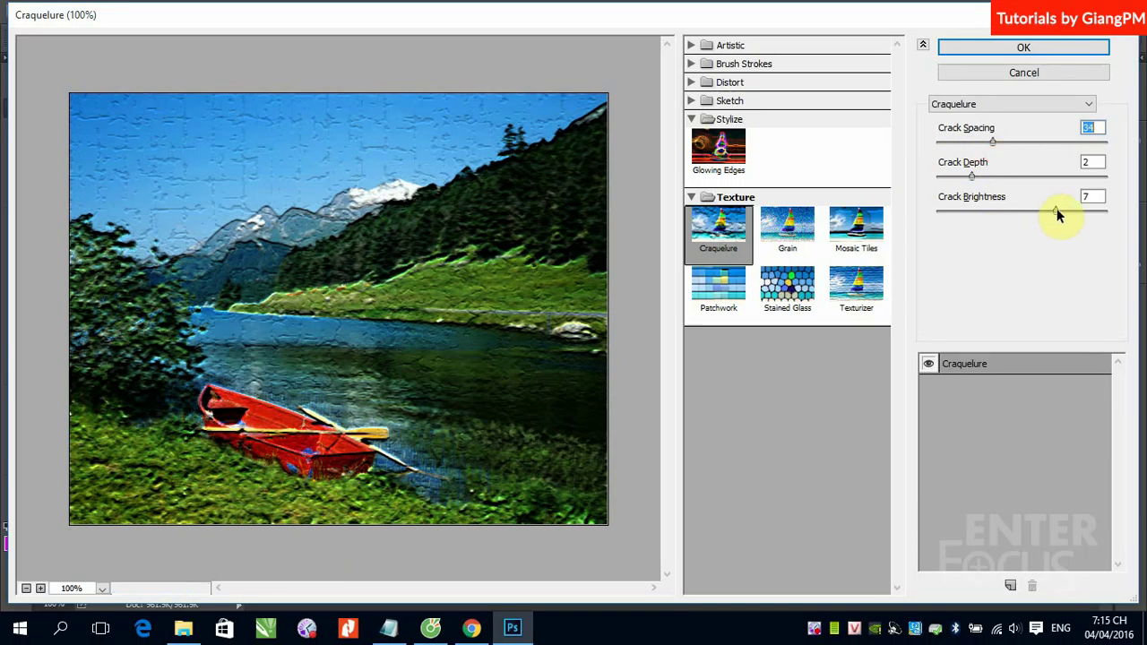
pyautogui.moveTo(1055, 209); pyautogui.dragTo(1093, 225)
pyautogui.moveTo(1093, 226); pyautogui.dragTo(1070, 228)
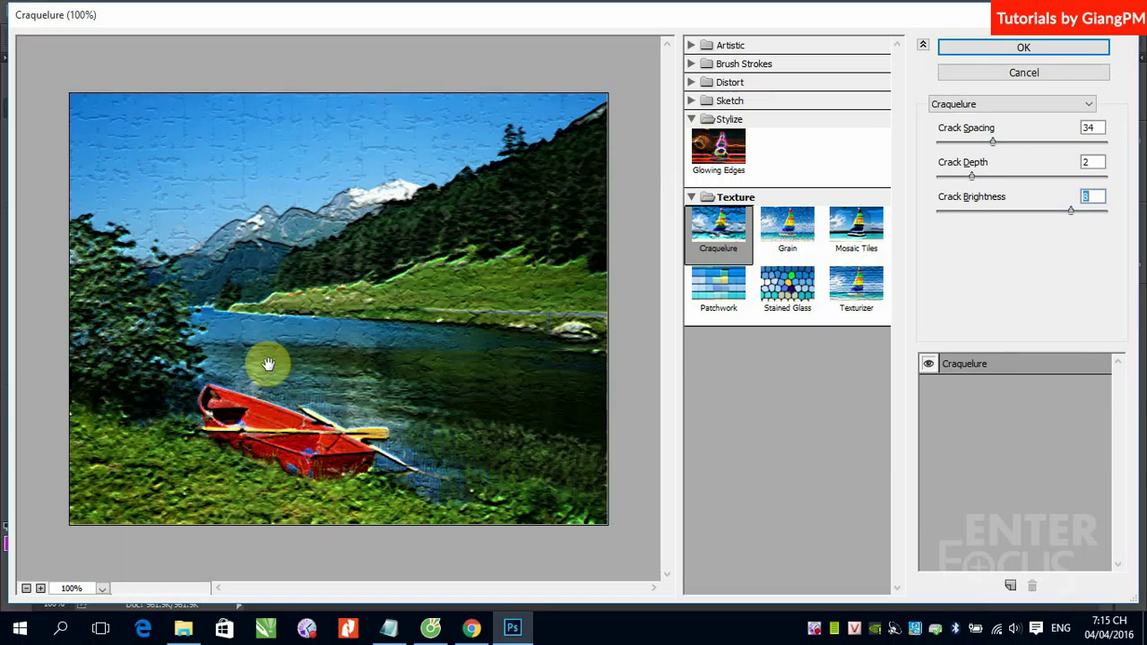
# Preview the Grain effect, look through the Artistic category, and return to the expanded Texture category
pyautogui.click(790, 232)
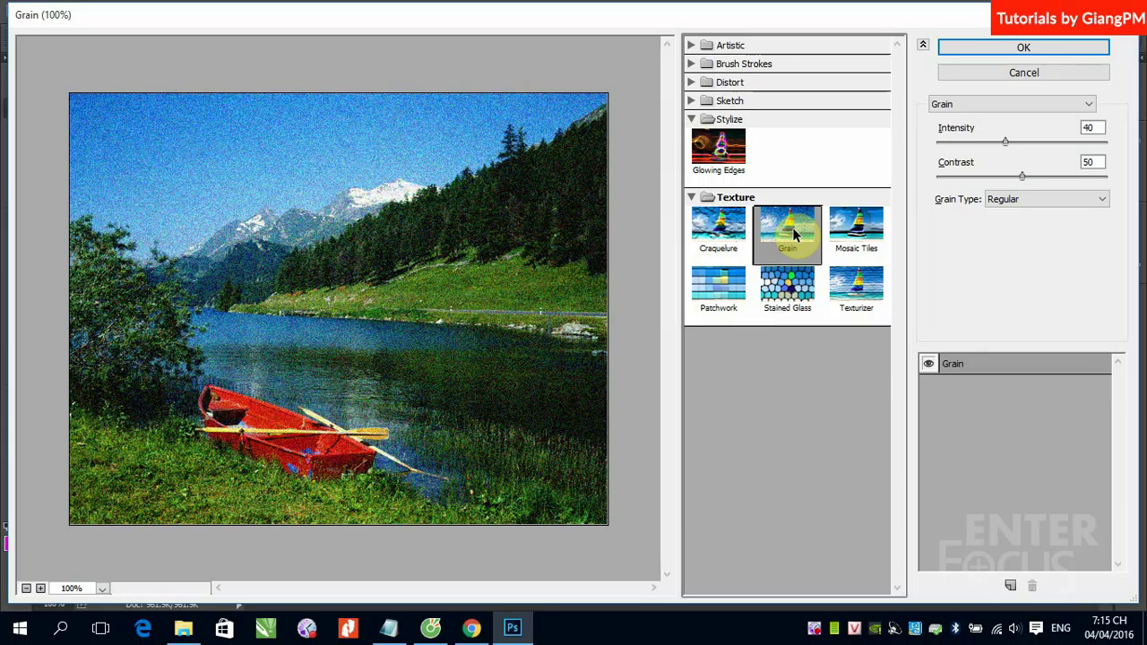
pyautogui.click(731, 45)
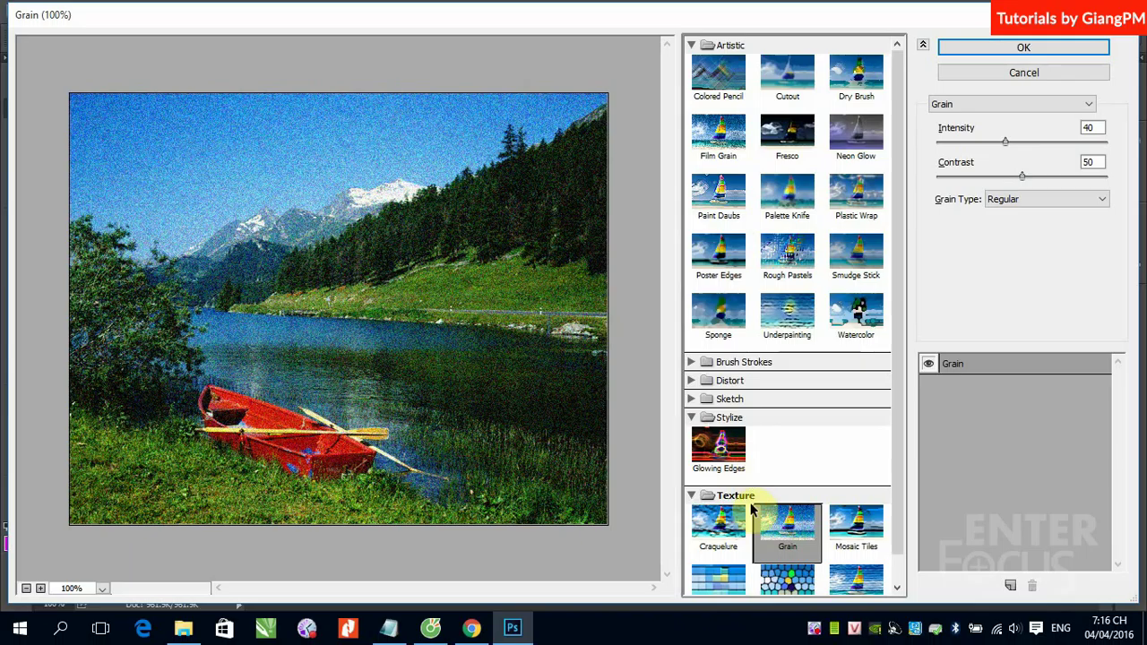
pyautogui.click(786, 498)
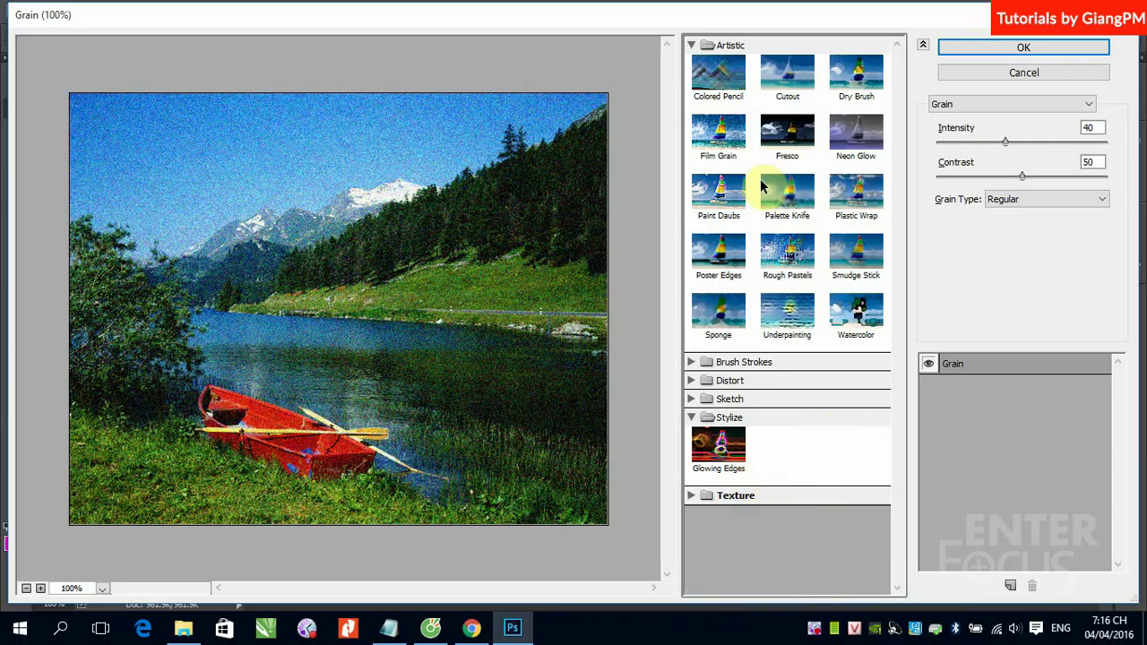
pyautogui.click(691, 45)
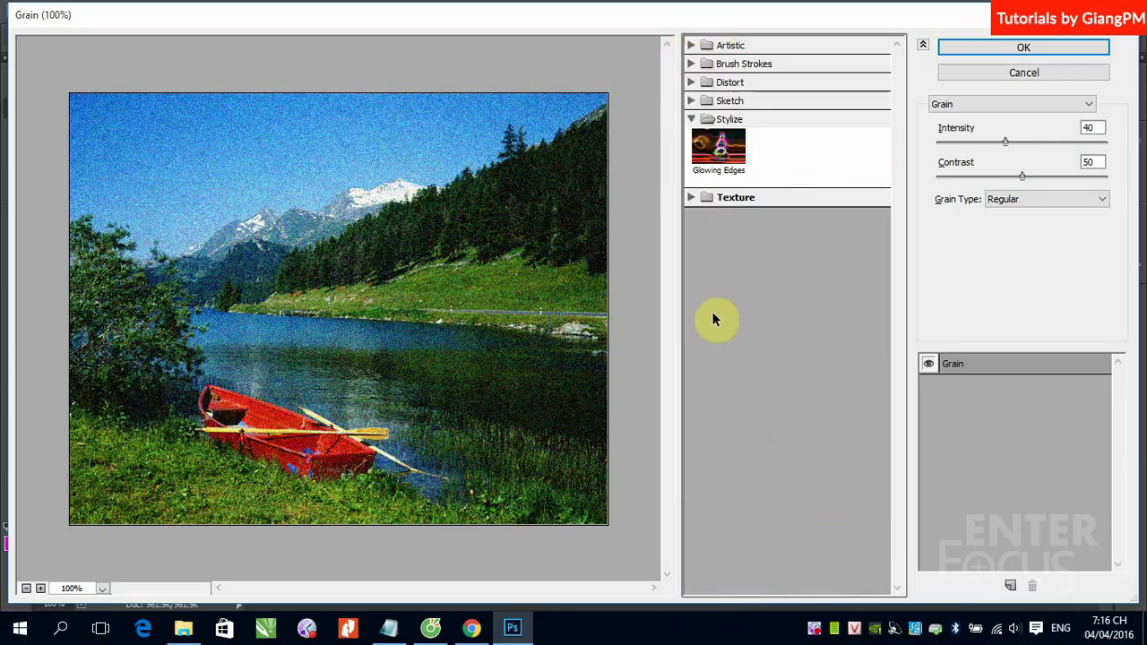
pyautogui.click(691, 197)
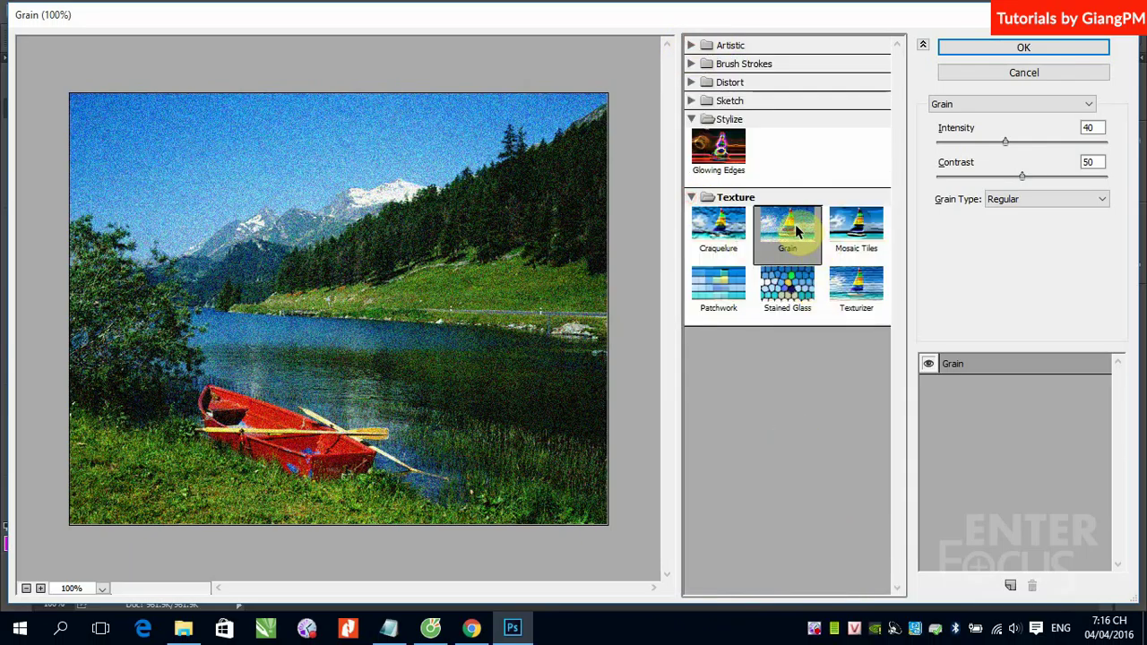
# Switch to Mosaic Tiles and set Tile Size to 25, Grout Width to 2 and Lighten Grout to 10 after trying other values
pyautogui.click(868, 229)
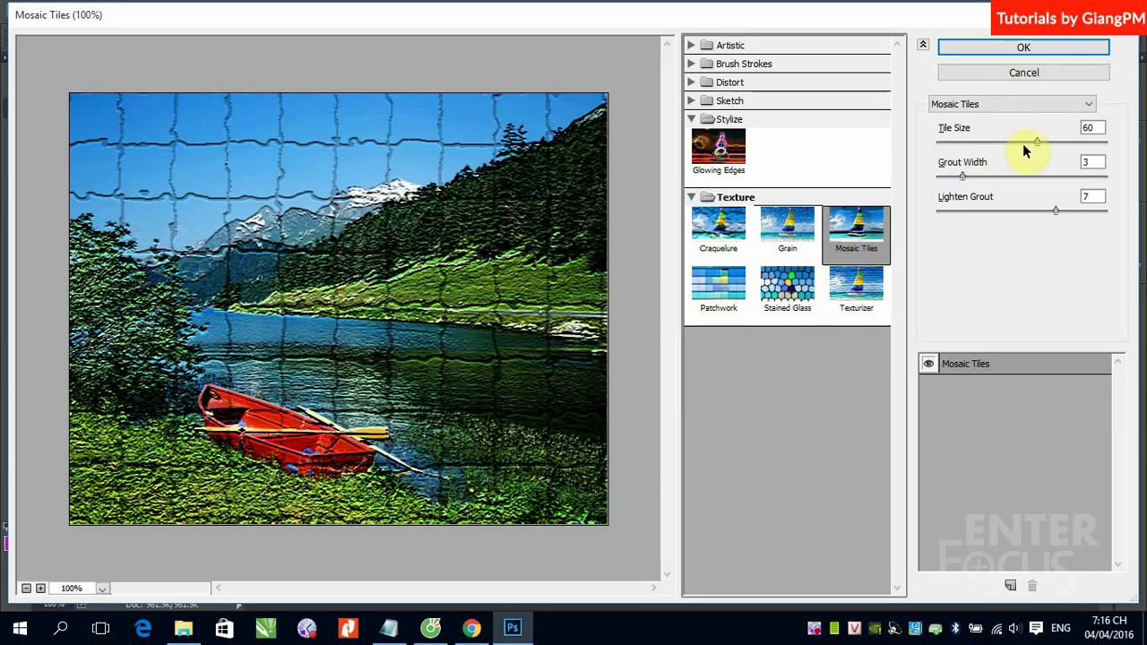
pyautogui.moveTo(1035, 146); pyautogui.dragTo(961, 143)
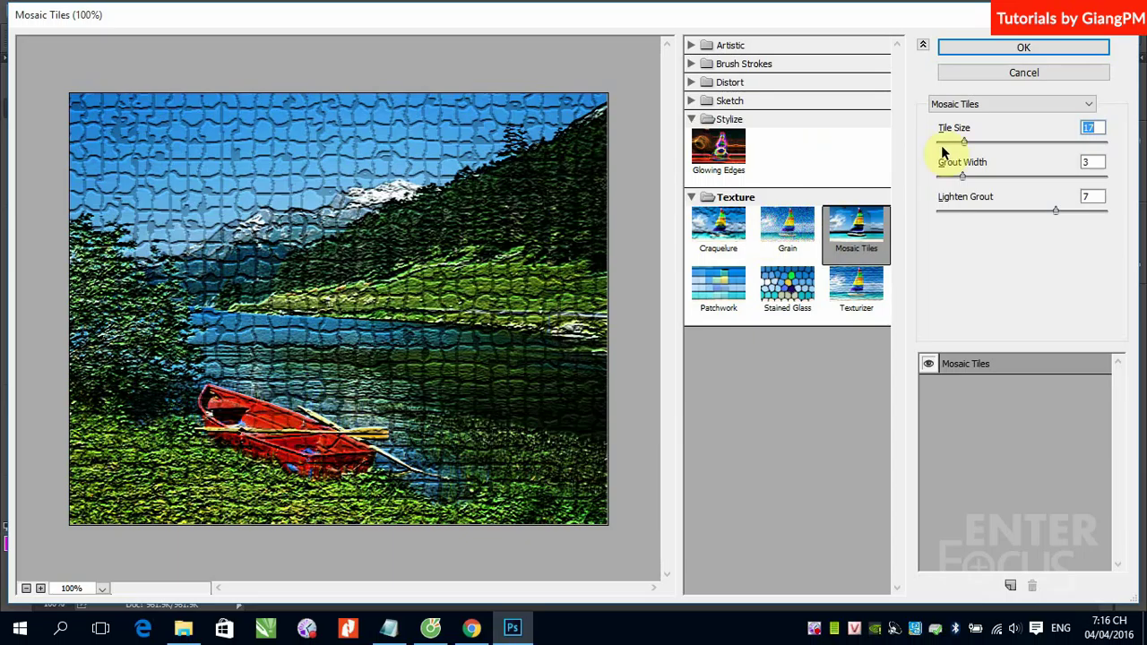
pyautogui.moveTo(962, 140); pyautogui.dragTo(973, 142)
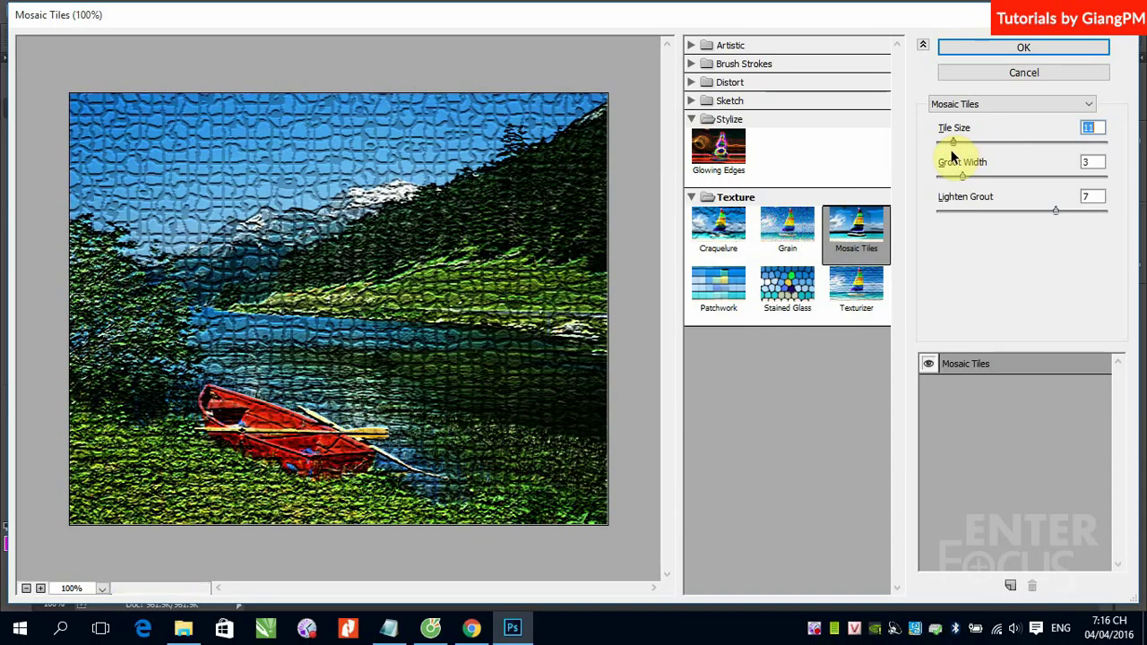
pyautogui.moveTo(970, 154); pyautogui.dragTo(977, 160)
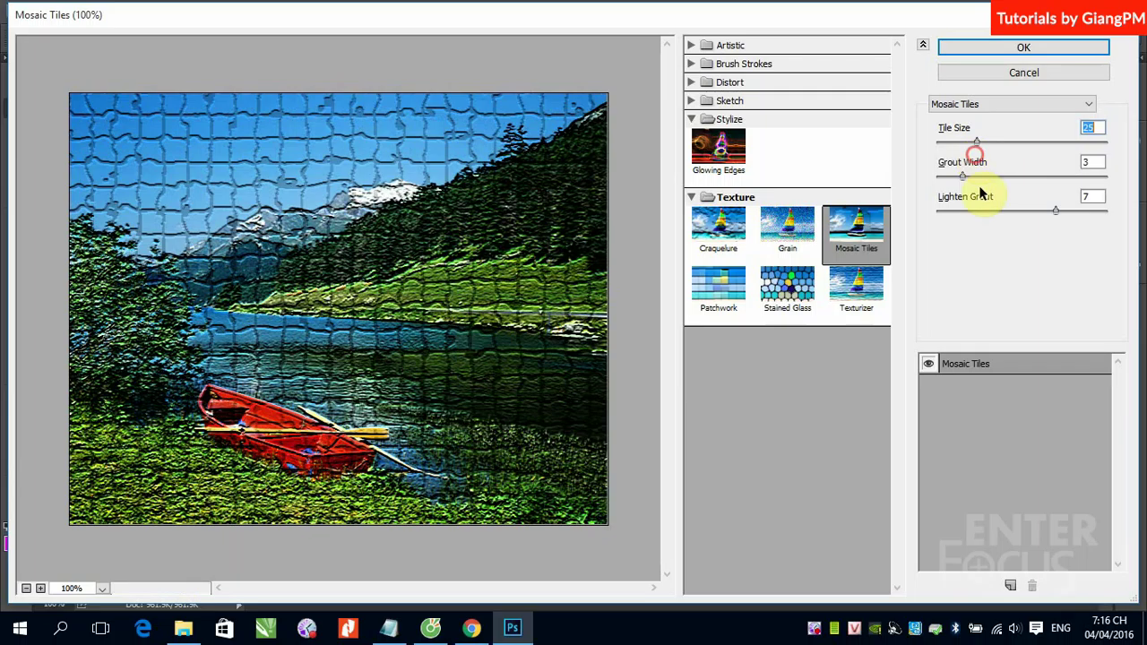
pyautogui.moveTo(964, 183); pyautogui.dragTo(1031, 183)
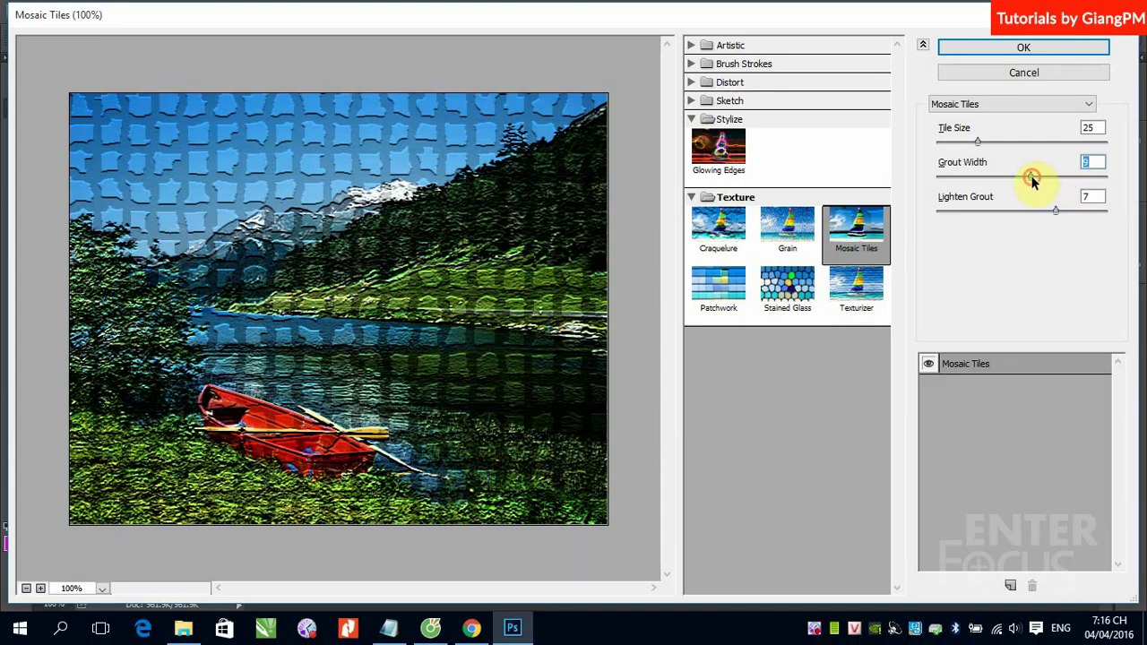
pyautogui.moveTo(1032, 179); pyautogui.dragTo(953, 178)
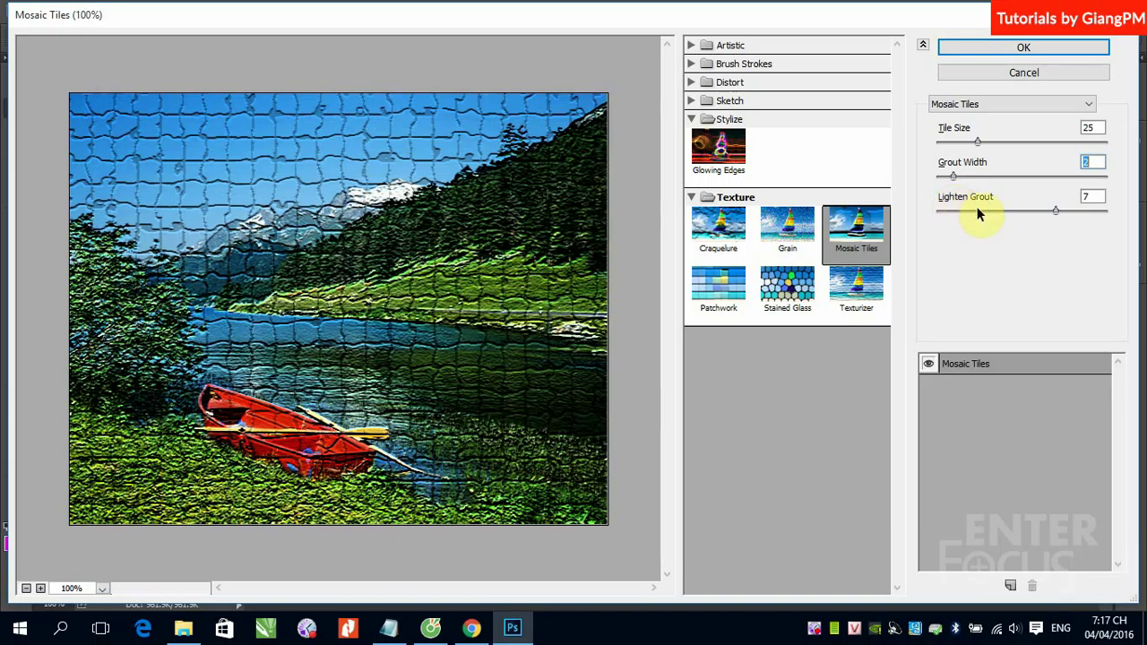
pyautogui.moveTo(1055, 209); pyautogui.dragTo(1106, 236)
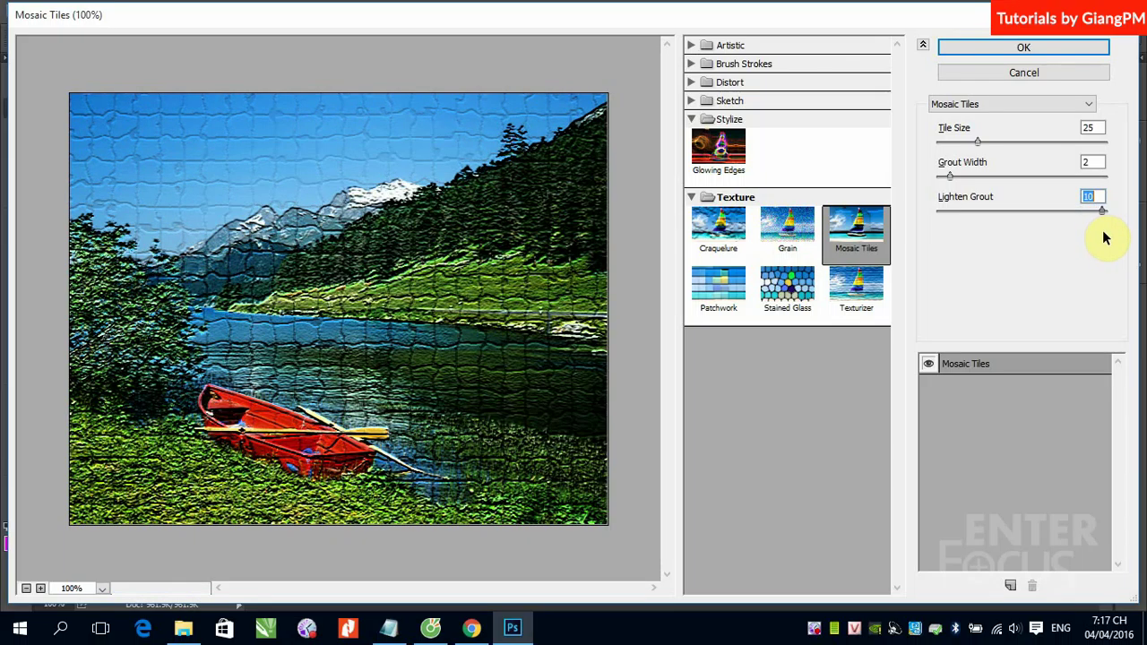
pyautogui.moveTo(1104, 237)
pyautogui.mouseDown()
pyautogui.moveTo(978, 238)
pyautogui.moveTo(1117, 234)
pyautogui.mouseUp()
# Switch to the Patchwork effect and set Square Size to 8 and Relief to 8 after trying other relief levels
pyautogui.click(725, 299)
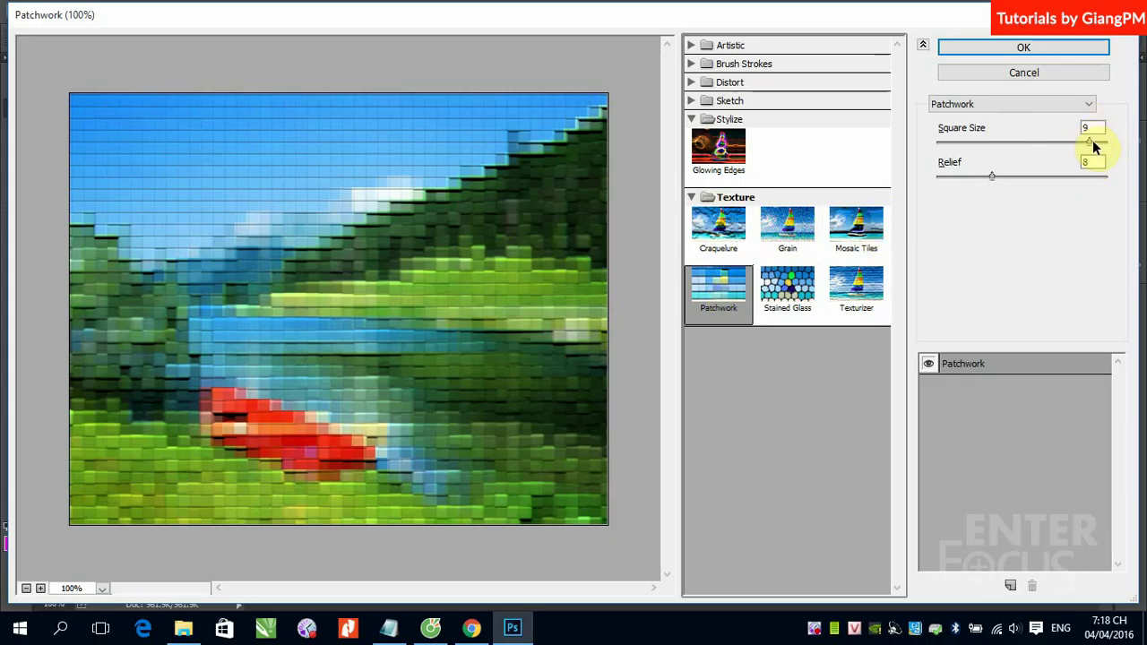
pyautogui.moveTo(1093, 146)
pyautogui.mouseDown()
pyautogui.moveTo(1125, 149)
pyautogui.moveTo(1074, 144)
pyautogui.mouseUp()
pyautogui.click(991, 176)
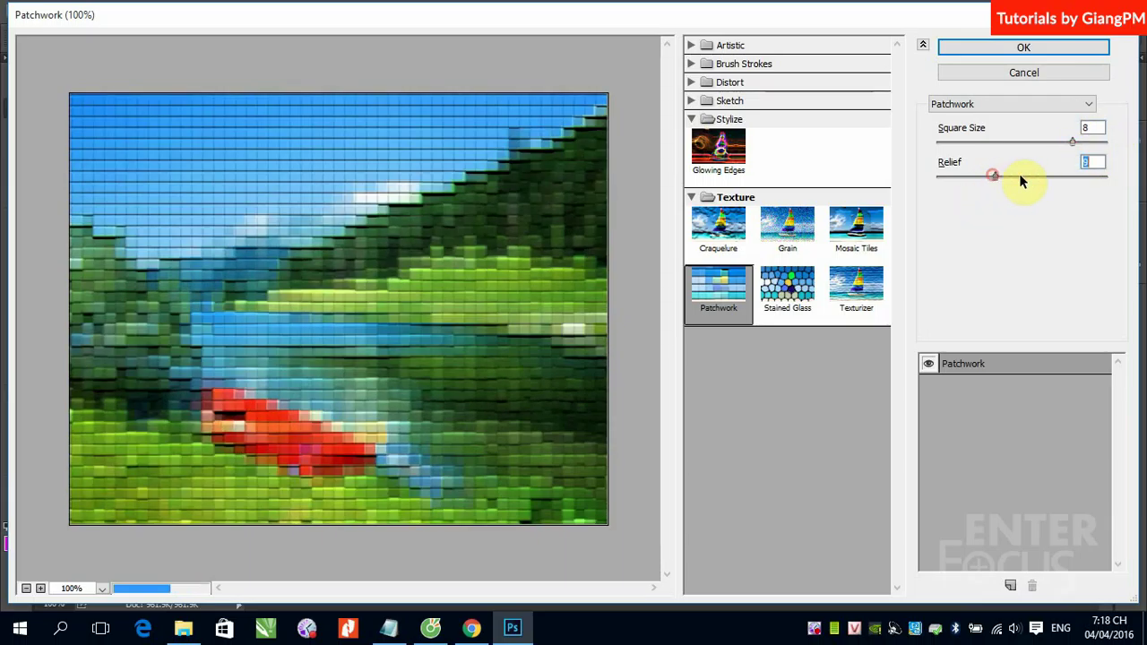
pyautogui.moveTo(1022, 182); pyautogui.dragTo(1064, 226)
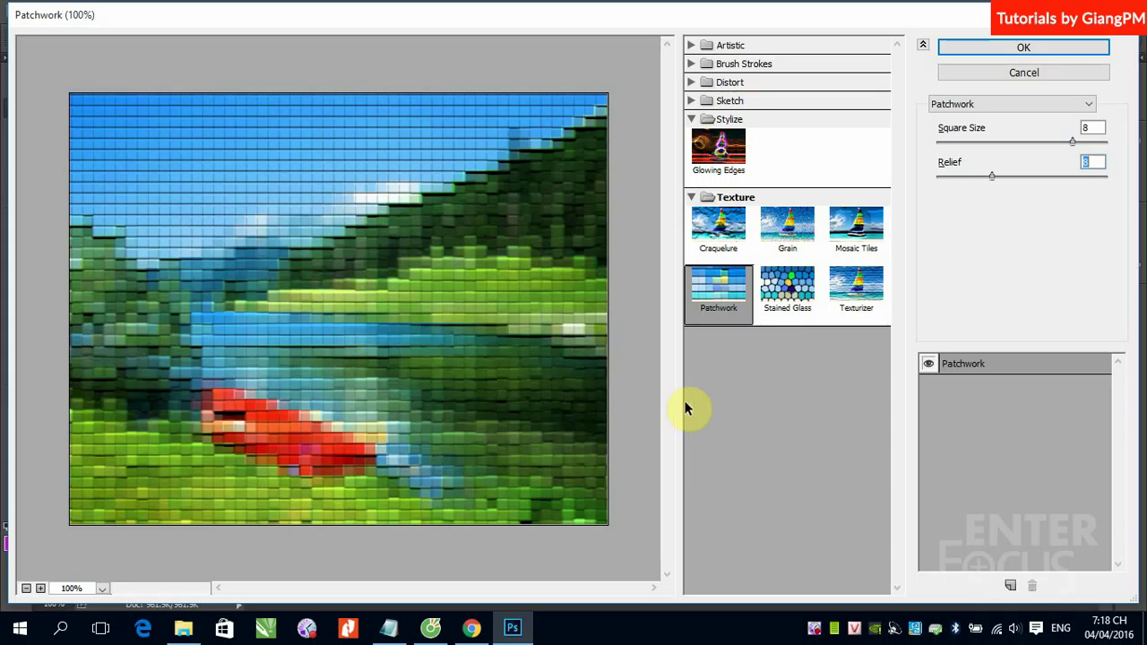
# Switch to Stained Glass, set Cell Size to 9 and Border Thickness to 1, and try adjusting Light Intensity
pyautogui.click(793, 291)
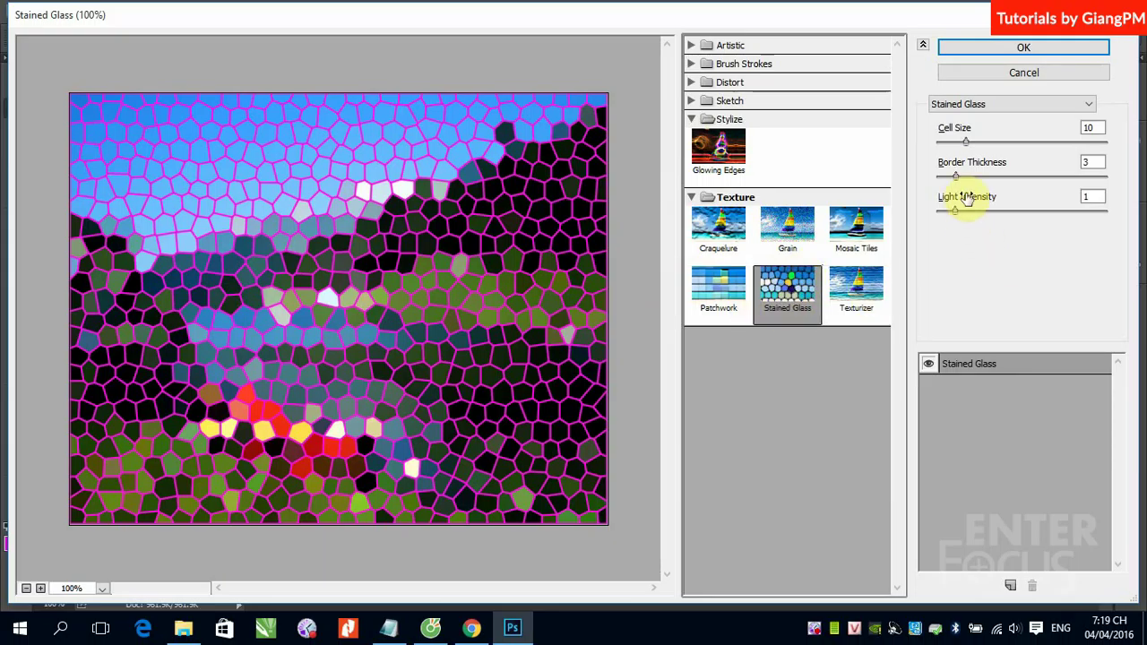
pyautogui.click(967, 143)
pyautogui.moveTo(967, 144)
pyautogui.mouseDown()
pyautogui.moveTo(1053, 156)
pyautogui.moveTo(911, 149)
pyautogui.moveTo(985, 154)
pyautogui.moveTo(957, 152)
pyautogui.moveTo(952, 174)
pyautogui.moveTo(937, 175)
pyautogui.mouseUp()
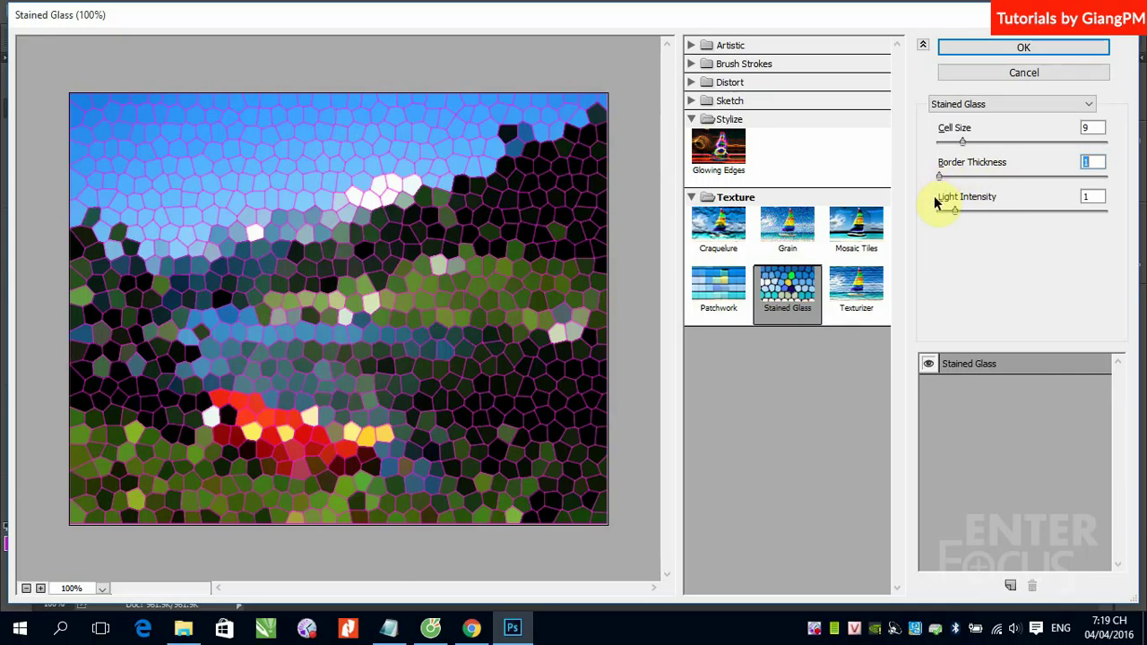
pyautogui.moveTo(955, 210); pyautogui.dragTo(953, 235)
# Switch to Texturizer with the Canvas texture, set Relief to 6, and collapse the Texture and Stylize categories
pyautogui.click(858, 287)
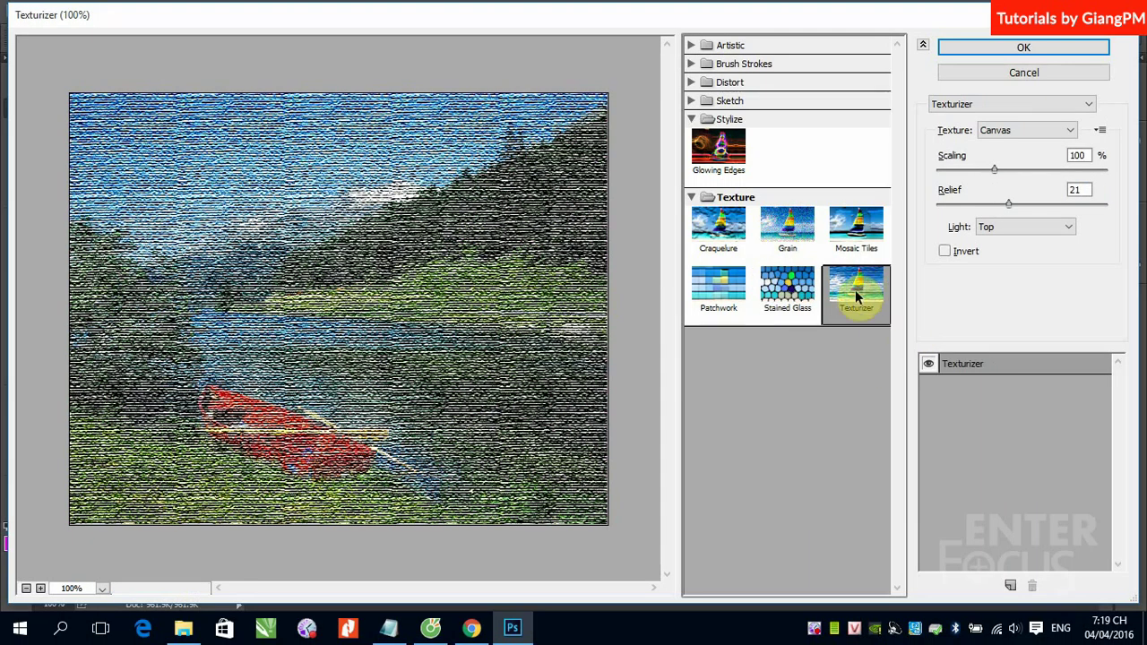
pyautogui.moveTo(1008, 206); pyautogui.dragTo(957, 213)
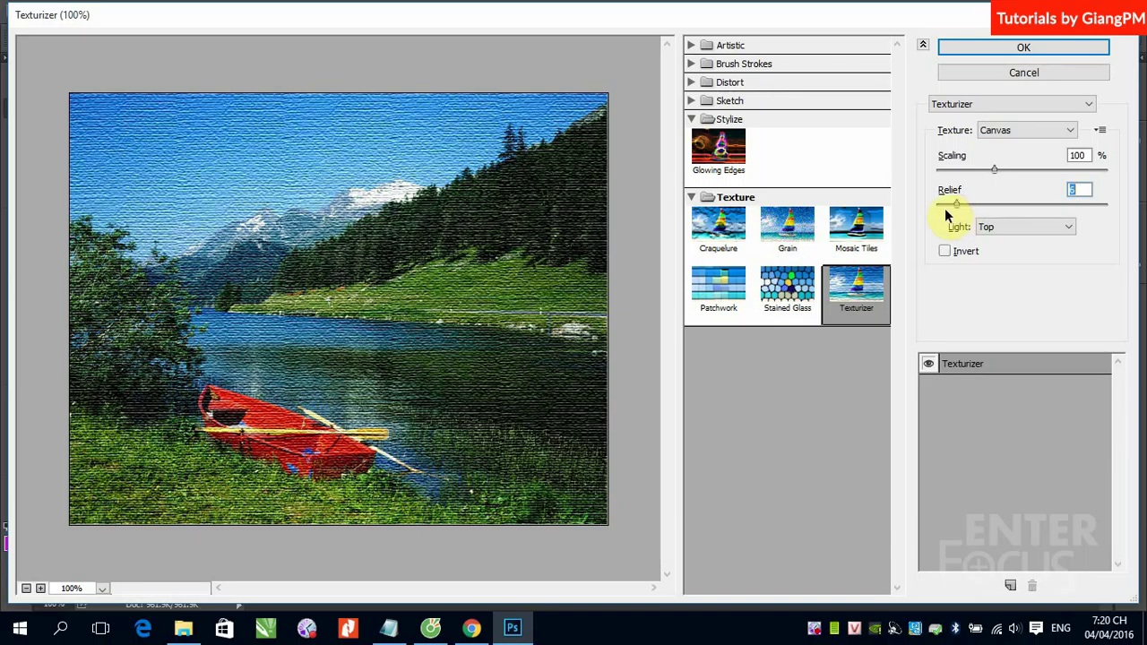
pyautogui.click(691, 197)
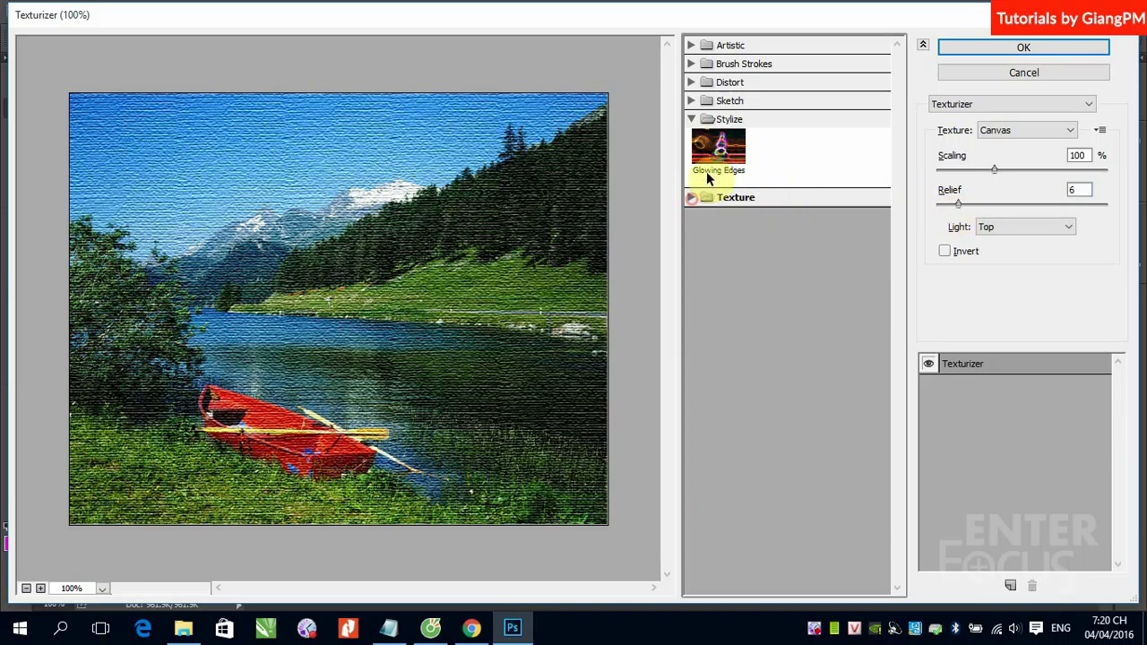
pyautogui.click(692, 118)
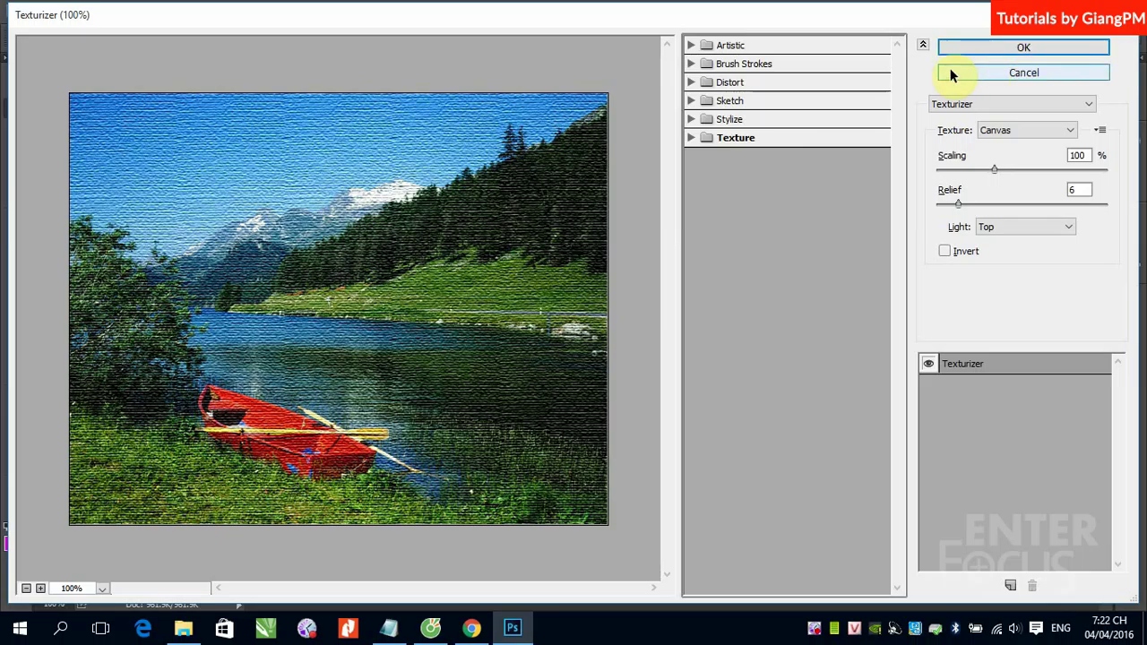
# Hide and show the effect category list several times to compare the preview area, leaving the list hidden
pyautogui.click(923, 47)
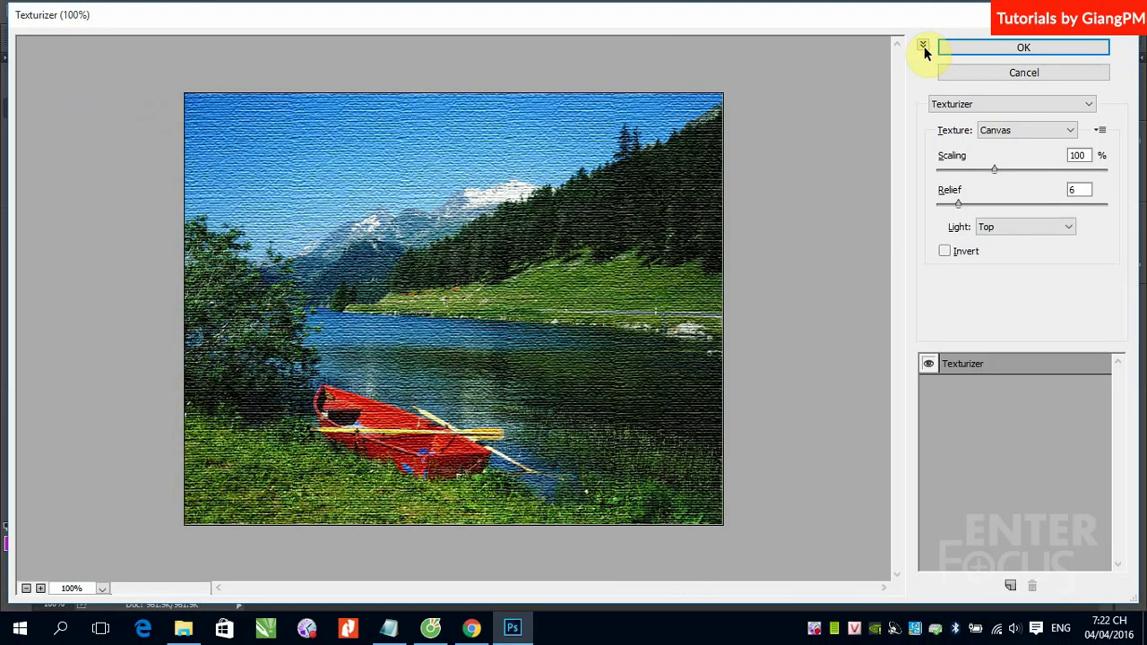
pyautogui.click(923, 47)
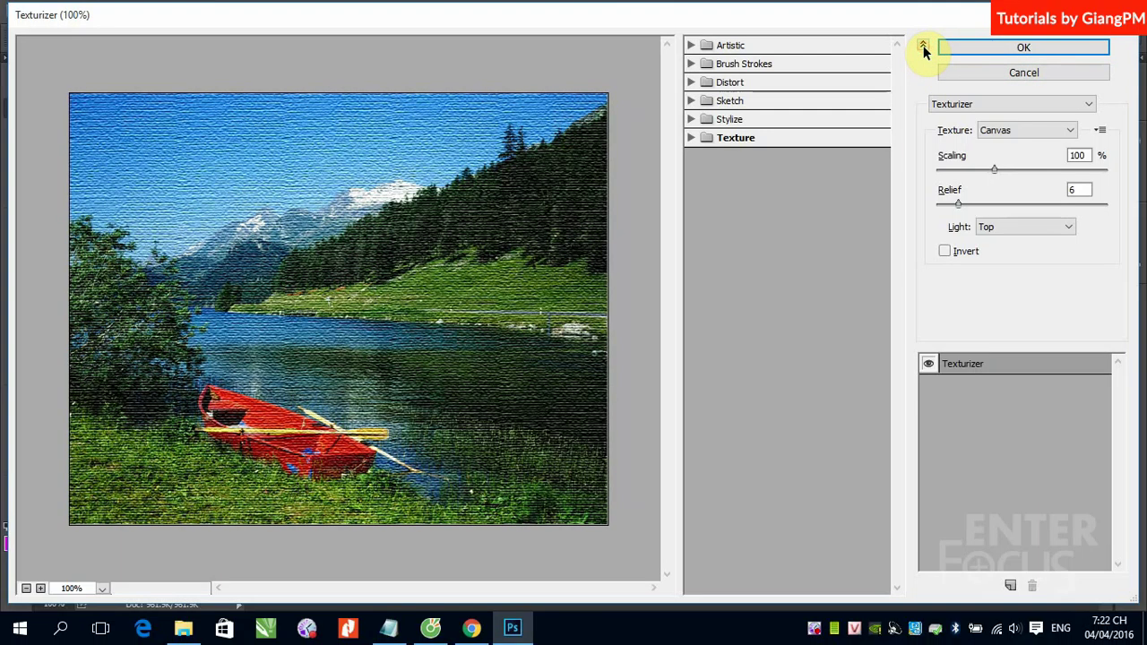
pyautogui.click(923, 46)
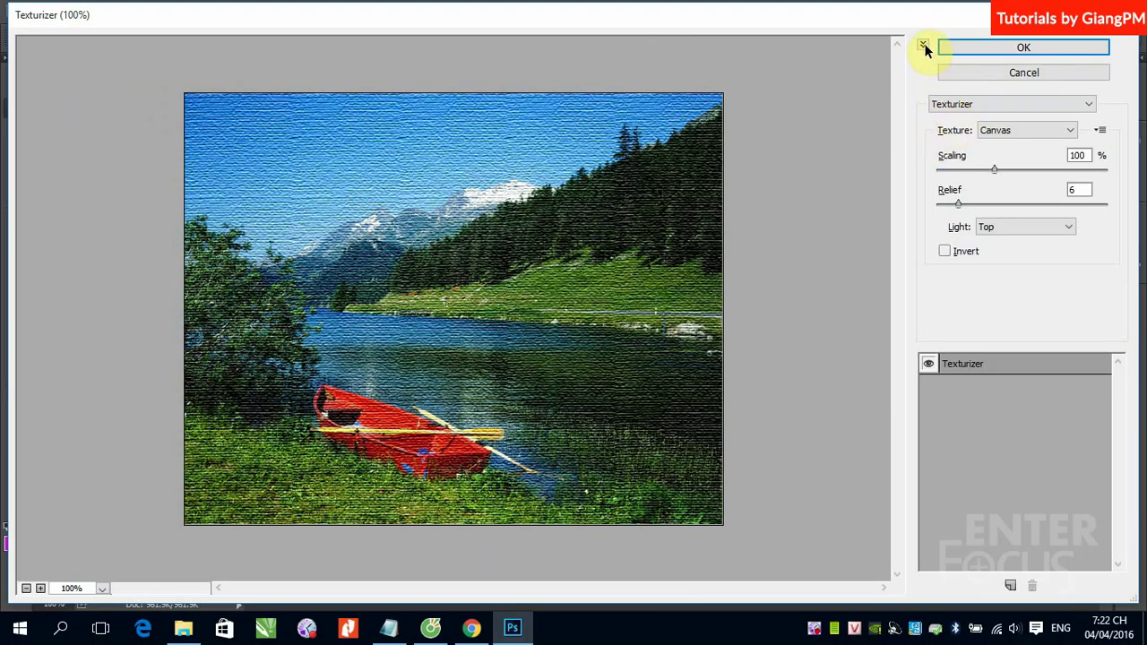
pyautogui.click(924, 46)
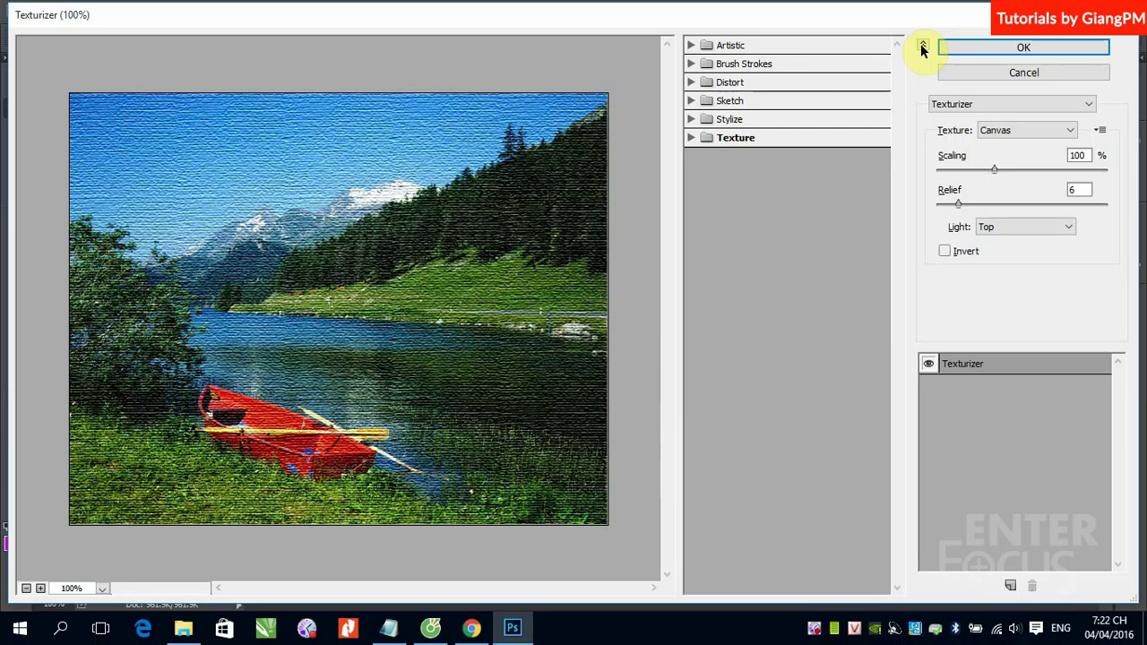
pyautogui.click(922, 47)
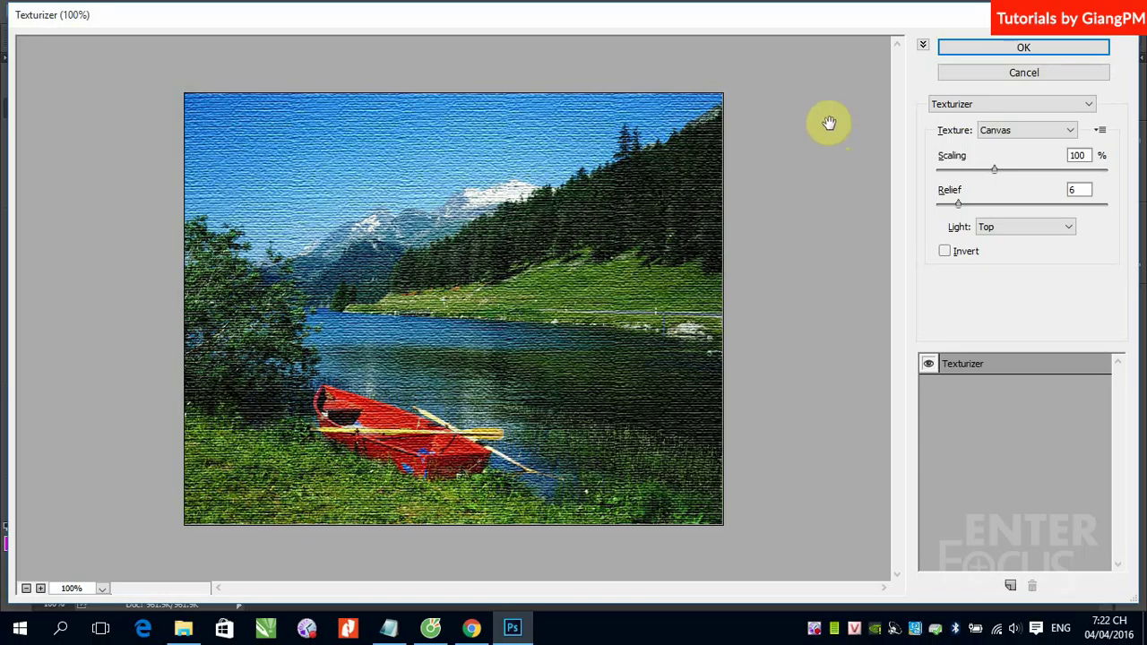
pyautogui.click(923, 44)
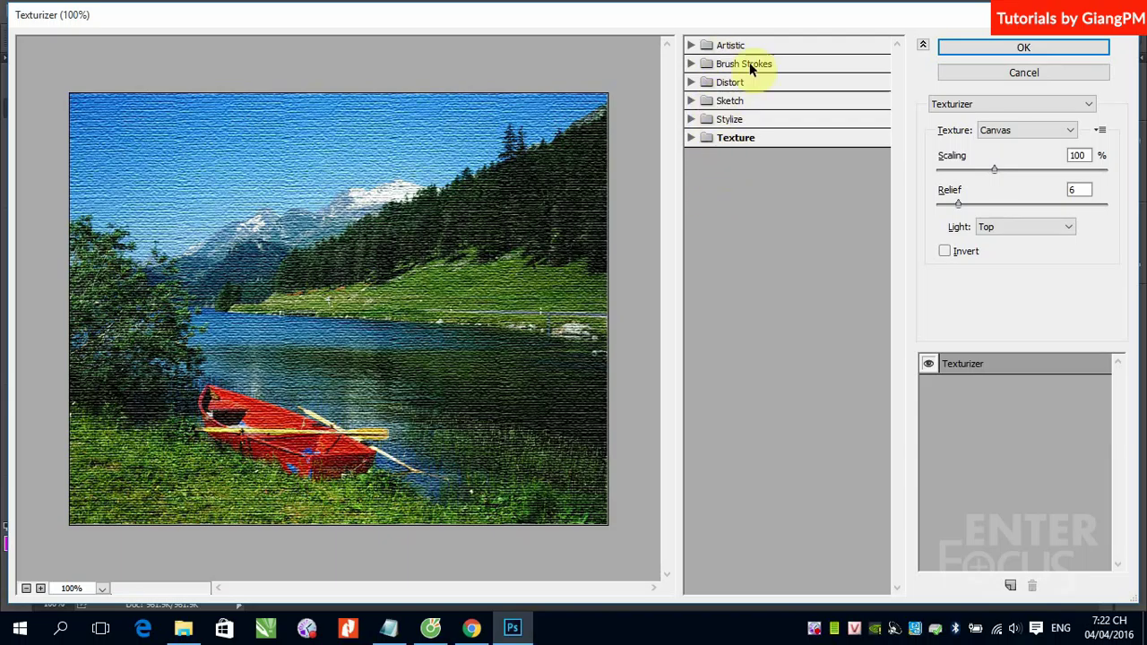
pyautogui.click(922, 44)
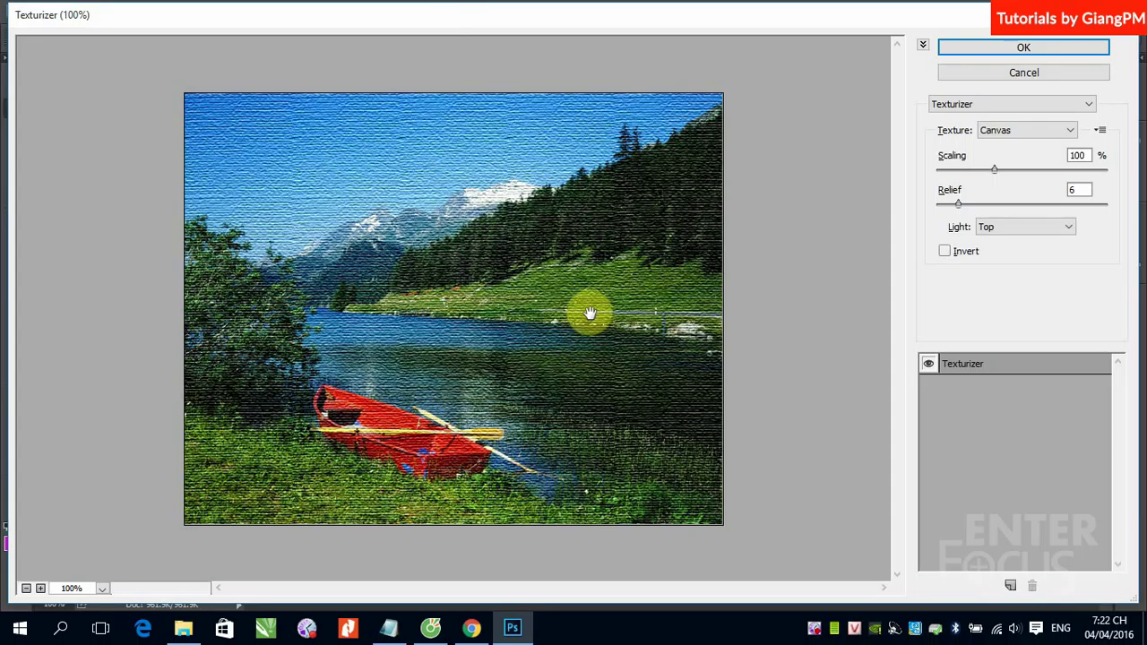
# Look through the complete alphabetical effect list, show the category list again, and close the Filter Gallery without applying an effect
pyautogui.click(1089, 104)
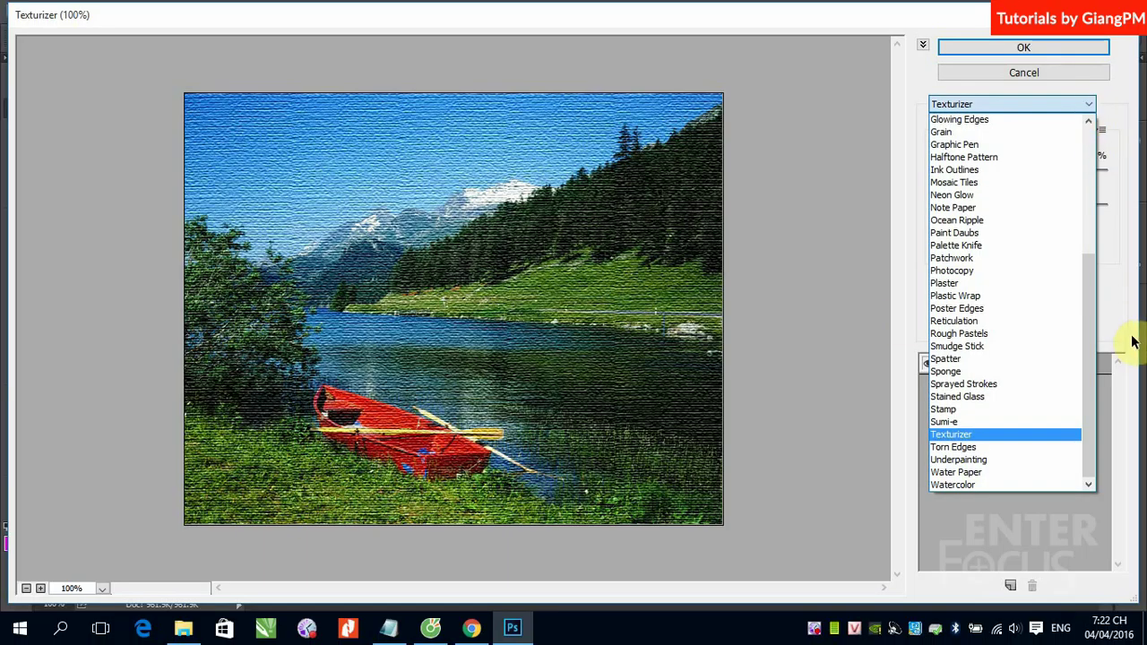
pyautogui.moveTo(1088, 307); pyautogui.dragTo(1095, 159)
pyautogui.moveTo(1027, 136); pyautogui.dragTo(1034, 120)
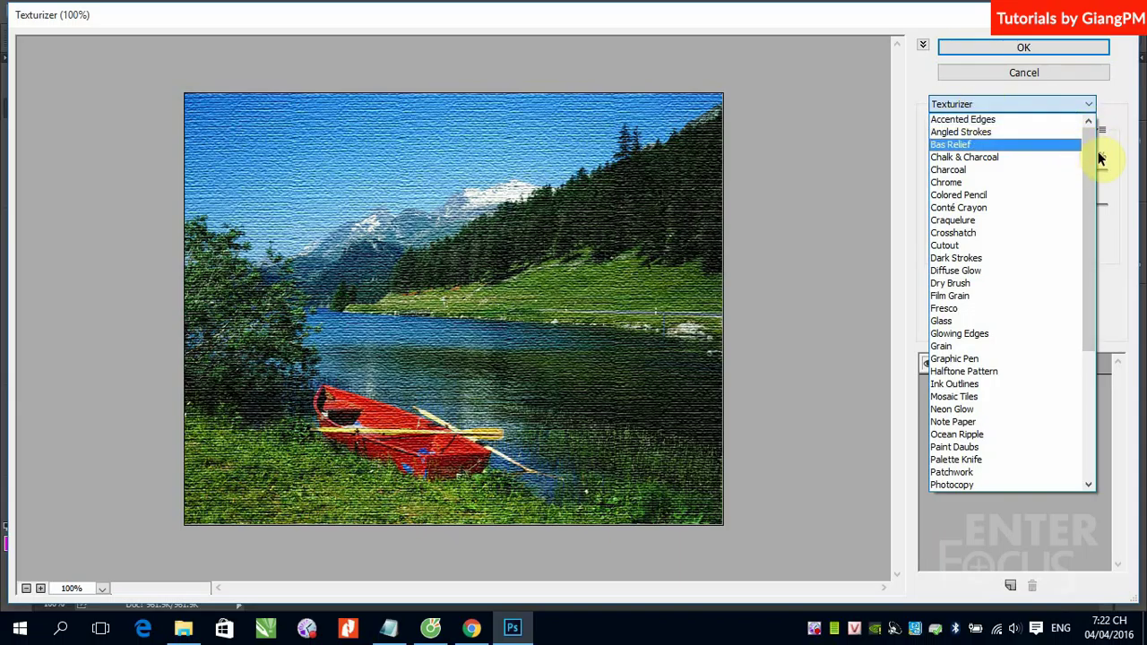
pyautogui.moveTo(1098, 153); pyautogui.dragTo(844, 70)
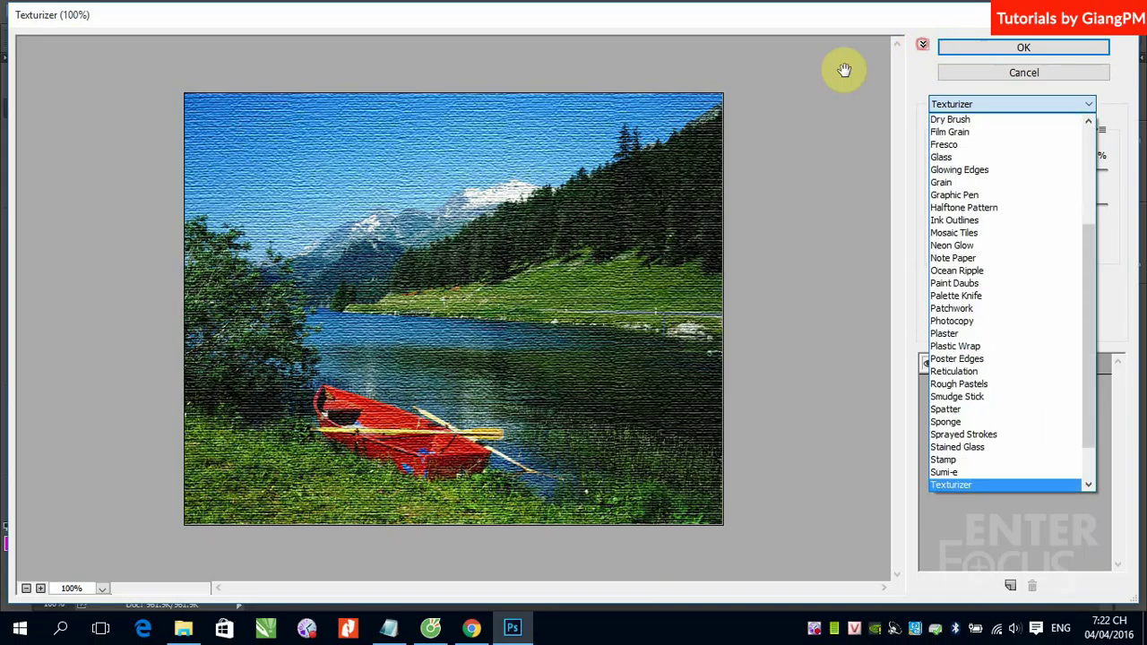
pyautogui.click(844, 70)
pyautogui.click(922, 44)
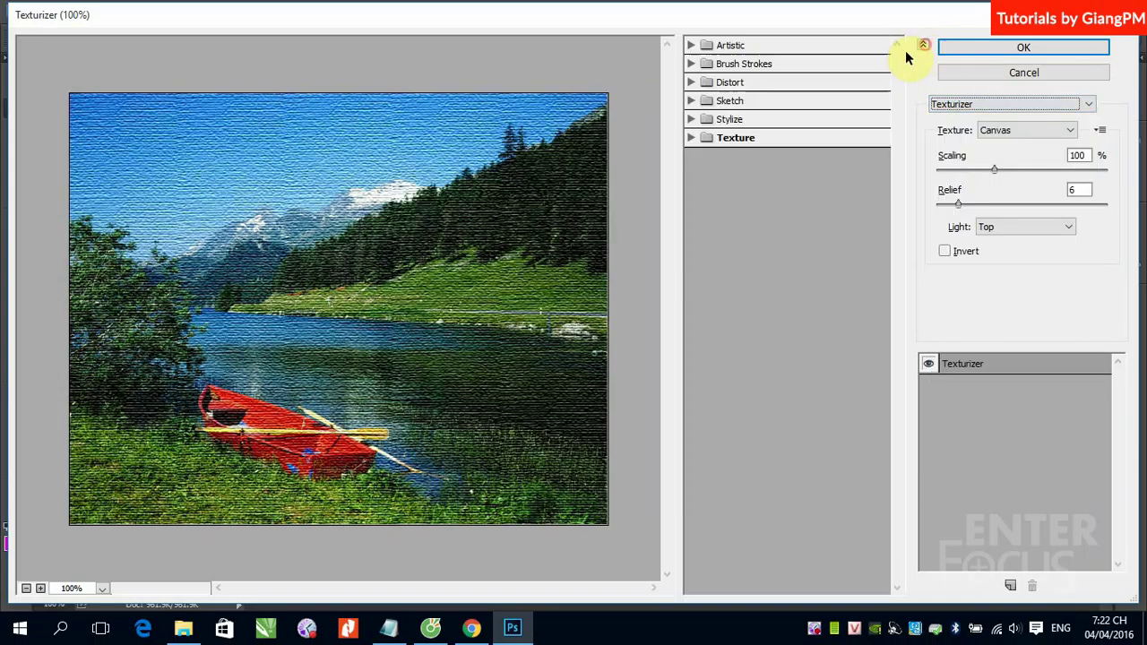
pyautogui.click(1084, 102)
pyautogui.moveTo(1092, 287)
pyautogui.mouseDown()
pyautogui.moveTo(1100, 179)
pyautogui.moveTo(1037, 377)
pyautogui.mouseUp()
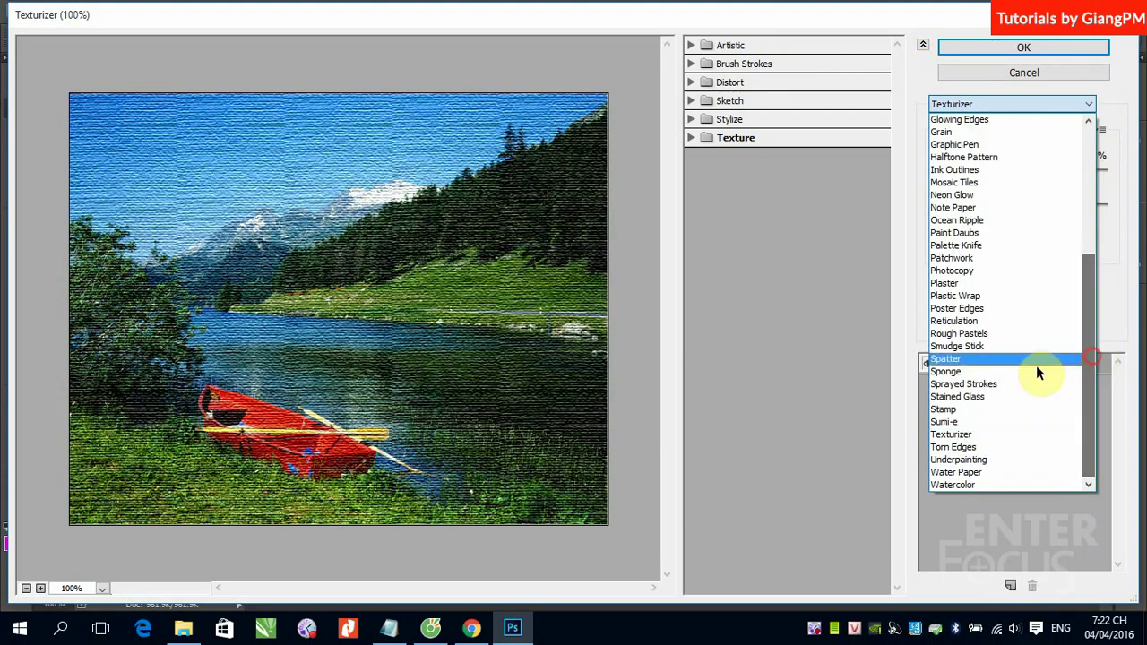
pyautogui.click(1115, 72)
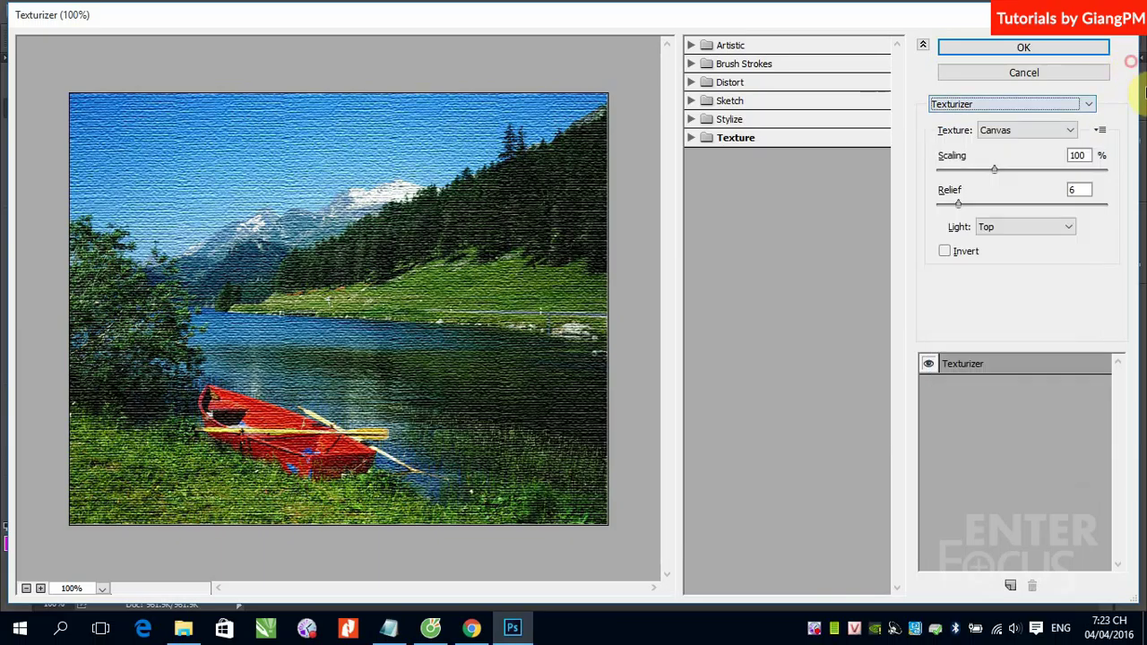
pyautogui.click(1022, 73)
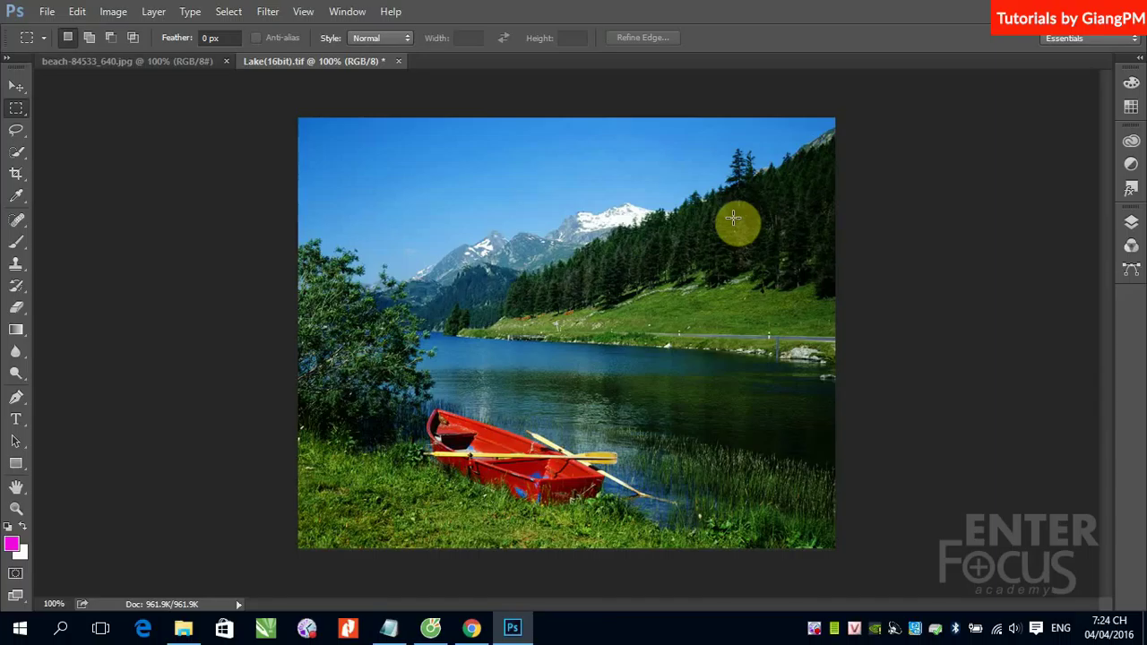
# Convert the lake image's layer for smart filters and display the layer list
pyautogui.click(267, 11)
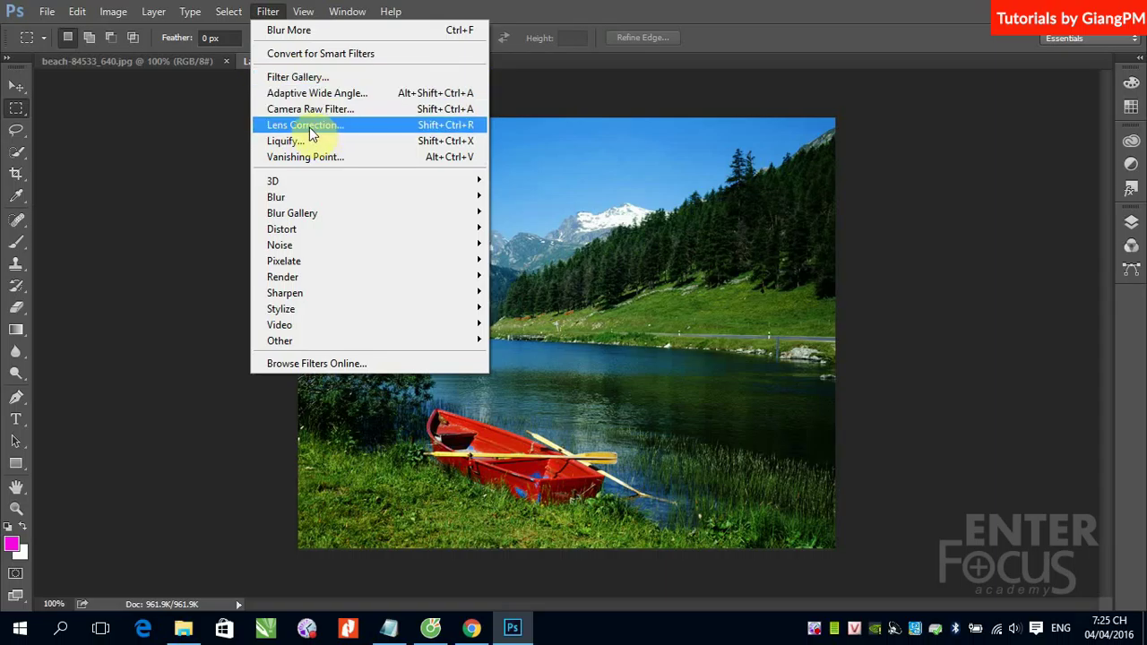
pyautogui.click(318, 55)
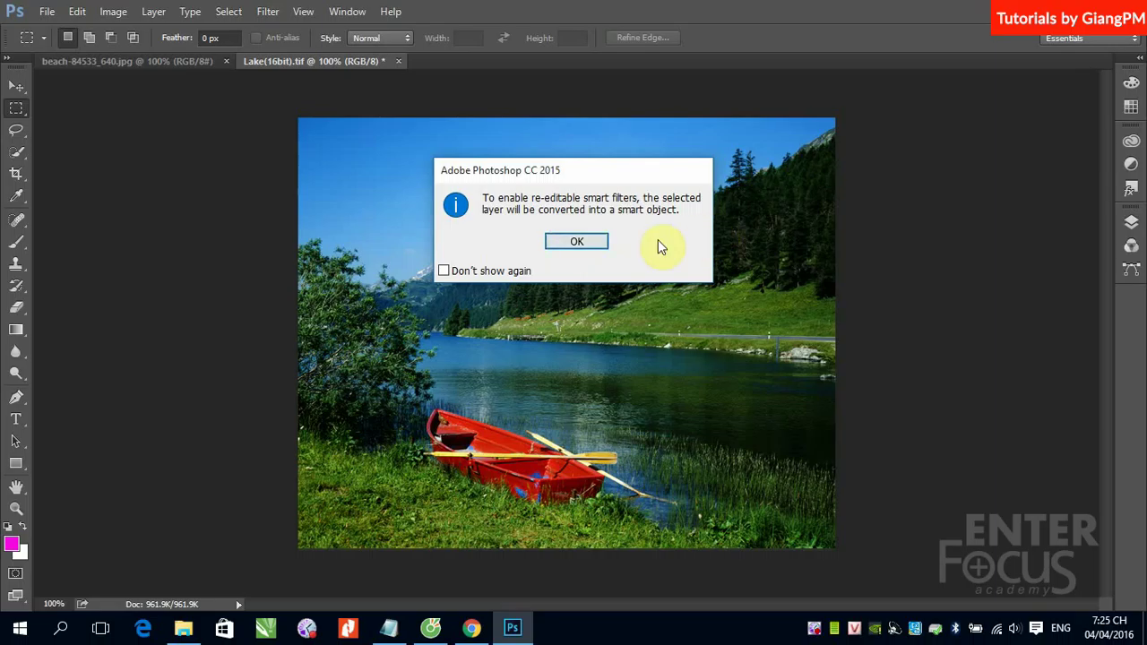
pyautogui.click(576, 242)
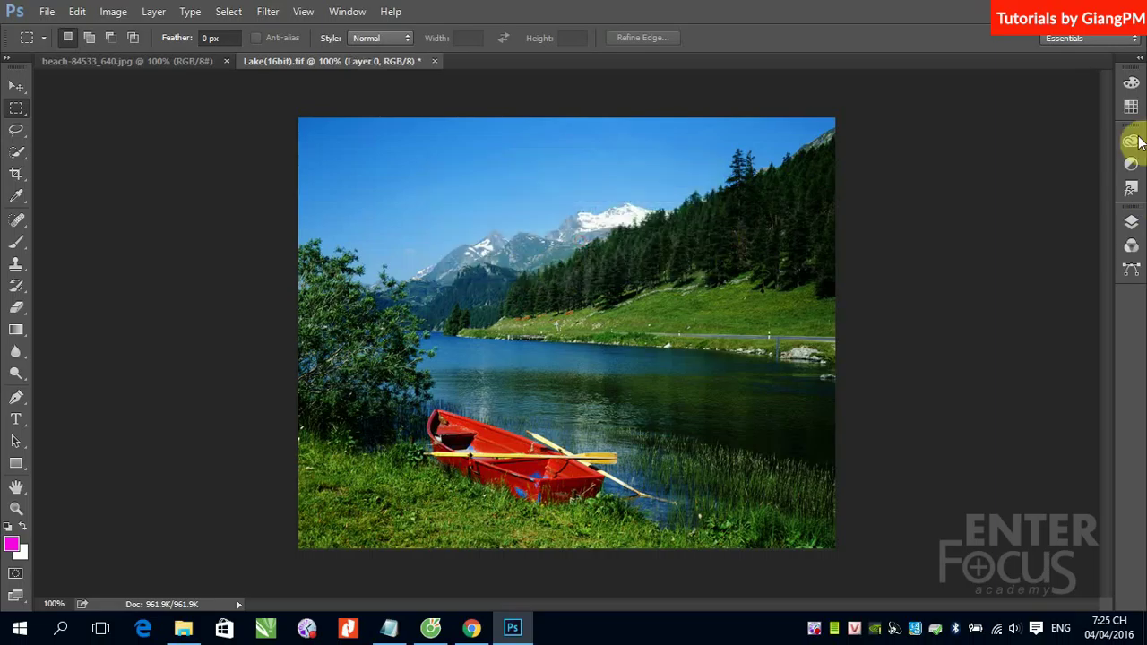
pyautogui.click(1112, 224)
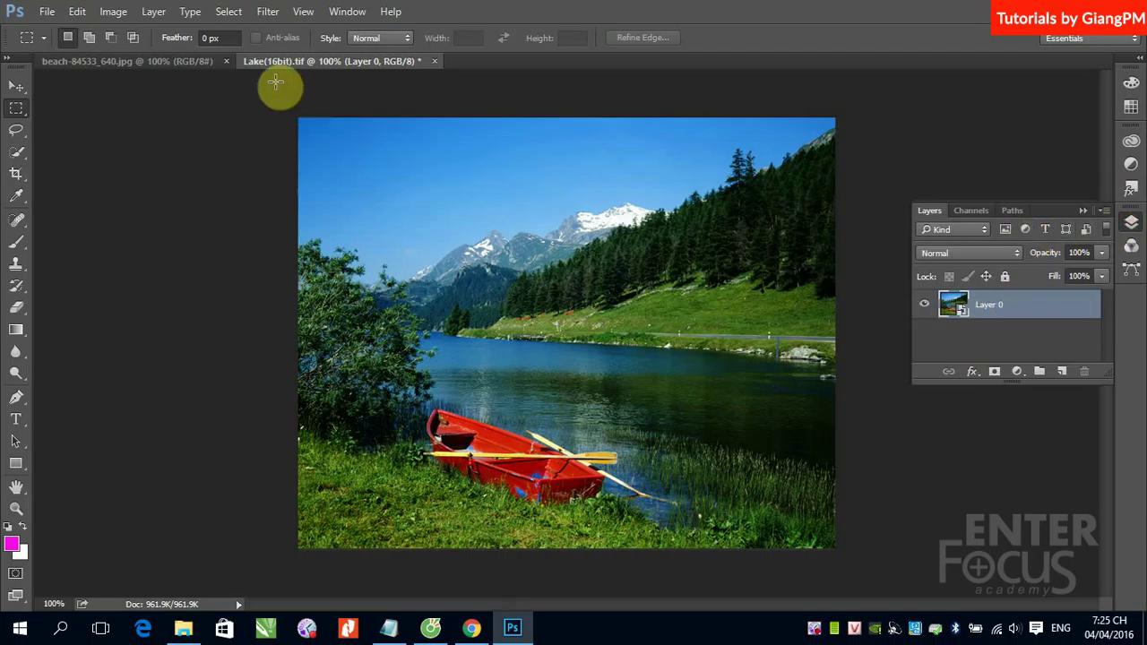
# Apply the Filter Gallery's Stained Glass effect with Cell Size 10, Border Thickness 3 and Light Intensity 1 as a smart filter
pyautogui.click(269, 13)
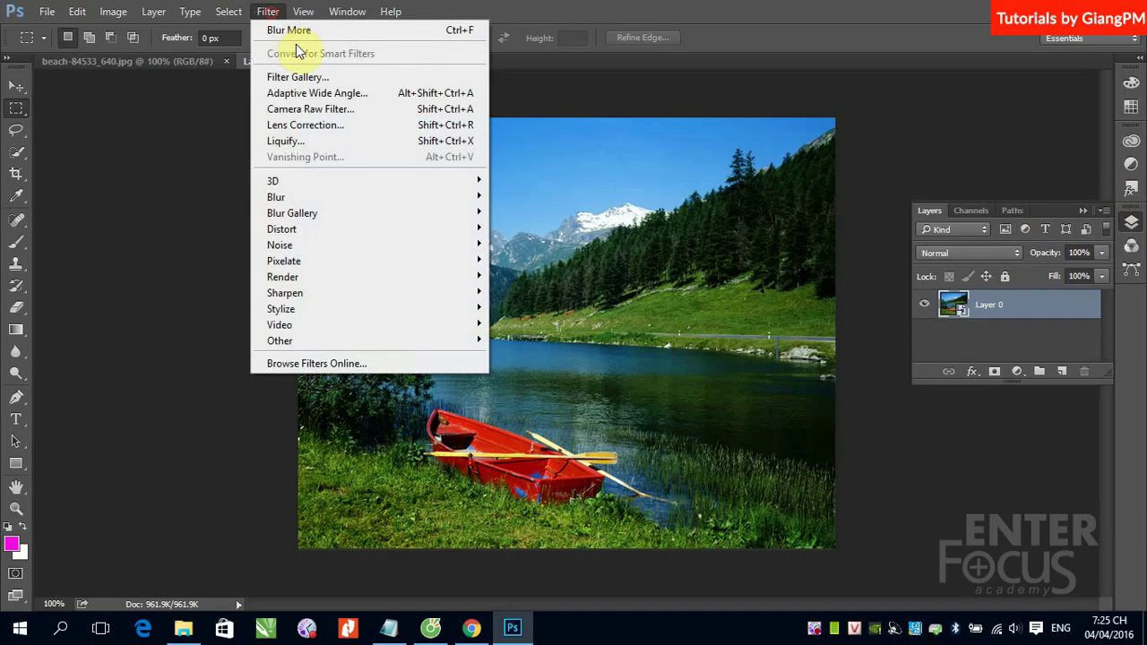
pyautogui.click(350, 77)
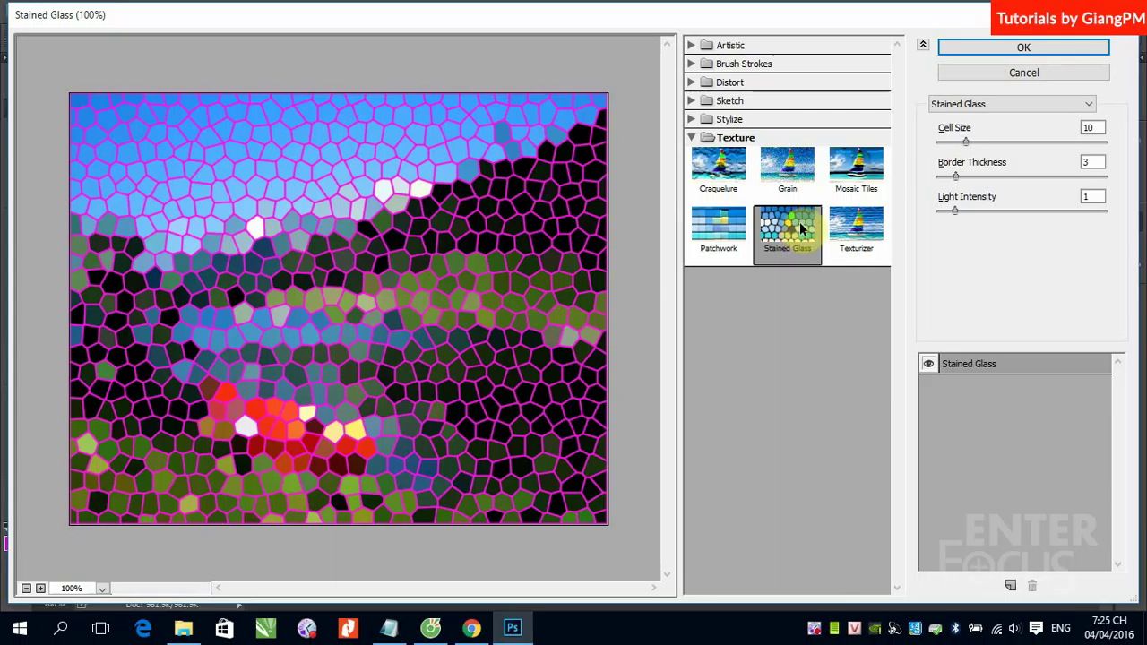
pyautogui.click(1002, 52)
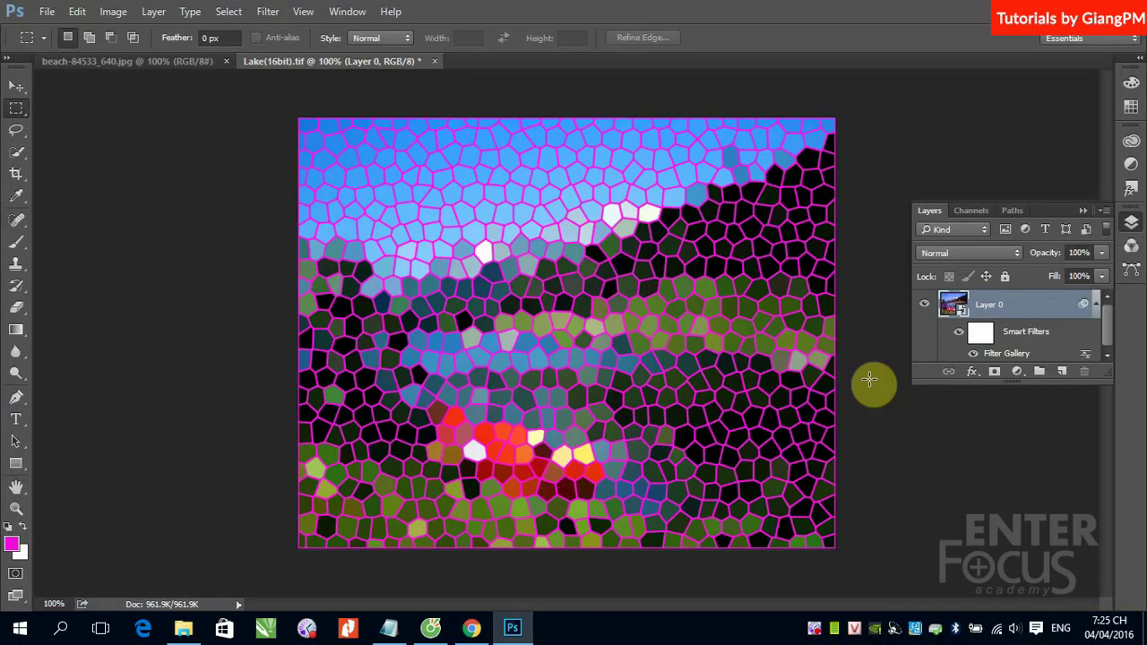
# Enlarge the layer list area and set the layer thumbnails to the largest size
pyautogui.moveTo(1108, 376); pyautogui.dragTo(1102, 455)
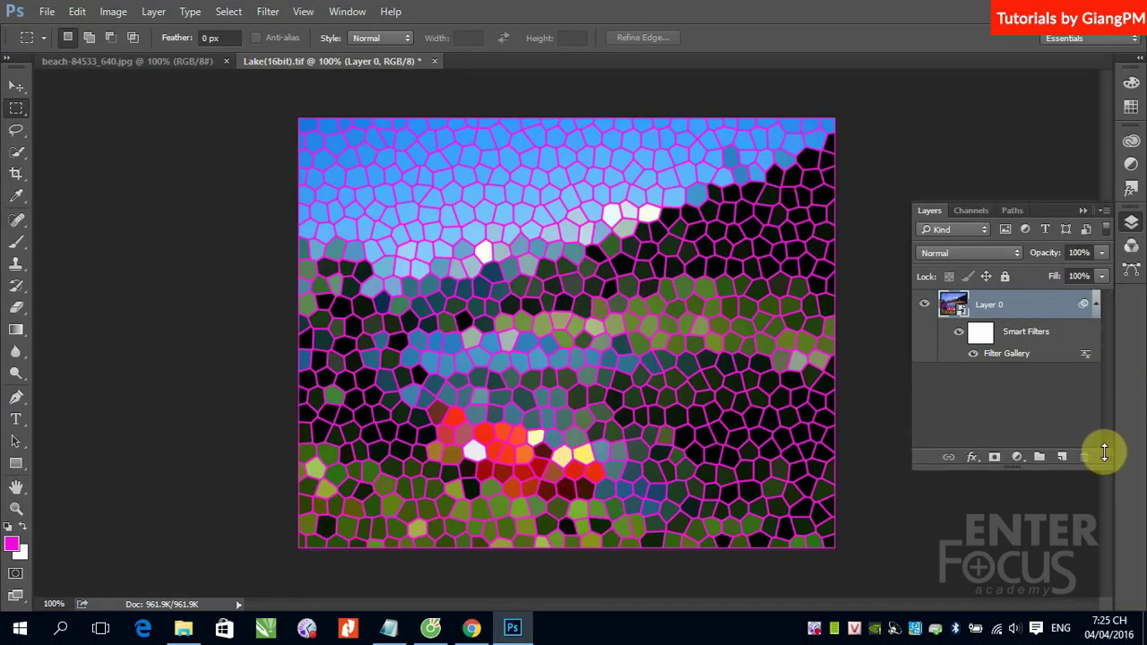
pyautogui.click(954, 308)
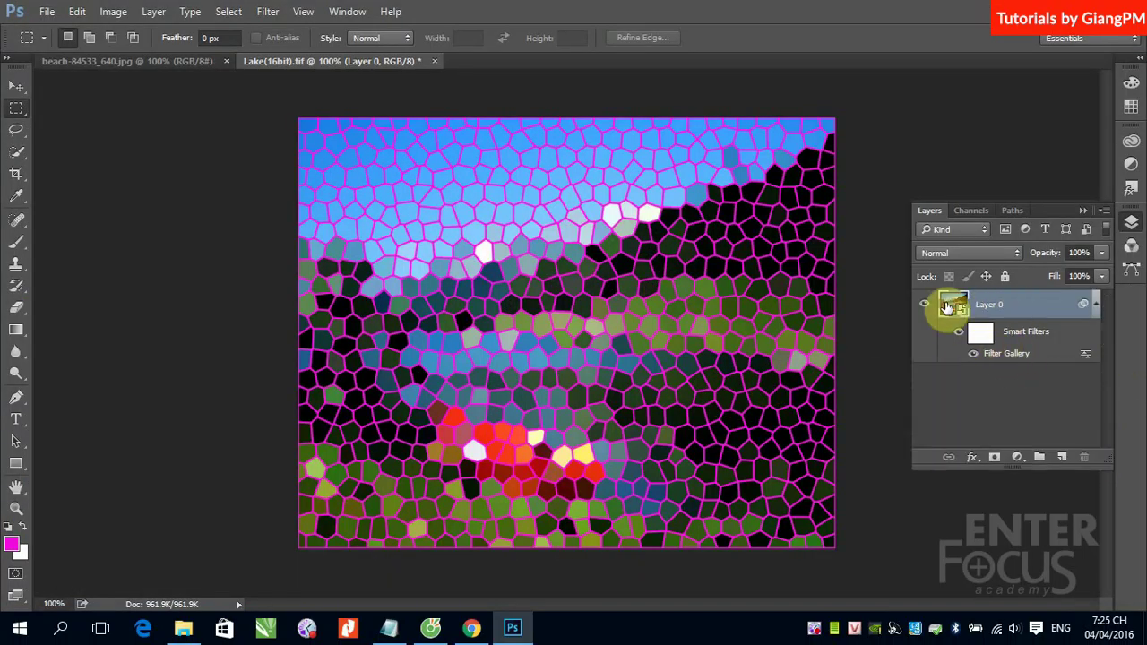
pyautogui.click(1105, 210)
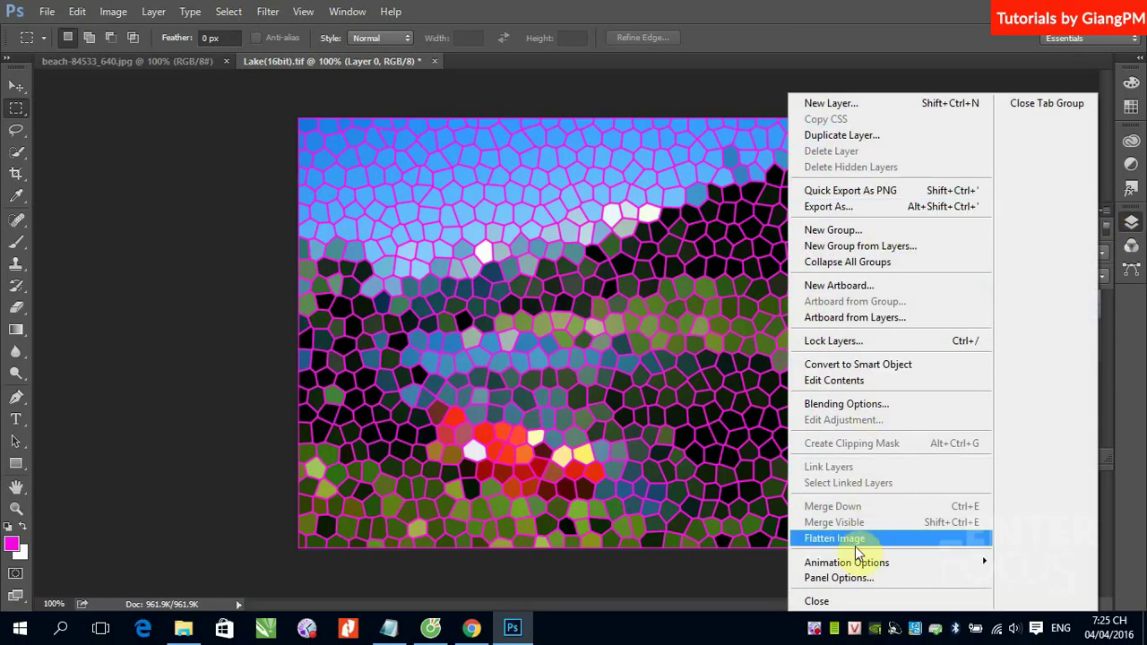
pyautogui.click(842, 578)
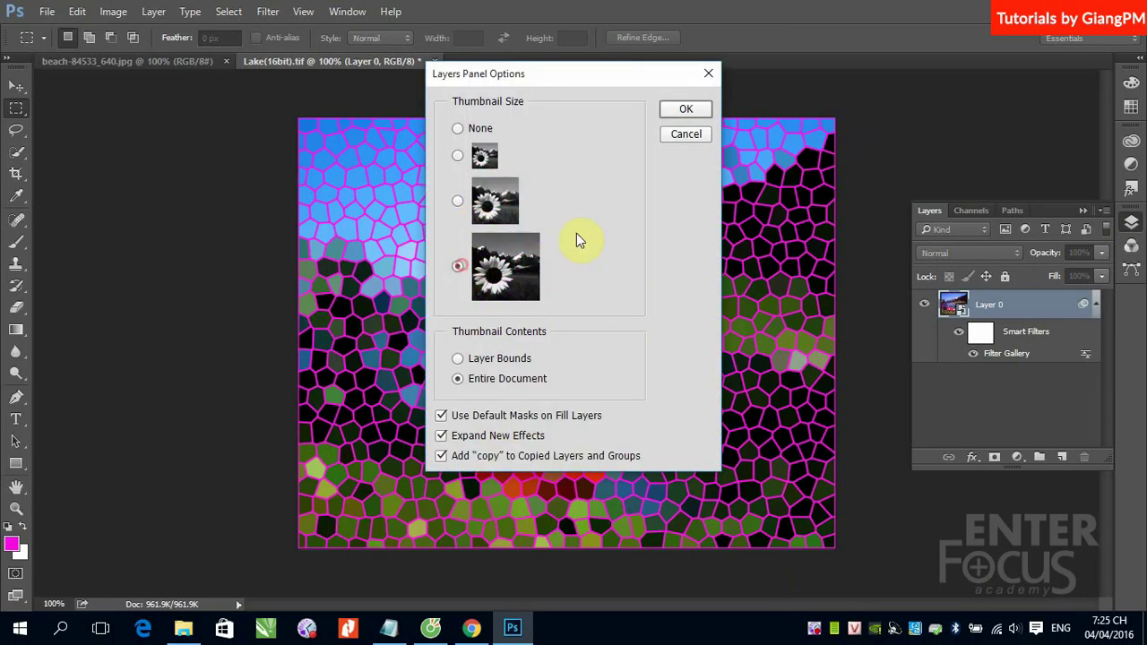
pyautogui.click(683, 110)
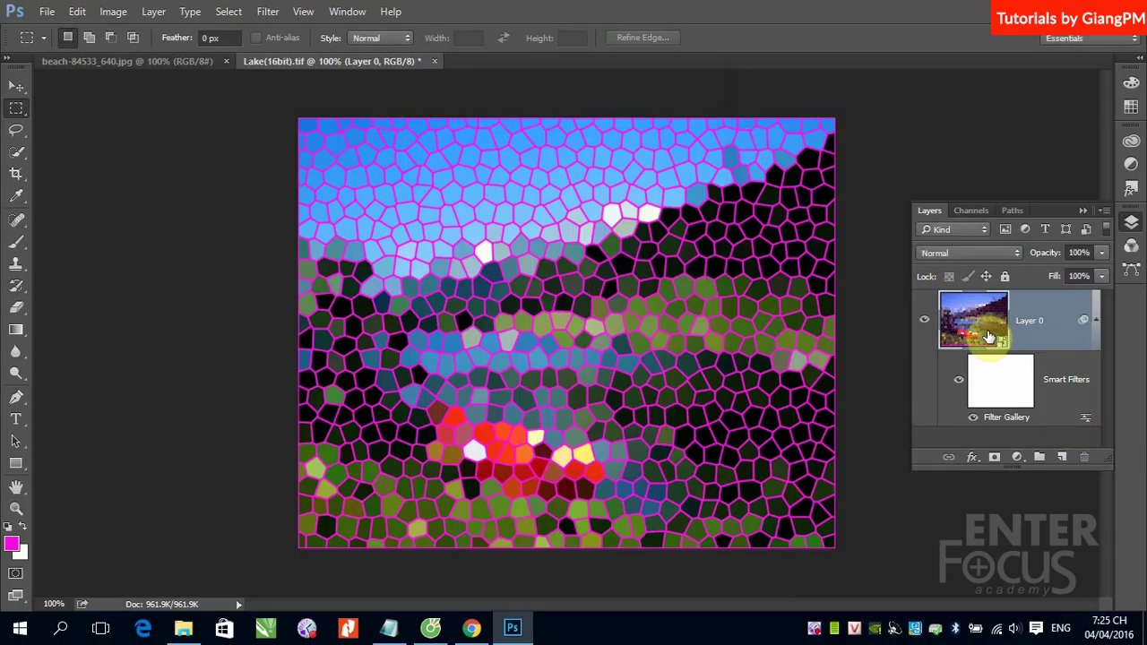
# Hide and show the smart filters repeatedly to compare the original and Stained Glass image, and extend the layer list area slightly
pyautogui.click(957, 385)
pyautogui.click(961, 384)
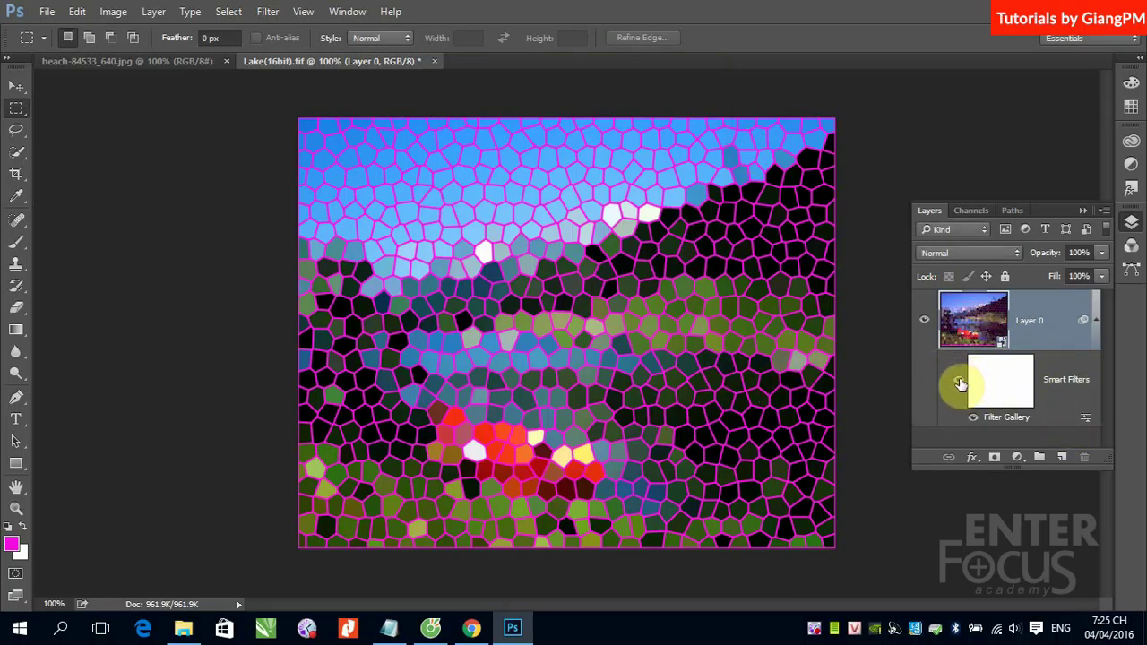
pyautogui.click(959, 384)
pyautogui.click(960, 384)
pyautogui.click(959, 384)
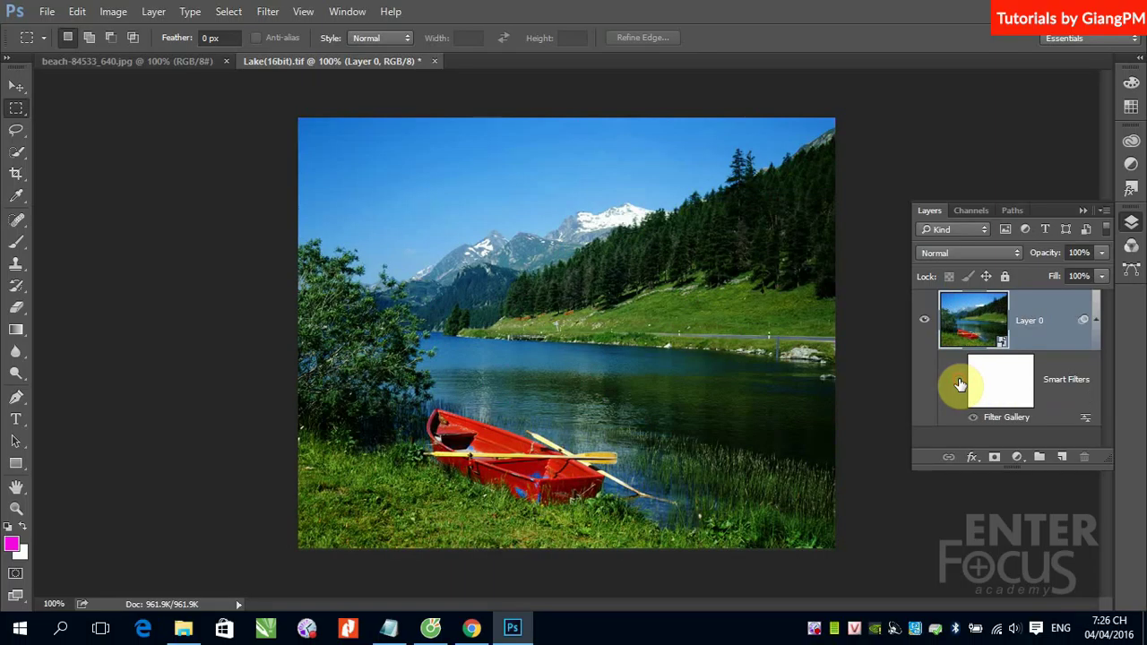
pyautogui.click(960, 384)
pyautogui.click(960, 384)
pyautogui.click(960, 384)
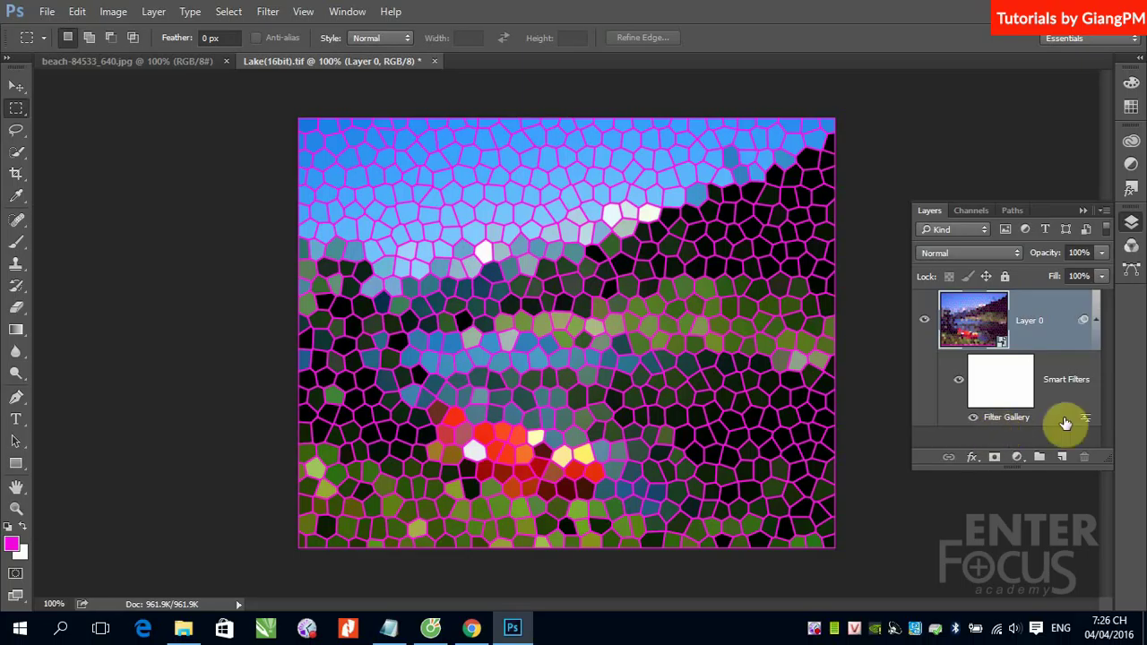
pyautogui.moveTo(1110, 455); pyautogui.dragTo(1110, 475)
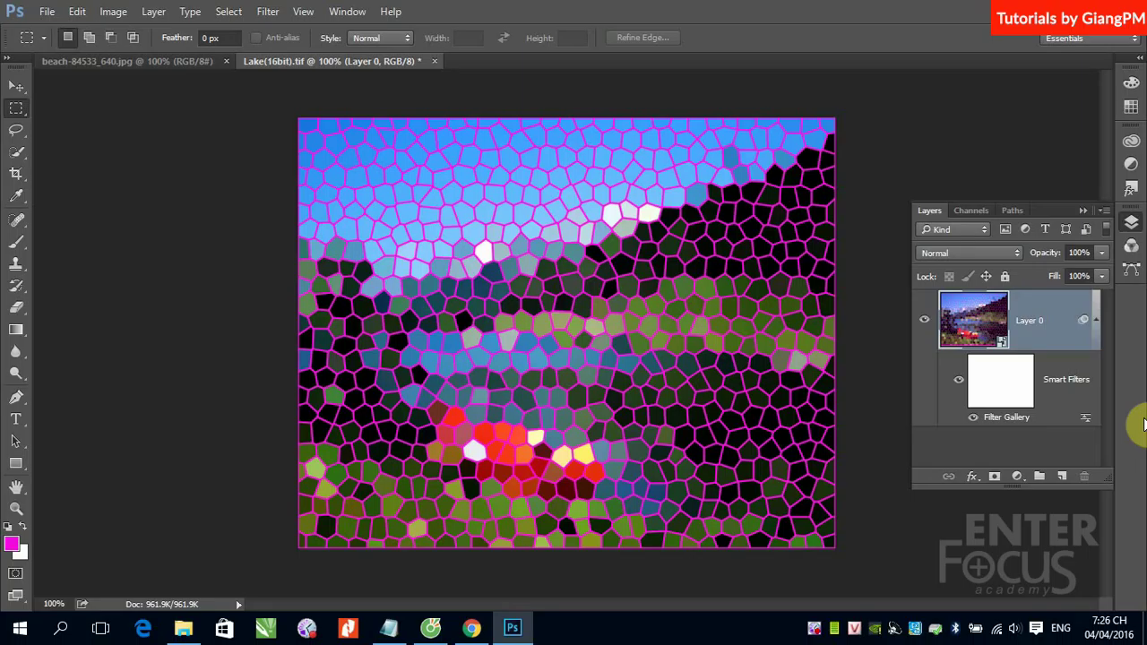
# Edit the Filter Gallery smart filter, try a Stained Glass Cell Size of 2, and apply a smaller cell size than the original one
pyautogui.doubleClick(994, 419)
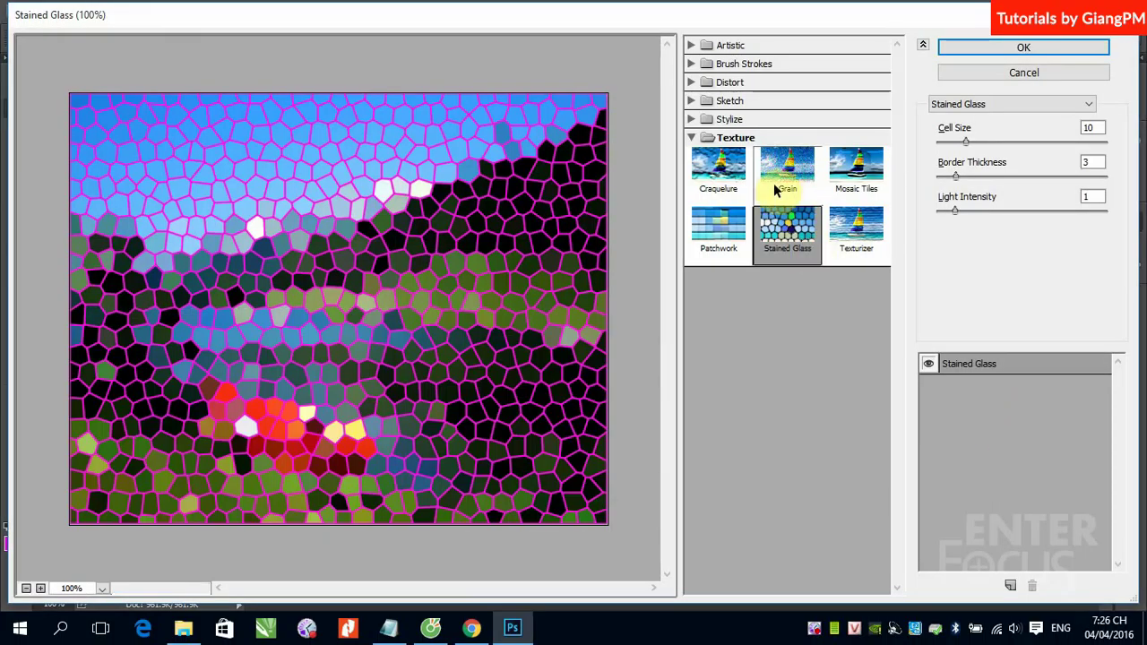
pyautogui.moveTo(966, 143)
pyautogui.mouseDown()
pyautogui.moveTo(1019, 144)
pyautogui.moveTo(967, 143)
pyautogui.mouseUp()
pyautogui.press('Down')
pyautogui.press('Down')
pyautogui.press('Down')
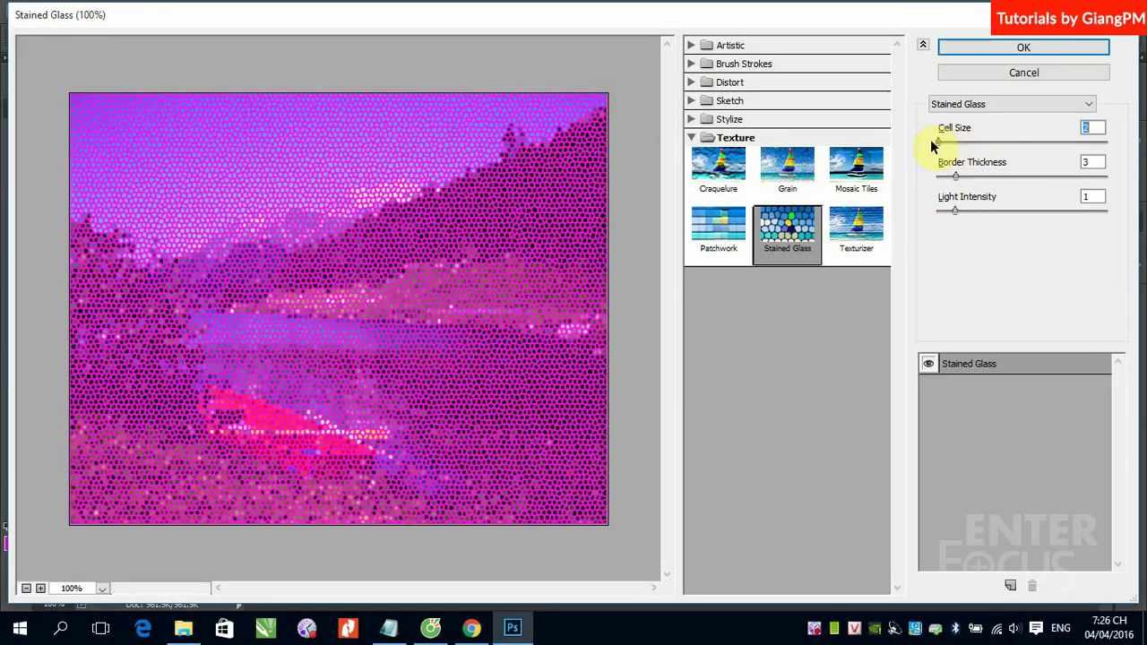
pyautogui.click(1004, 60)
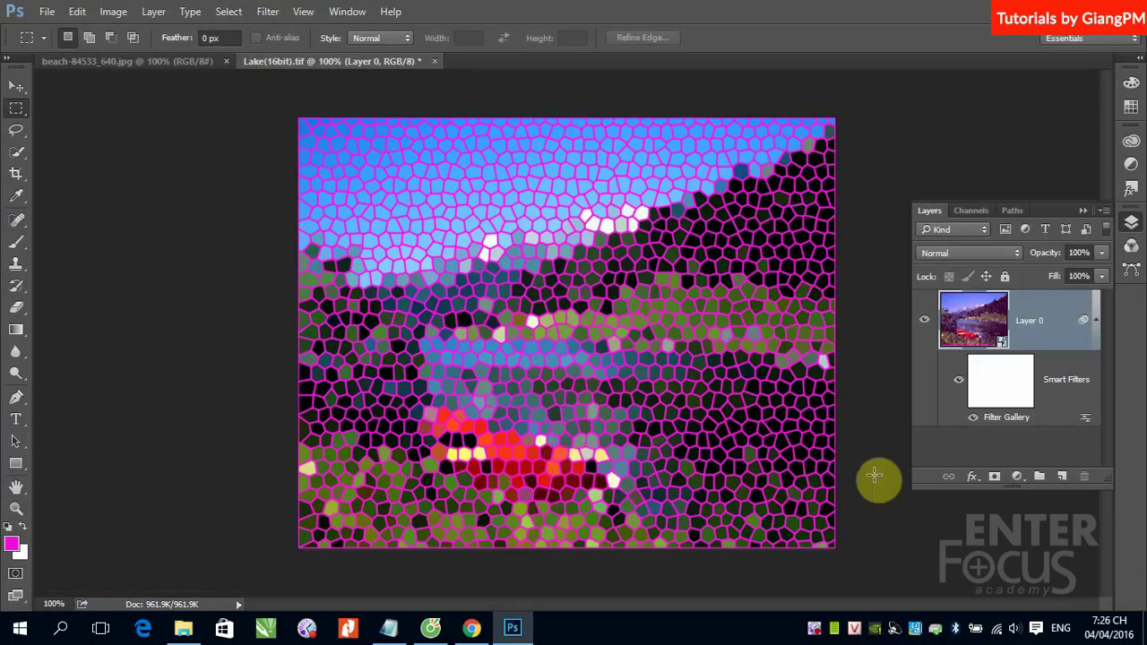
# Hide the smart filters to check the original lake image, show them again, and activate the Move tool
pyautogui.click(957, 385)
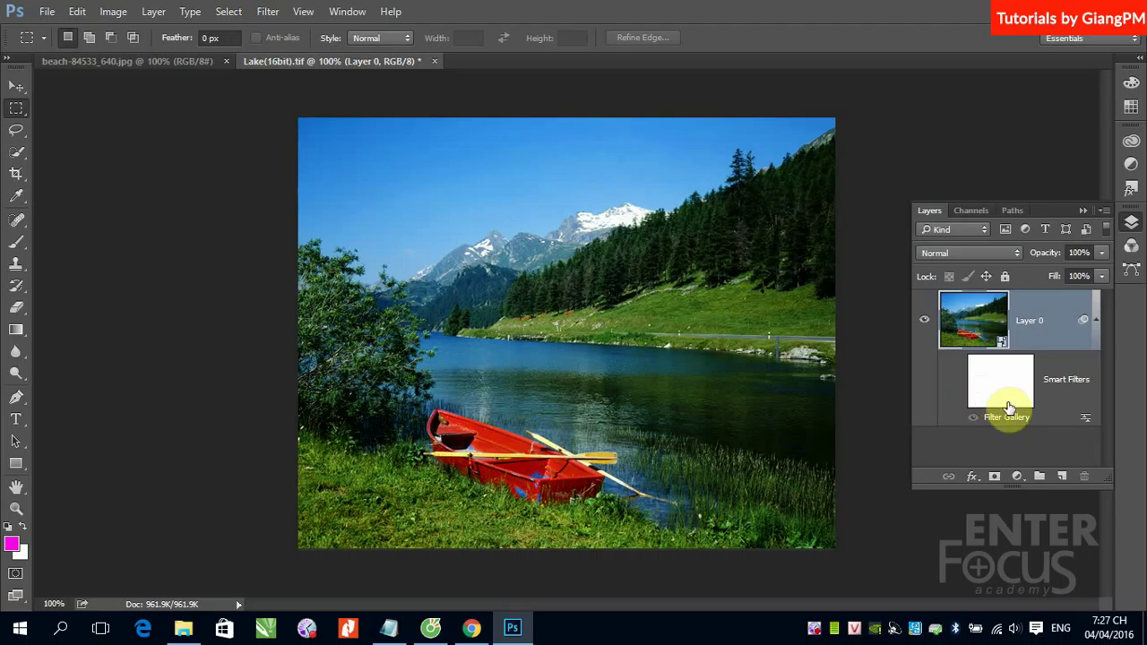
pyautogui.click(959, 381)
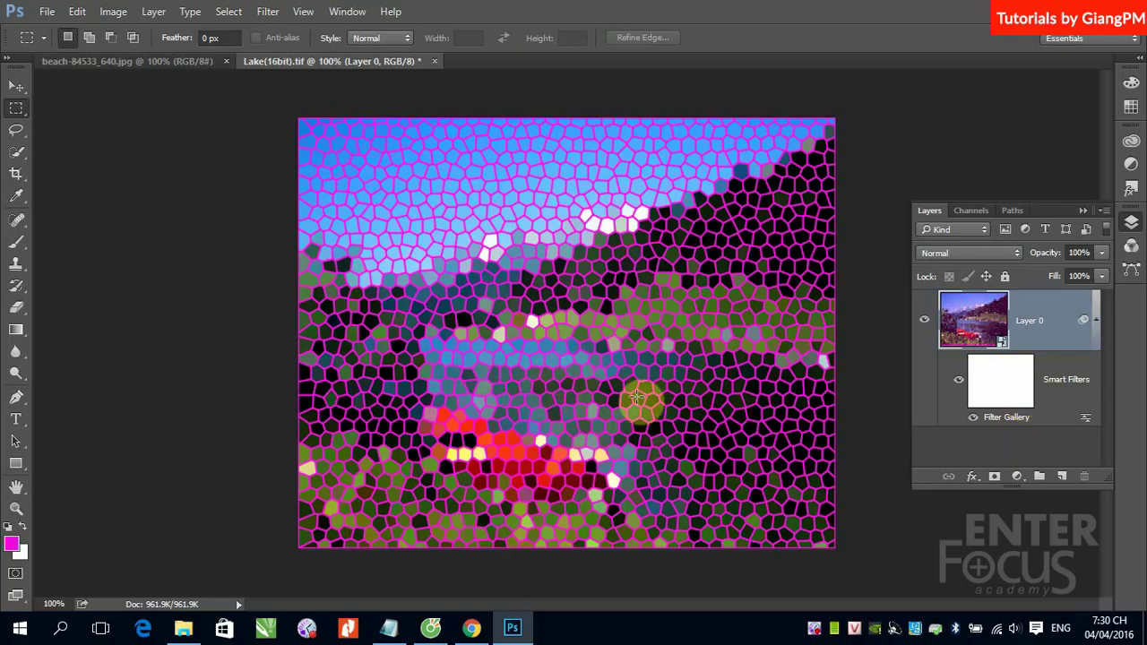
pyautogui.click(17, 87)
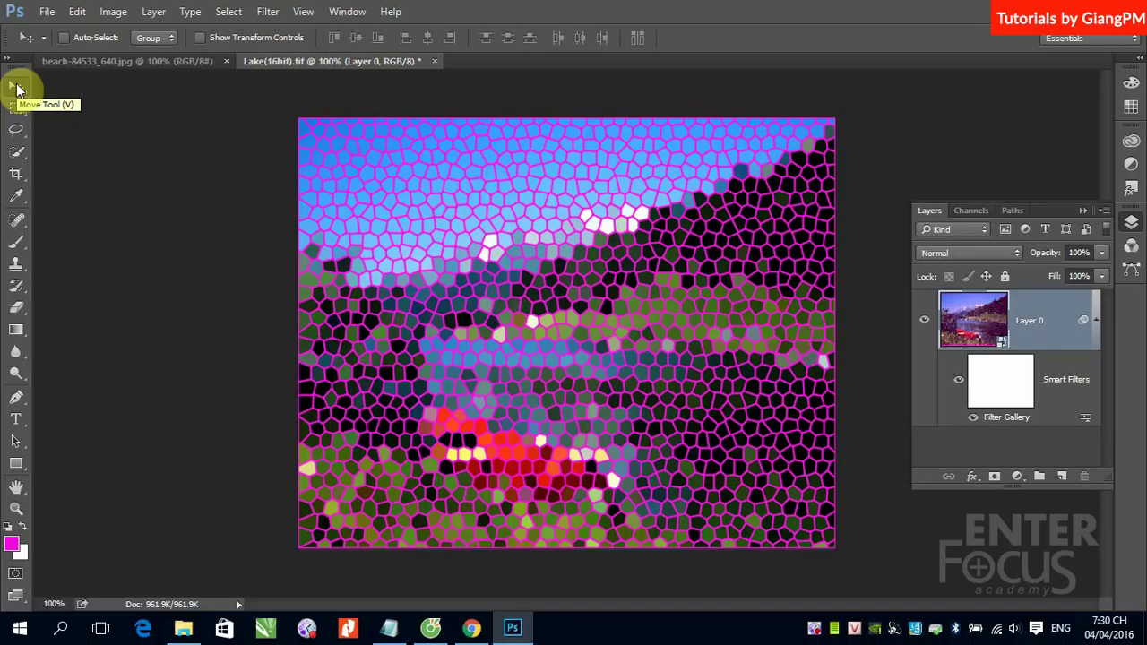